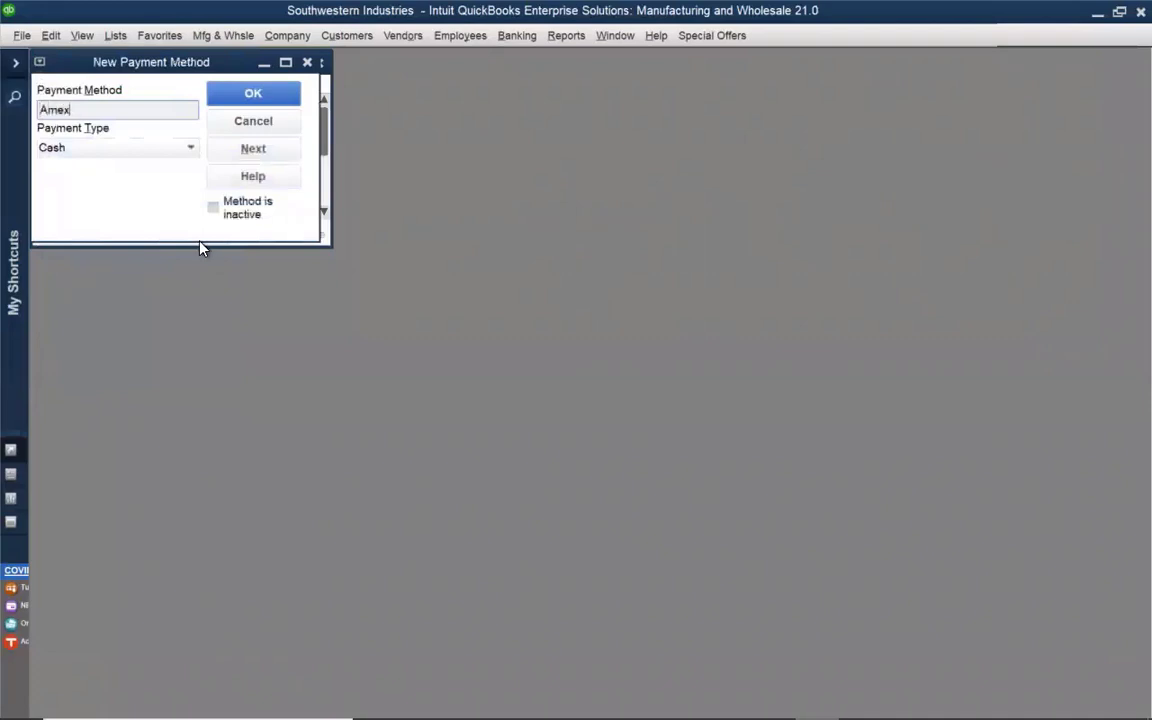
Set the new Amex payment method's type to American Express, save it, and close the Payment Method List
{"action": "left_click", "coordinate": [138, 148]}
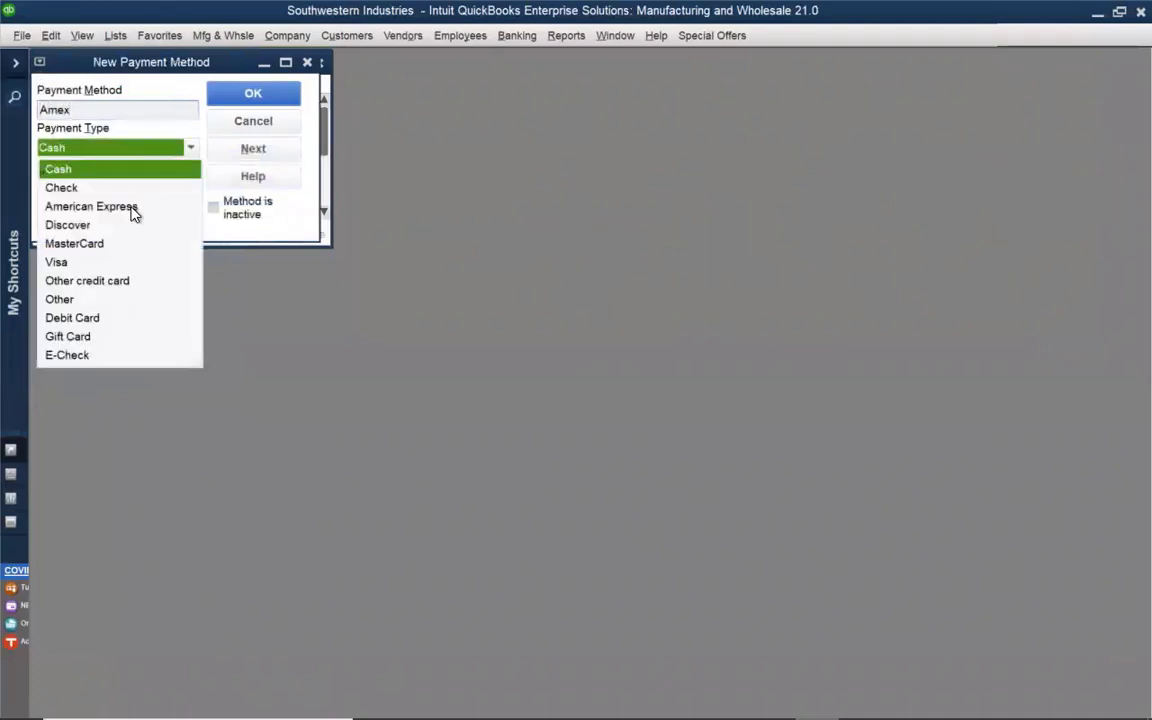
{"action": "left_click", "coordinate": [133, 207]}
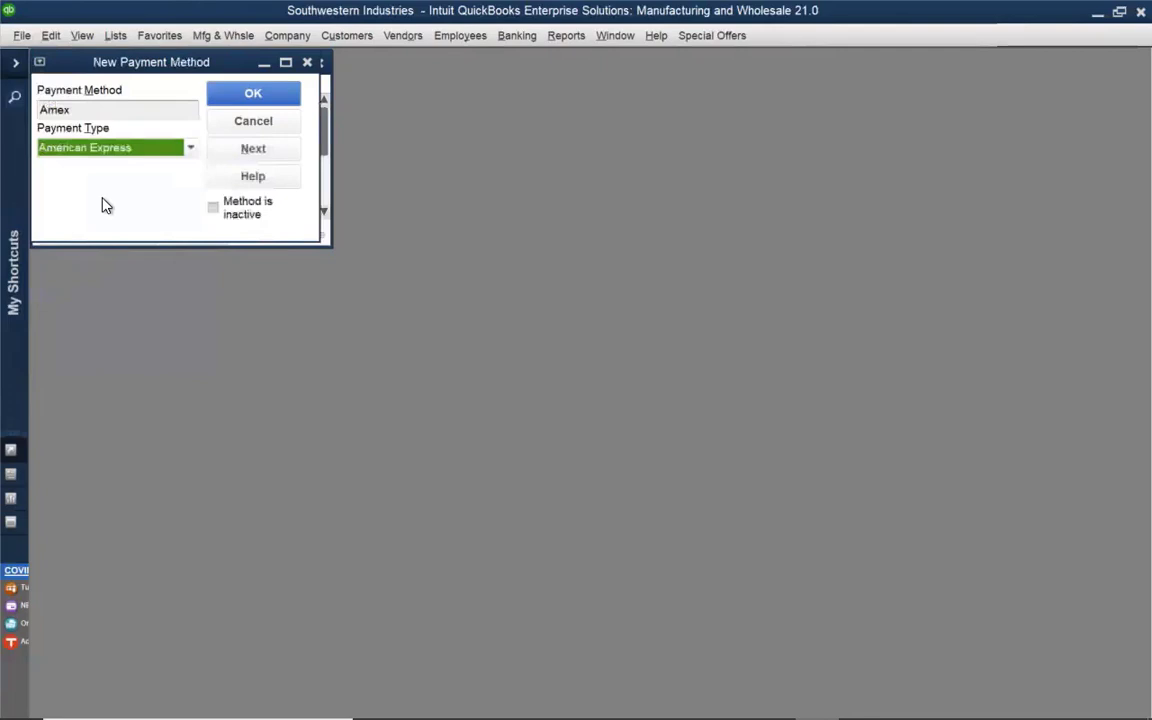
{"action": "left_click", "coordinate": [238, 95]}
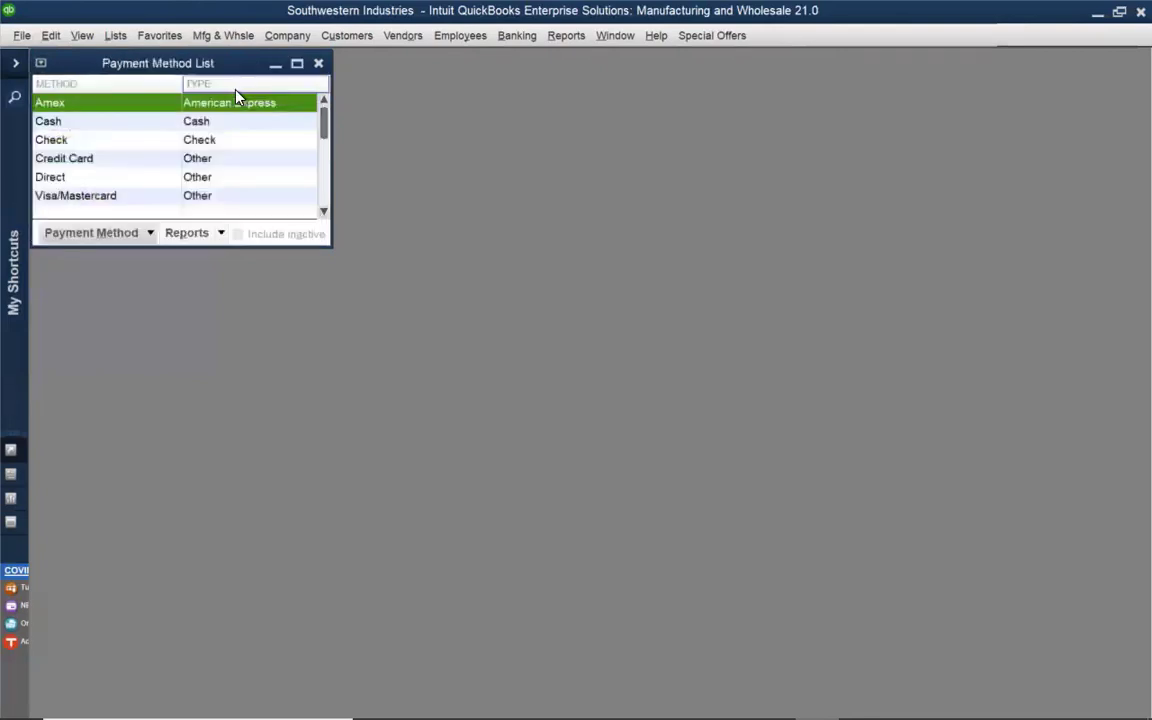
{"action": "left_click", "coordinate": [319, 72]}
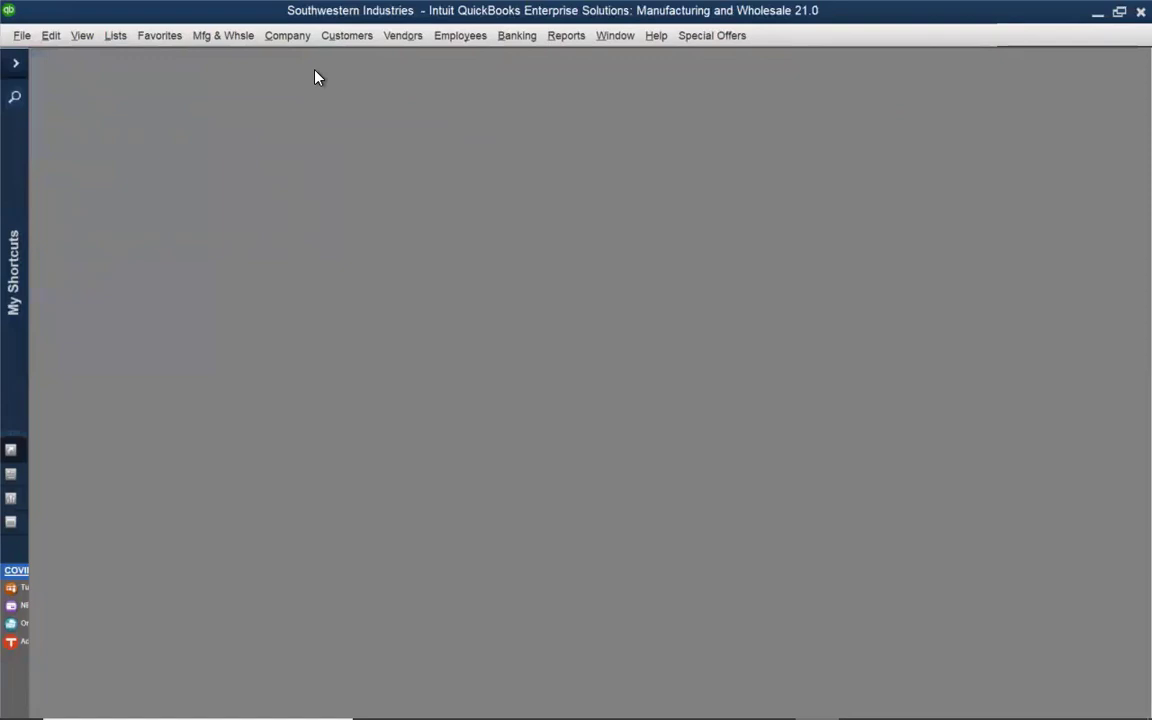
Review the company-wide Payments preferences, including the Undeposited Funds default deposit option, and leave without changing them
{"action": "left_click", "coordinate": [51, 35]}
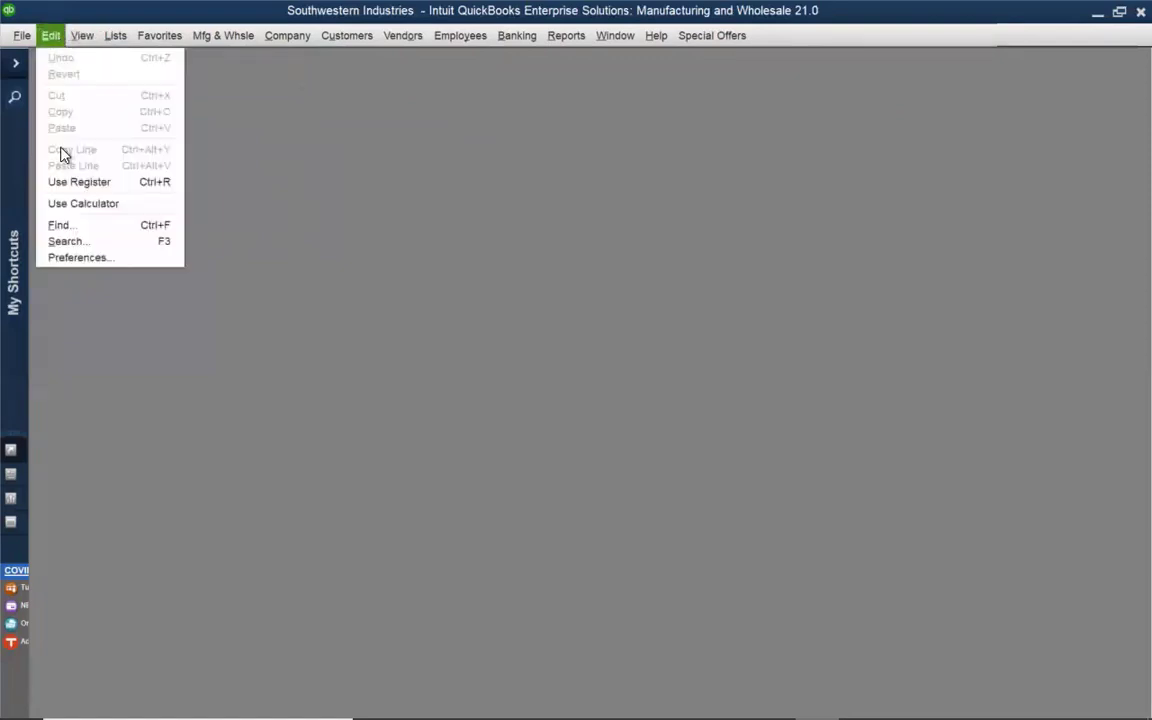
{"action": "left_click", "coordinate": [79, 261]}
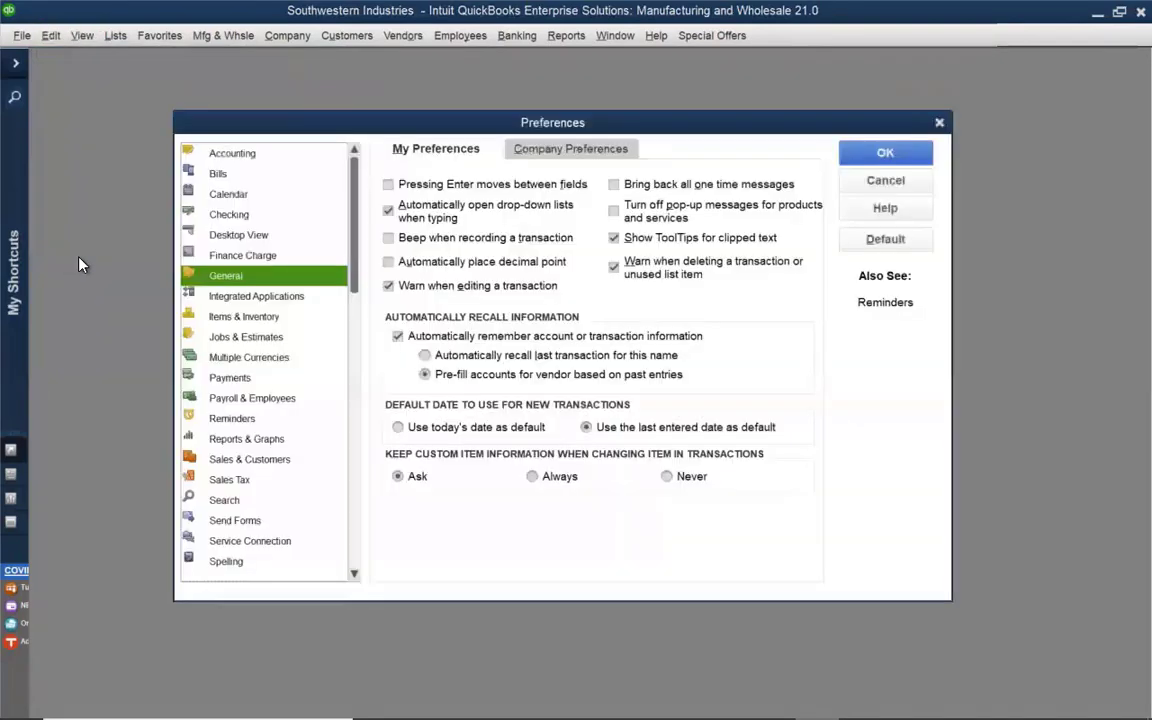
{"action": "left_click", "coordinate": [232, 377]}
{"action": "left_click", "coordinate": [565, 148]}
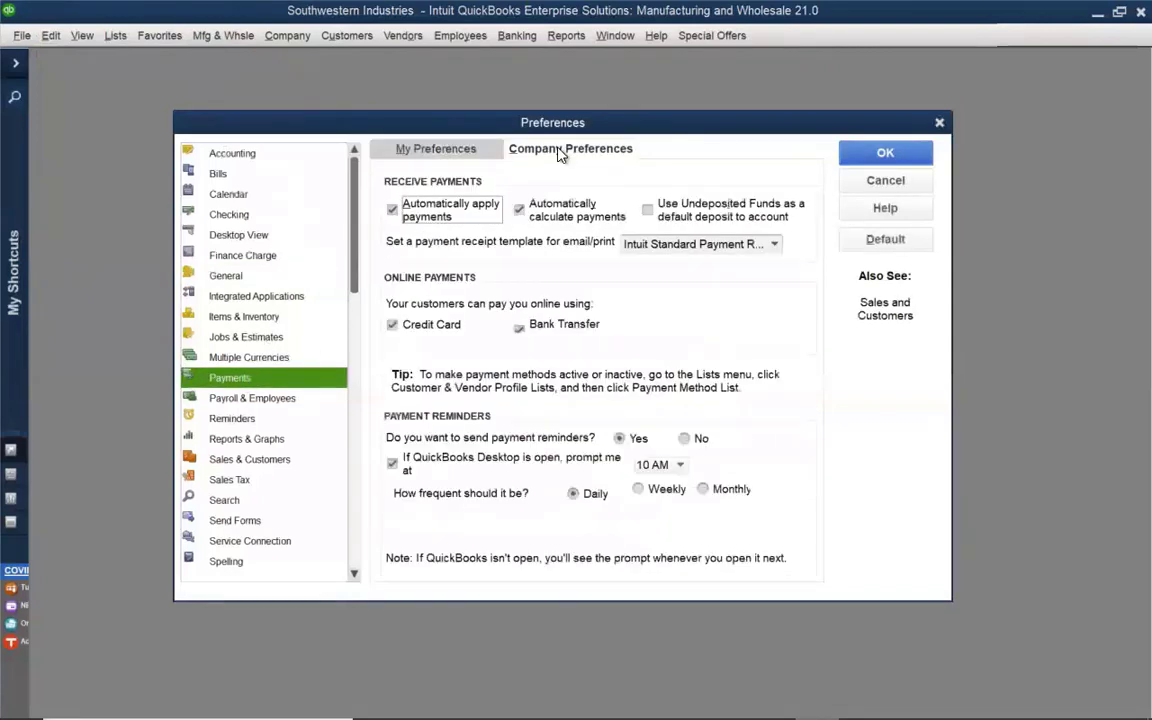
{"action": "left_click_drag", "start_coordinate": [563, 125], "coordinate": [527, 122]}
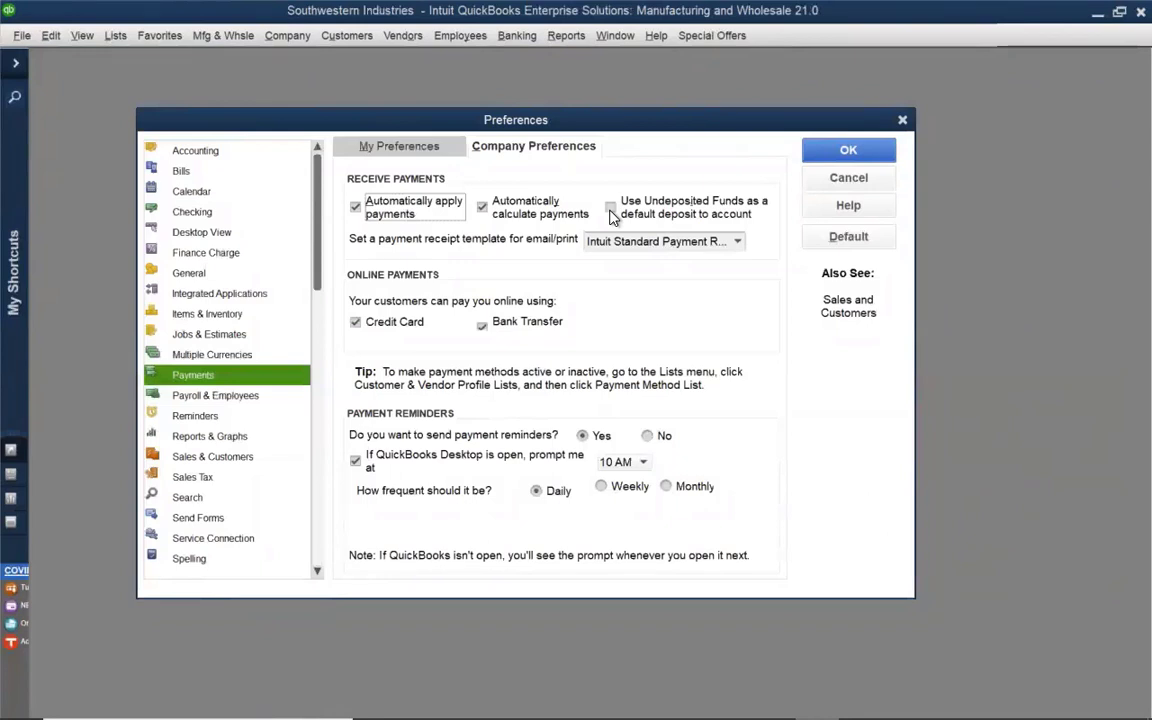
{"action": "left_click", "coordinate": [820, 180]}
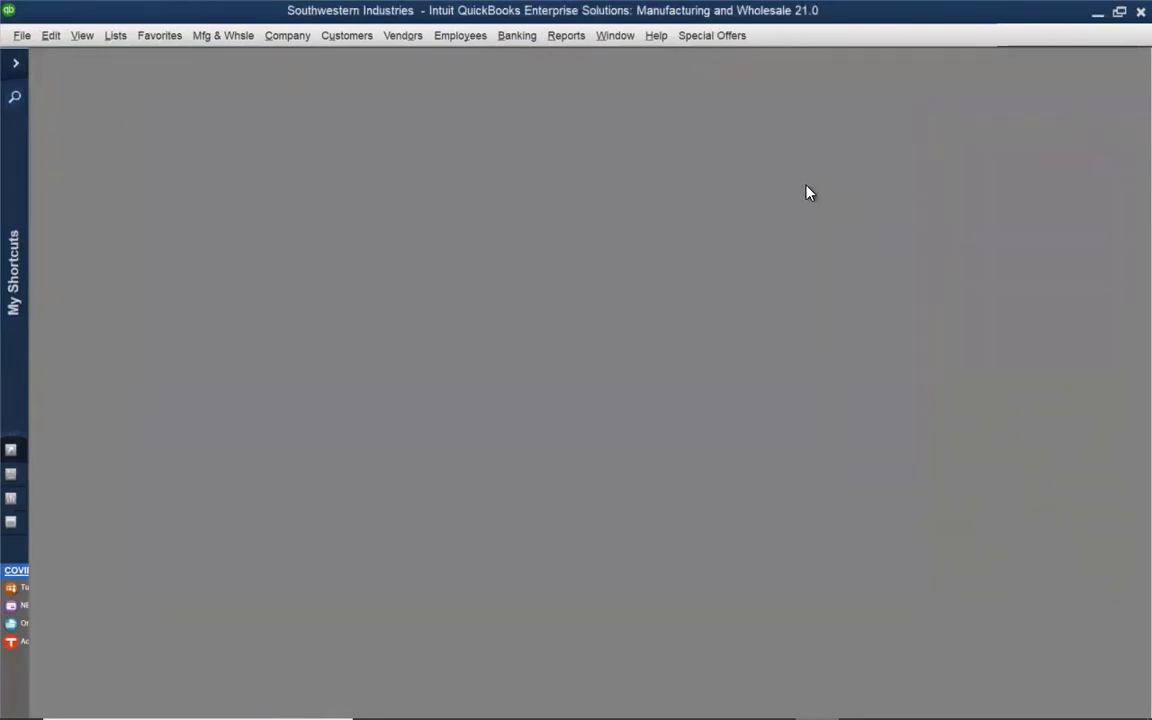
Start receiving a customer payment from ABC with a payment amount of 100.00
{"action": "left_click", "coordinate": [361, 38]}
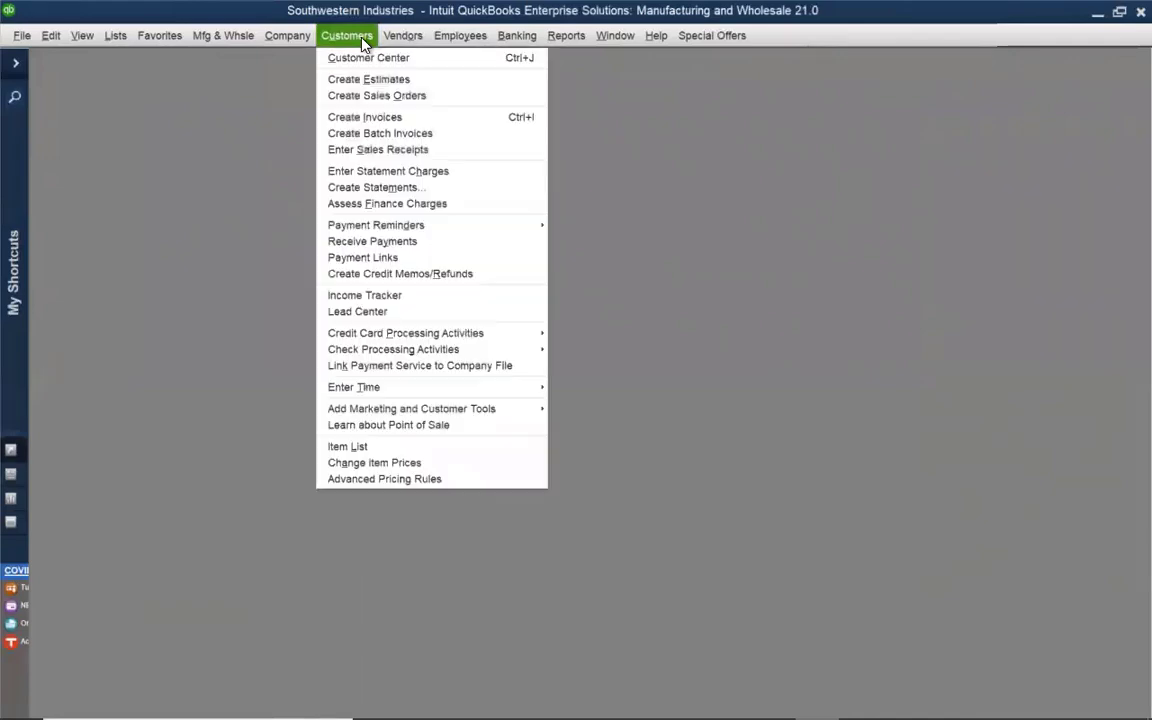
{"action": "left_click", "coordinate": [370, 240]}
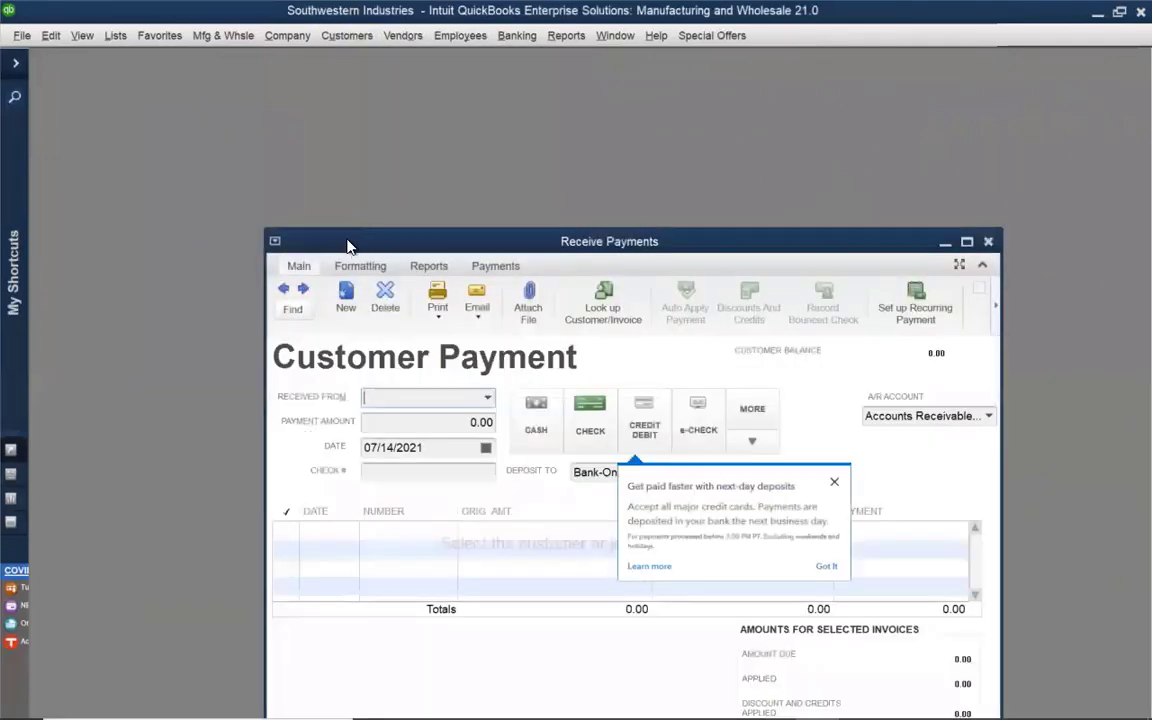
{"action": "type", "text": "ab"}
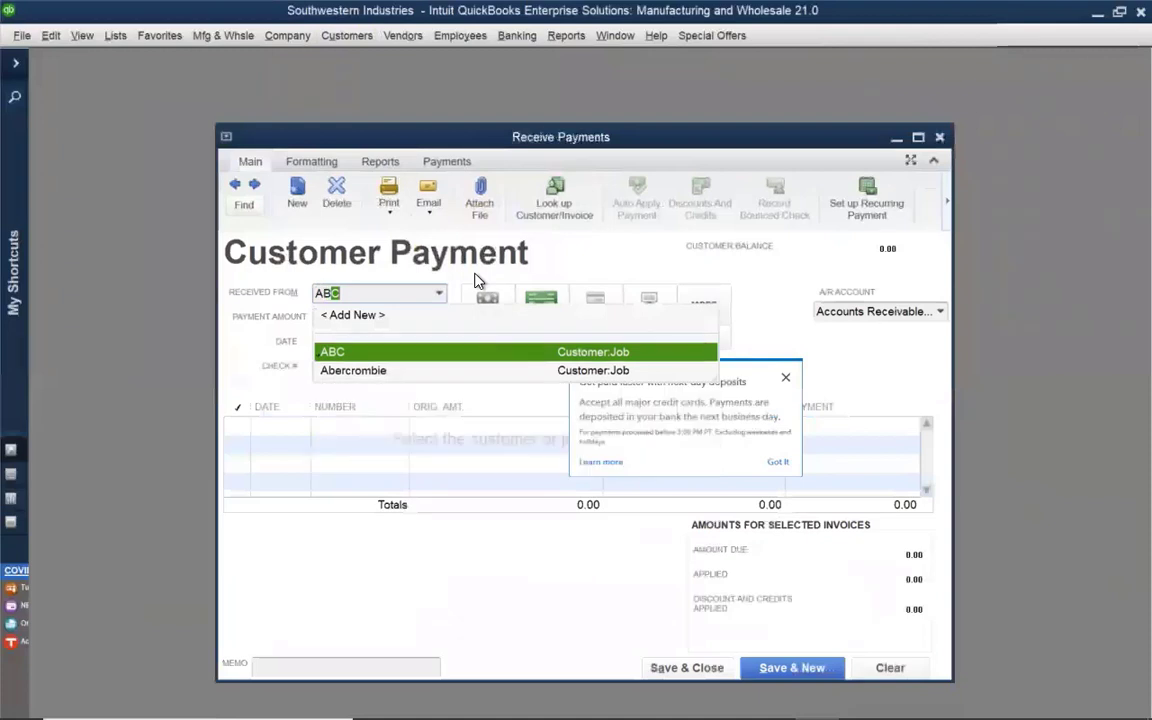
{"action": "key", "text": "Tab"}
{"action": "left_click", "coordinate": [600, 425]}
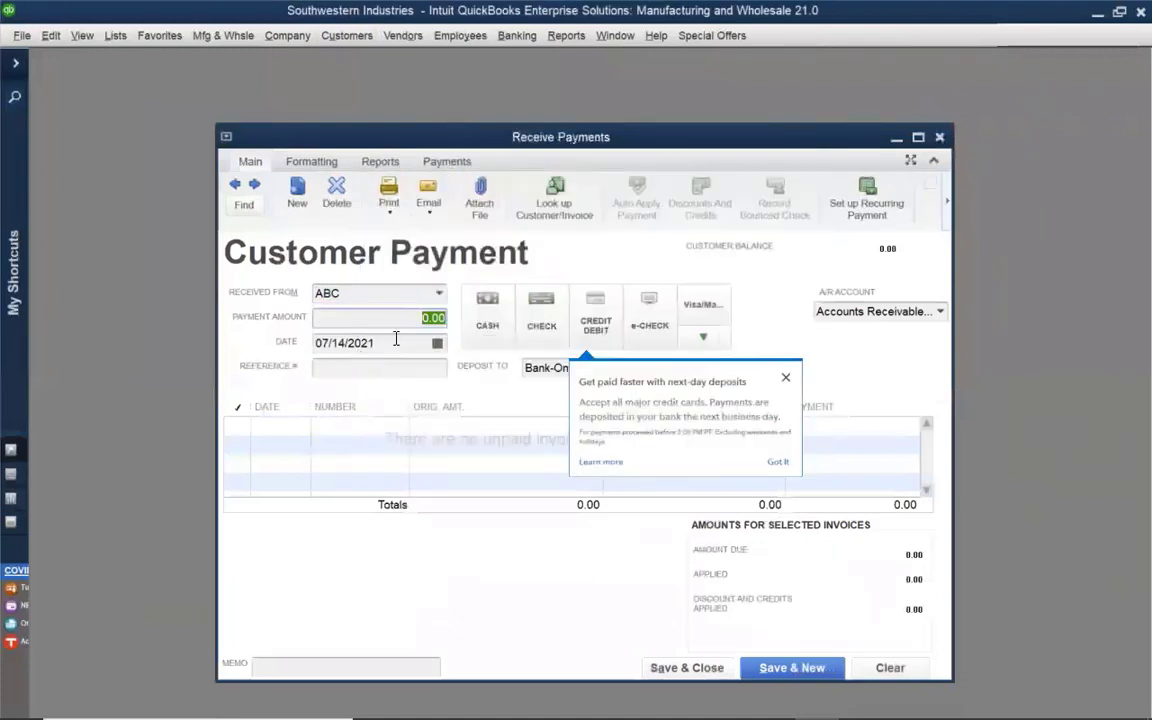
{"action": "type", "text": "100"}
{"action": "key", "text": "Tab"}
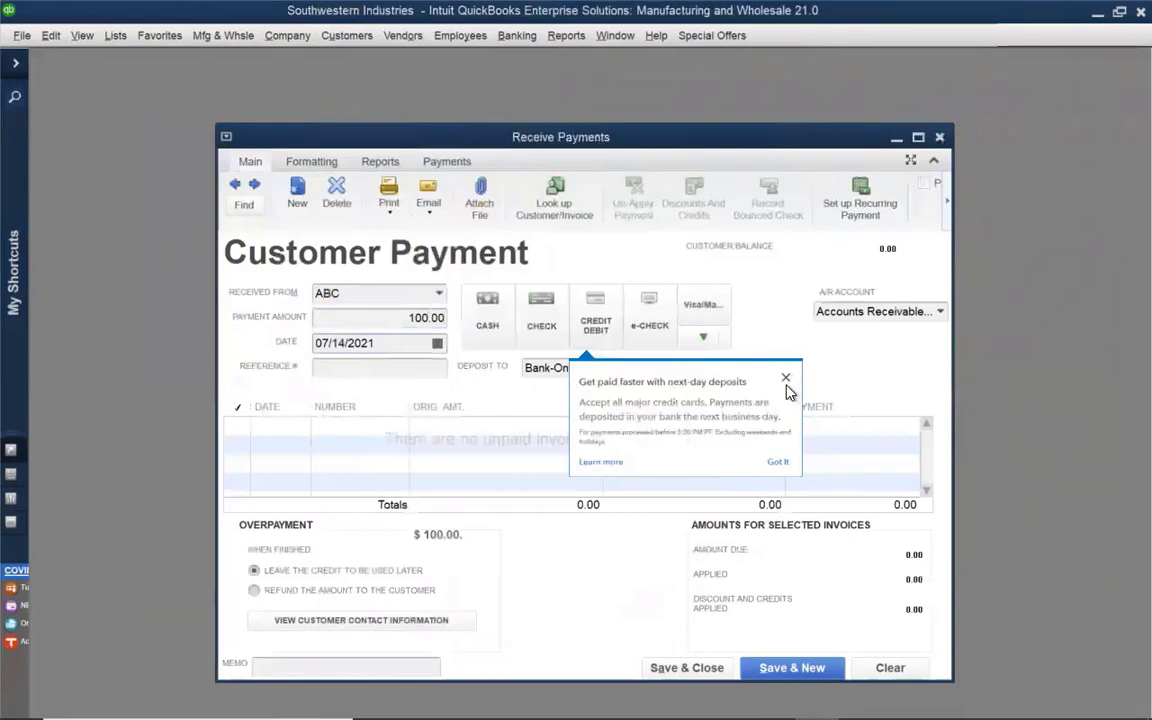
Make the payment cash, deposit it to First Savings Bank - Checking, and save and close it
{"action": "left_click", "coordinate": [487, 310]}
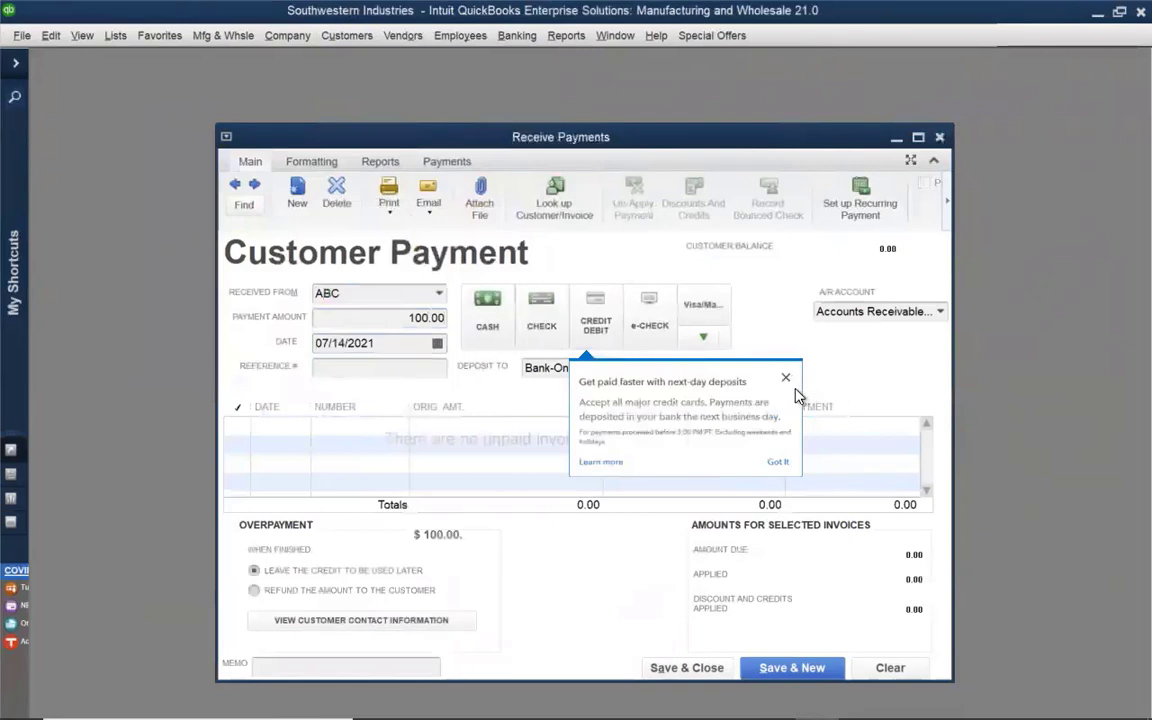
{"action": "left_click", "coordinate": [778, 461]}
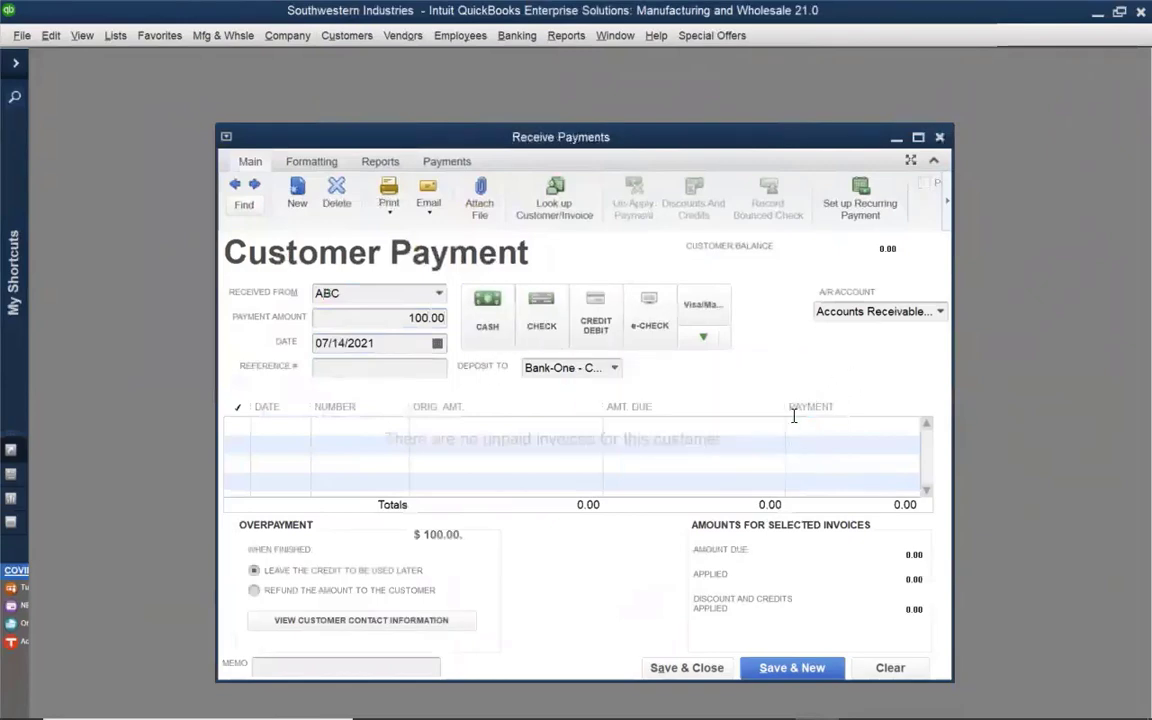
{"action": "left_click", "coordinate": [613, 369]}
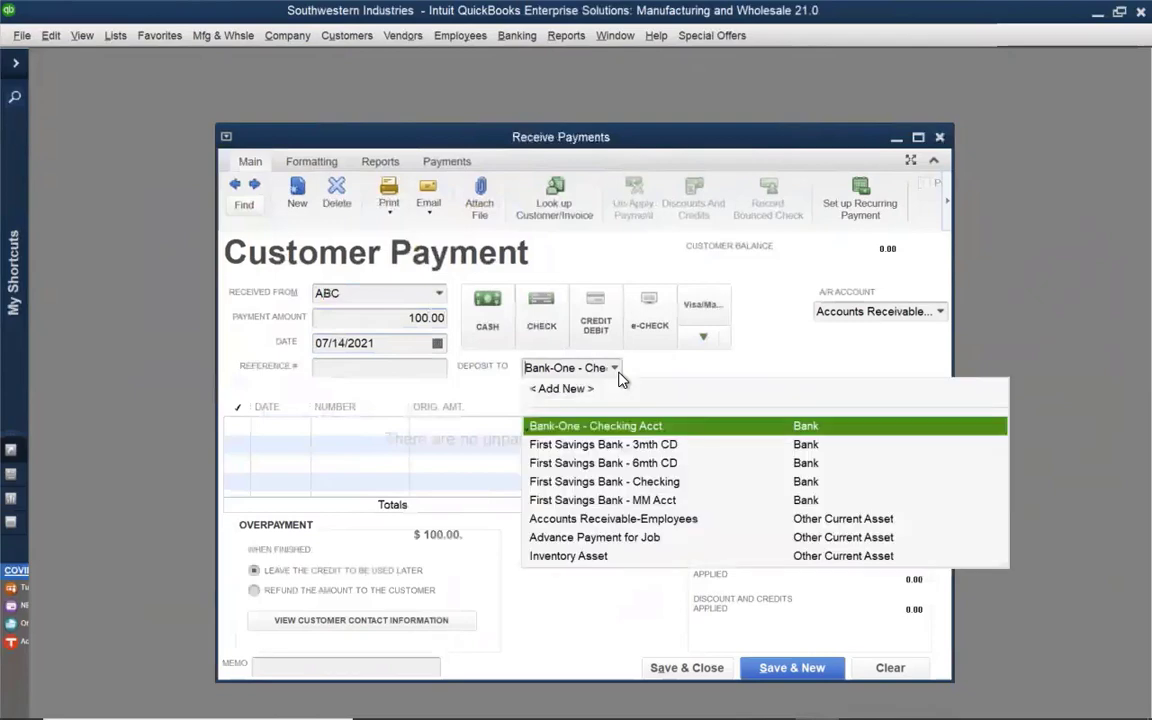
{"action": "left_click", "coordinate": [641, 483]}
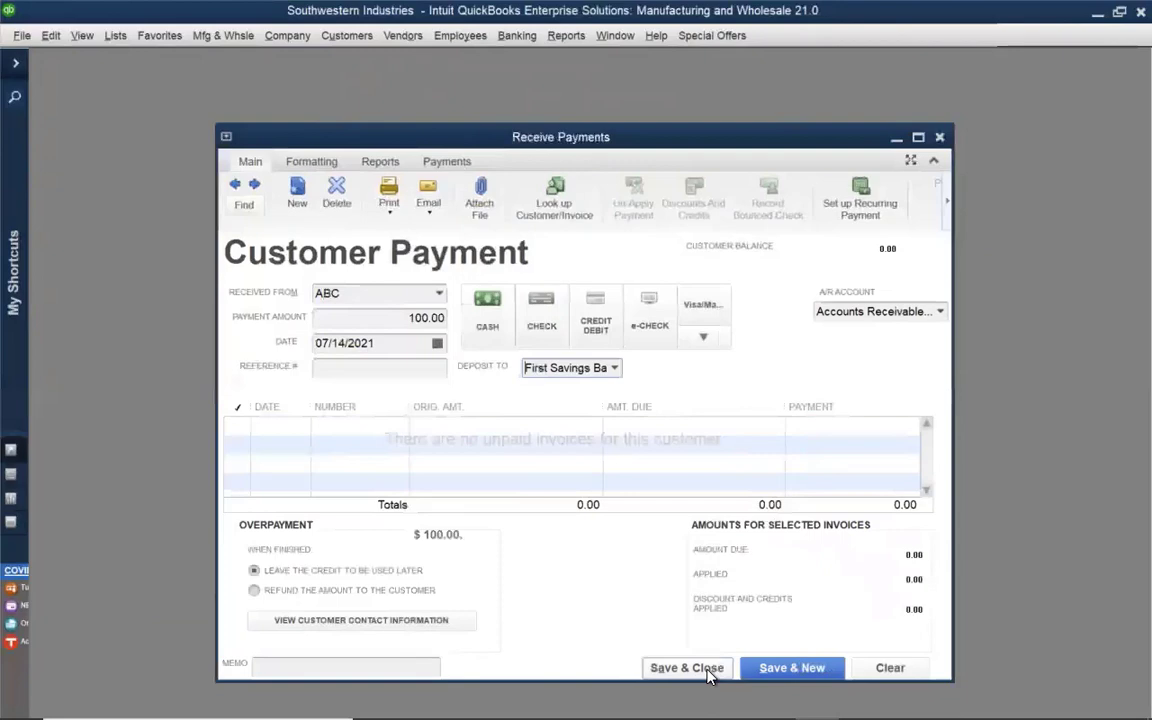
{"action": "left_click", "coordinate": [708, 676]}
{"action": "left_click", "coordinate": [591, 300]}
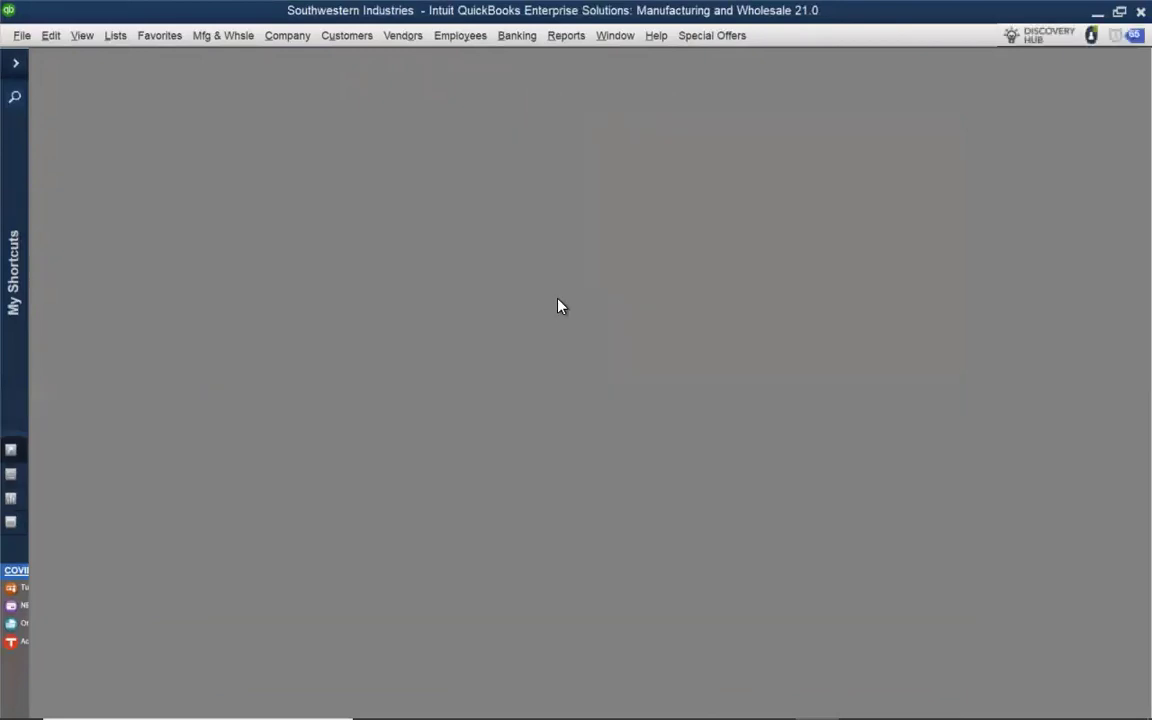
Start another customer payment for ABC, look at the available Deposit To accounts, and close the payment without saving
{"action": "left_click", "coordinate": [347, 36]}
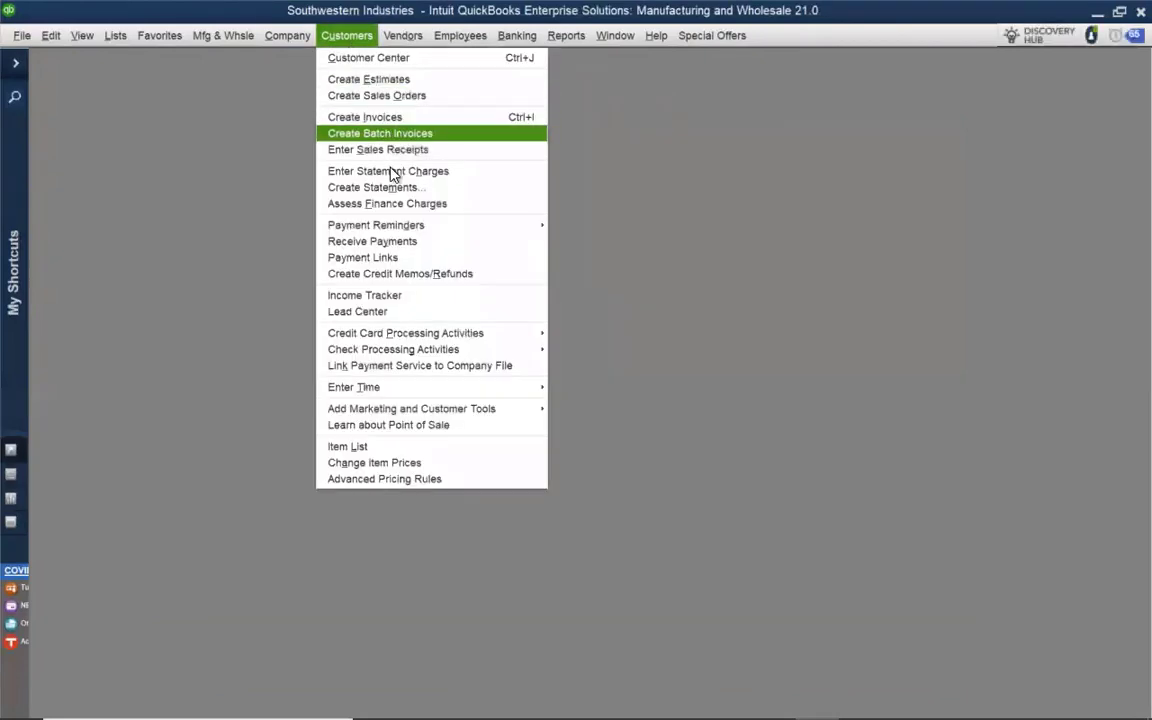
{"action": "left_click", "coordinate": [389, 243]}
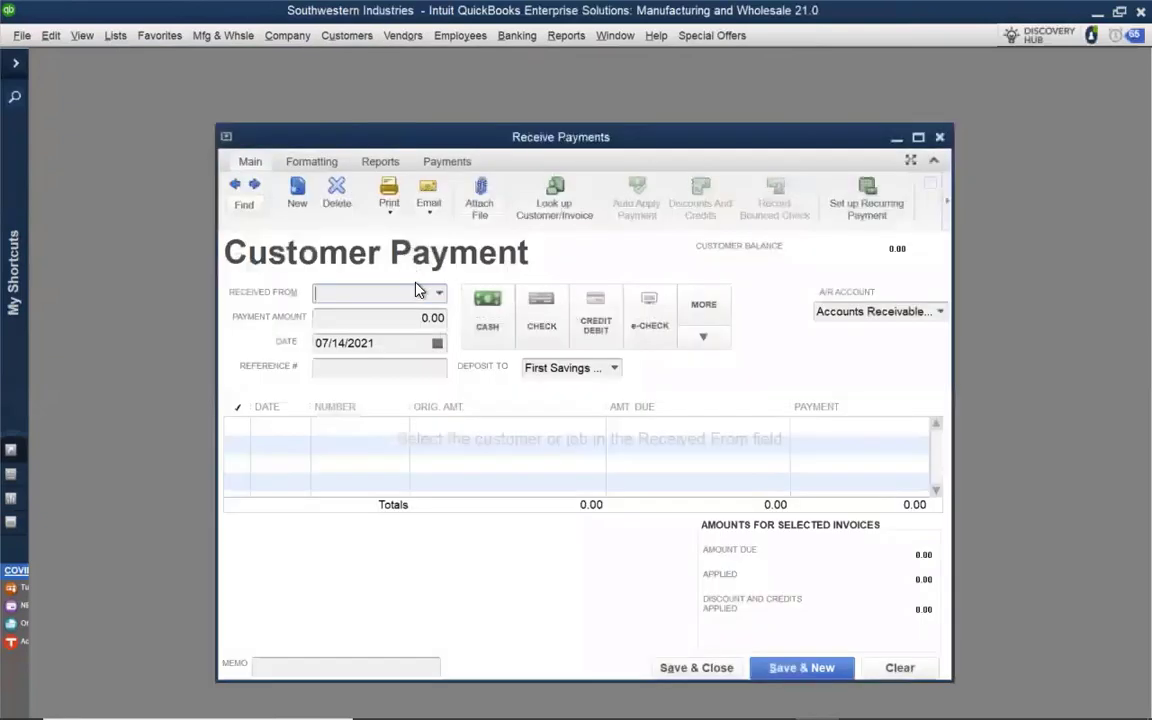
{"action": "type", "text": "ABC"}
{"action": "key", "text": "Tab"}
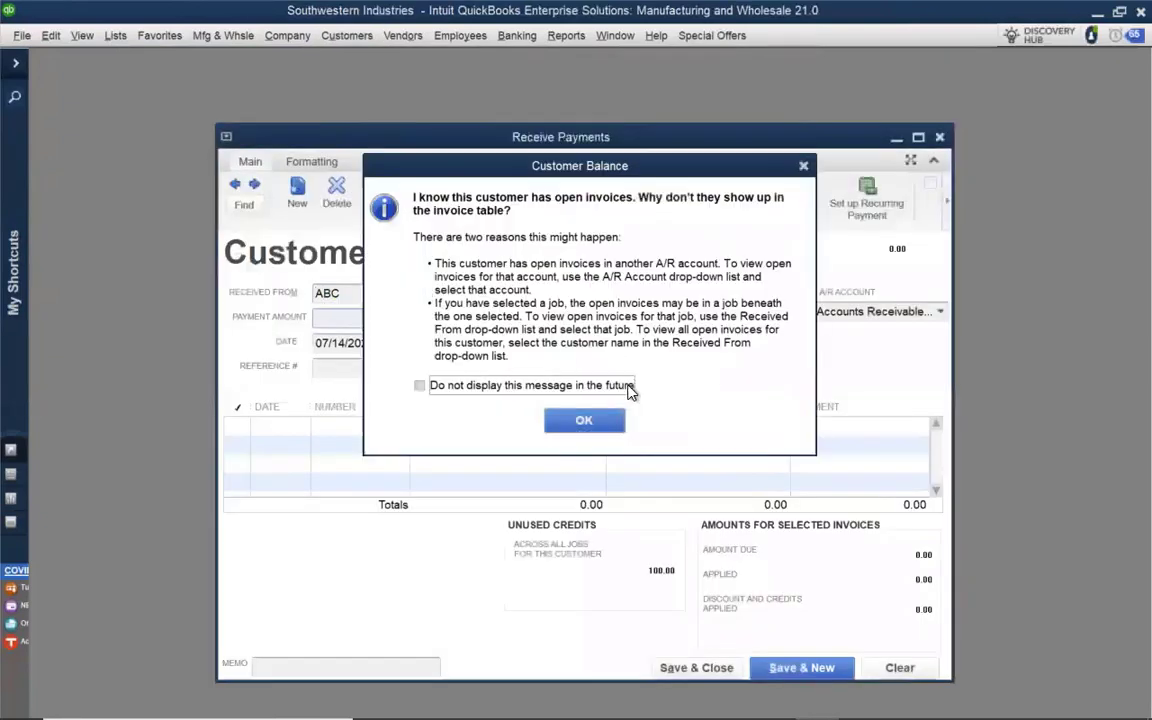
{"action": "left_click", "coordinate": [617, 423]}
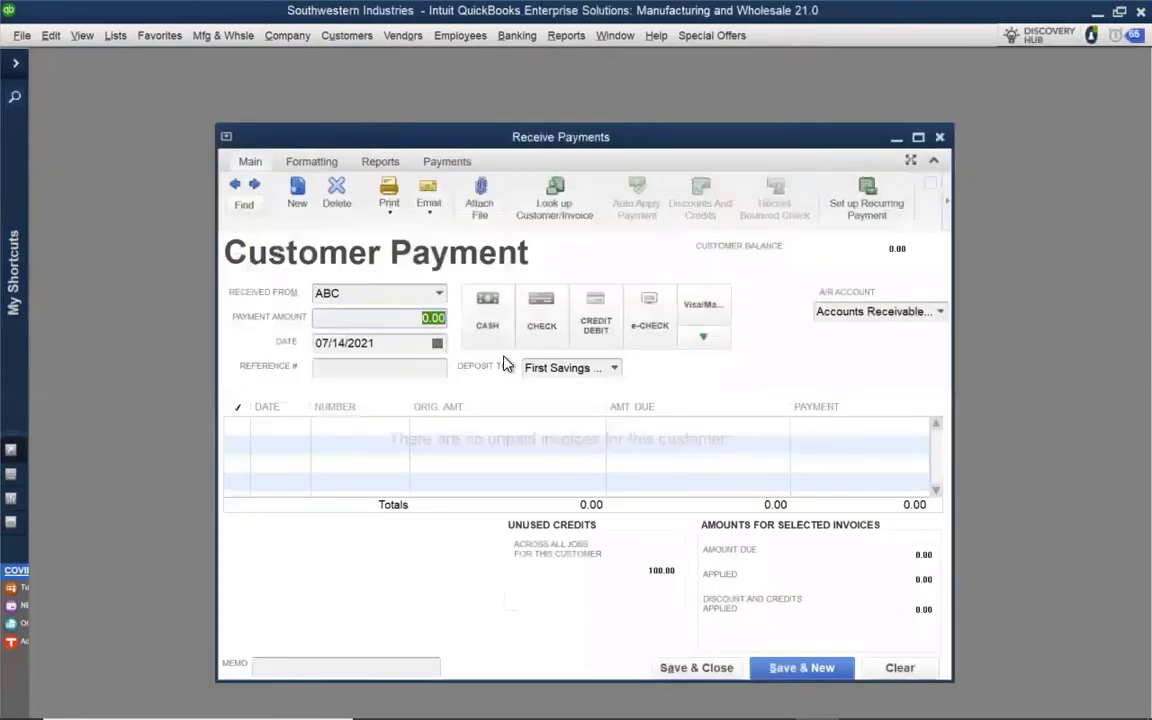
{"action": "left_click", "coordinate": [616, 368]}
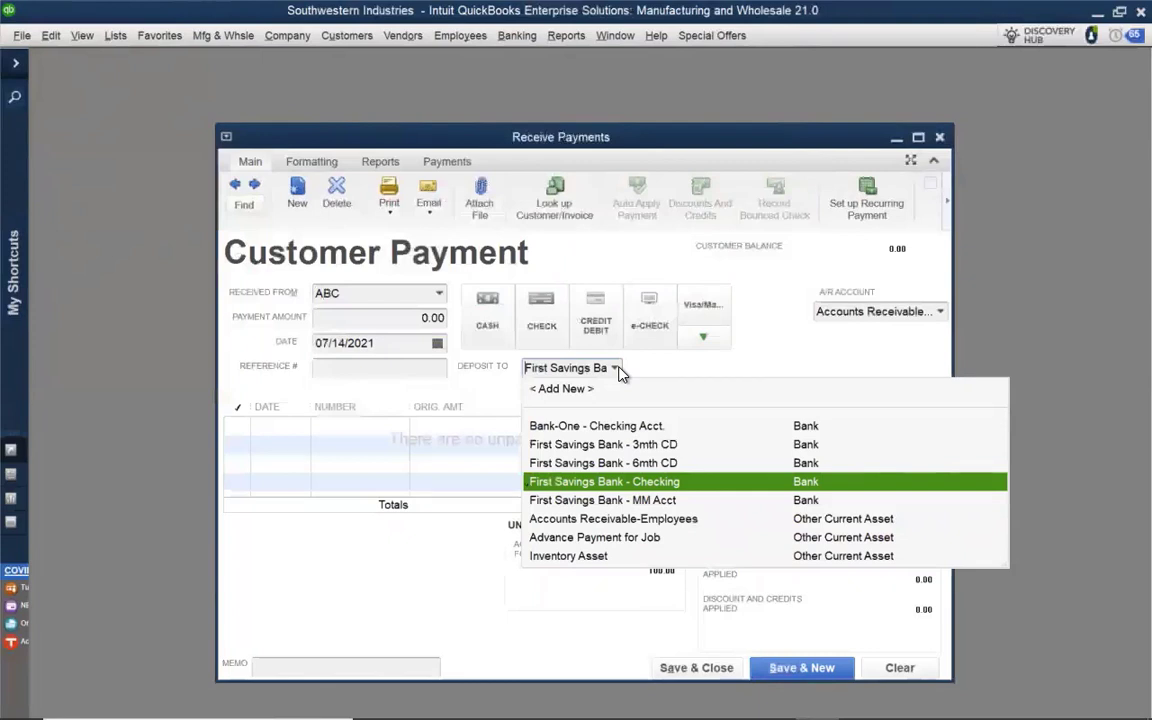
{"action": "left_click", "coordinate": [939, 136]}
{"action": "left_click", "coordinate": [572, 235]}
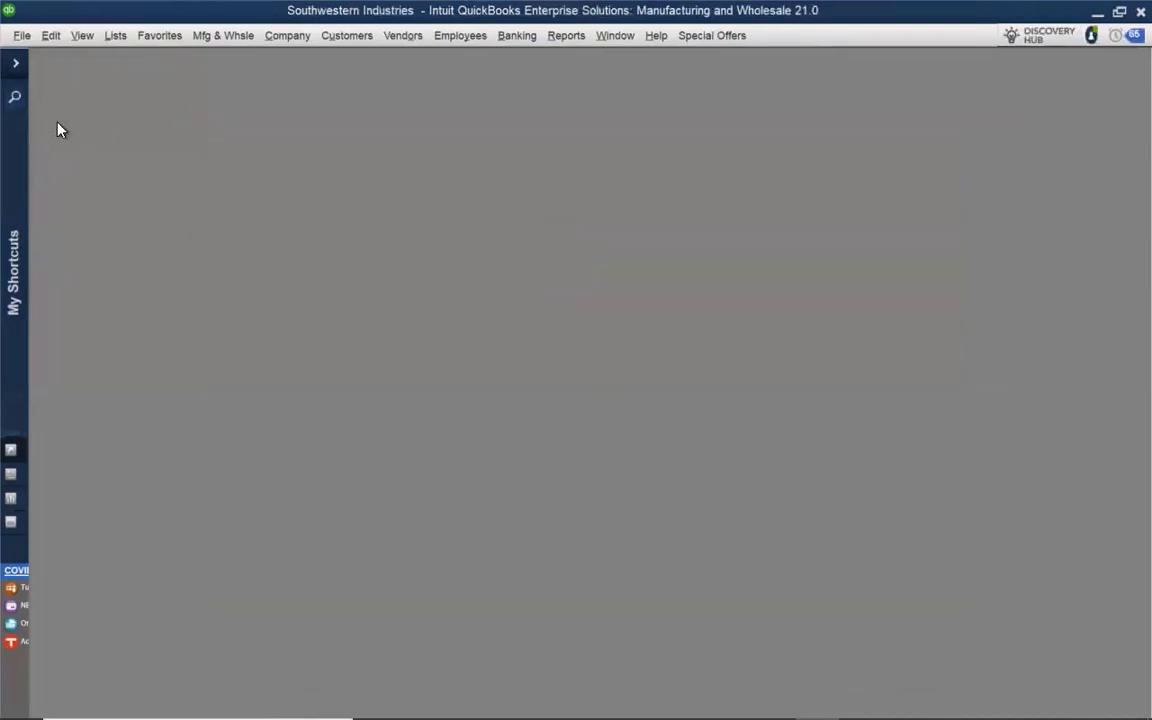
Enable Use Undeposited Funds as a default deposit to account in the company's Payments preferences
{"action": "left_click", "coordinate": [40, 38]}
{"action": "left_click", "coordinate": [75, 256]}
{"action": "left_click", "coordinate": [485, 145]}
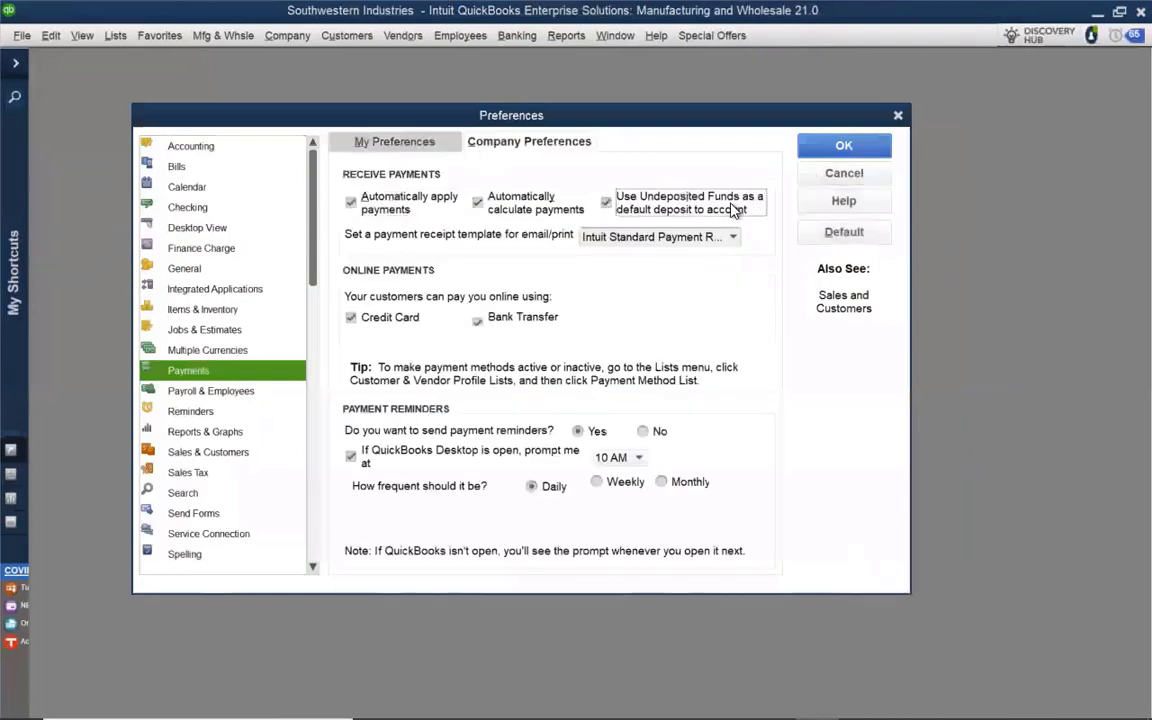
{"action": "left_click", "coordinate": [814, 150]}
Check the deposit account area on a blank customer payment form, then close the form
{"action": "left_click", "coordinate": [333, 38]}
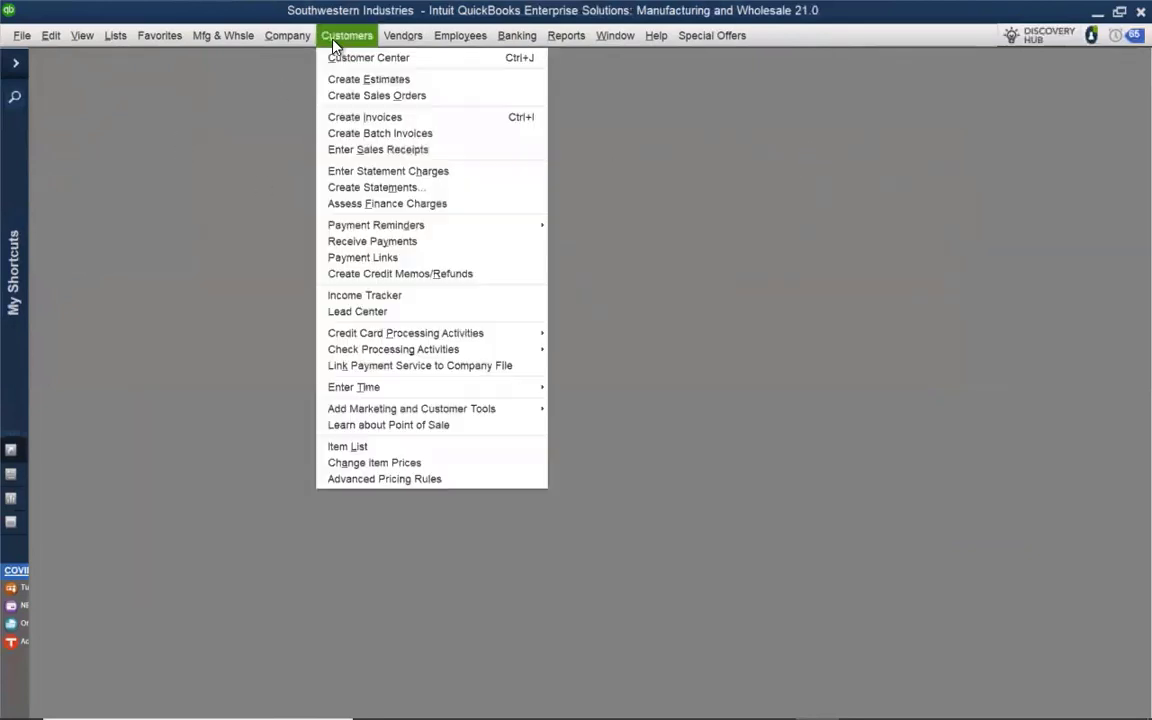
{"action": "left_click", "coordinate": [340, 241]}
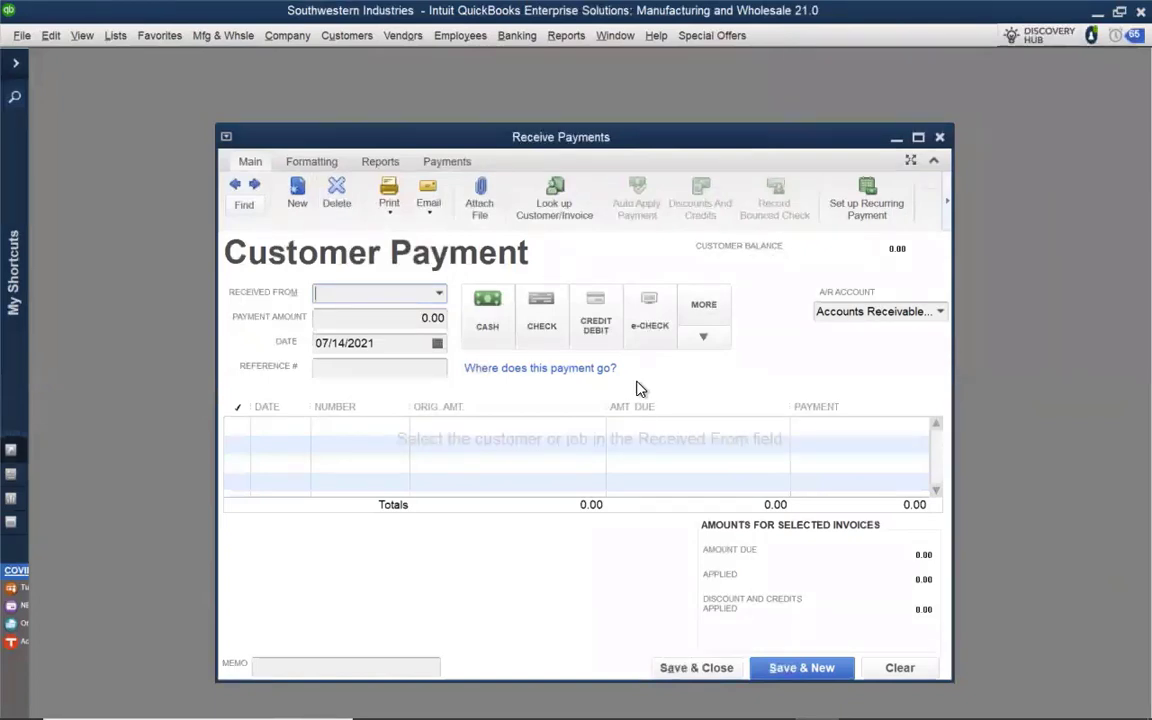
{"action": "left_click", "coordinate": [940, 140]}
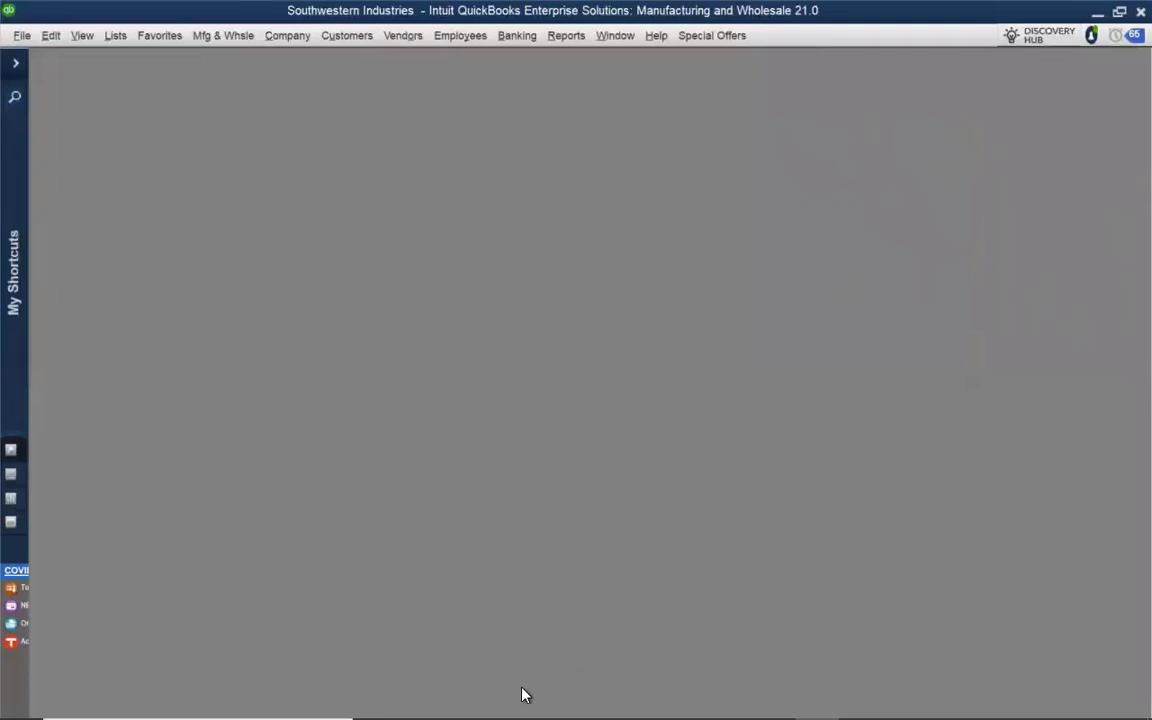
Switch to Acctivate, run a synchronization with QuickBooks, and close the synchronization window
{"action": "mouse_move", "coordinate": [525, 715]}
{"action": "left_click", "coordinate": [772, 702]}
{"action": "left_click", "coordinate": [565, 35]}
{"action": "left_click", "coordinate": [575, 75]}
{"action": "left_click", "coordinate": [600, 456]}
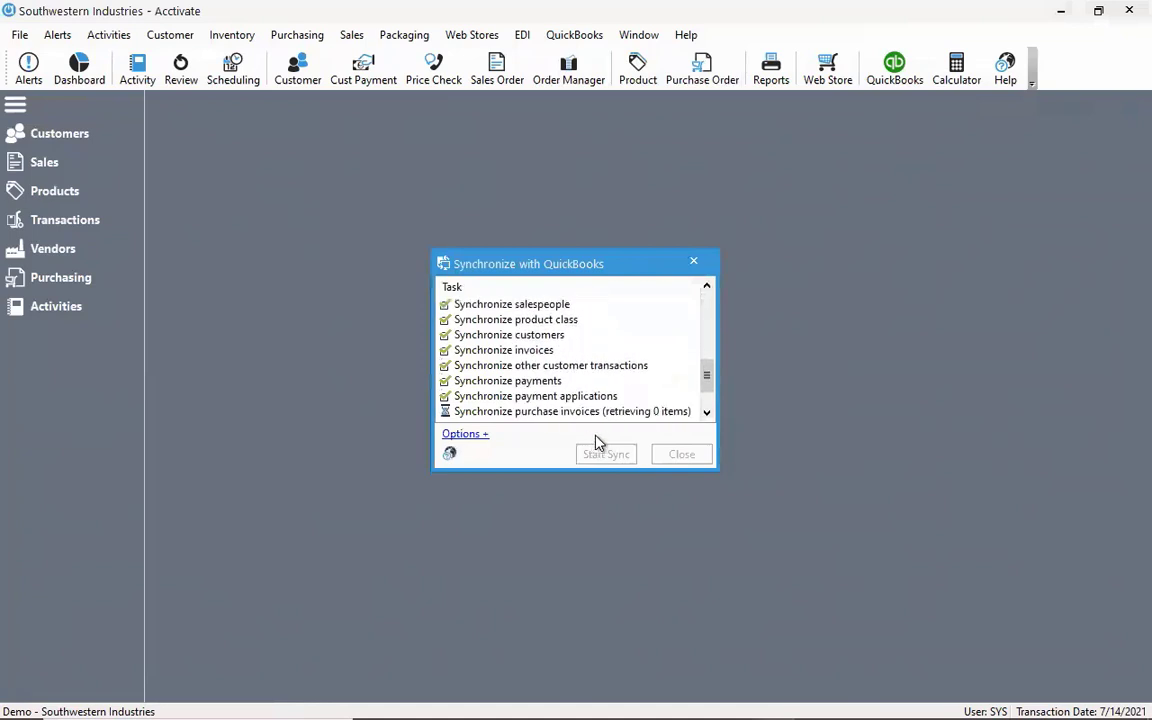
{"action": "left_click", "coordinate": [678, 455]}
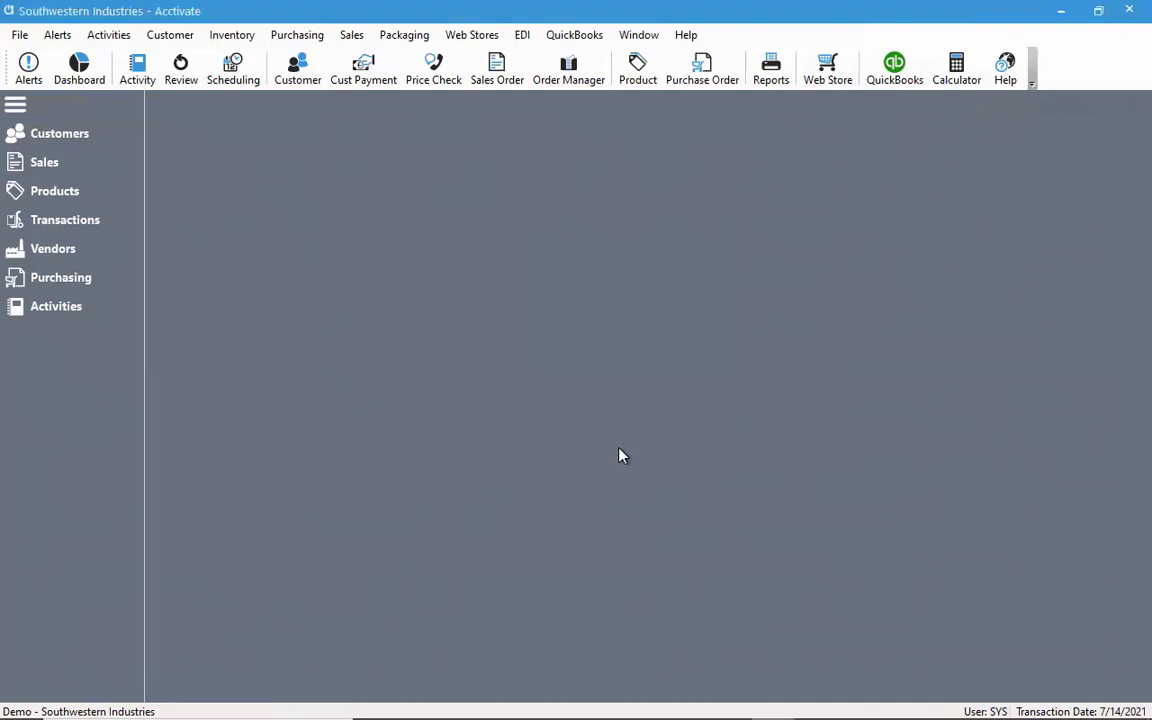
In the Configuration Manager's Sales Orders settings, mark the Visa/Mastercard payment method as a credit card and save the payment methods
{"action": "left_click", "coordinate": [19, 35]}
{"action": "left_click", "coordinate": [84, 137]}
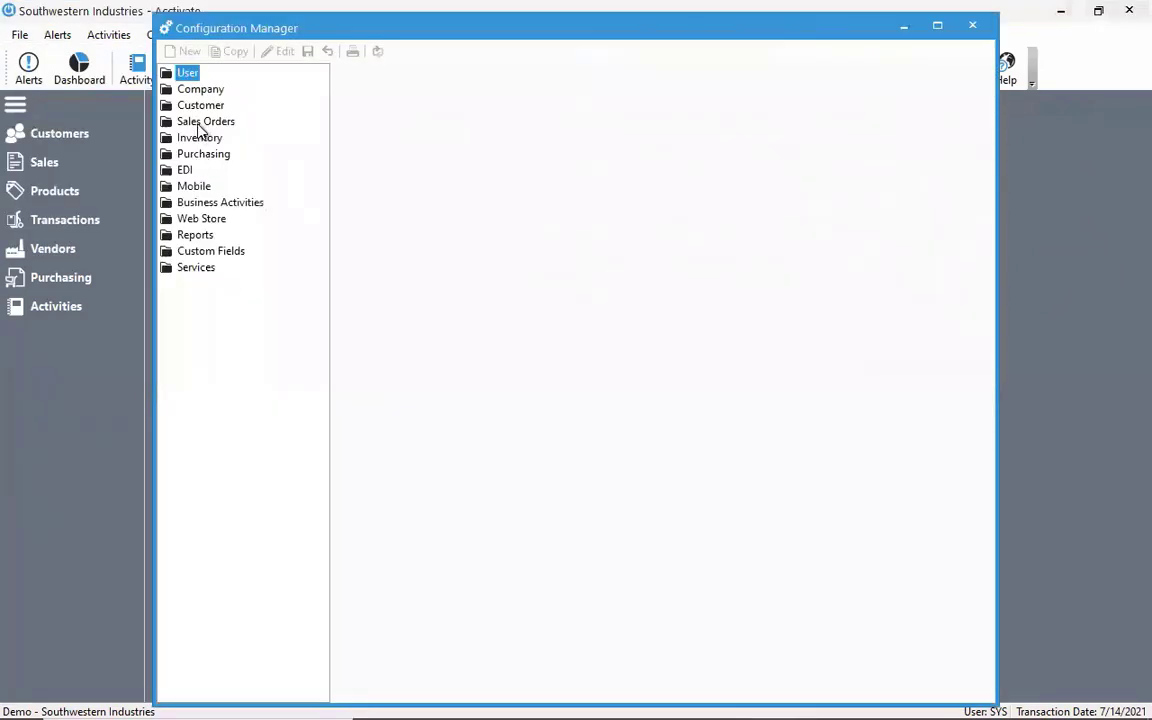
{"action": "left_click", "coordinate": [200, 124]}
{"action": "double_click", "coordinate": [200, 124]}
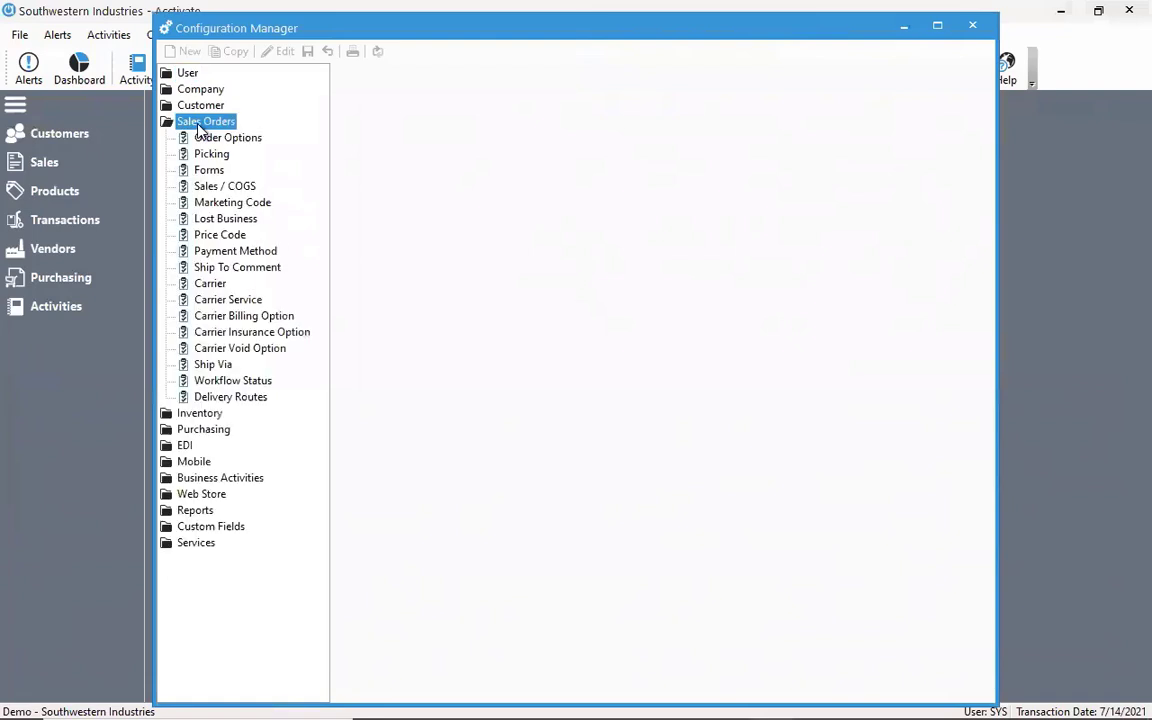
{"action": "left_click", "coordinate": [210, 253]}
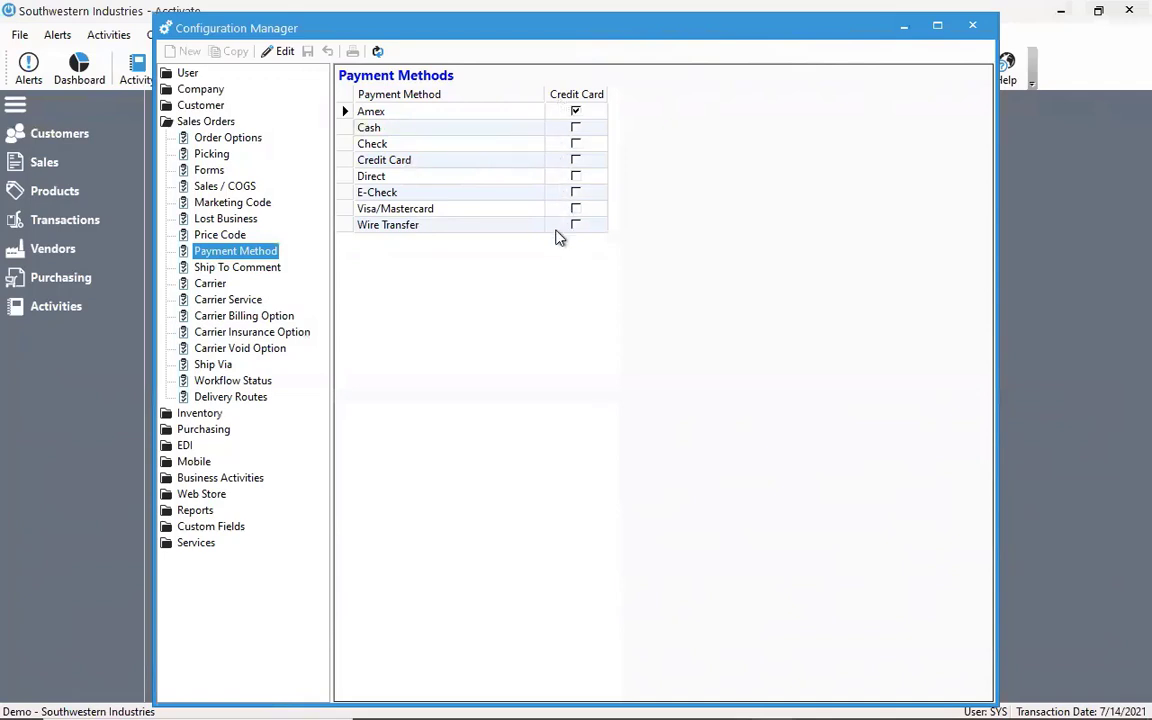
{"action": "left_click", "coordinate": [279, 53]}
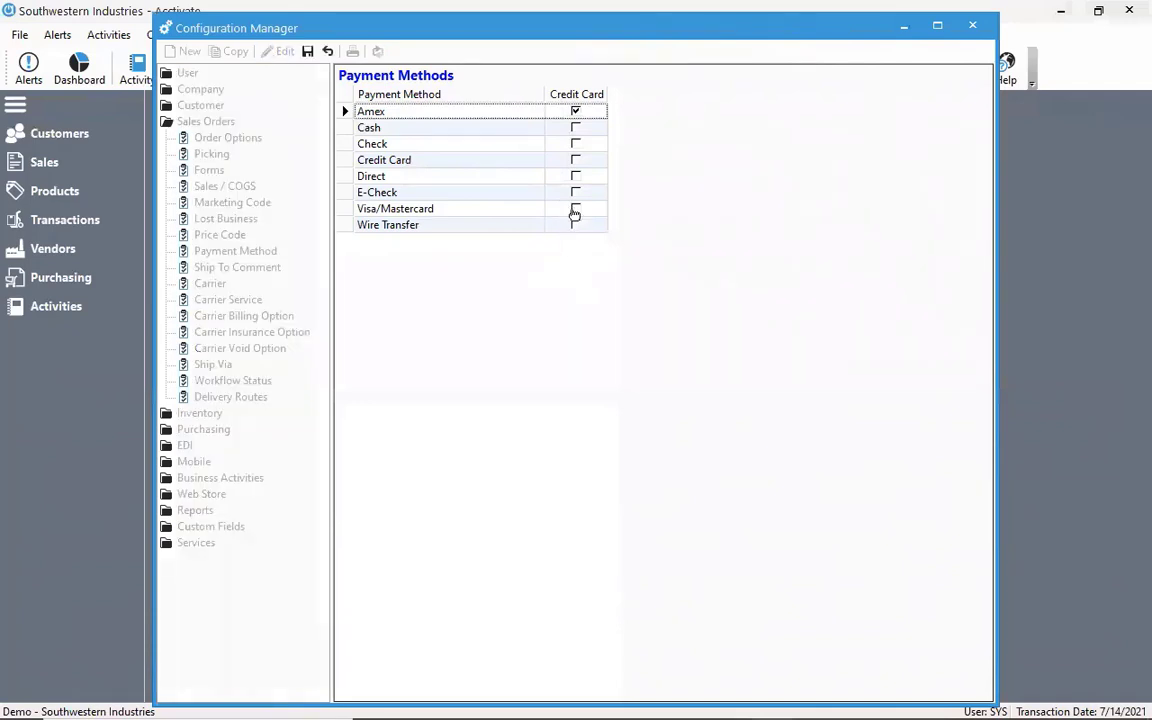
{"action": "left_click", "coordinate": [574, 210]}
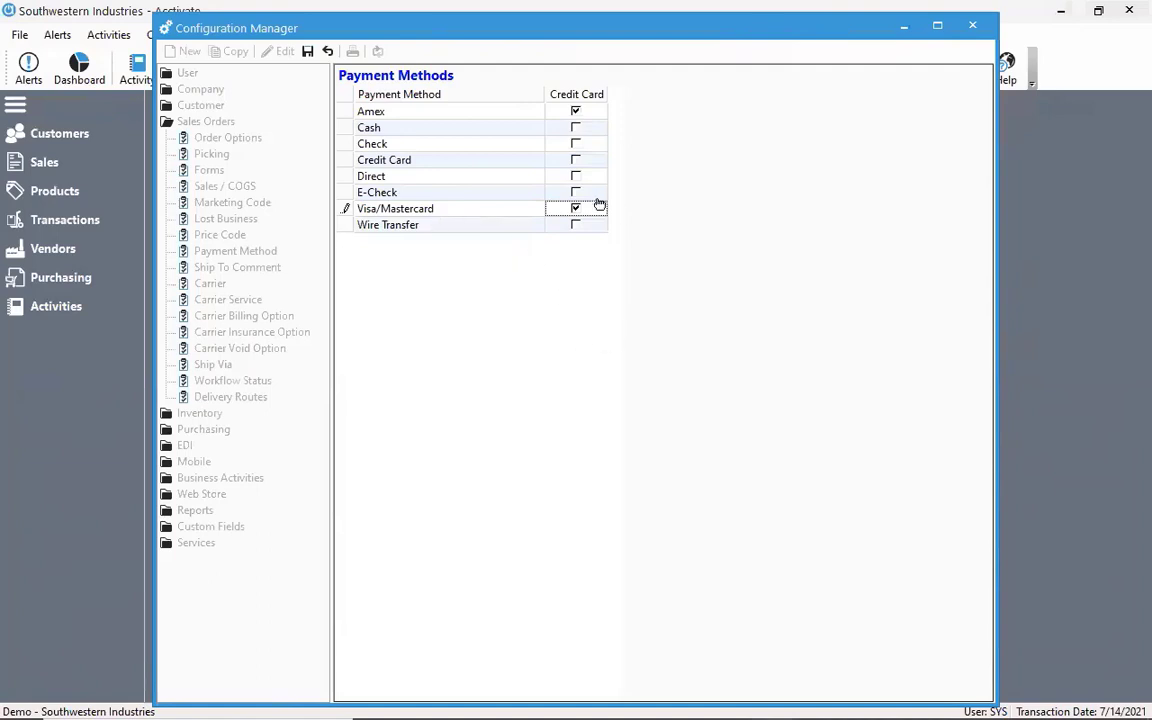
{"action": "left_click", "coordinate": [484, 160]}
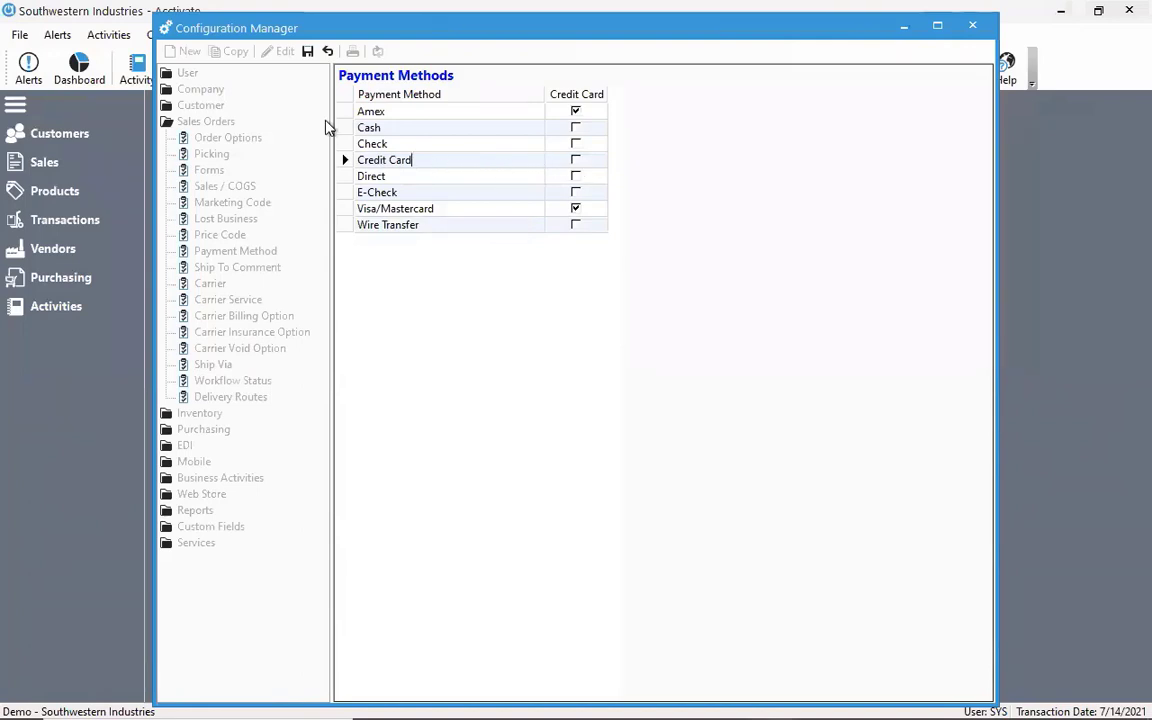
{"action": "left_click", "coordinate": [308, 51]}
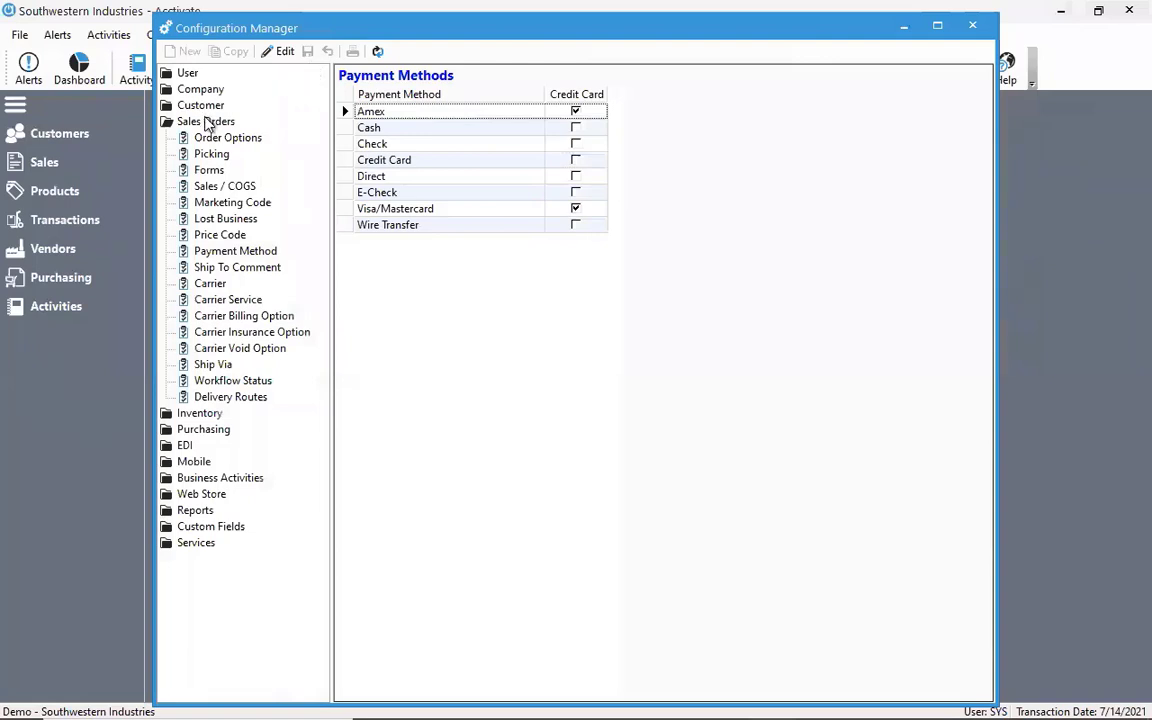
{"action": "double_click", "coordinate": [208, 122]}
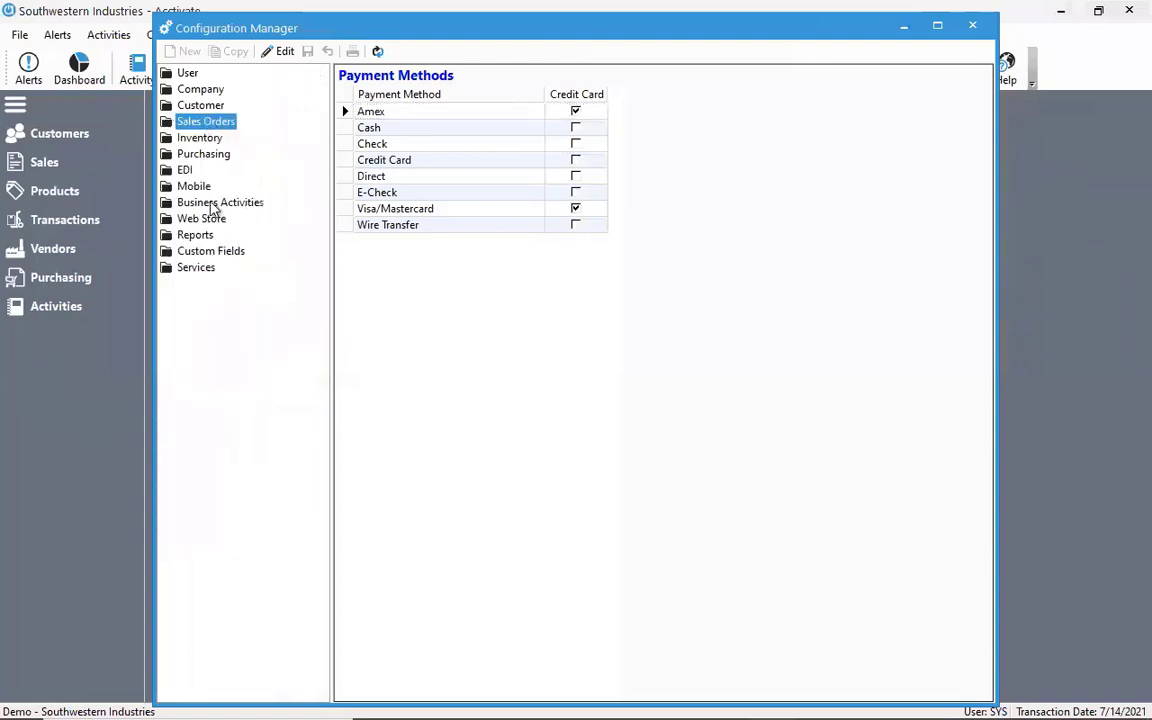
Open the Credit Card Processing service settings and start the connection to QuickBooks Payments
{"action": "double_click", "coordinate": [207, 270]}
{"action": "left_click", "coordinate": [228, 302]}
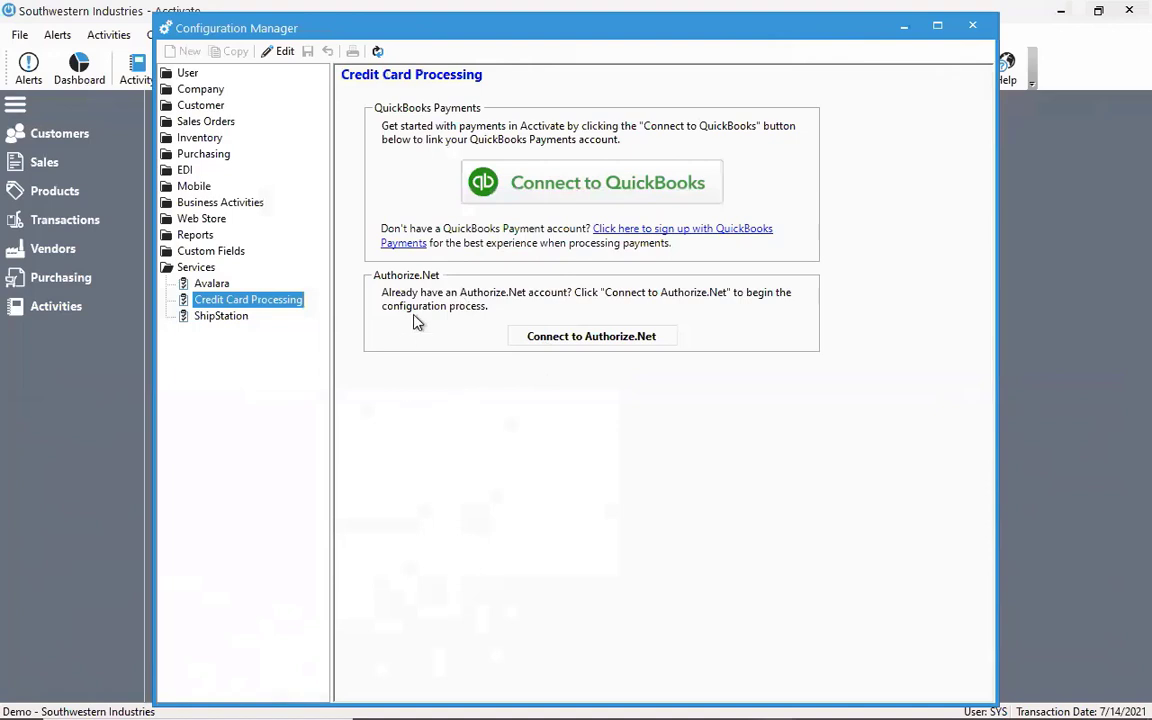
{"action": "left_click", "coordinate": [516, 186]}
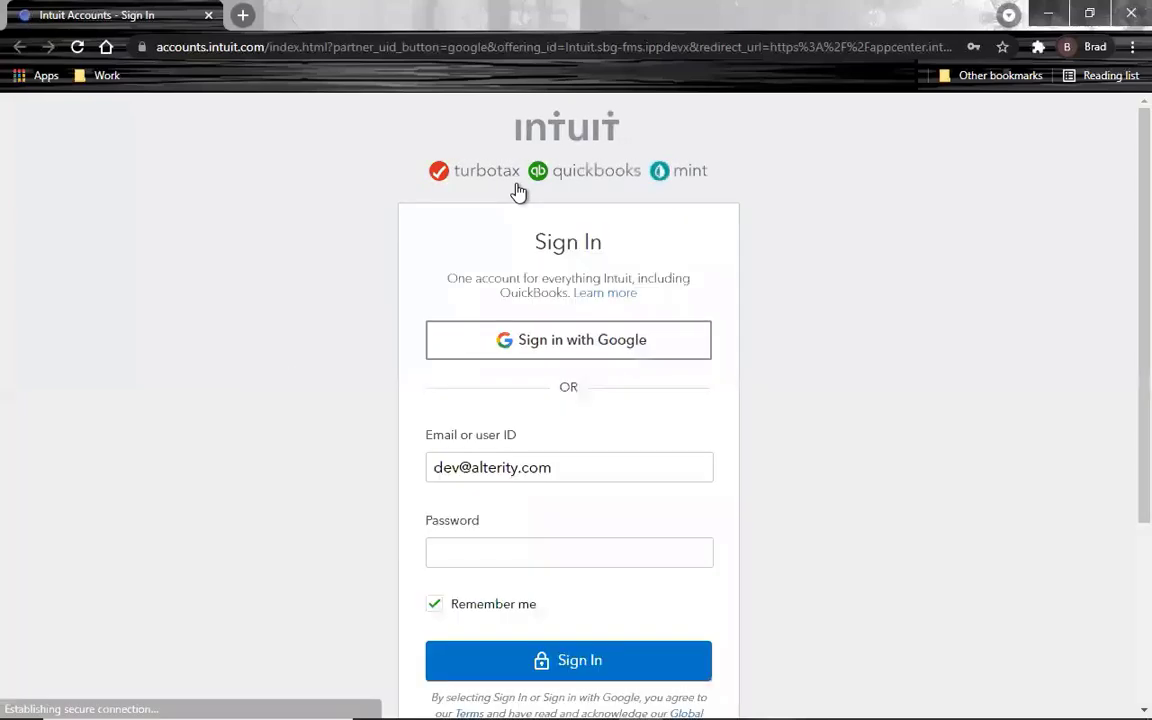
Enter the Intuit account password, sign in to authorize the payments connection, and return to Acctivate by closing the browser
{"action": "left_click", "coordinate": [568, 556]}
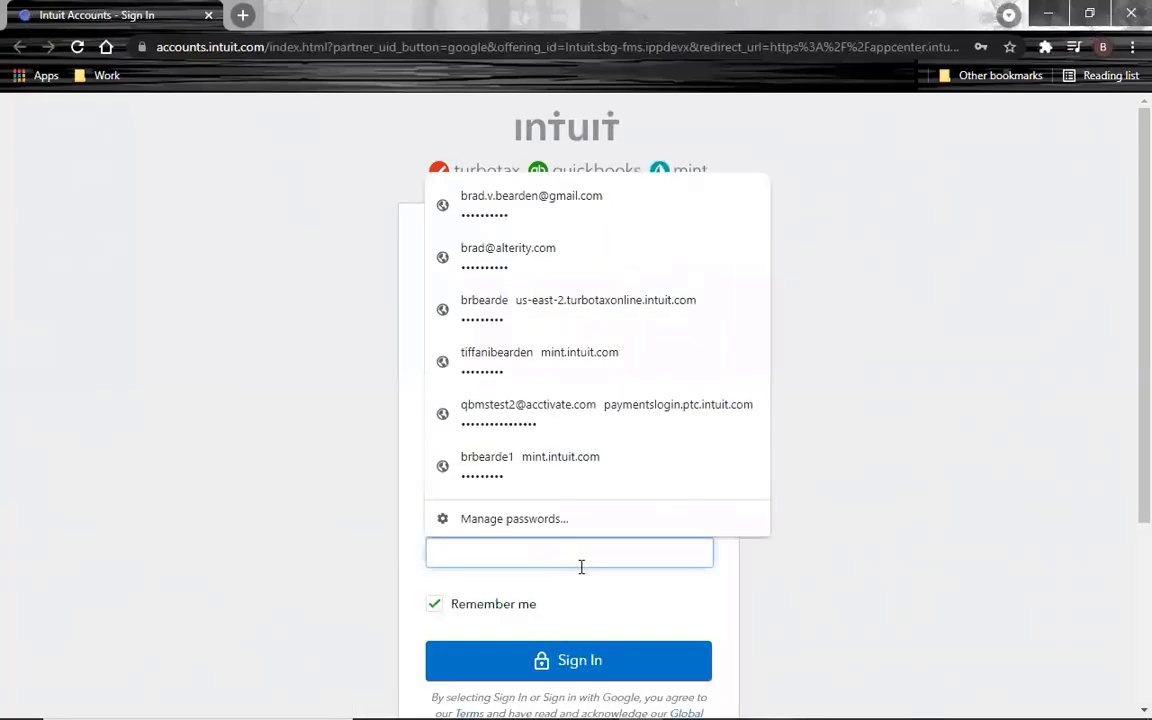
{"action": "key", "text": "ctrl+v"}
{"action": "left_click", "coordinate": [632, 662]}
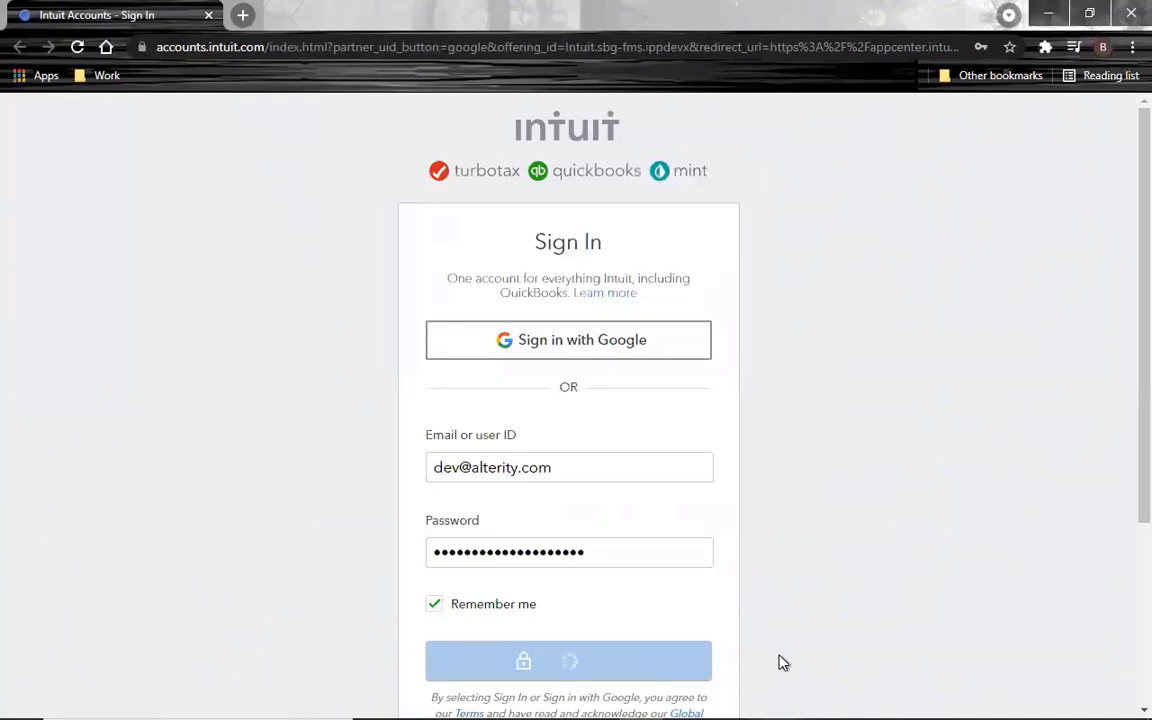
{"action": "left_click", "coordinate": [1008, 72]}
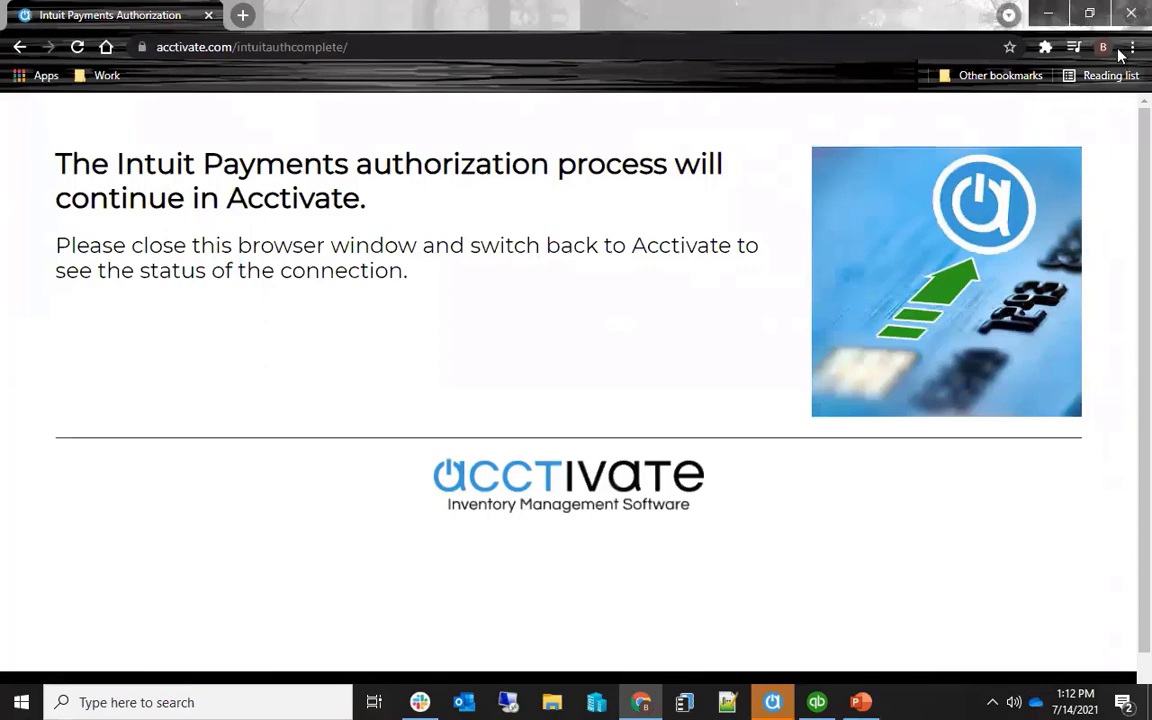
{"action": "left_click", "coordinate": [1131, 13]}
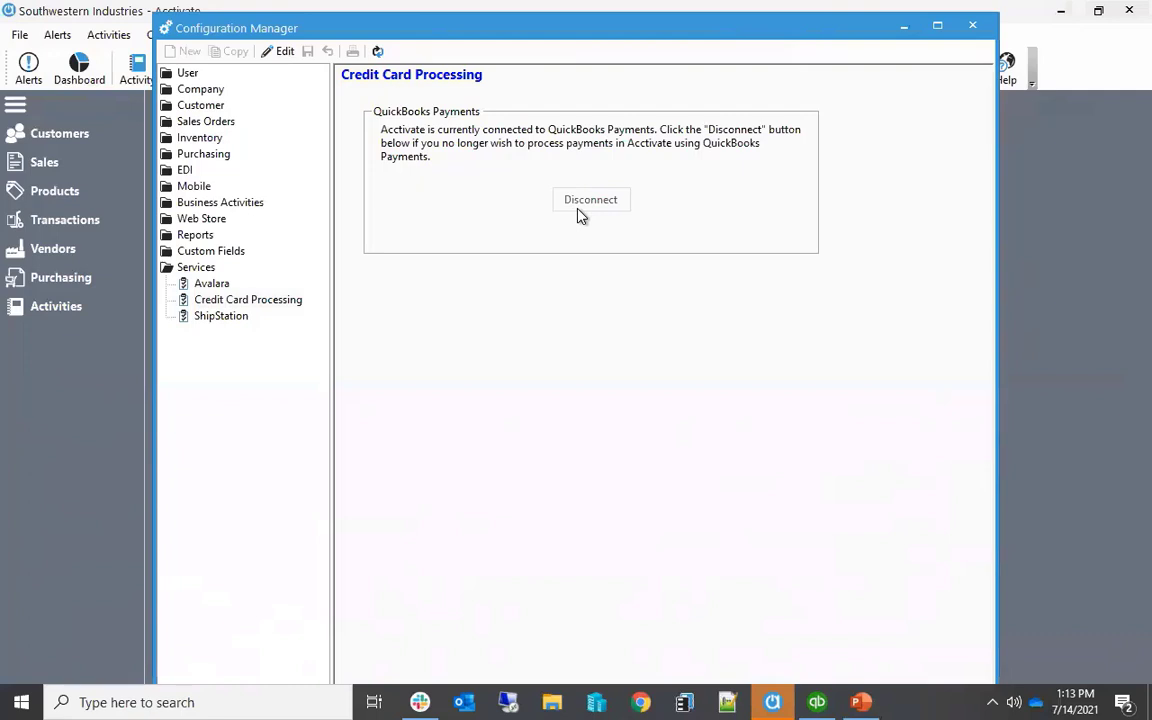
{"action": "double_click", "coordinate": [190, 267]}
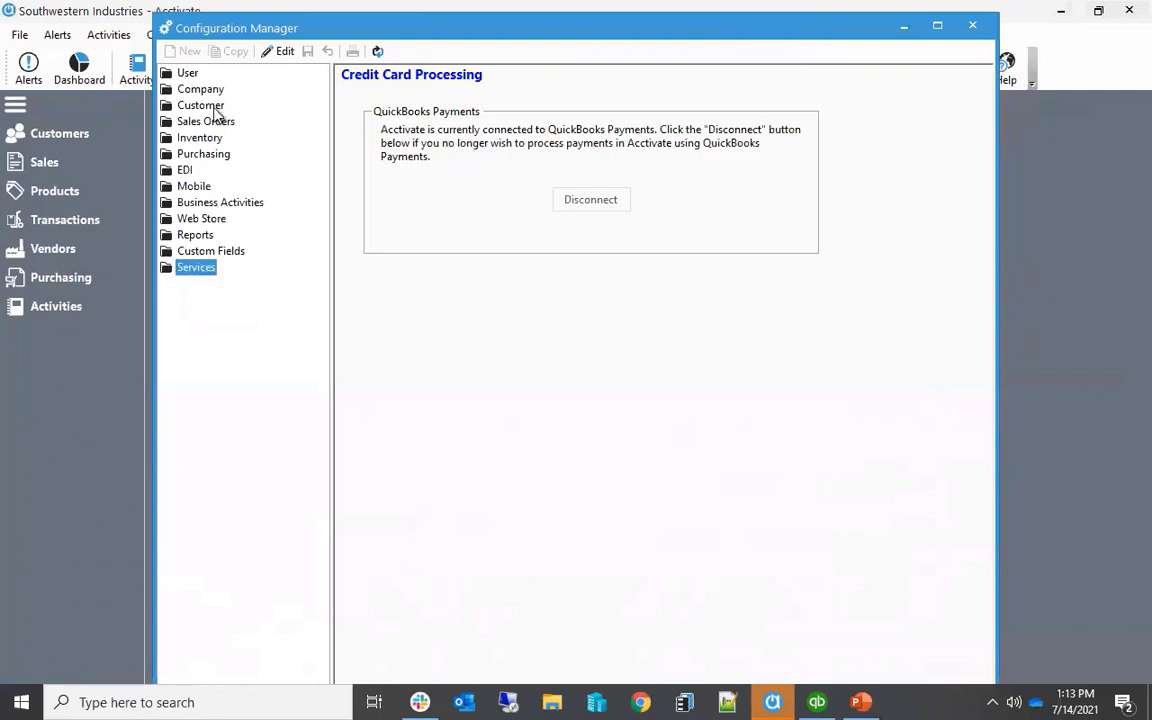
Open the SYS user's Customer permissions for editing and examine the access levels available for Credit Card Information
{"action": "double_click", "coordinate": [186, 74]}
{"action": "left_click", "coordinate": [206, 90]}
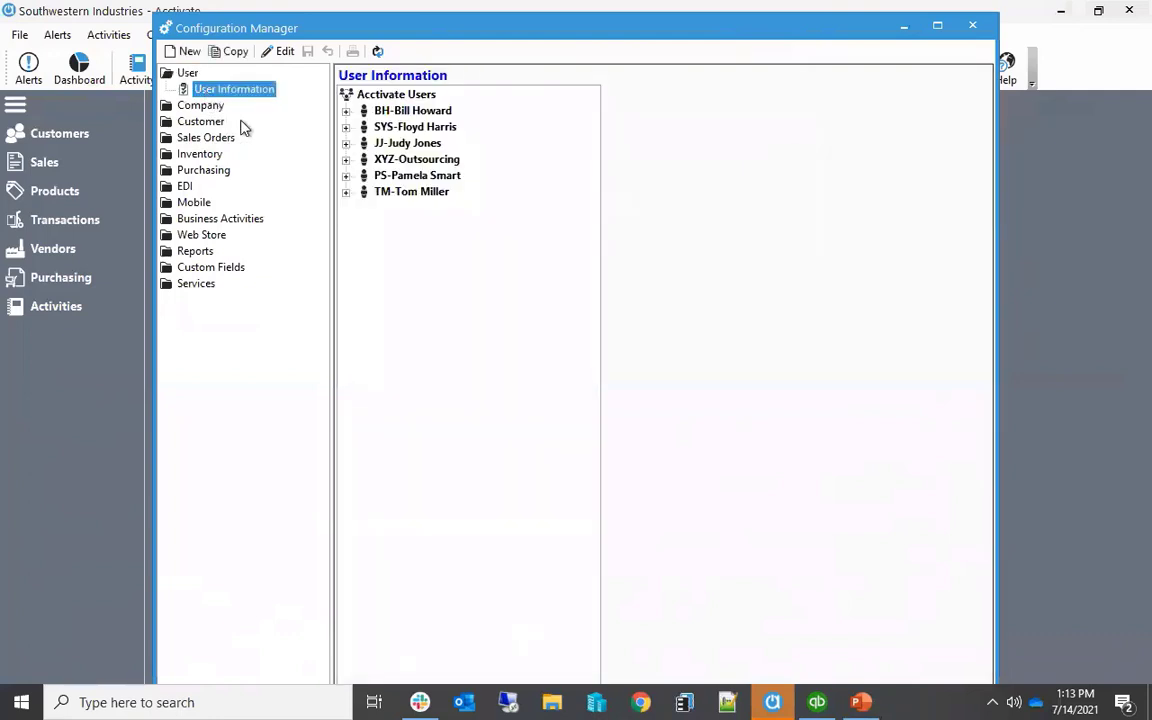
{"action": "left_click", "coordinate": [346, 128]}
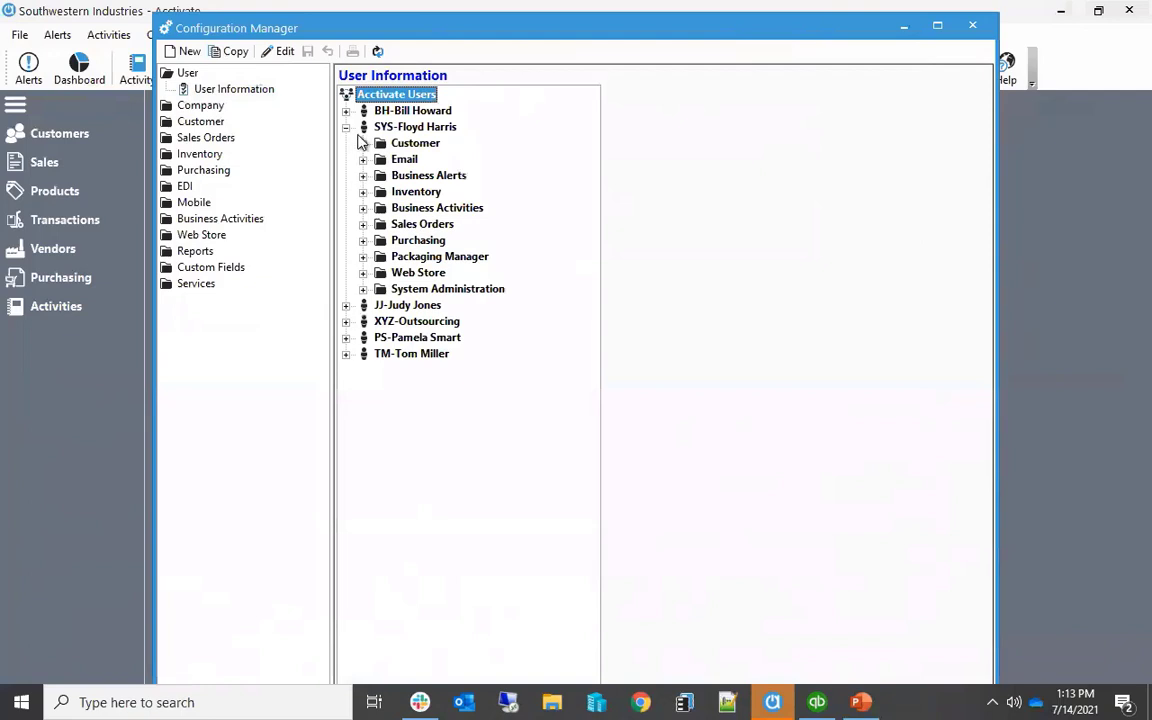
{"action": "left_click", "coordinate": [363, 144]}
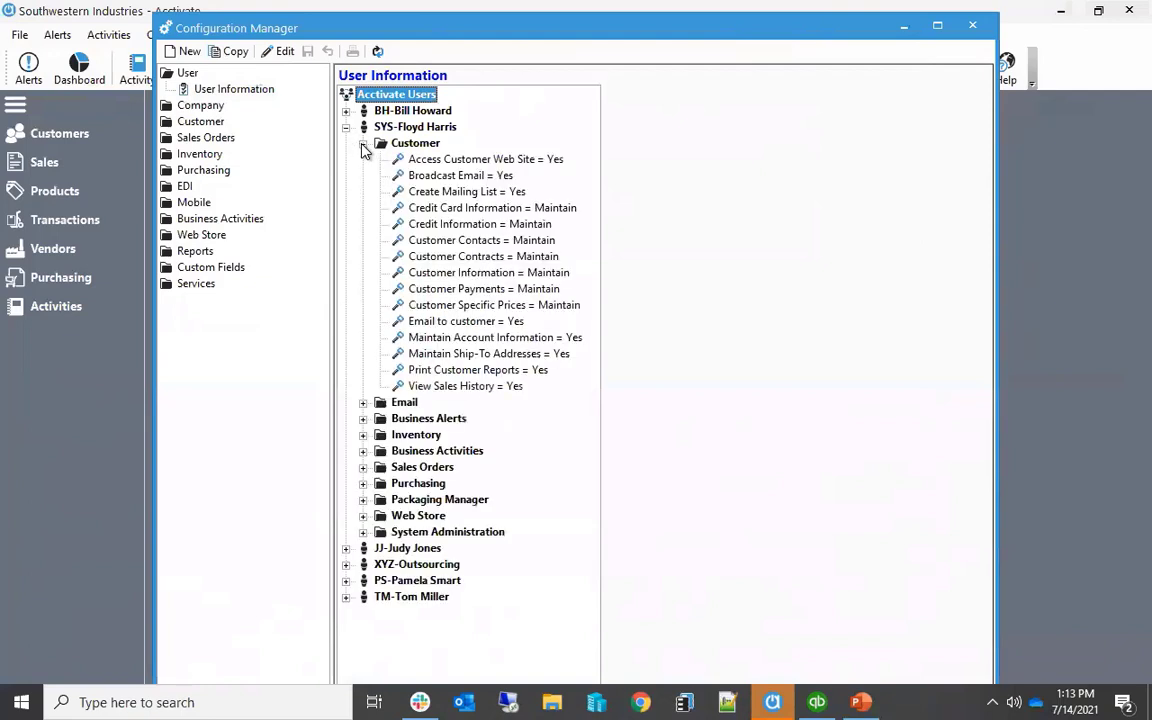
{"action": "left_click", "coordinate": [276, 51]}
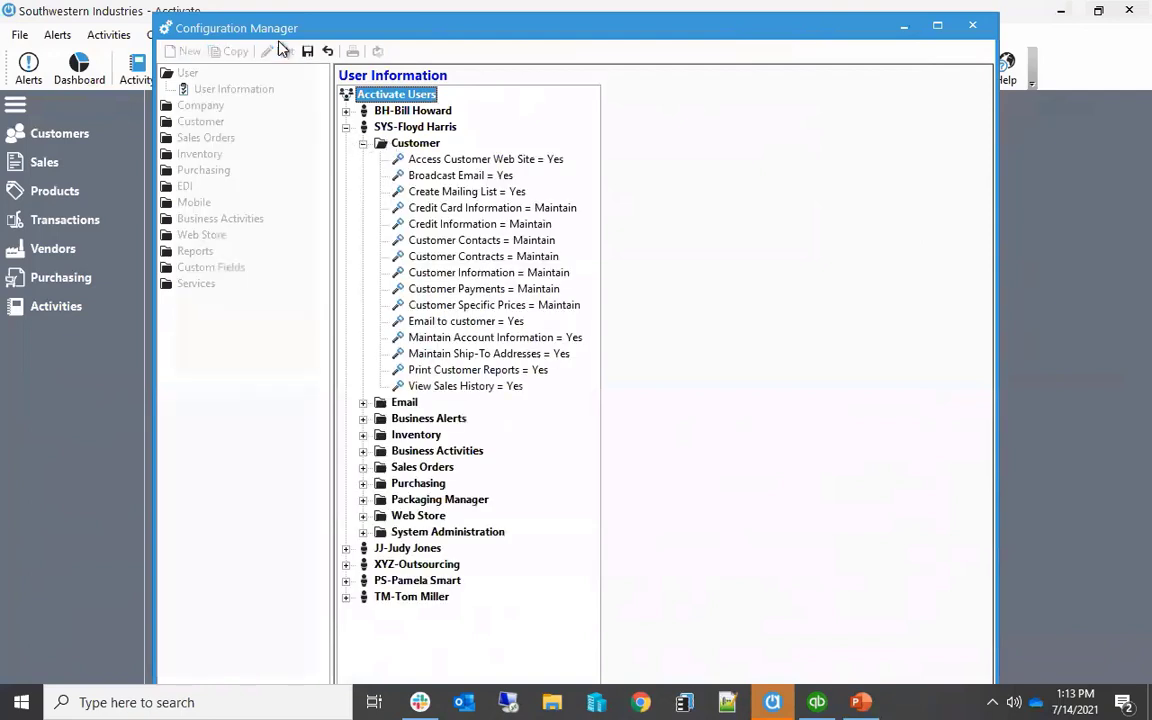
{"action": "left_click", "coordinate": [442, 210]}
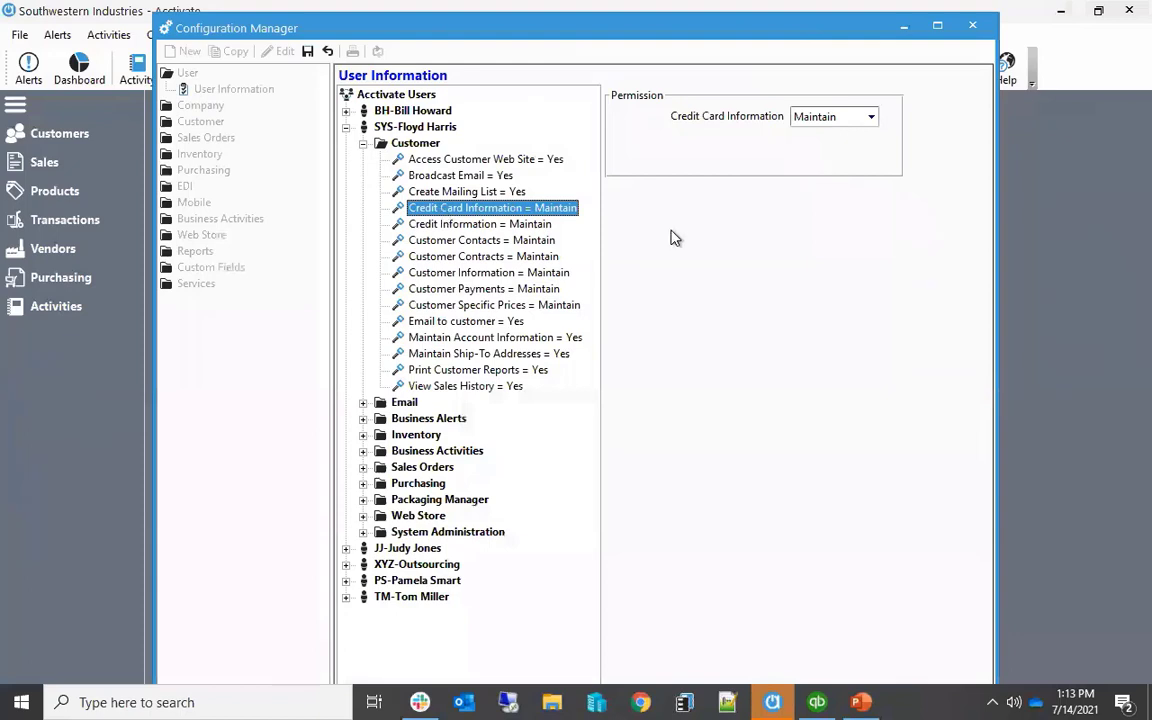
{"action": "left_click", "coordinate": [853, 118]}
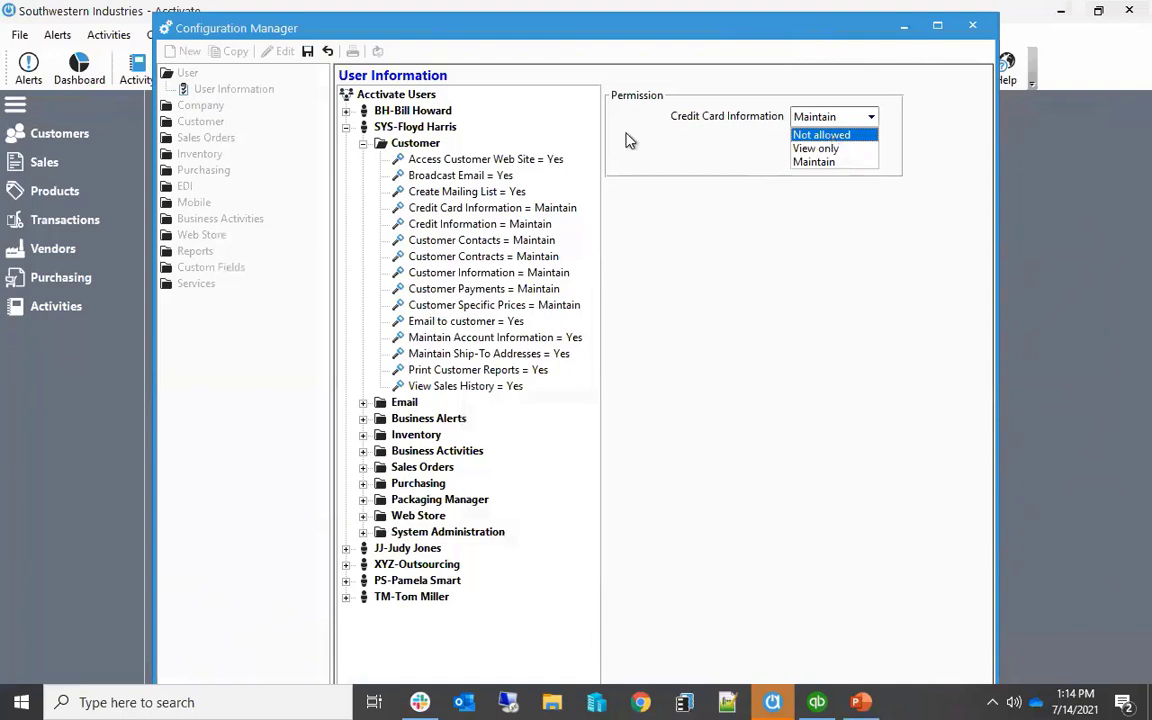
Set the SYS user's Customer Payments permission to Maintain
{"action": "left_click", "coordinate": [510, 286]}
{"action": "left_click", "coordinate": [503, 289]}
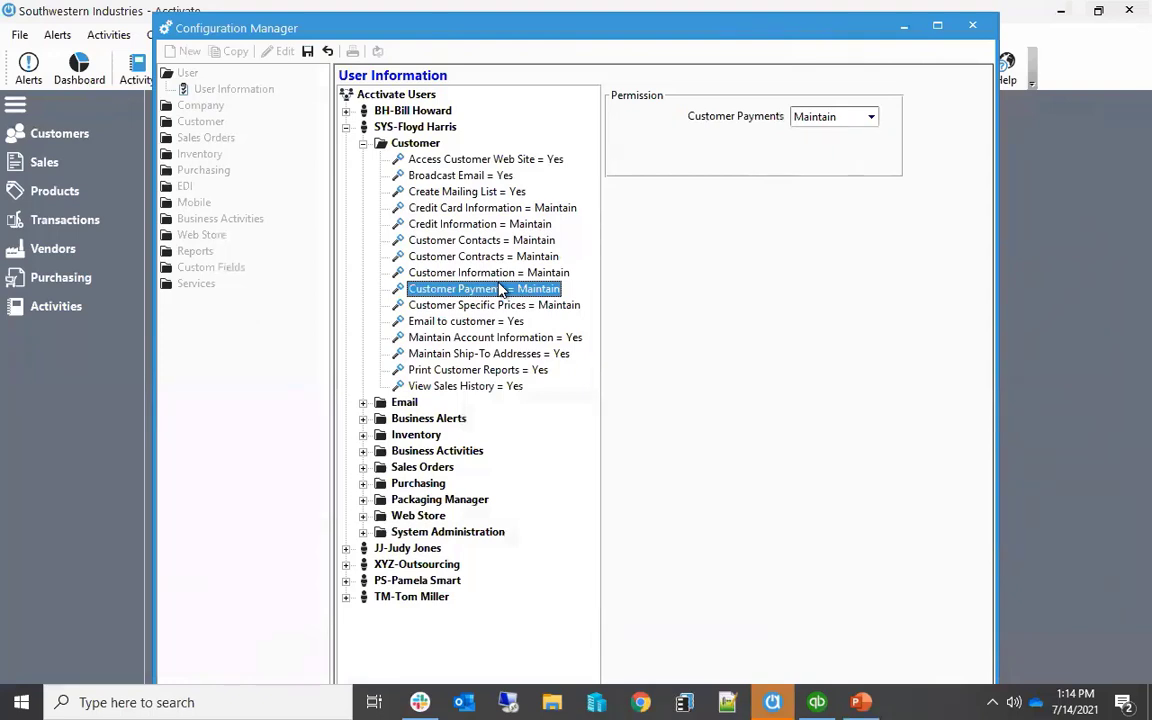
{"action": "left_click", "coordinate": [871, 118]}
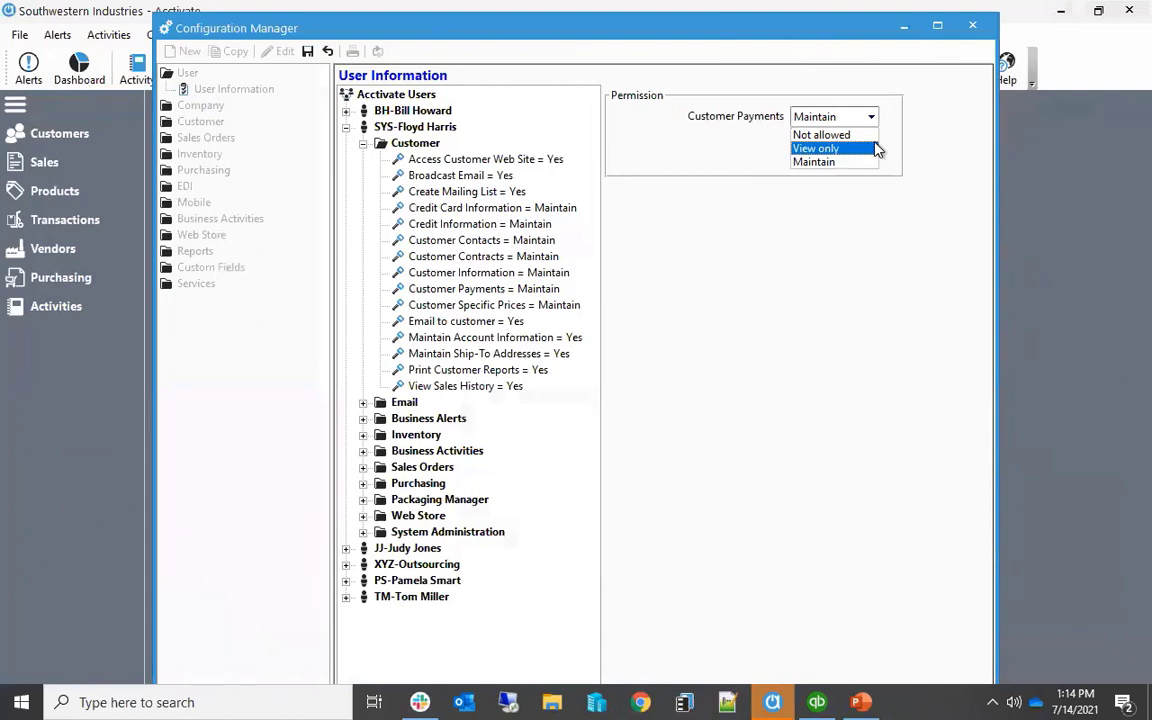
{"action": "left_click", "coordinate": [833, 162]}
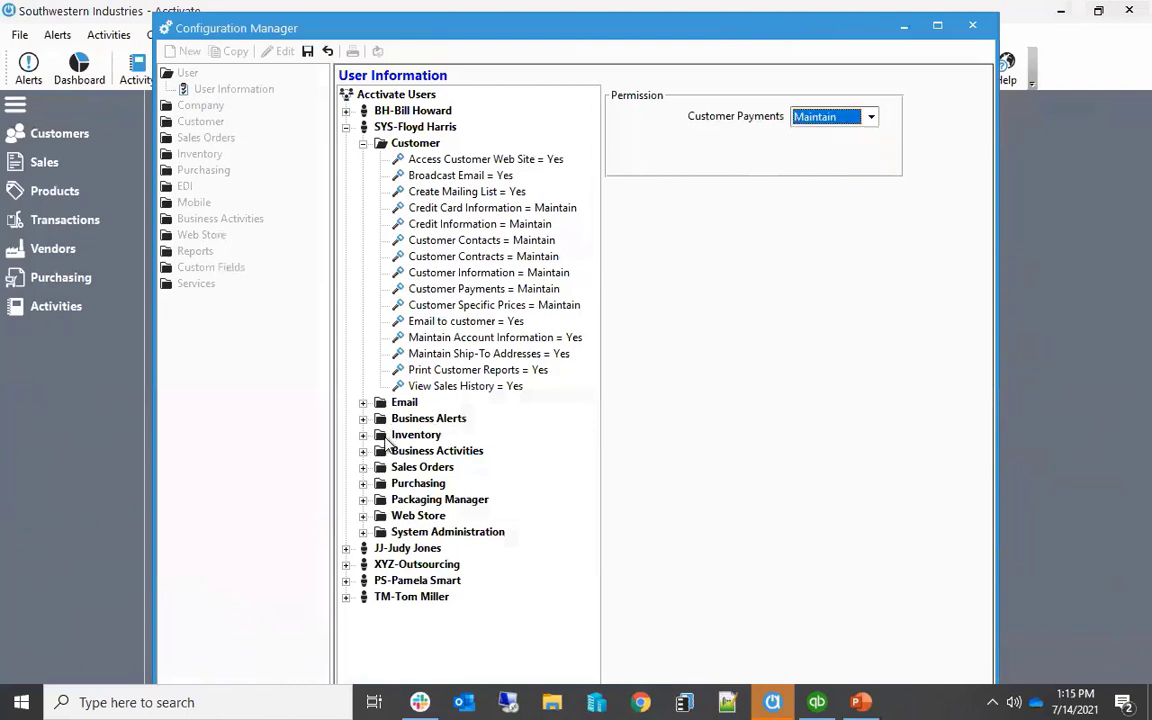
Set the SYS user's Process Credit Cards permission under Sales Orders to Yes and save the user information
{"action": "left_click", "coordinate": [363, 467]}
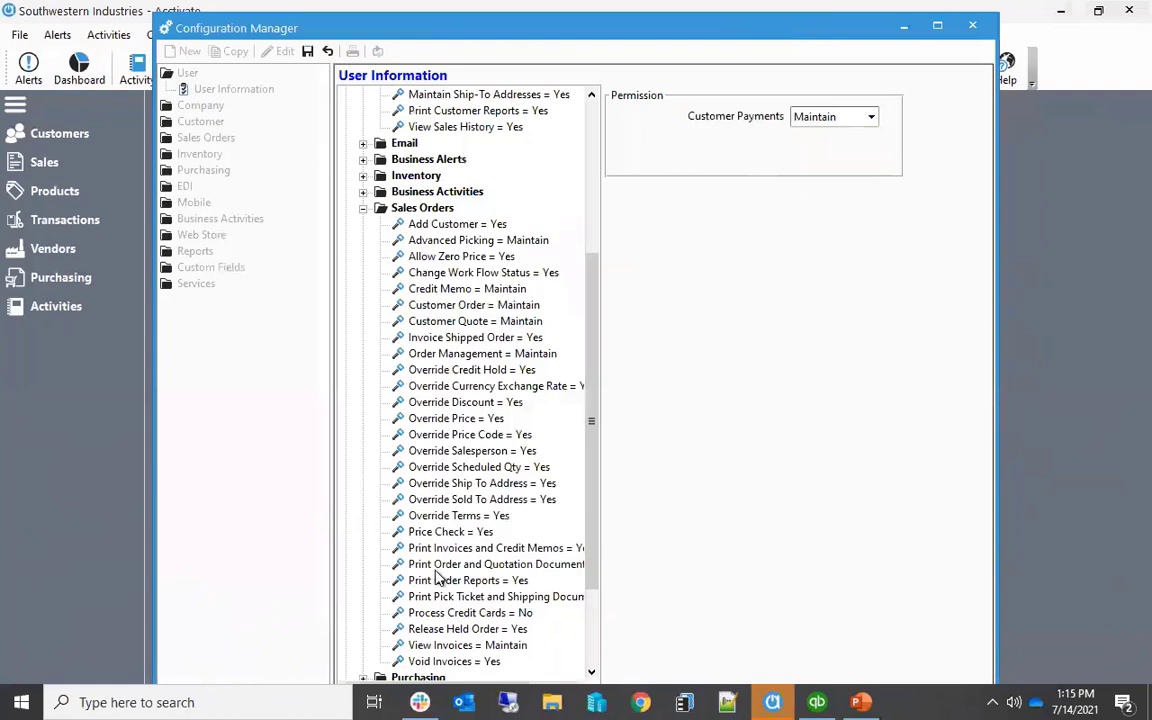
{"action": "left_click", "coordinate": [445, 614]}
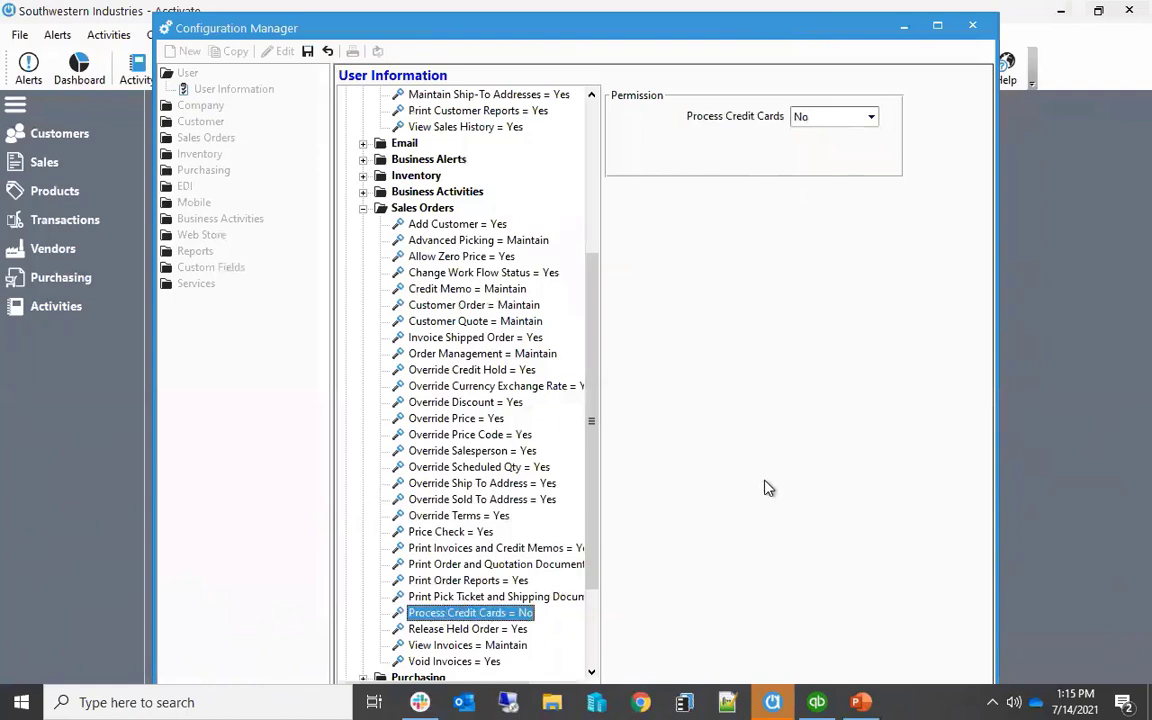
{"action": "left_click", "coordinate": [869, 117]}
{"action": "left_click", "coordinate": [862, 138]}
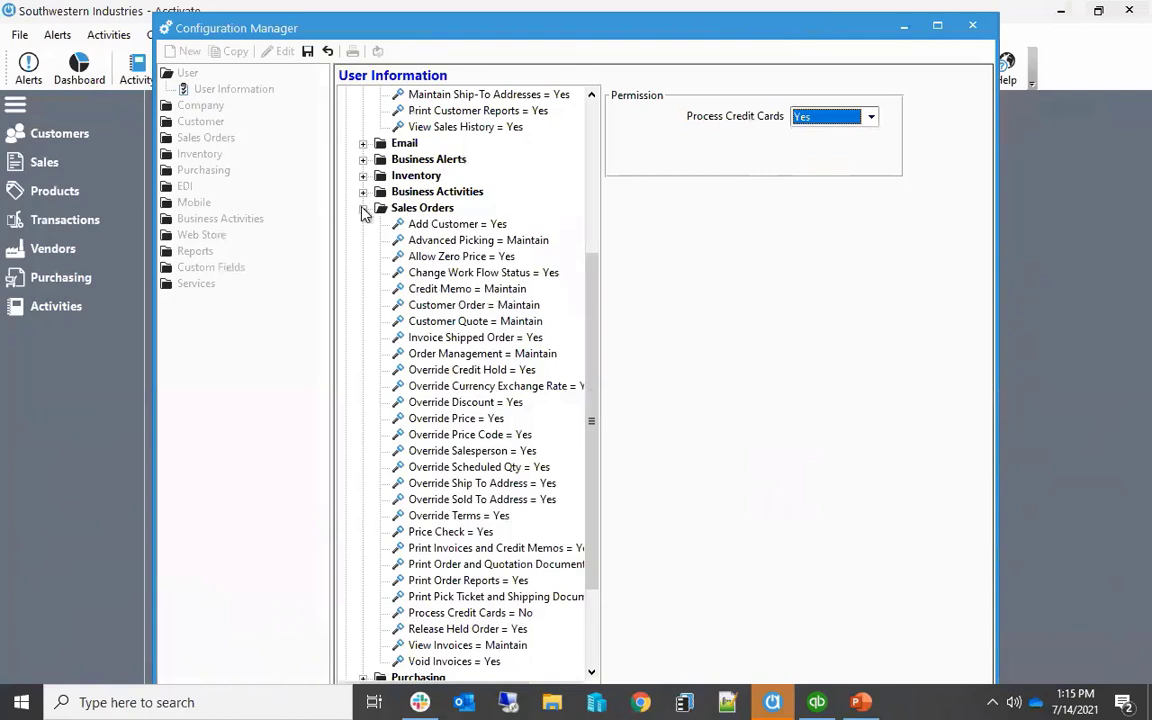
{"action": "left_click", "coordinate": [308, 52]}
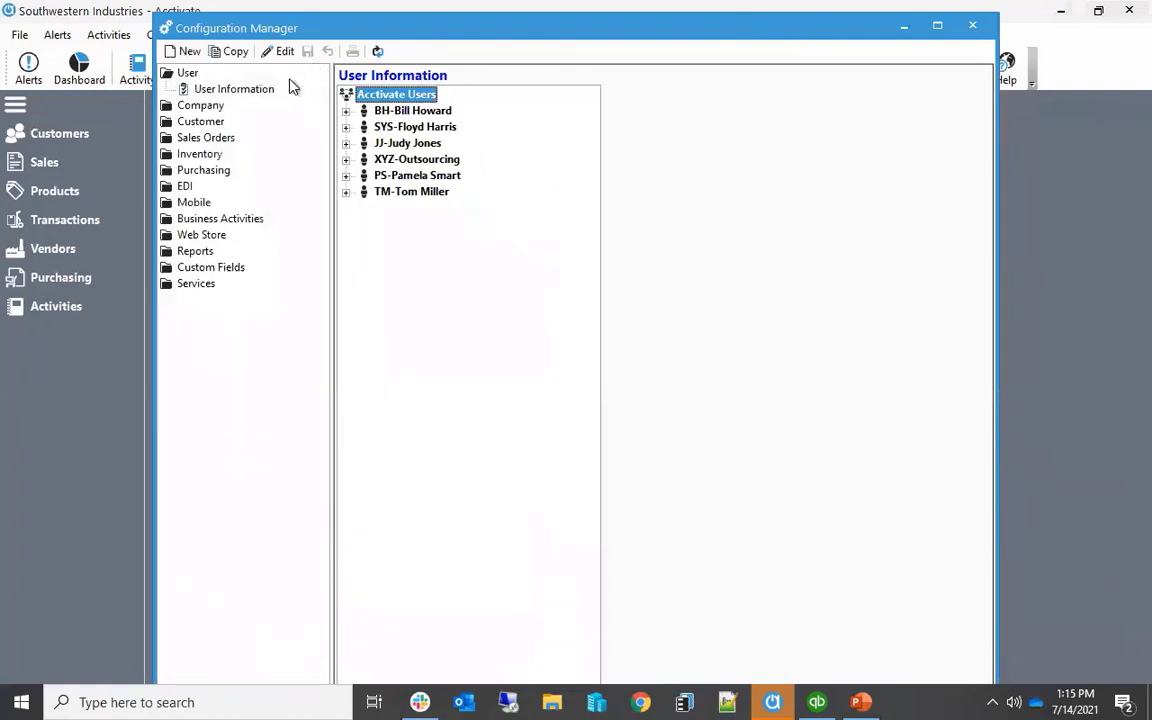
{"action": "double_click", "coordinate": [189, 74]}
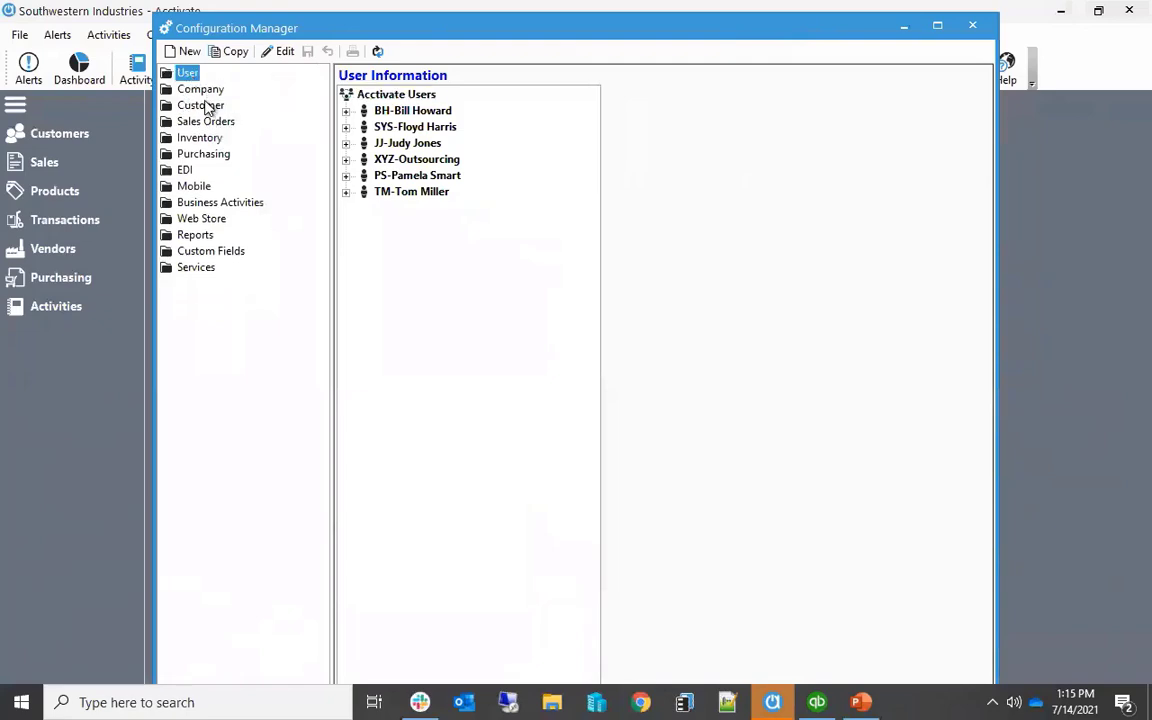
Open the sales Order Options for editing, review the order processing settings such as Allow payment with order, and save them
{"action": "double_click", "coordinate": [205, 121]}
{"action": "left_click", "coordinate": [215, 139]}
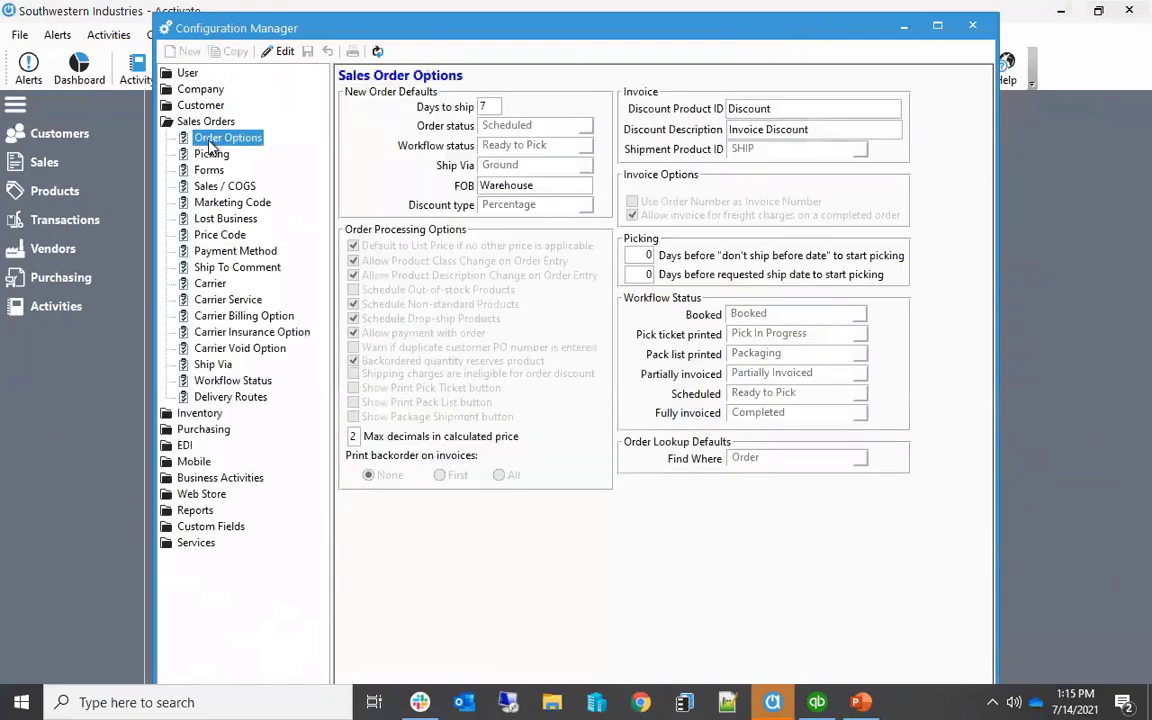
{"action": "left_click", "coordinate": [280, 51]}
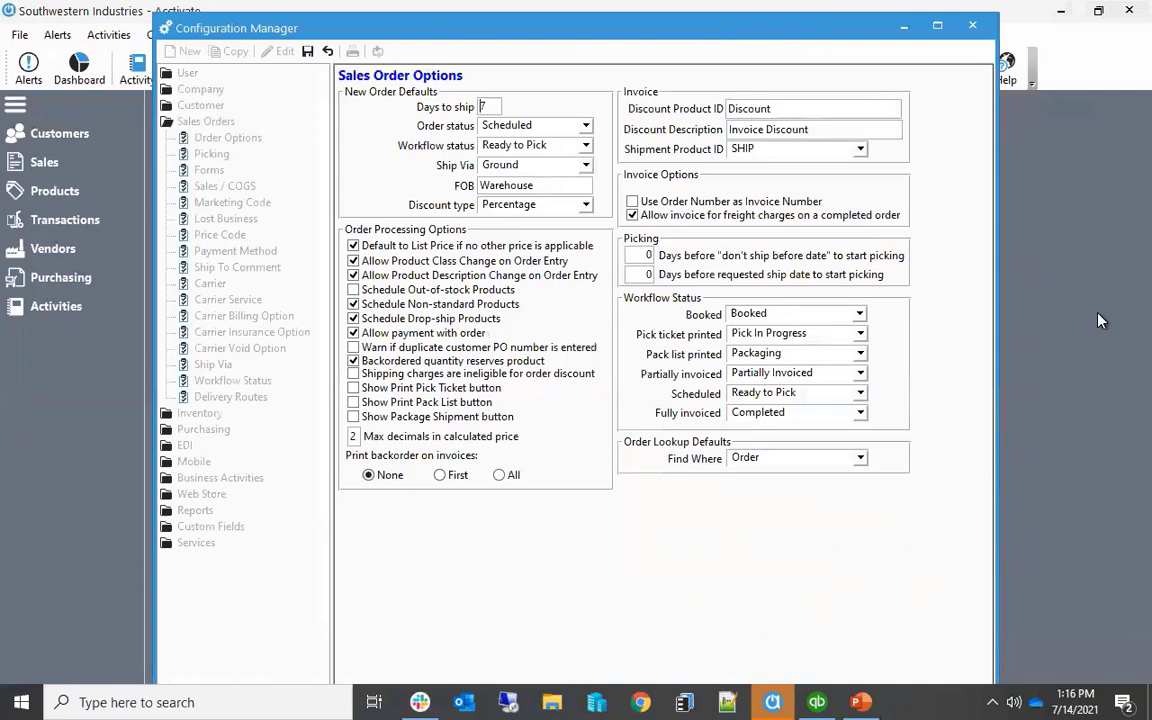
{"action": "left_click", "coordinate": [307, 51]}
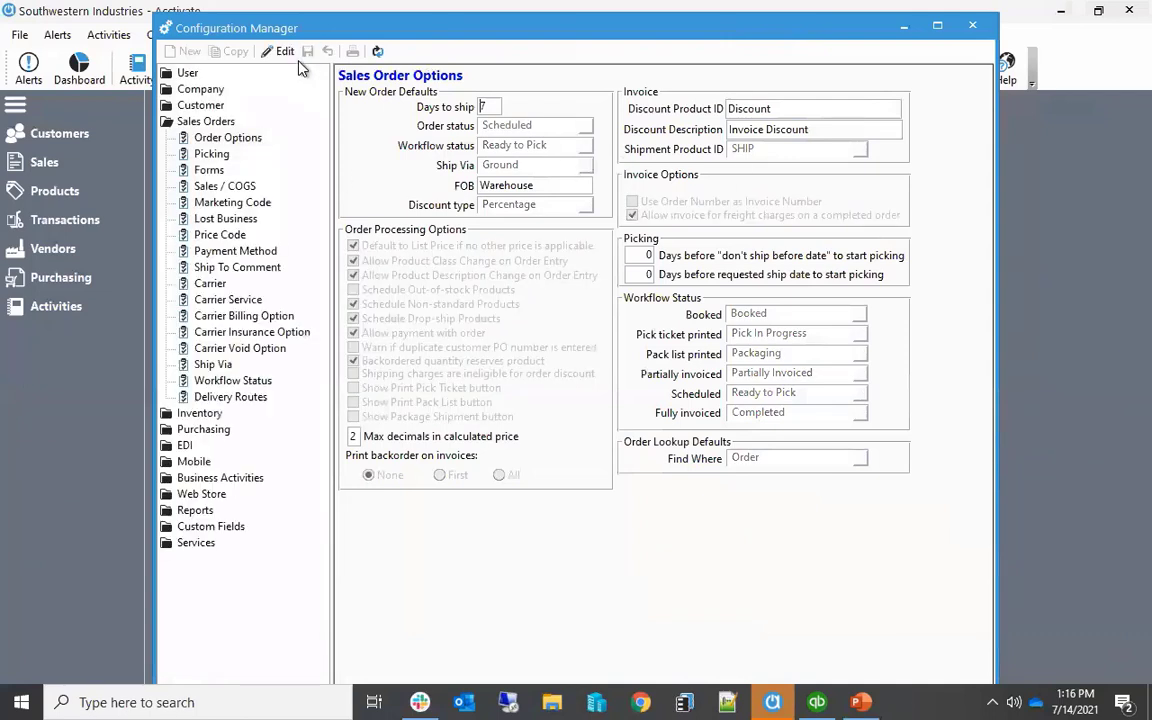
{"action": "double_click", "coordinate": [186, 121]}
Review the Customer Options, including copying credit card information to QuickBooks, save them, and close the Configuration Manager
{"action": "double_click", "coordinate": [188, 106]}
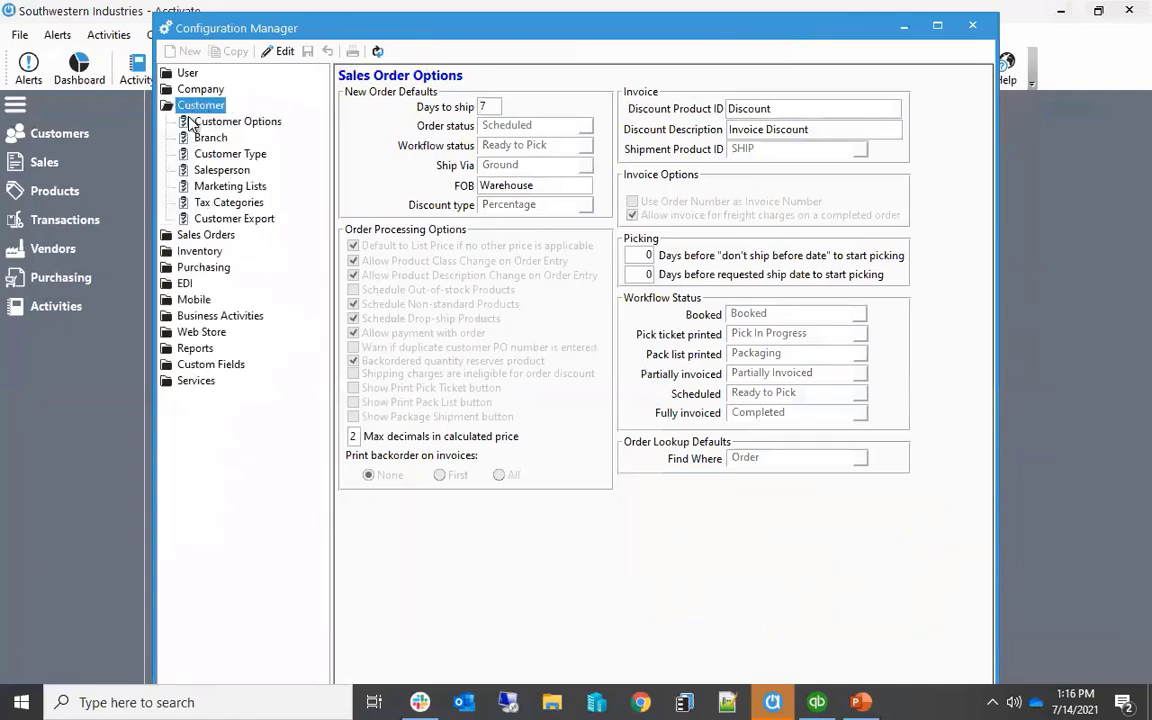
{"action": "left_click", "coordinate": [190, 121]}
{"action": "left_click", "coordinate": [276, 51]}
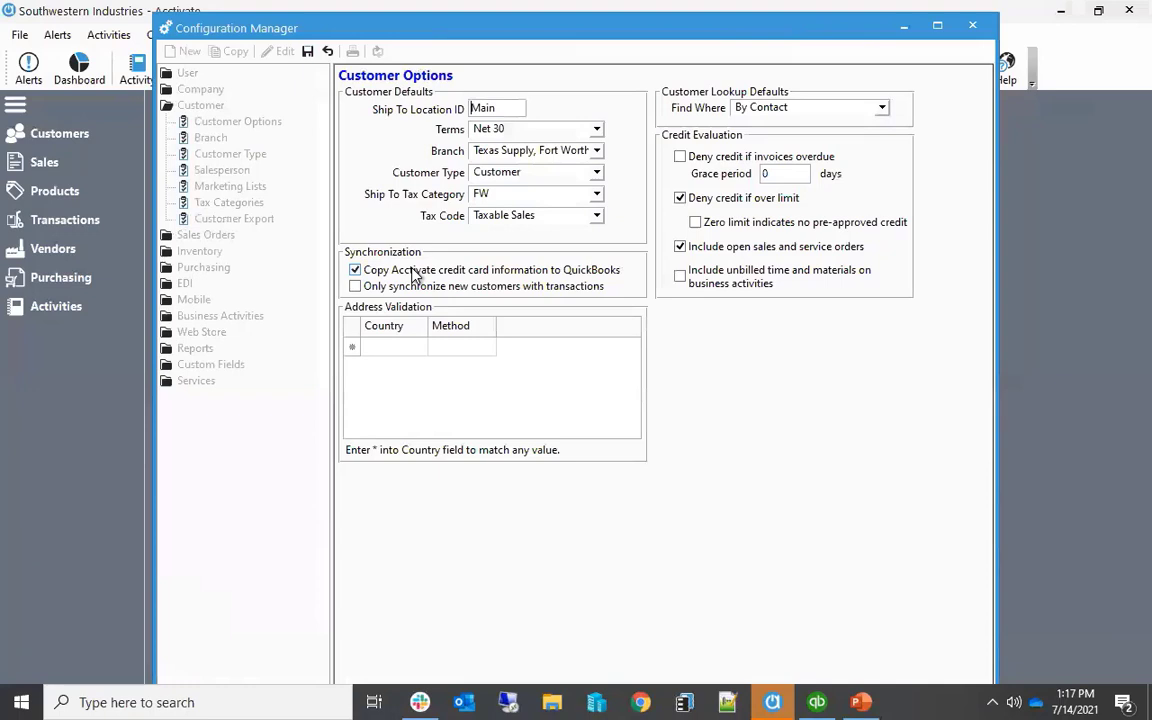
{"action": "left_click", "coordinate": [307, 51]}
{"action": "left_click", "coordinate": [972, 26]}
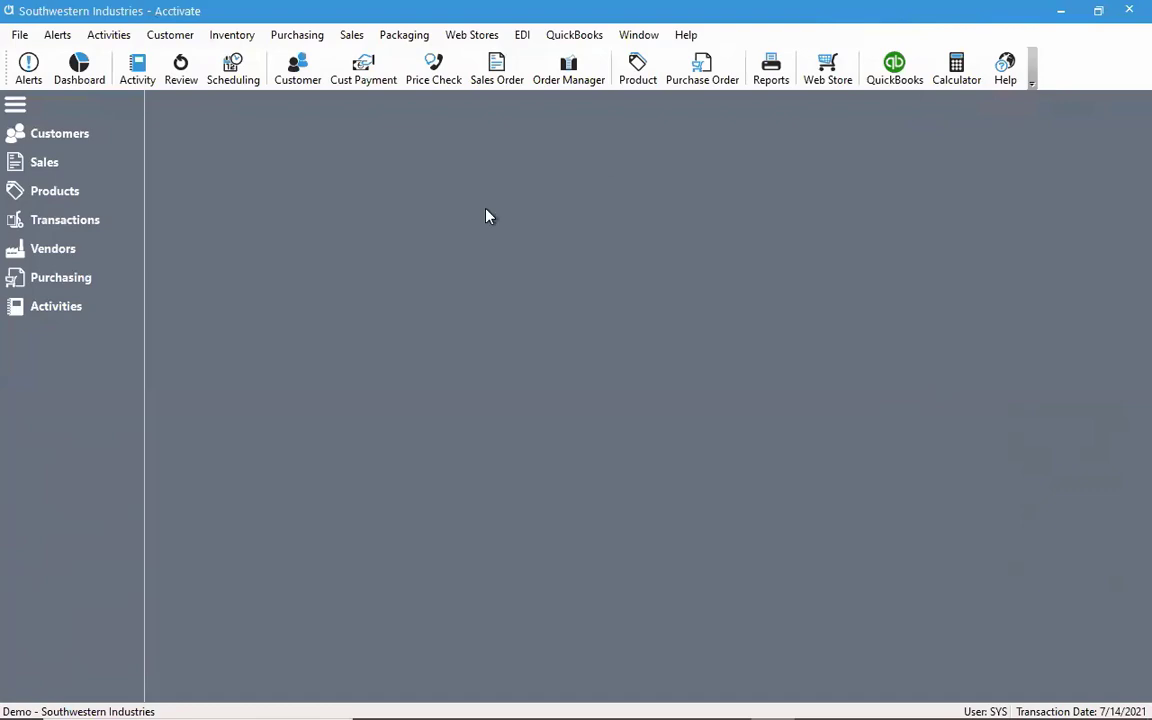
Find the customer Best Cleaning and Laundry in the customer list and open its credit settings for editing
{"action": "left_click", "coordinate": [134, 138]}
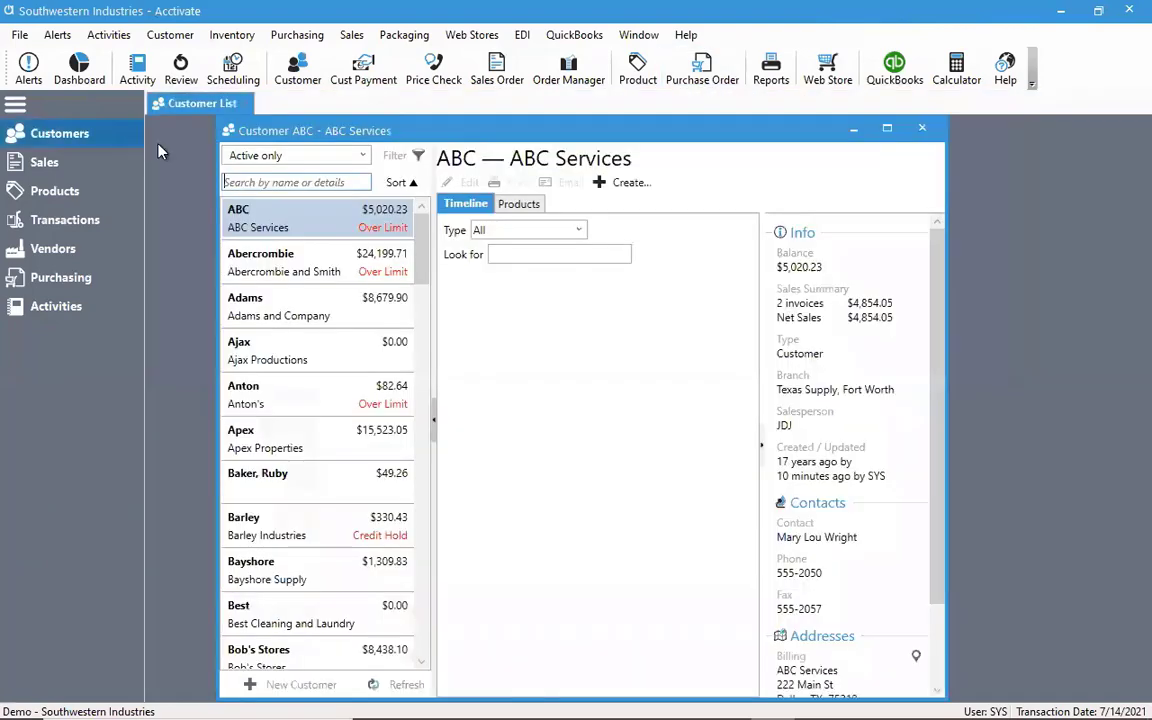
{"action": "type", "text": "Best"}
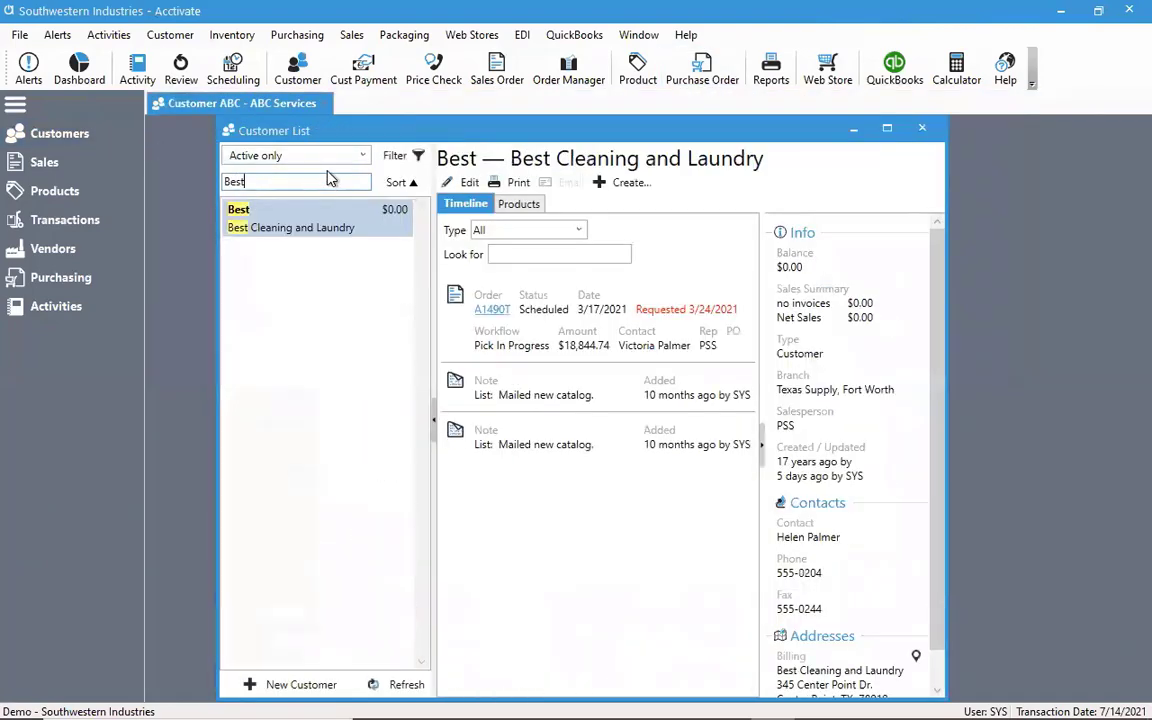
{"action": "left_click", "coordinate": [462, 184]}
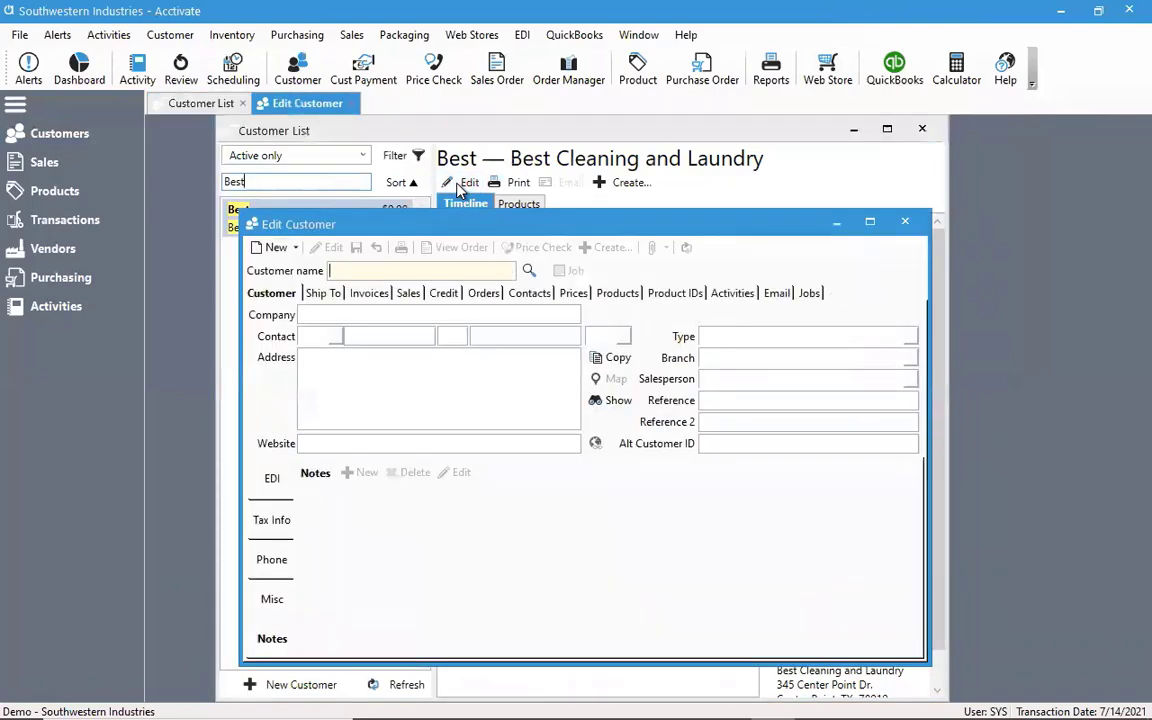
{"action": "left_click", "coordinate": [445, 294]}
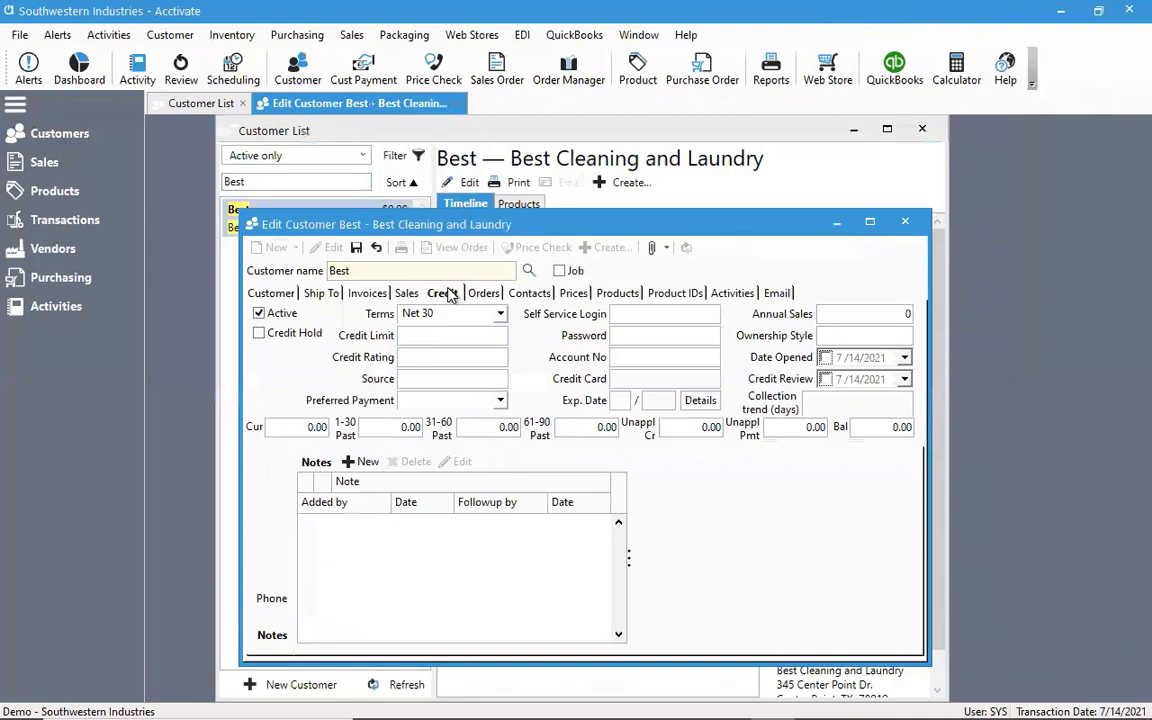
Set the Best customer's preferred payment to Check and save the record
{"action": "left_click_drag", "start_coordinate": [395, 222], "coordinate": [393, 197]}
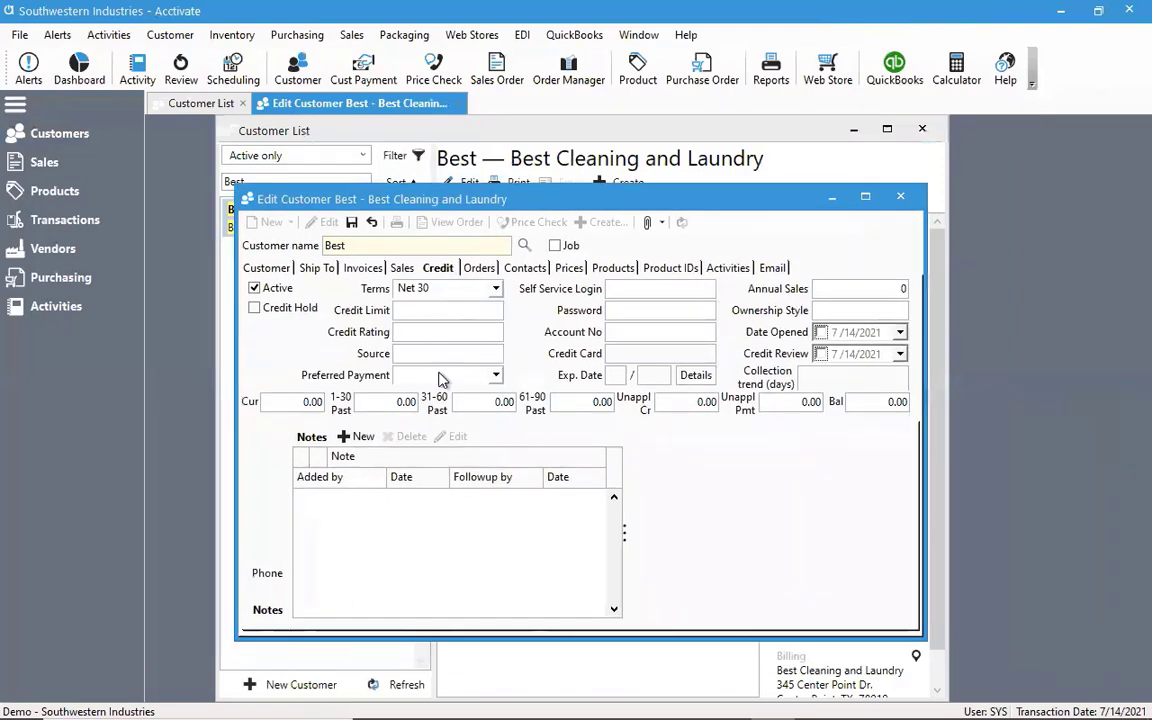
{"action": "left_click", "coordinate": [495, 376]}
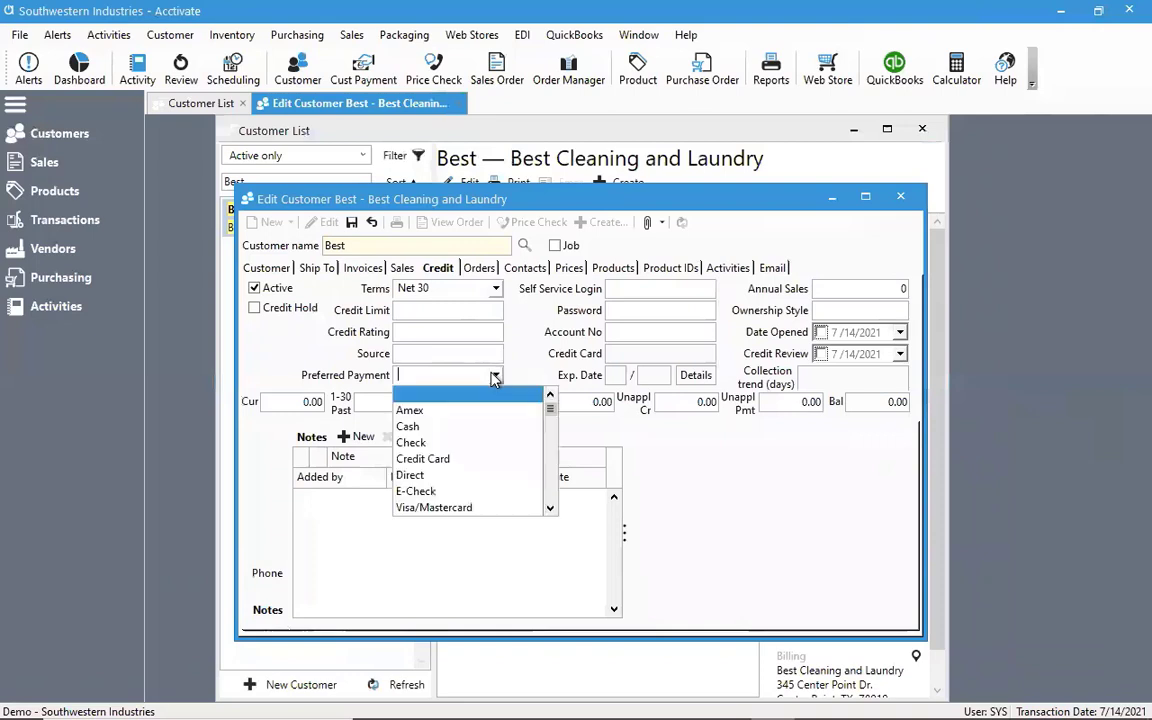
{"action": "left_click", "coordinate": [420, 443]}
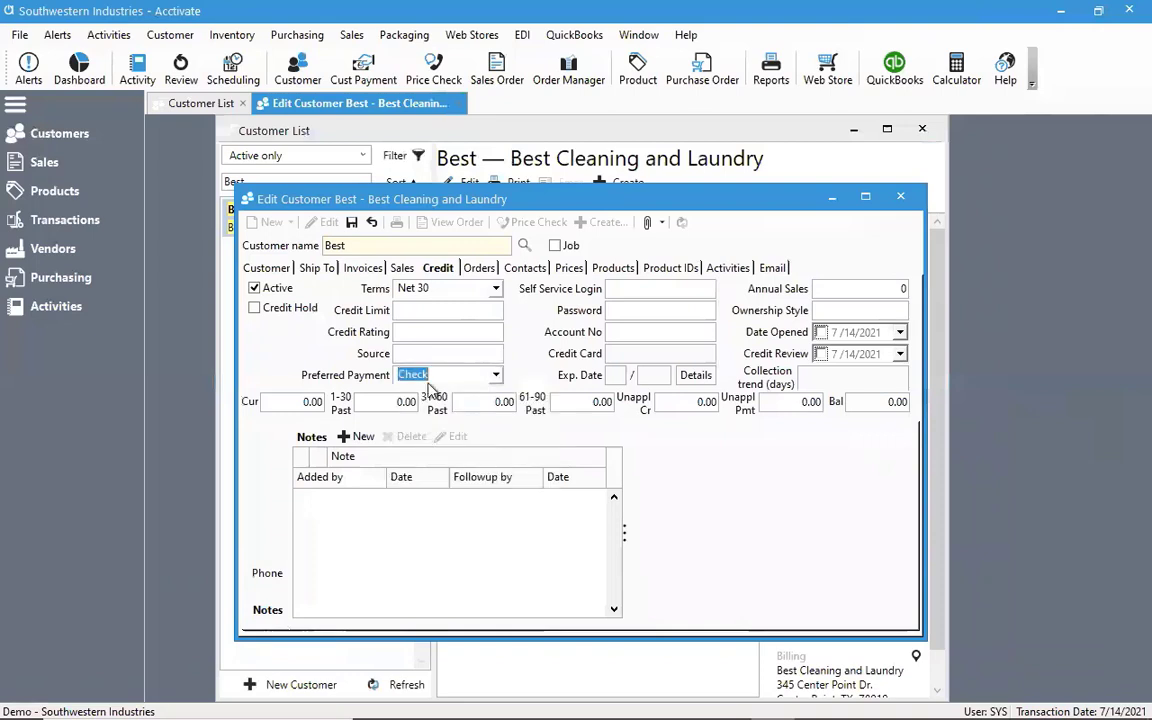
{"action": "left_click", "coordinate": [351, 222]}
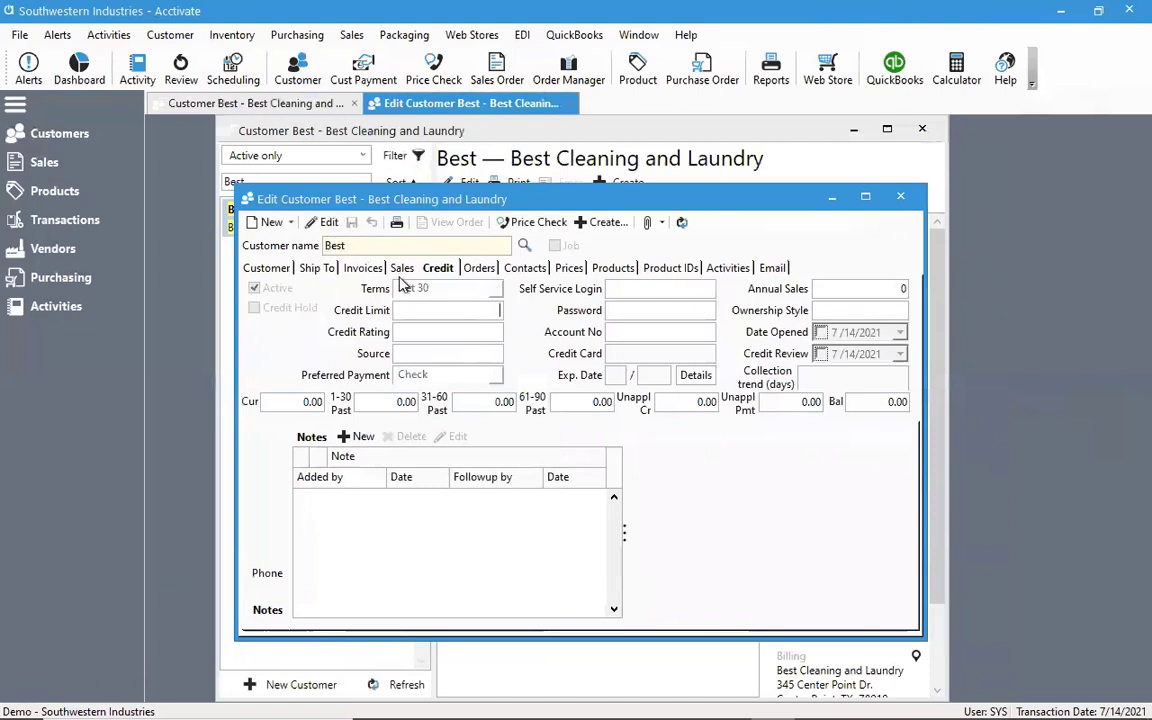
Start a new payment from the Best customer record to examine its default payment type, and discard it
{"action": "left_click", "coordinate": [607, 222]}
{"action": "left_click", "coordinate": [604, 246]}
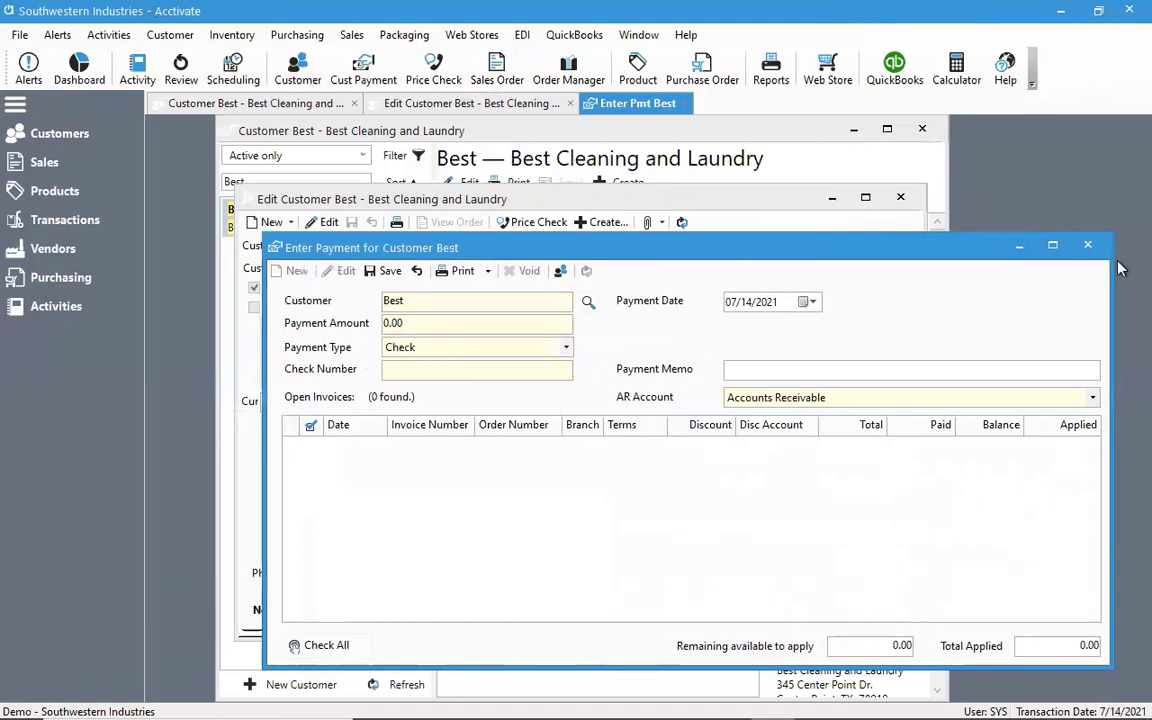
{"action": "left_click", "coordinate": [1087, 248]}
{"action": "left_click", "coordinate": [706, 432]}
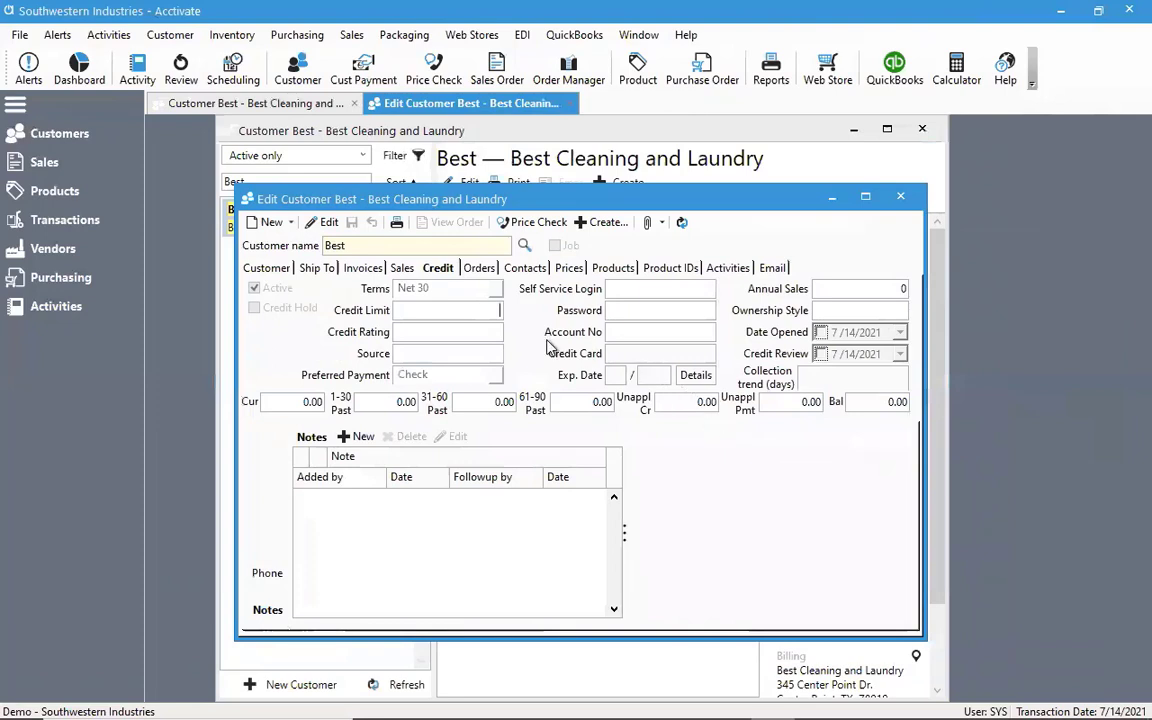
Reopen the Best customer record for editing and set its preferred payment to Amex
{"action": "left_click", "coordinate": [318, 226]}
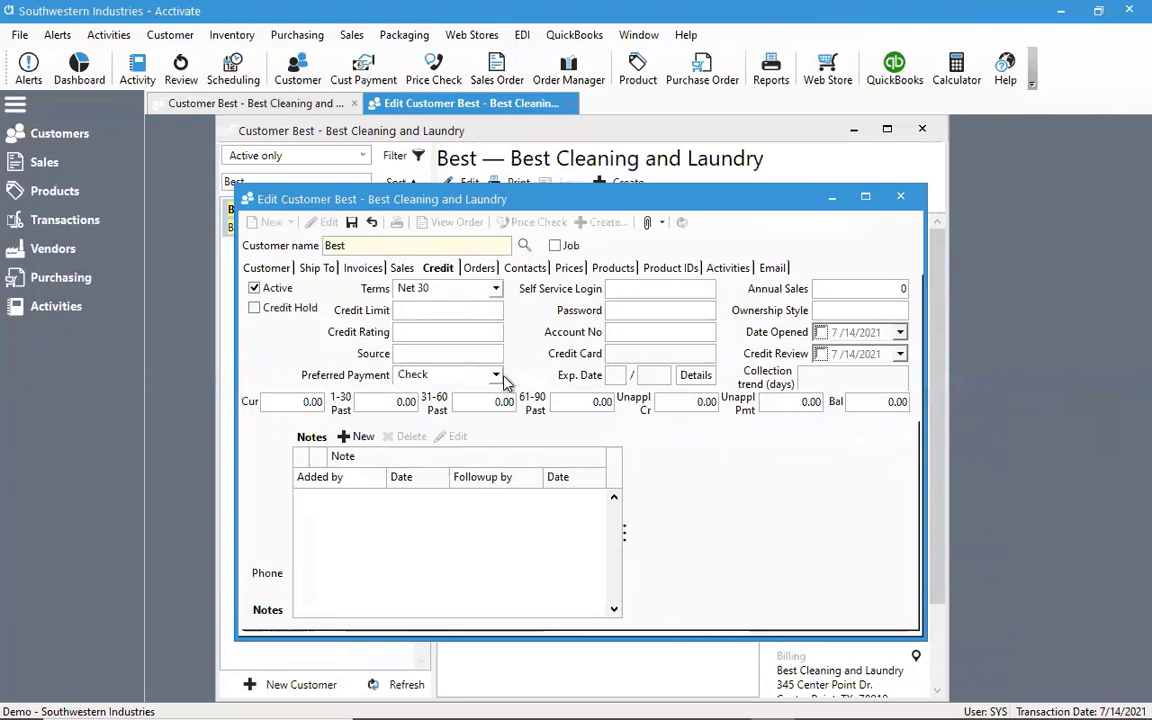
{"action": "left_click", "coordinate": [495, 375]}
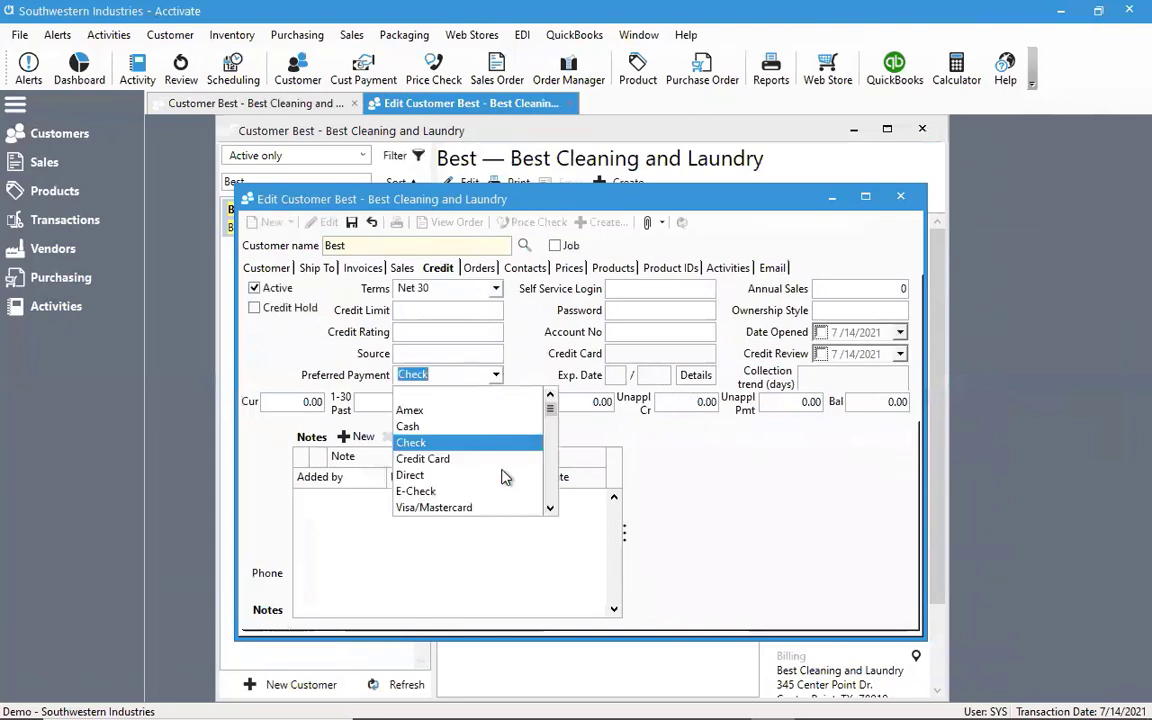
{"action": "left_click", "coordinate": [418, 408]}
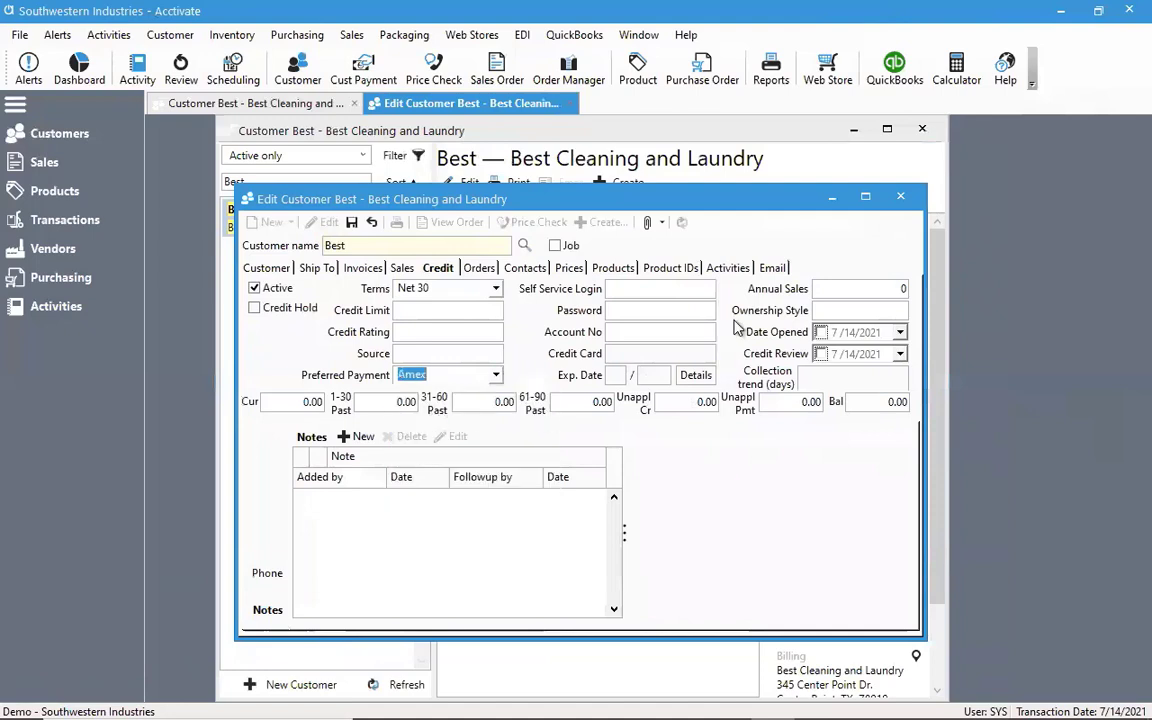
Enter the customer's credit card number, expiration date 10/2022 and cardholder's name, and save the card information
{"action": "left_click", "coordinate": [692, 376]}
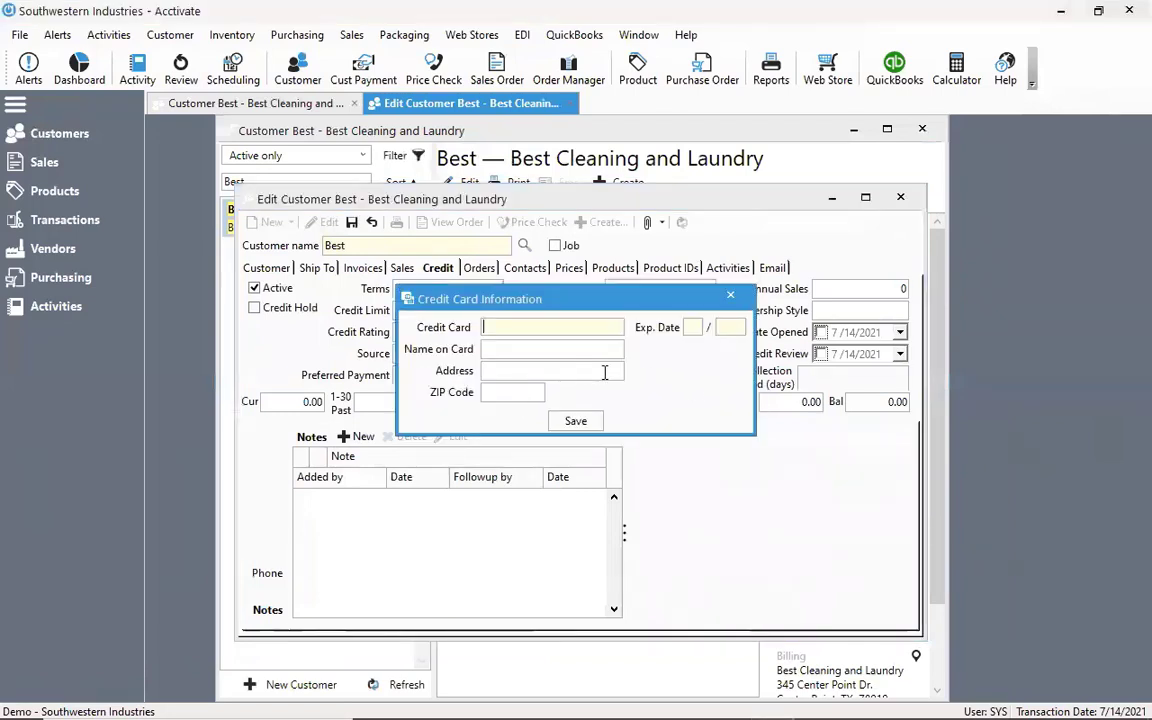
{"action": "type", "text": "4111111111111"}
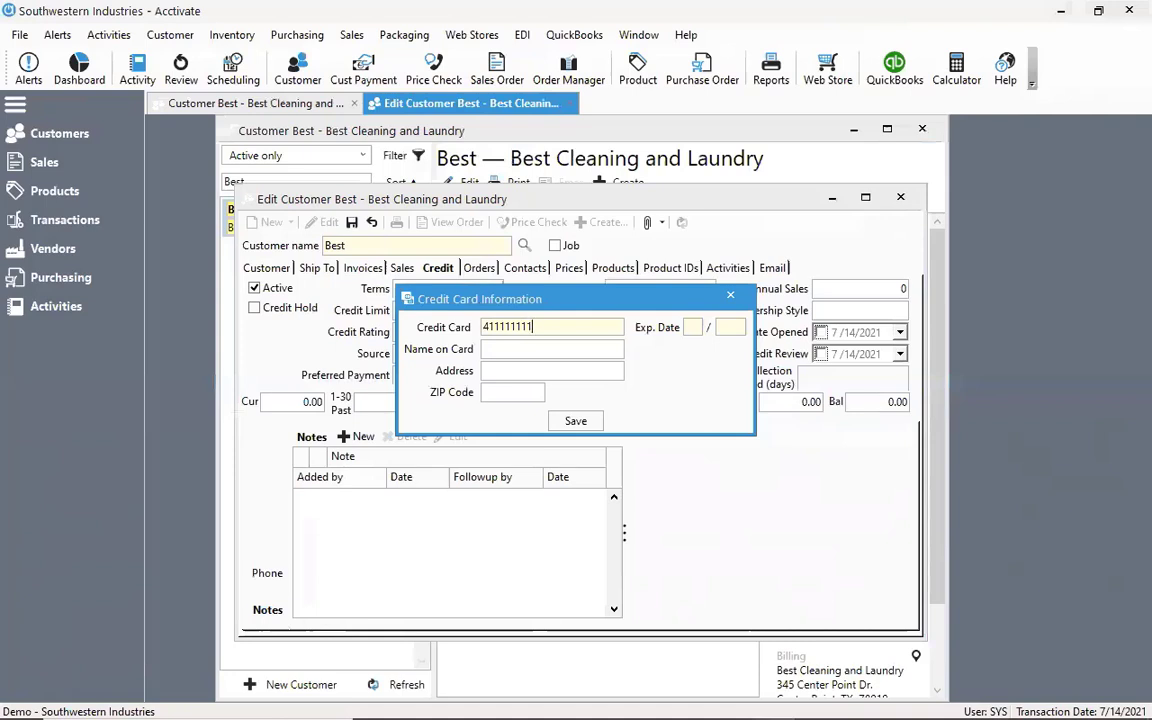
{"action": "type", "text": "111"}
{"action": "key", "text": "Tab"}
{"action": "type", "text": "10"}
{"action": "key", "text": "Tab"}
{"action": "type", "text": "2022"}
{"action": "key", "text": "Tab"}
{"action": "key", "text": "Tab"}
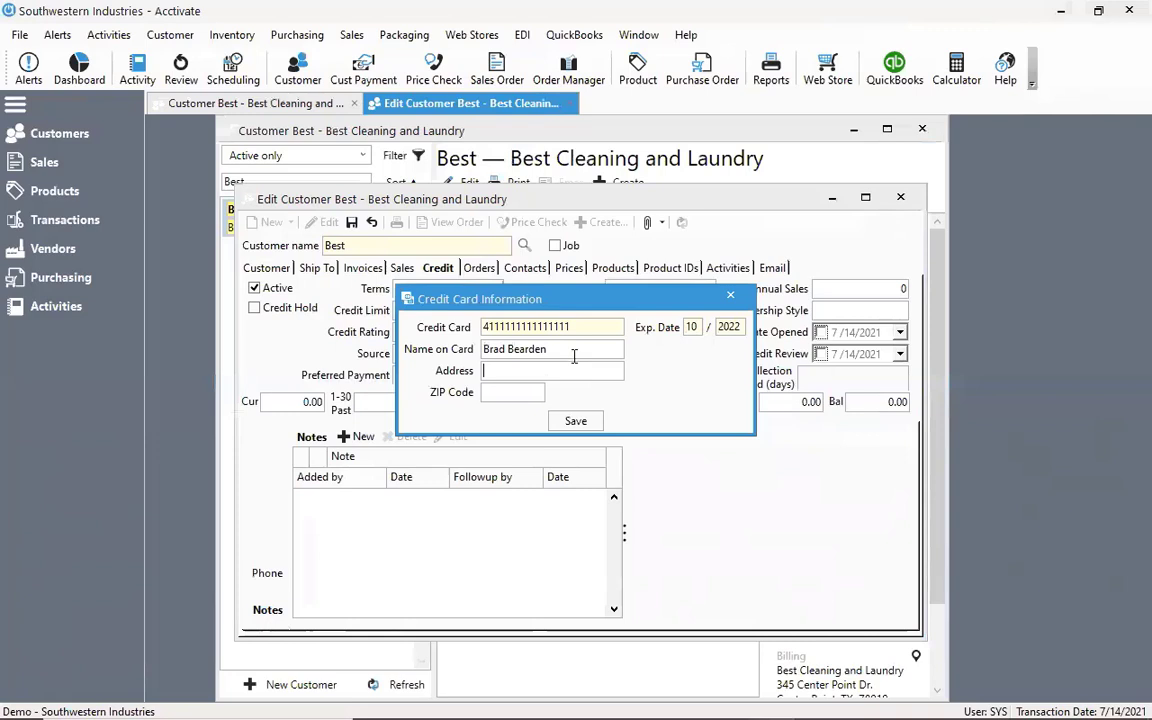
{"action": "left_click", "coordinate": [576, 421]}
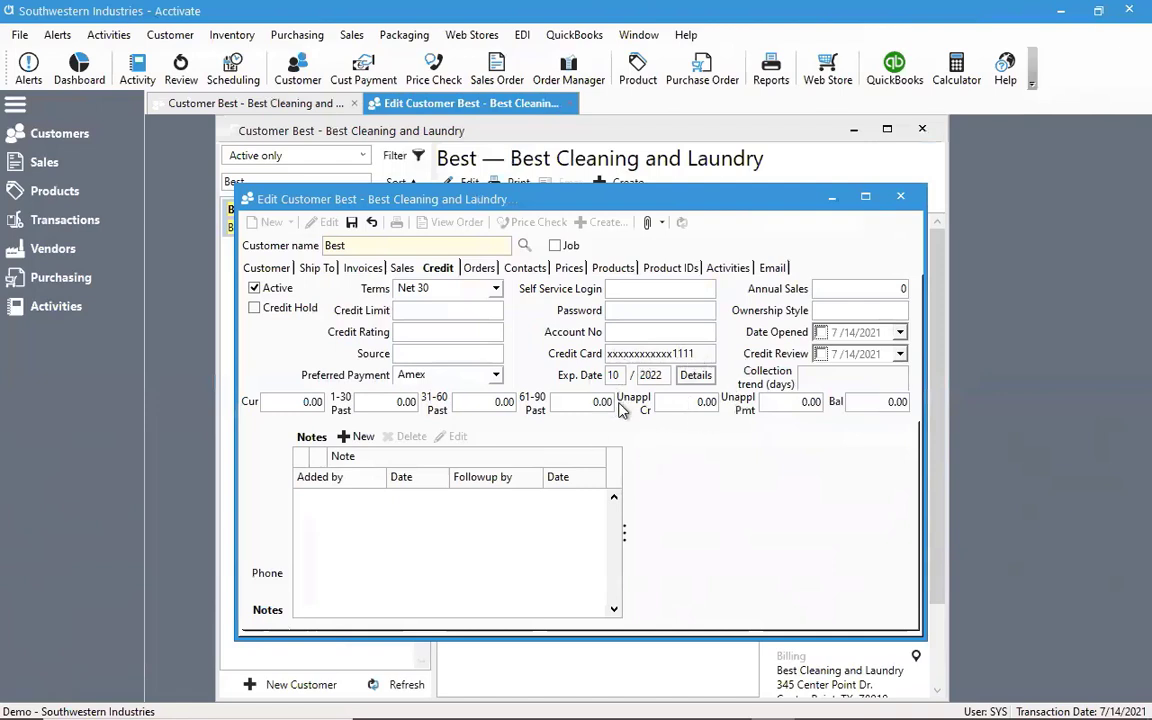
Review the stored credit card details and save the Best customer record
{"action": "left_click", "coordinate": [685, 385]}
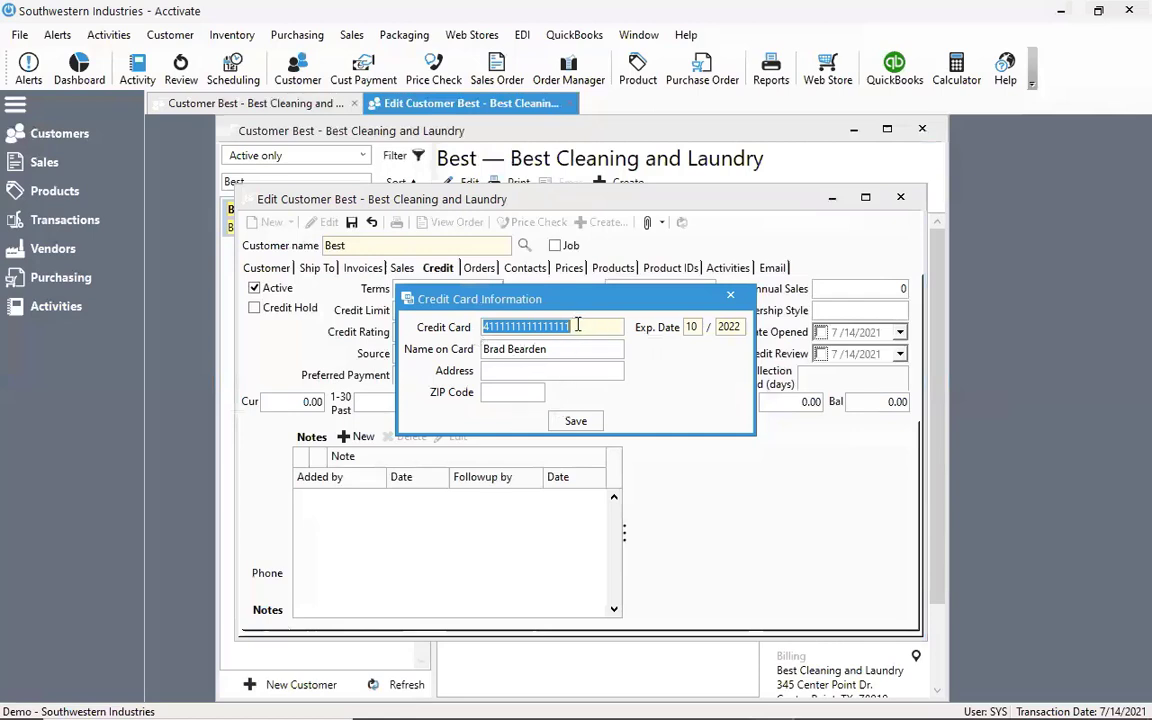
{"action": "left_click", "coordinate": [560, 421]}
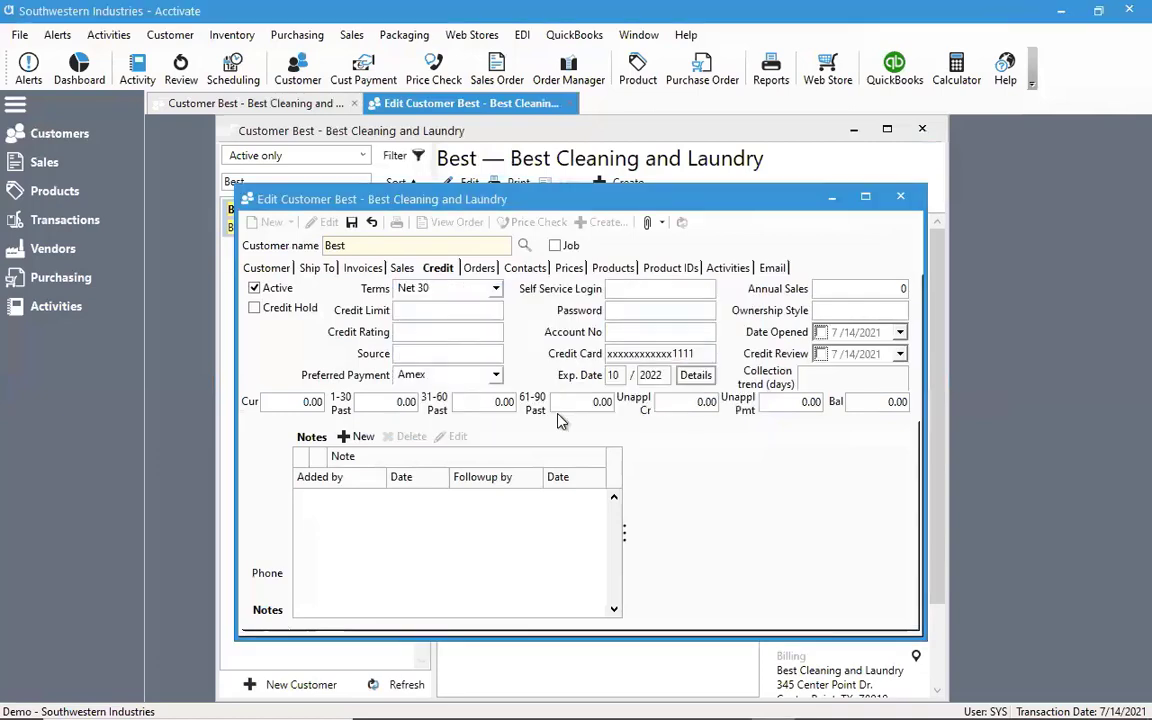
{"action": "left_click", "coordinate": [351, 222]}
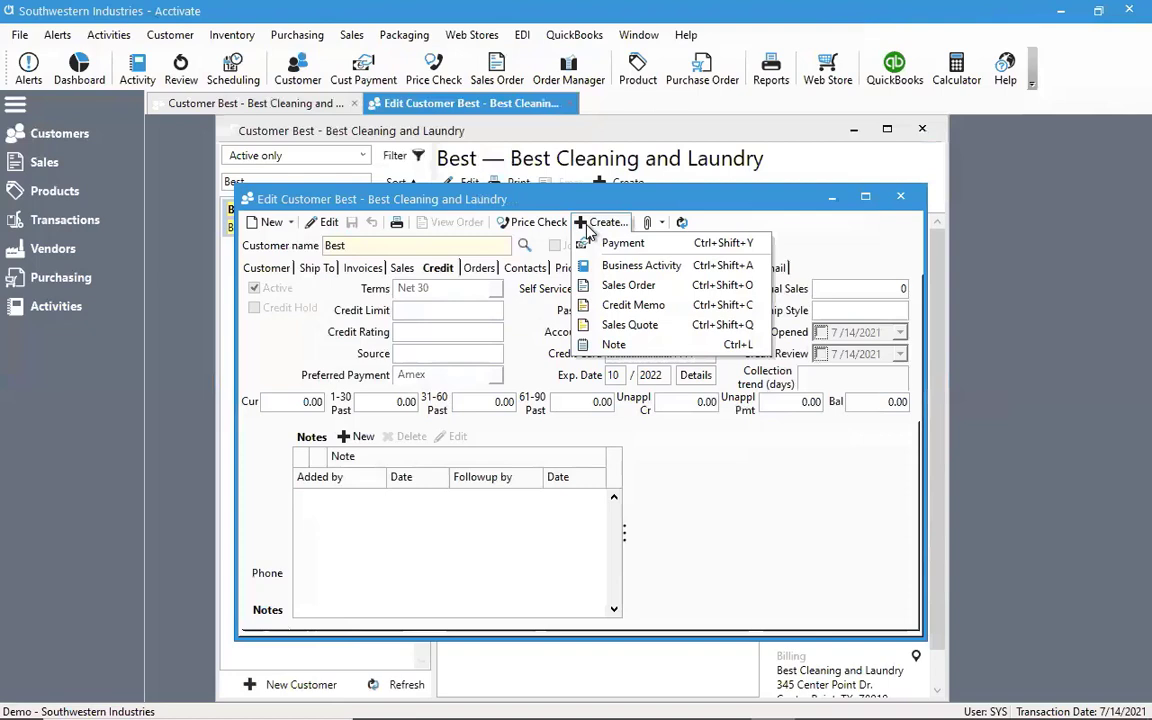
Start another payment for the Best customer to examine the default card details, cancel it and close the payment window
{"action": "left_click", "coordinate": [588, 228]}
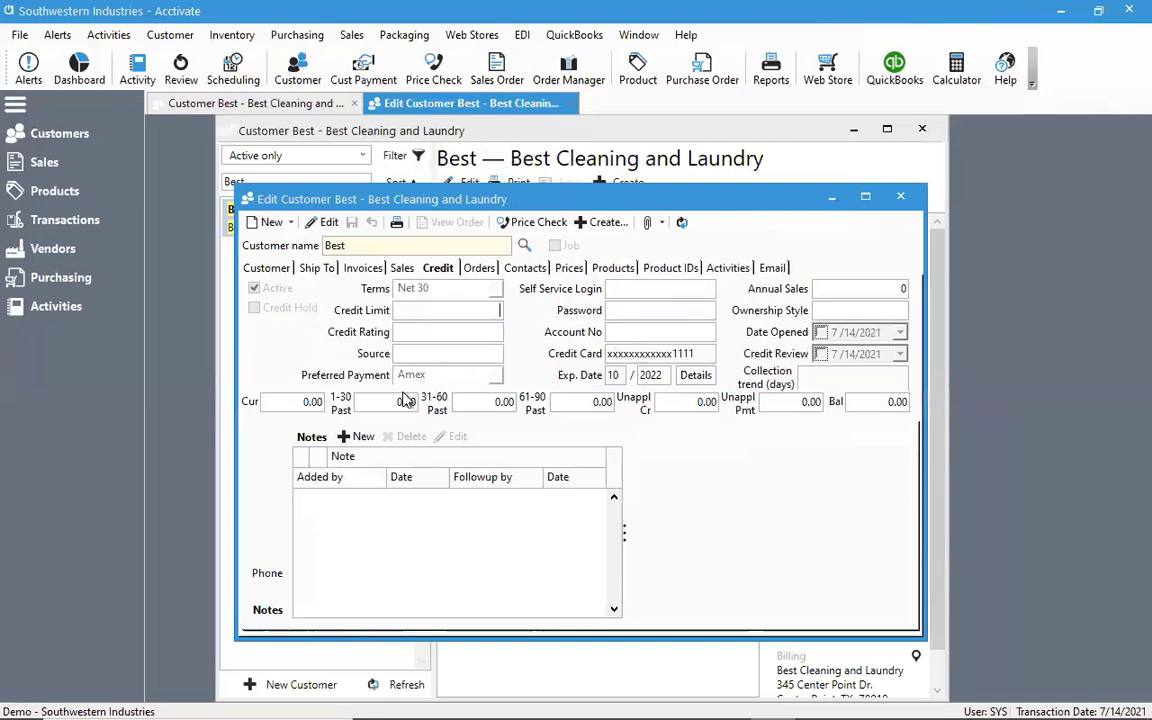
{"action": "left_click", "coordinate": [600, 222]}
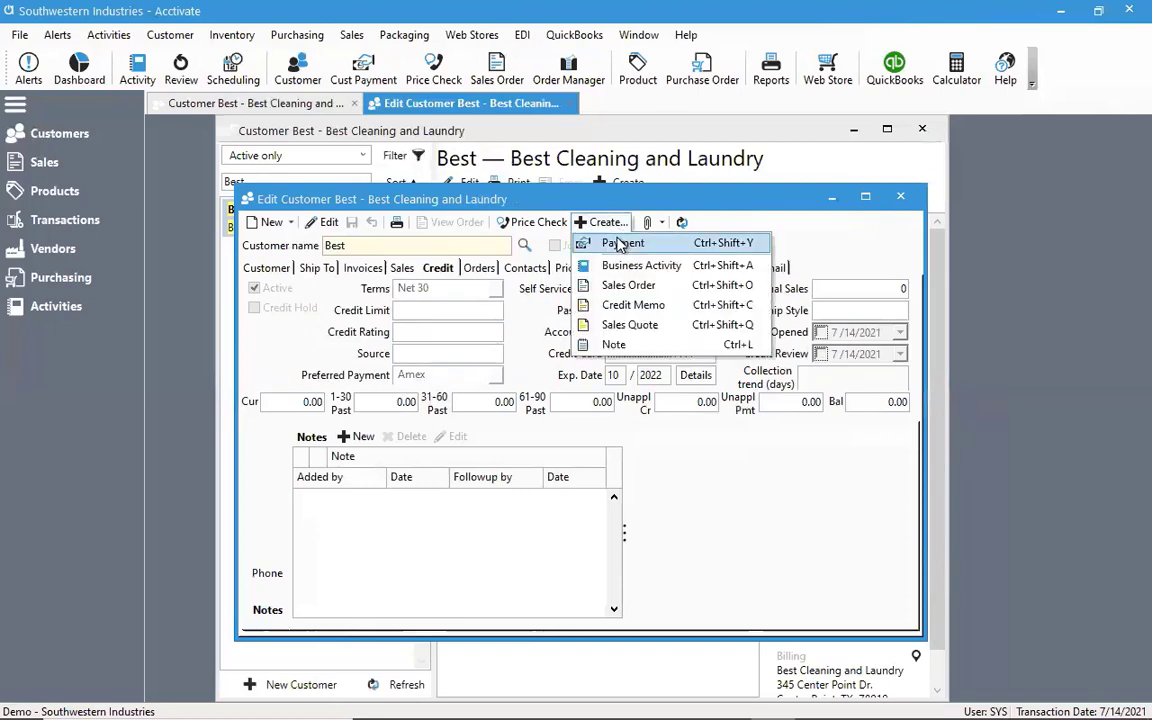
{"action": "left_click", "coordinate": [623, 244]}
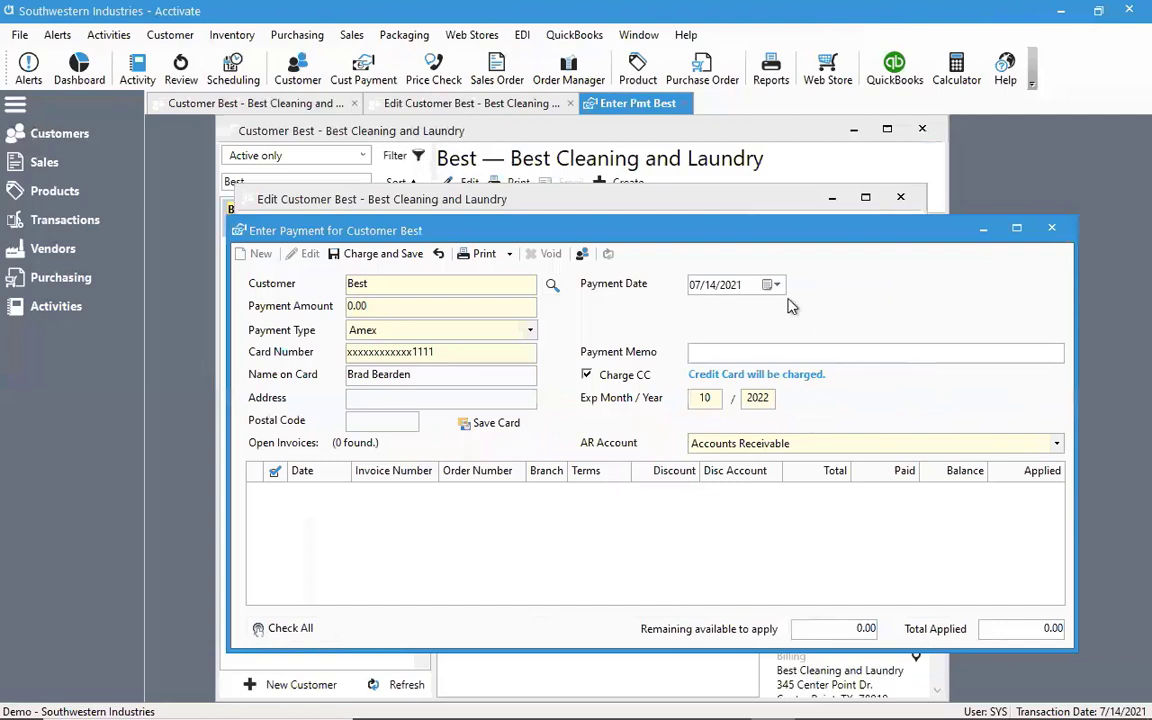
{"action": "left_click", "coordinate": [439, 255]}
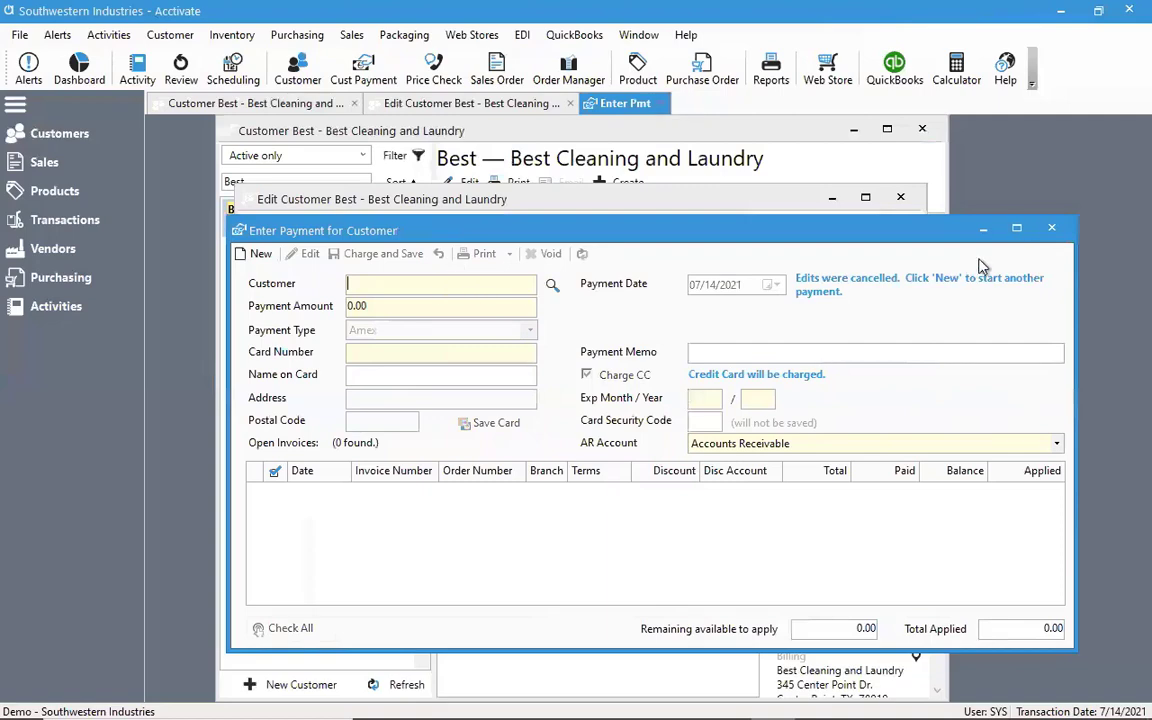
{"action": "left_click", "coordinate": [1051, 228]}
Close the customer list and the Best customer record
{"action": "left_click", "coordinate": [922, 128]}
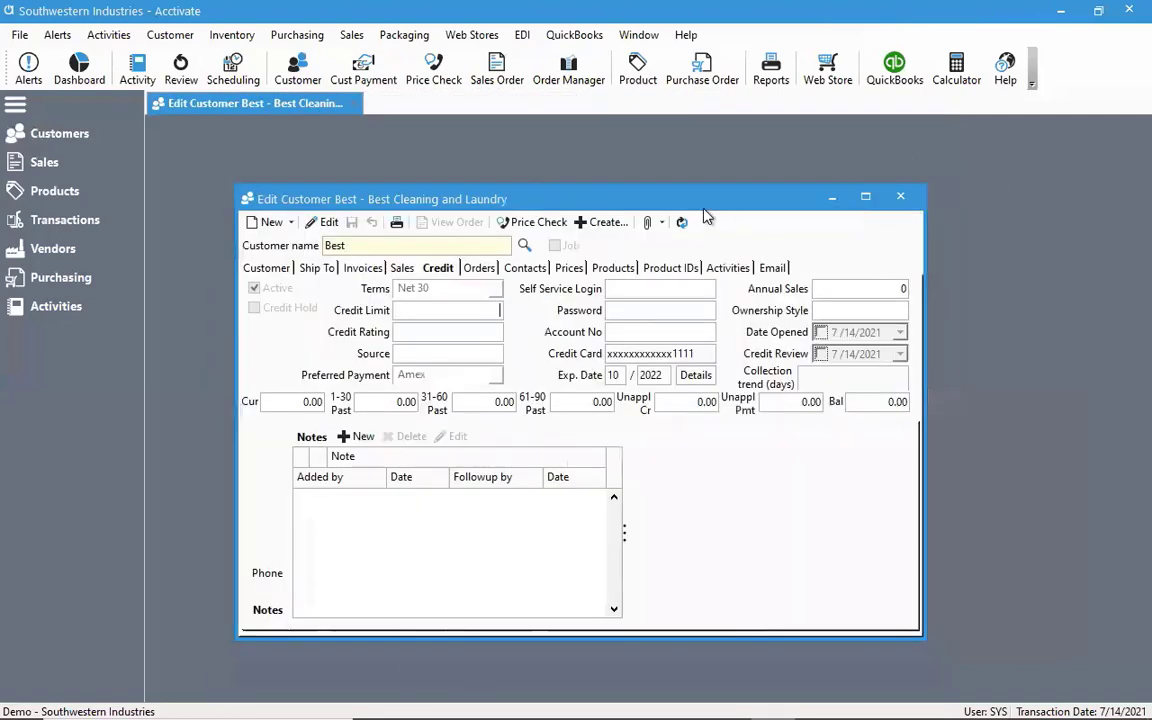
{"action": "left_click_drag", "start_coordinate": [636, 194], "coordinate": [629, 188]}
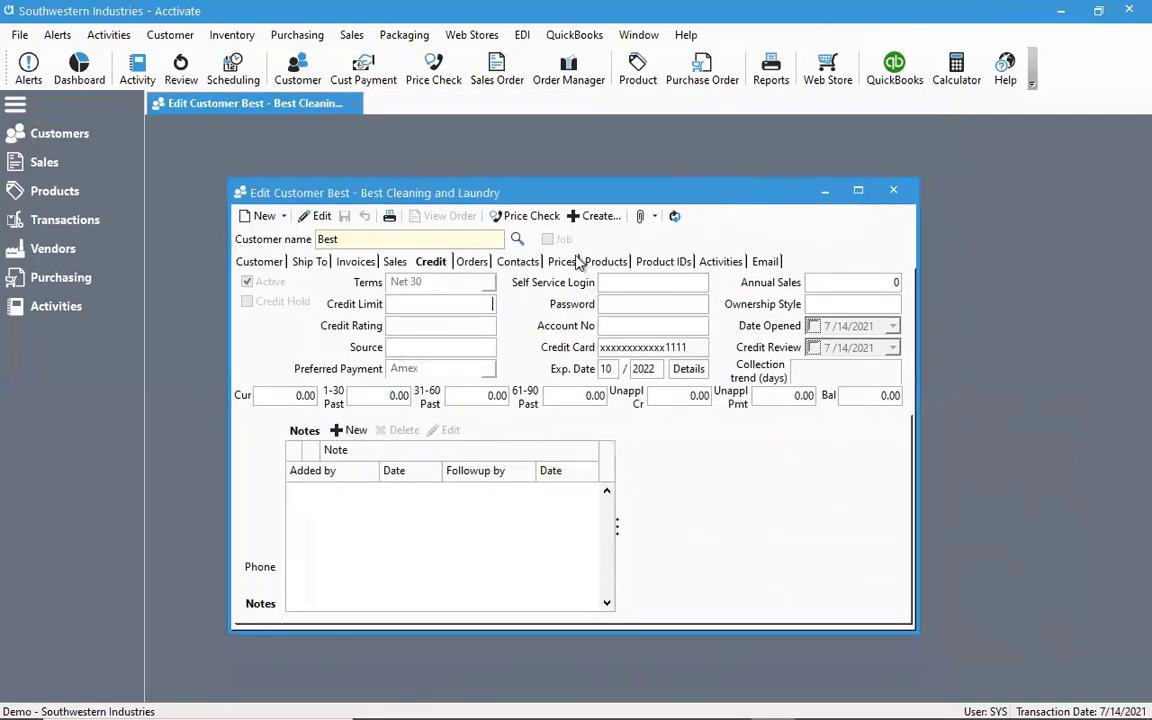
{"action": "left_click", "coordinate": [588, 218]}
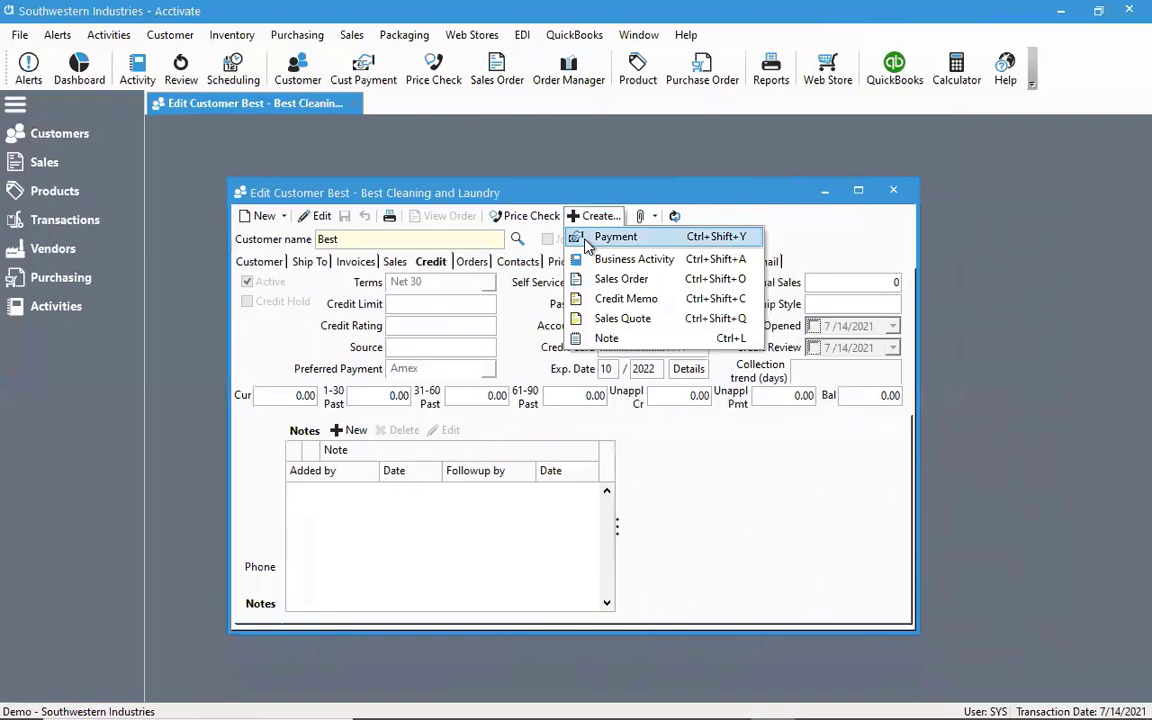
{"action": "left_click", "coordinate": [608, 200]}
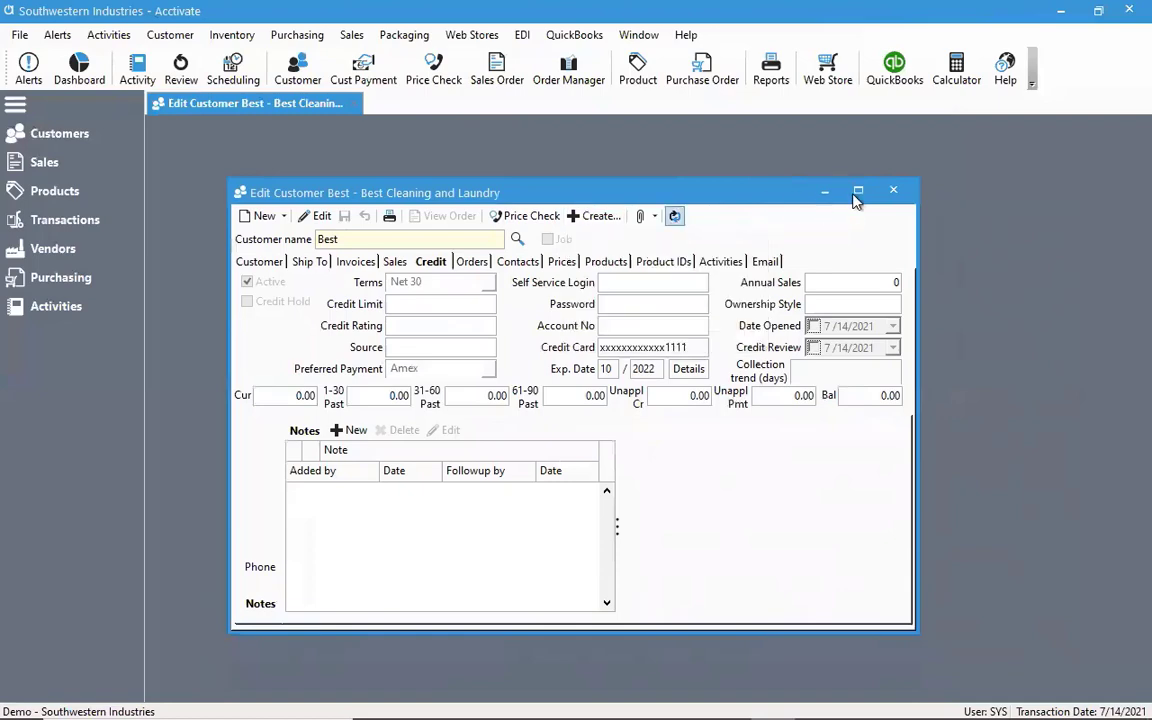
{"action": "left_click", "coordinate": [893, 190]}
Find Best in the customer list, start a payment from there to examine the form, and discard it
{"action": "left_click", "coordinate": [100, 140]}
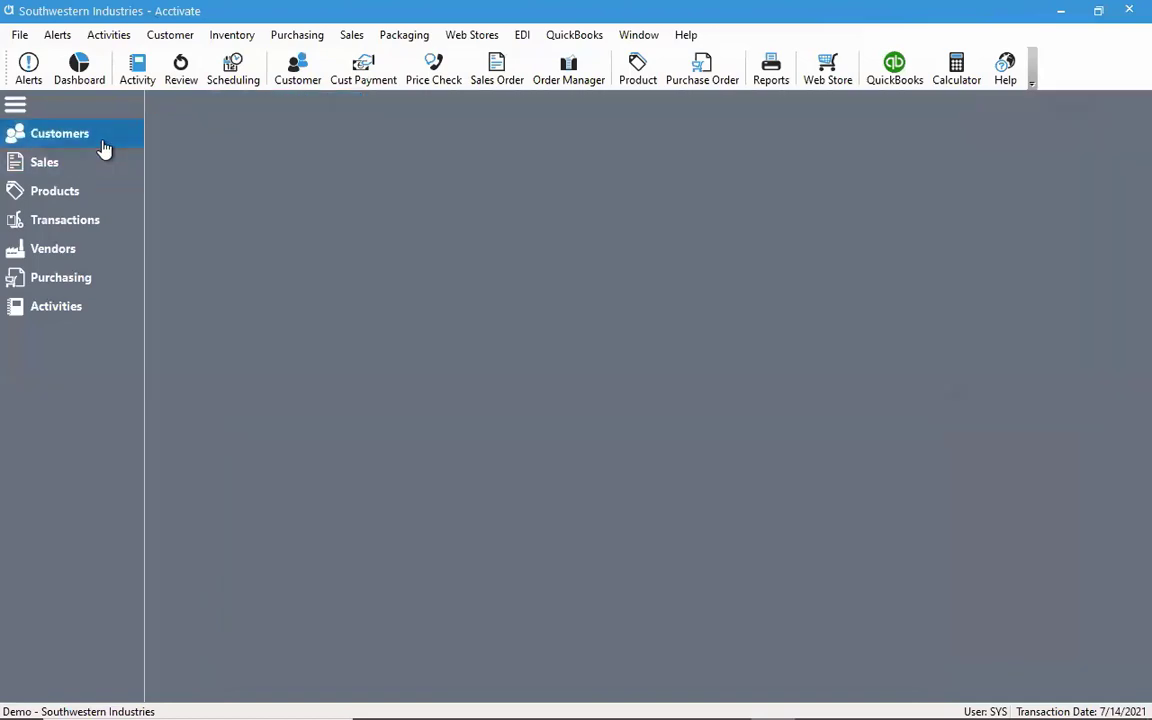
{"action": "type", "text": "best"}
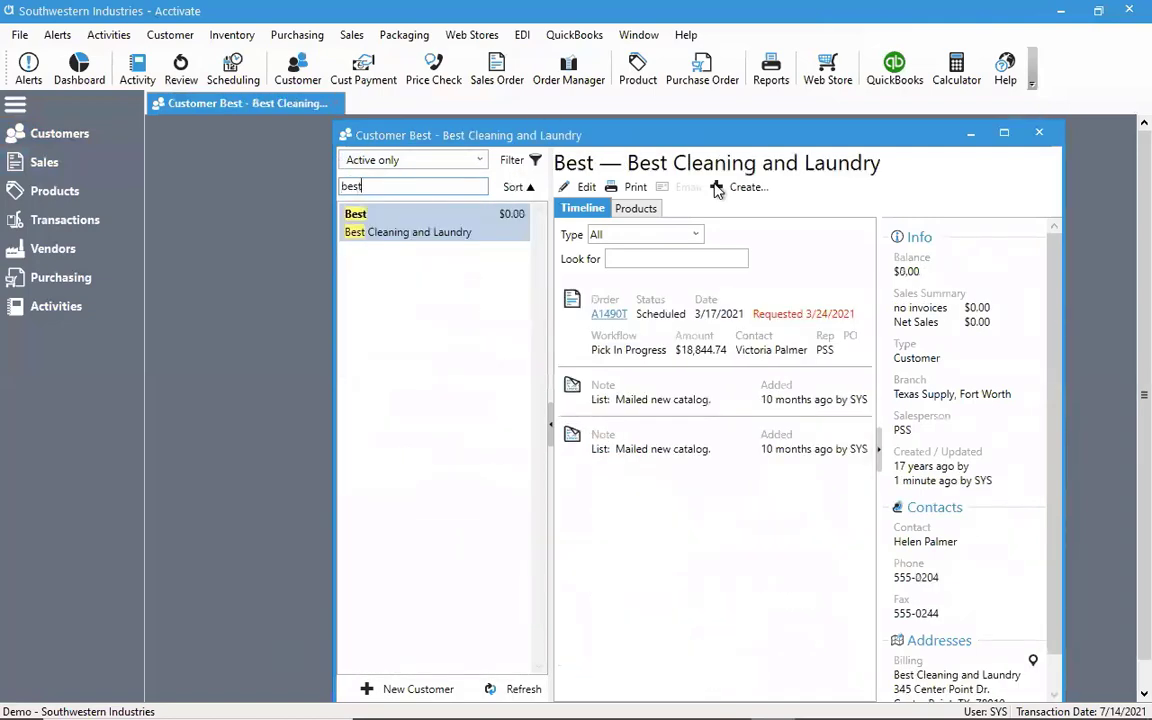
{"action": "left_click", "coordinate": [720, 187]}
{"action": "left_click", "coordinate": [724, 212]}
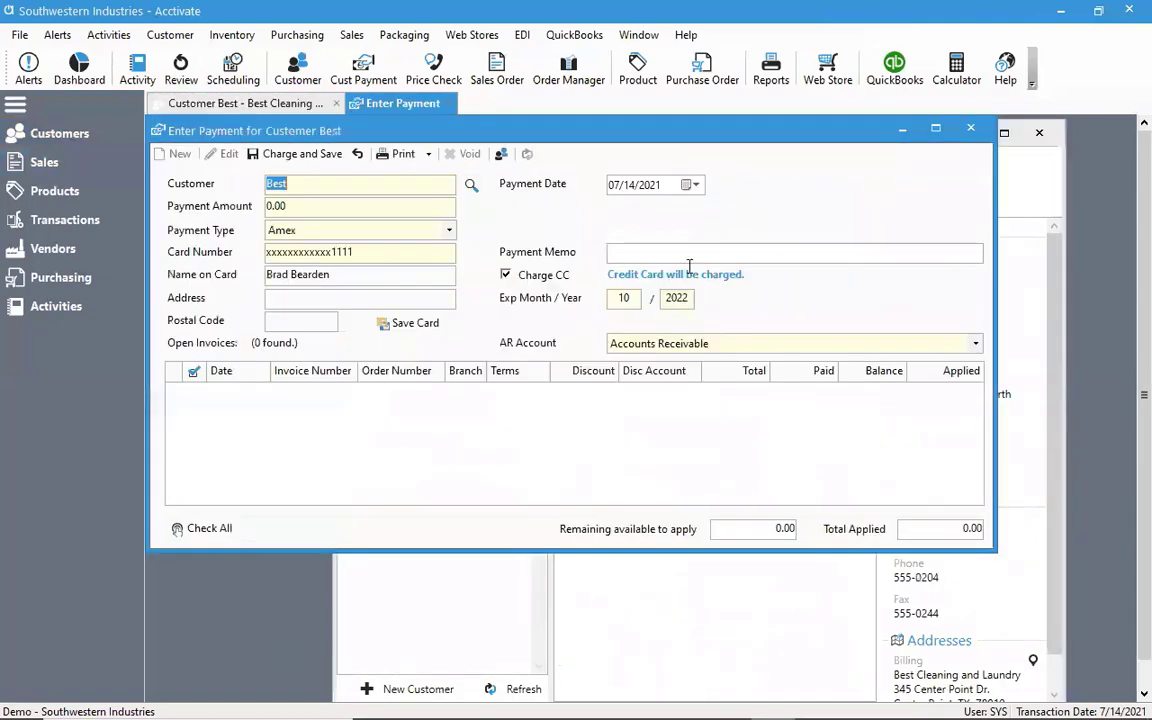
{"action": "left_click", "coordinate": [970, 129]}
{"action": "left_click", "coordinate": [682, 431]}
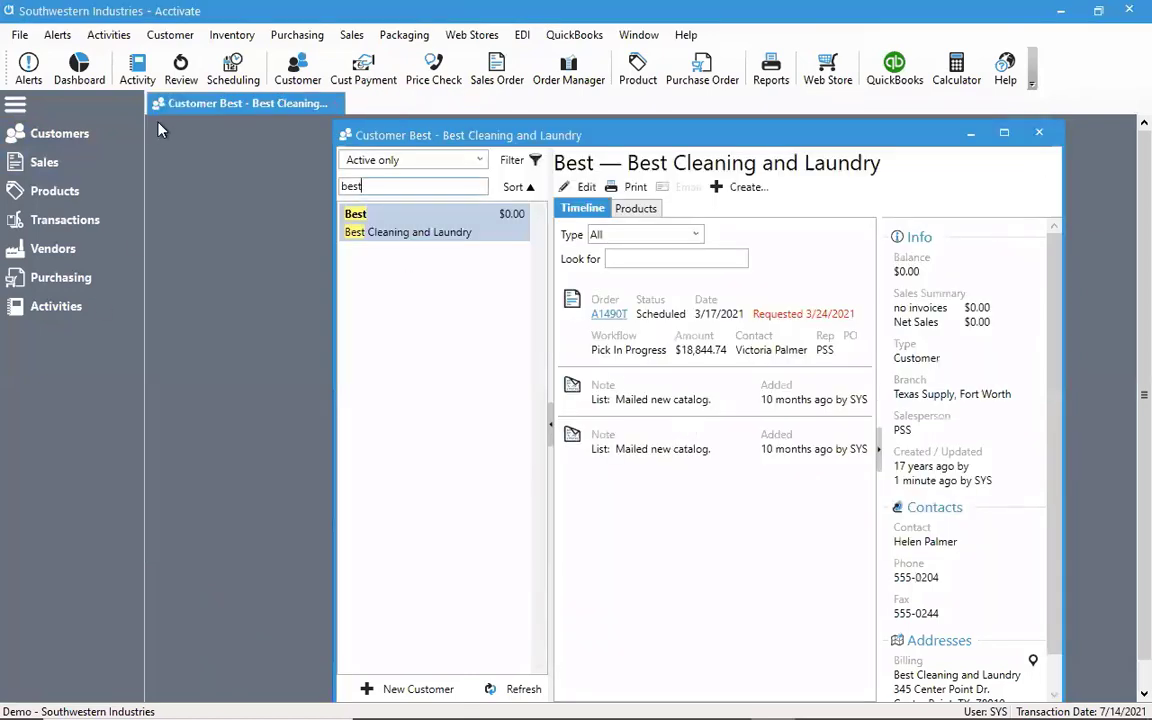
Open a blank customer payment without a preselected customer to examine the form, cancel it and close the window
{"action": "left_click", "coordinate": [170, 36]}
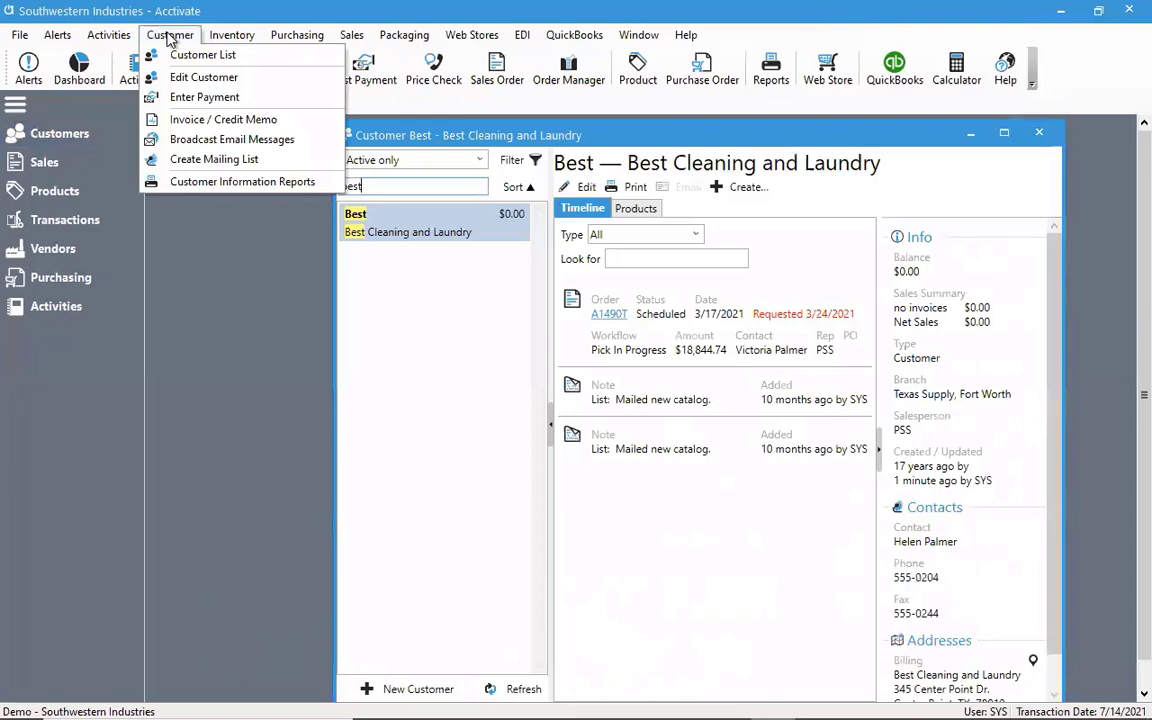
{"action": "left_click", "coordinate": [172, 98]}
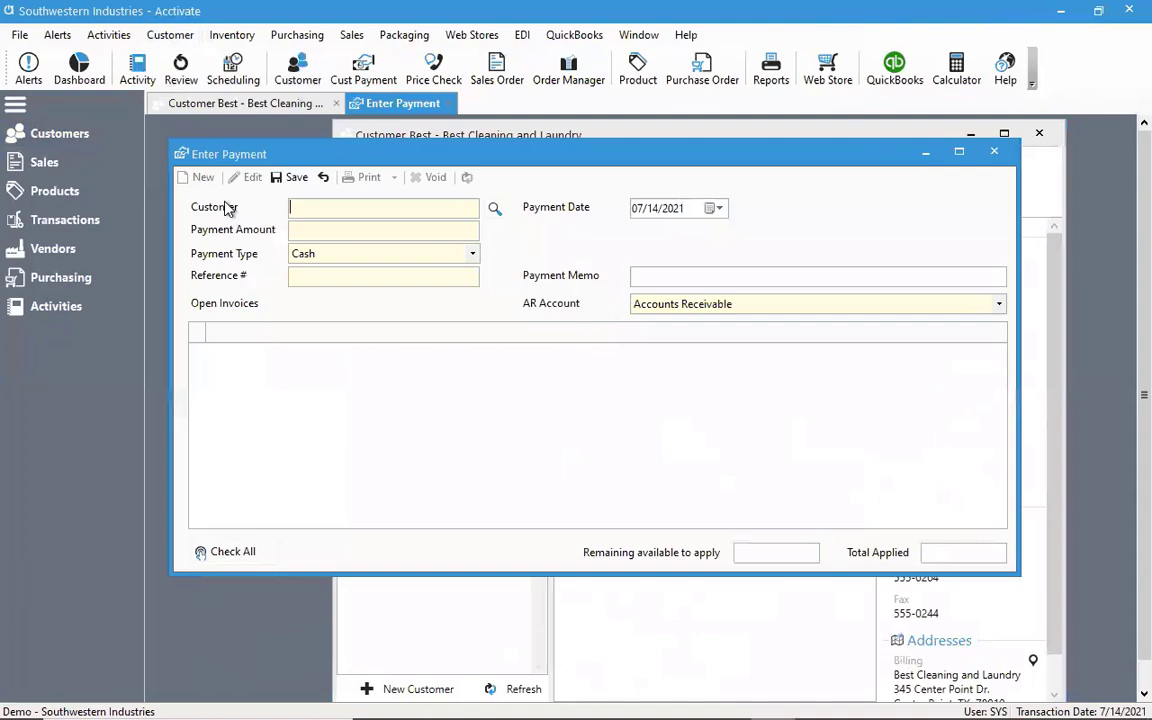
{"action": "left_click", "coordinate": [323, 177]}
{"action": "left_click", "coordinate": [994, 151]}
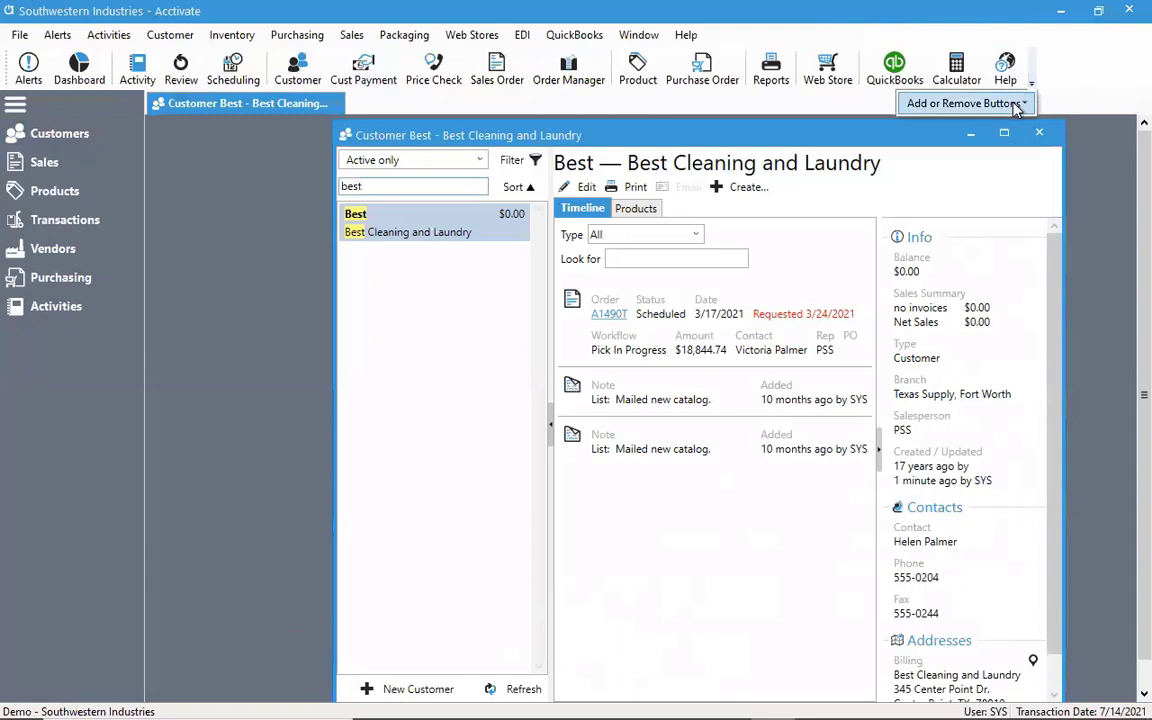
Find Bristol in the customer list, create a payment for that customer from there, and close the list
{"action": "mouse_move", "coordinate": [913, 100]}
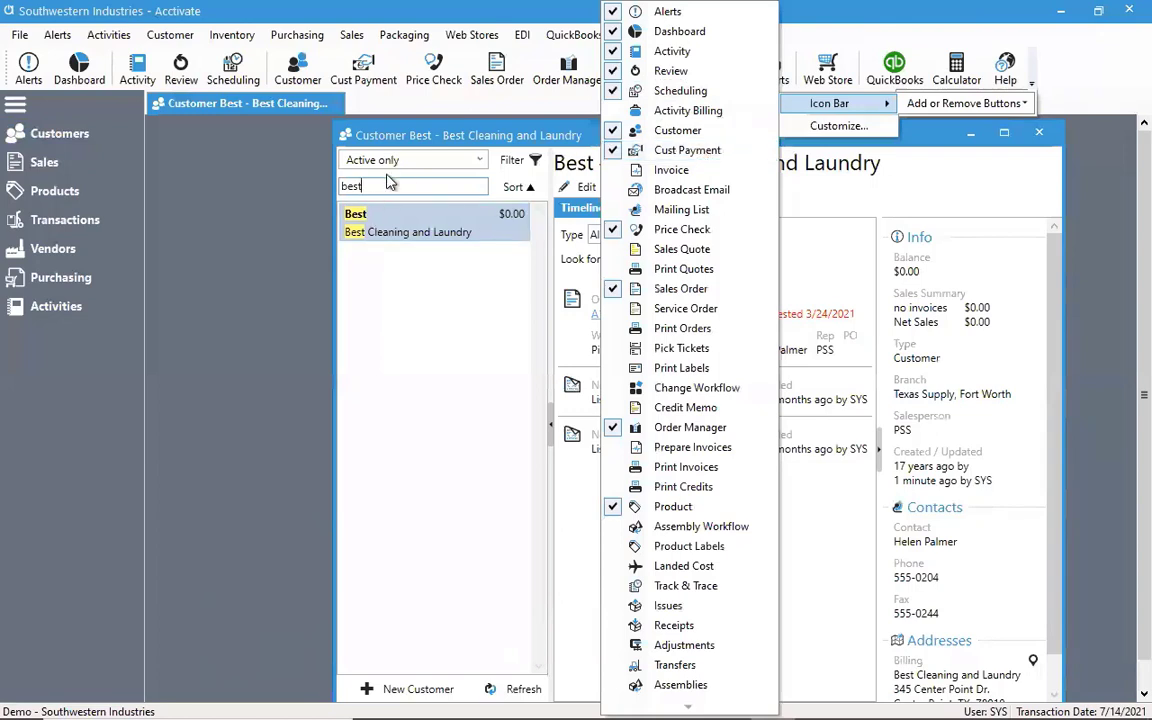
{"action": "left_click", "coordinate": [415, 160]}
{"action": "left_click_drag", "start_coordinate": [397, 140], "coordinate": [288, 144]}
{"action": "key", "text": "ctrl+a"}
{"action": "type", "text": "Bristol"}
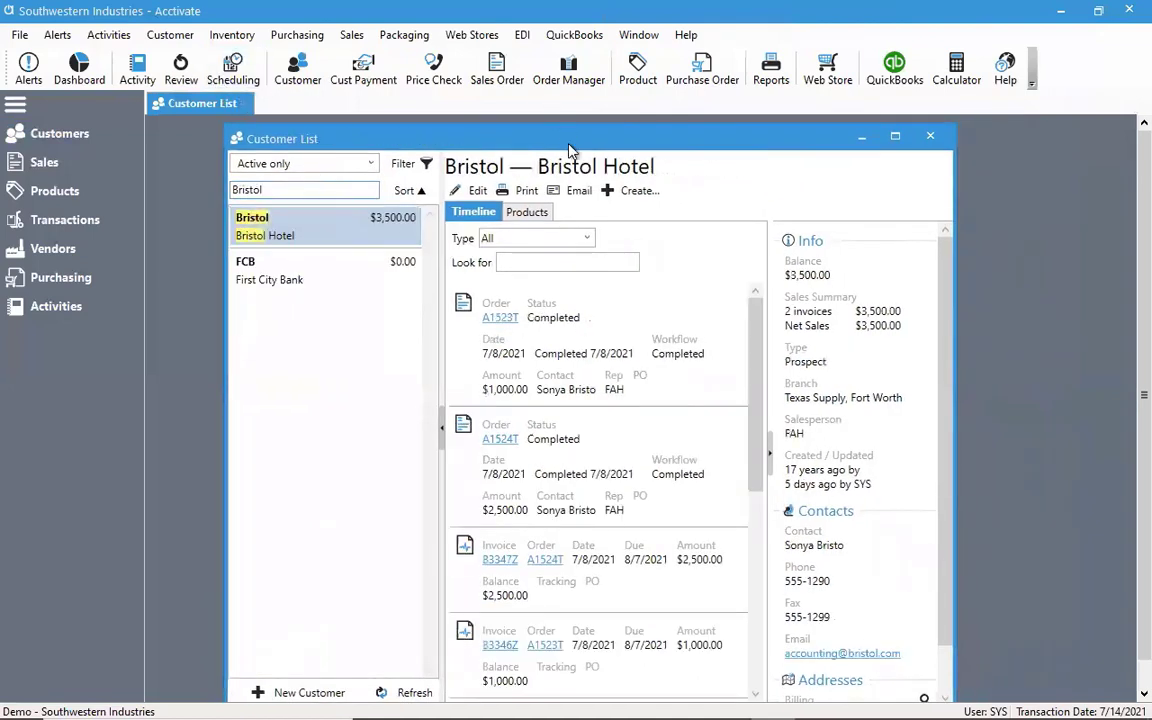
{"action": "left_click", "coordinate": [628, 192]}
{"action": "left_click", "coordinate": [652, 220]}
{"action": "left_click", "coordinate": [930, 136]}
{"action": "left_click", "coordinate": [930, 136]}
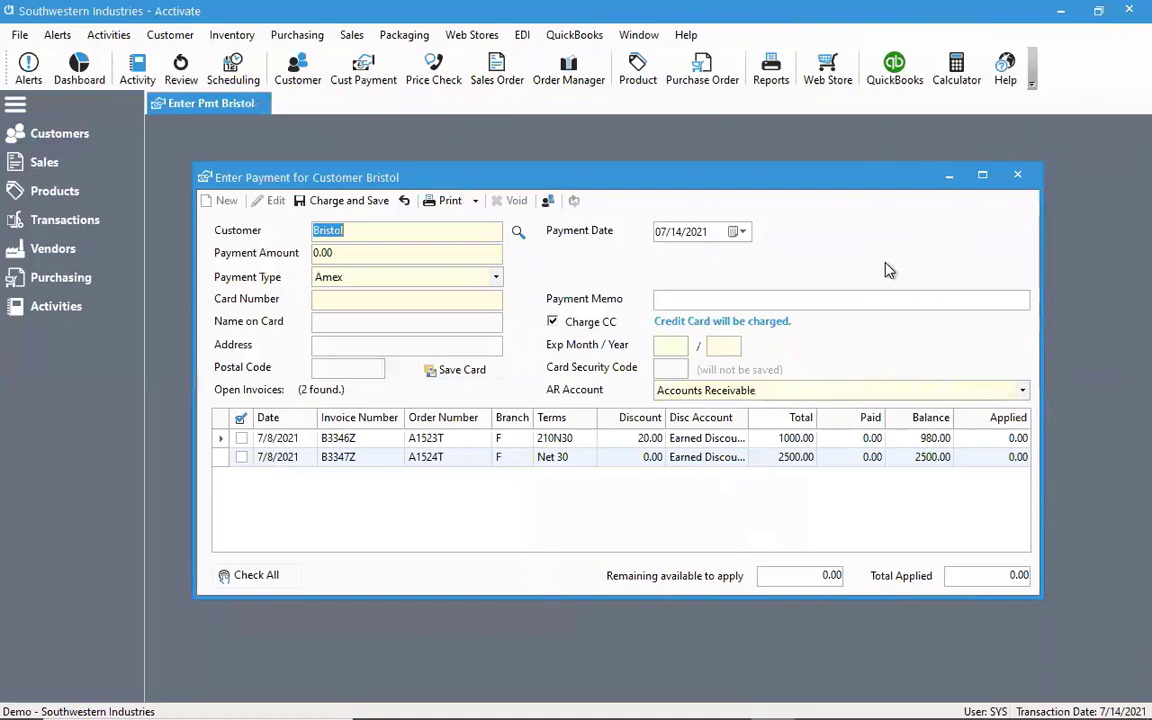
Filter Bristol's open invoices by the Accounts Receivable, Fort Worth AR account and set the AR account back to Accounts Receivable
{"action": "left_click", "coordinate": [790, 392]}
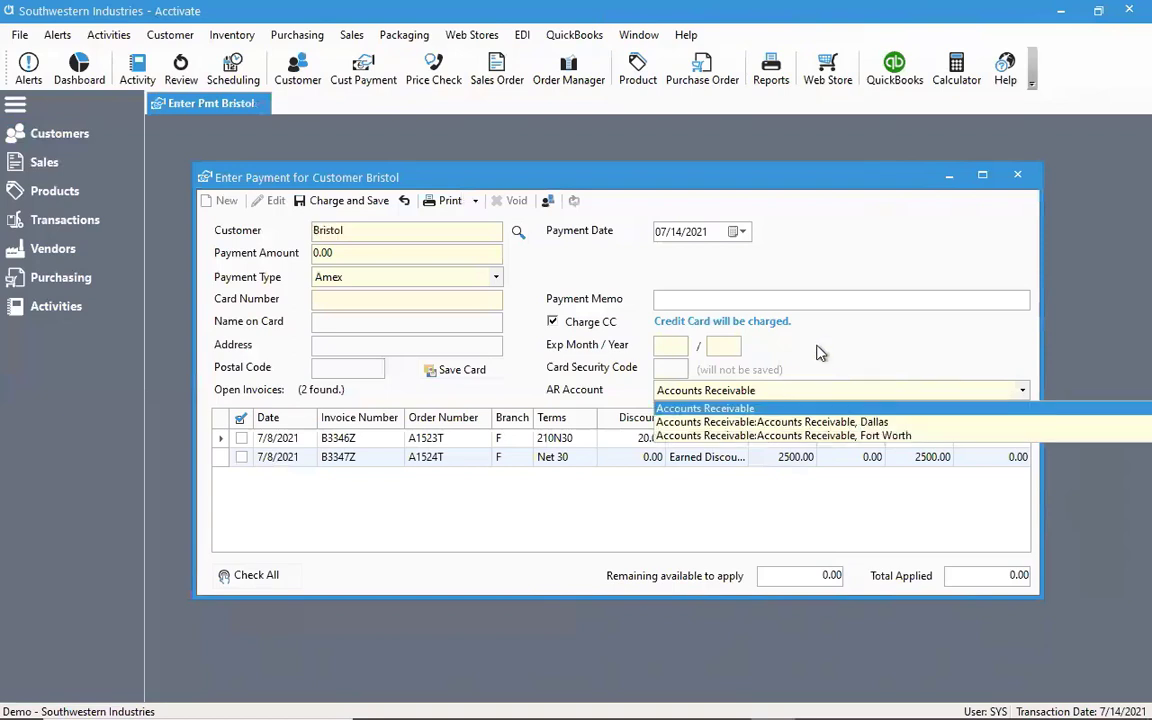
{"action": "left_click", "coordinate": [828, 437]}
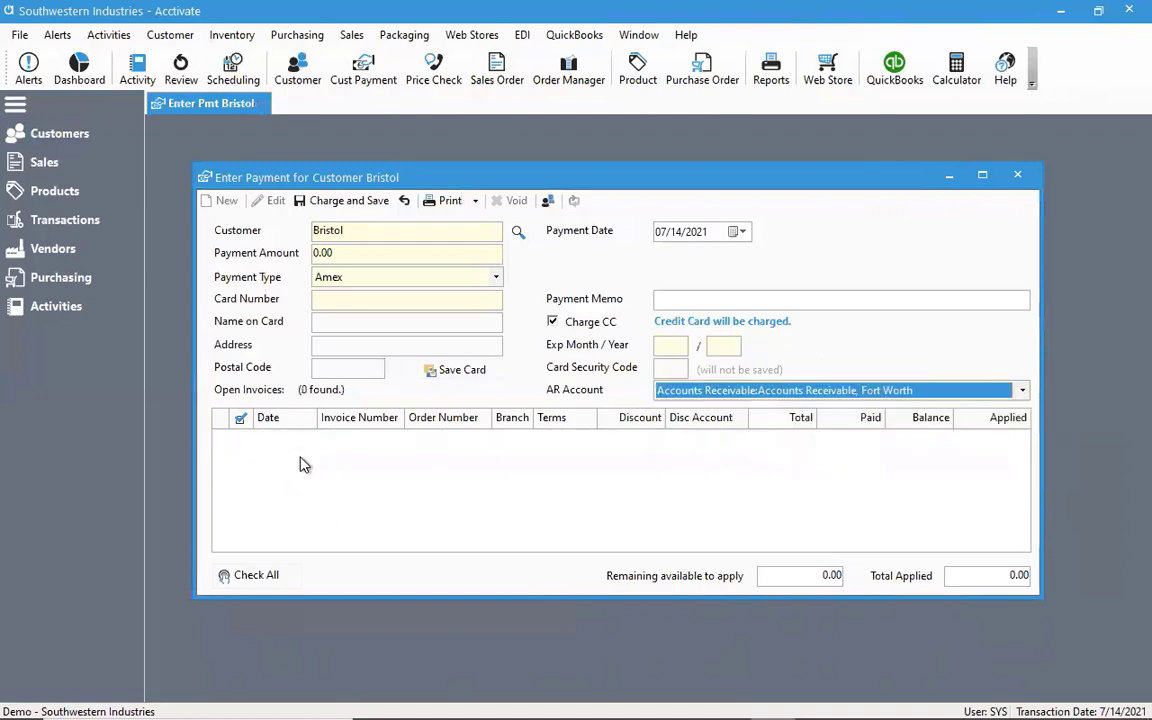
{"action": "left_click", "coordinate": [733, 391]}
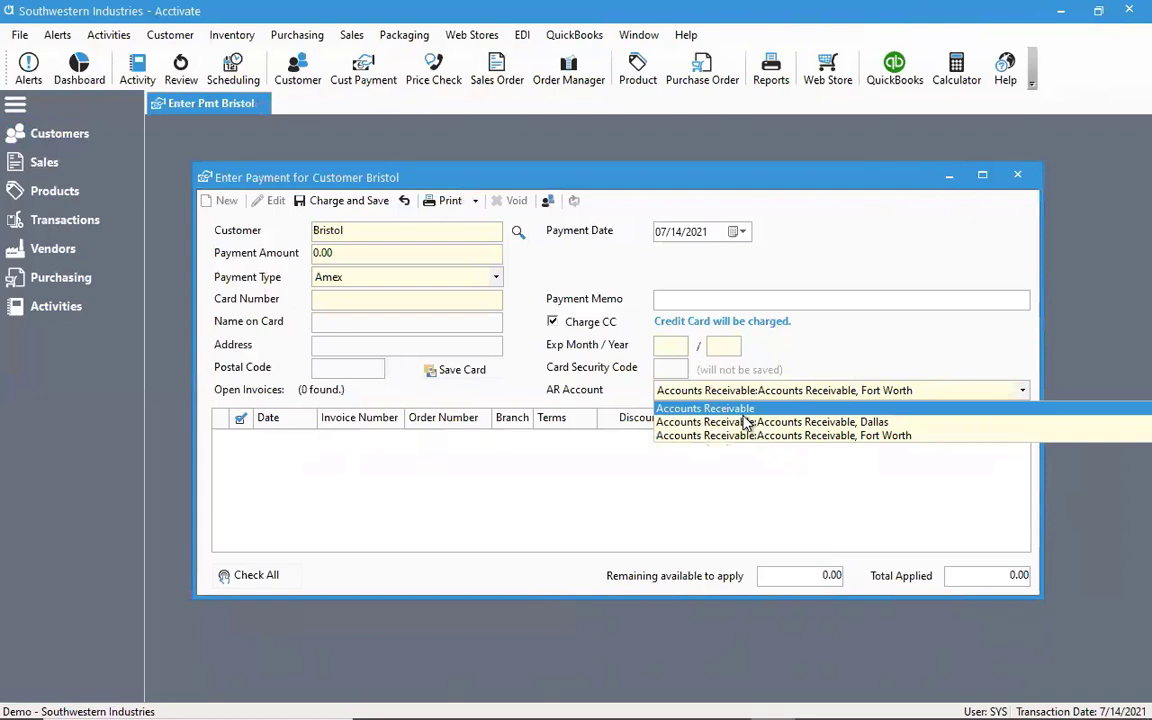
{"action": "left_click", "coordinate": [718, 409]}
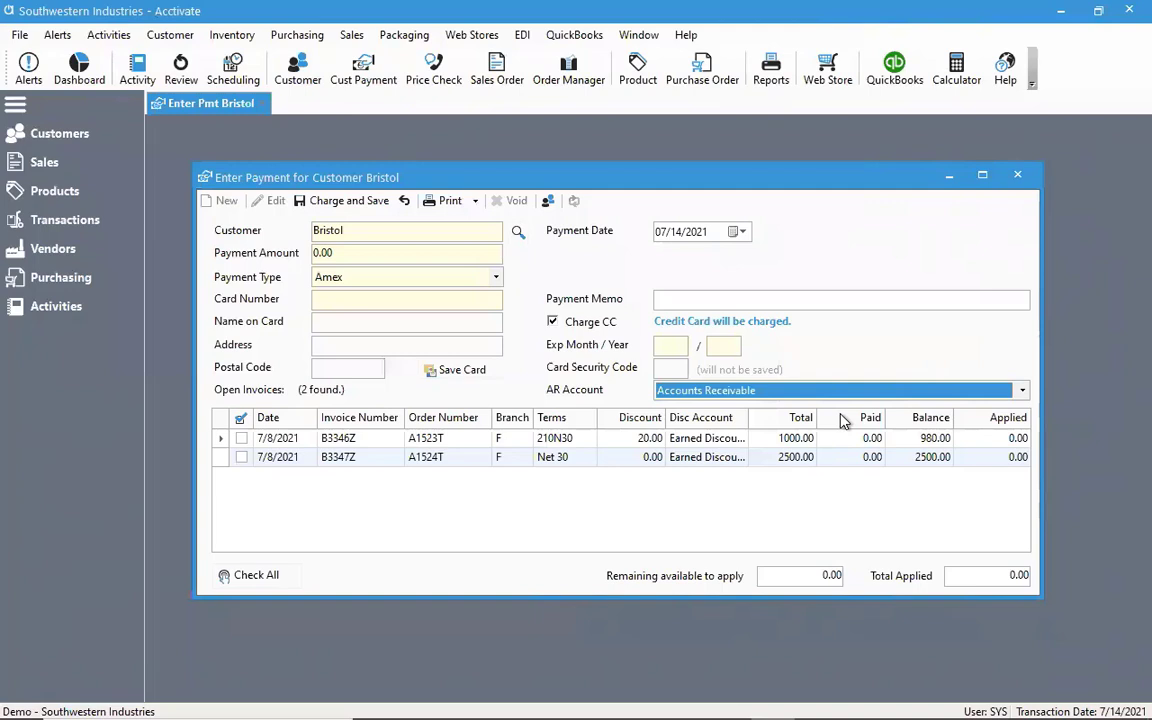
{"action": "left_click", "coordinate": [775, 394]}
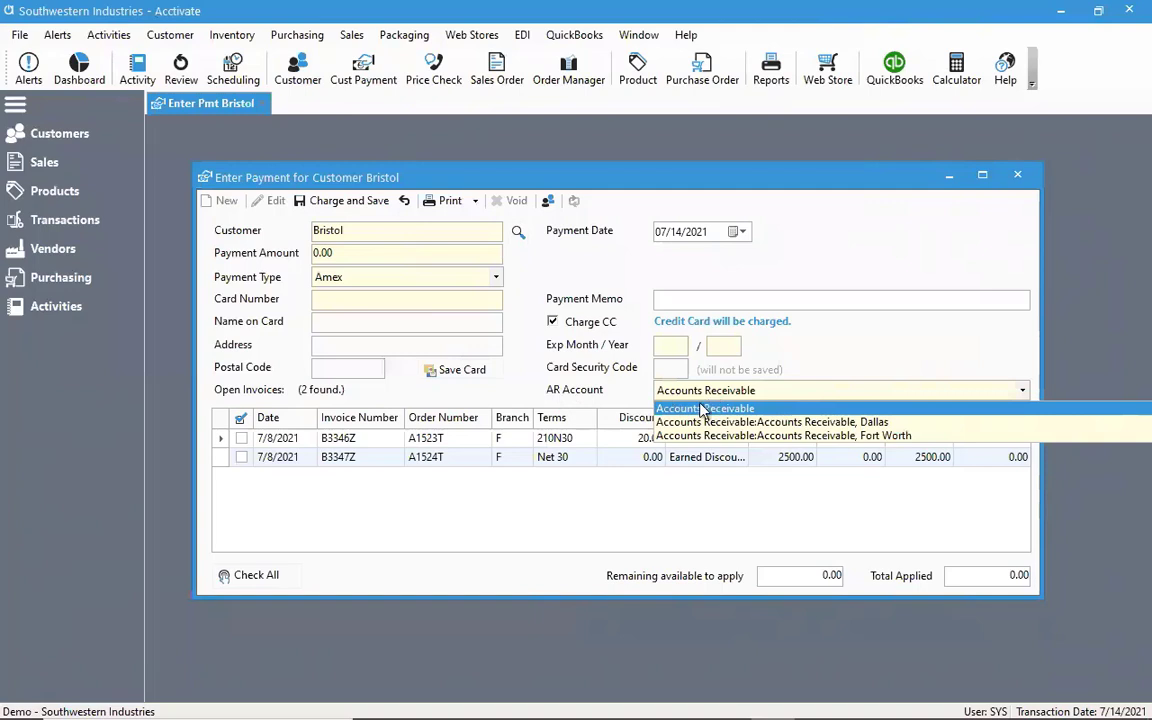
{"action": "left_click", "coordinate": [517, 395]}
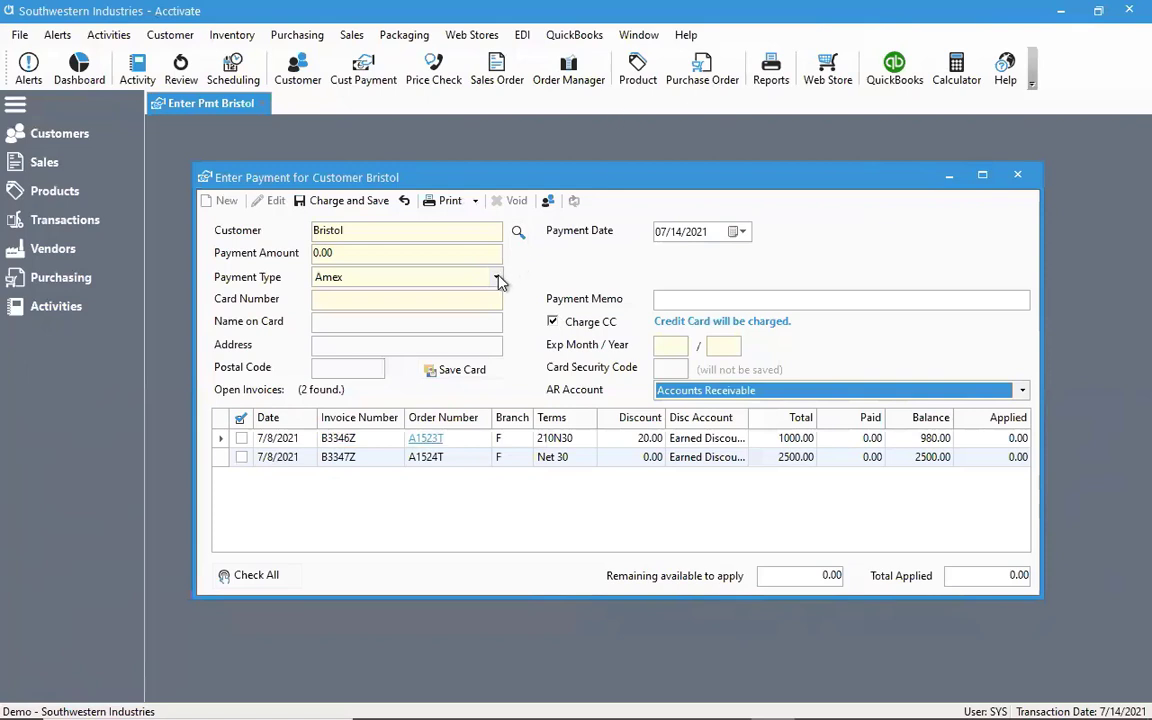
Try to enter the credit card number on the Bristol payment and dismiss the message
{"action": "left_click", "coordinate": [480, 301]}
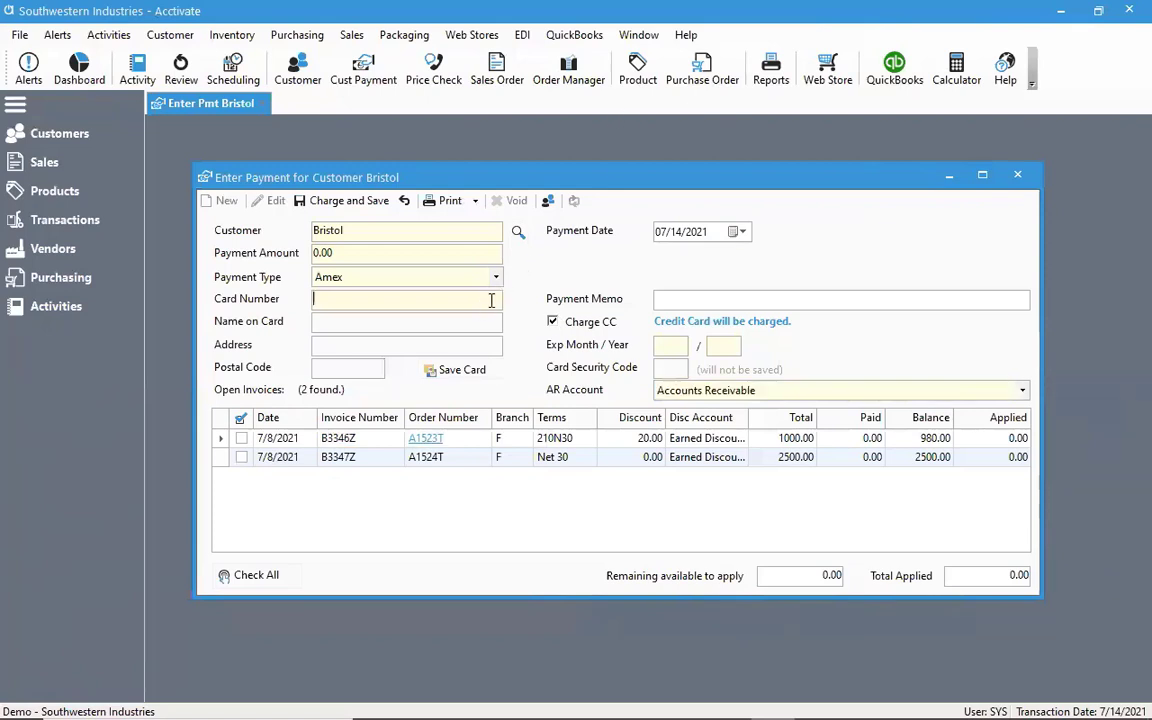
{"action": "type", "text": "4111111111111111"}
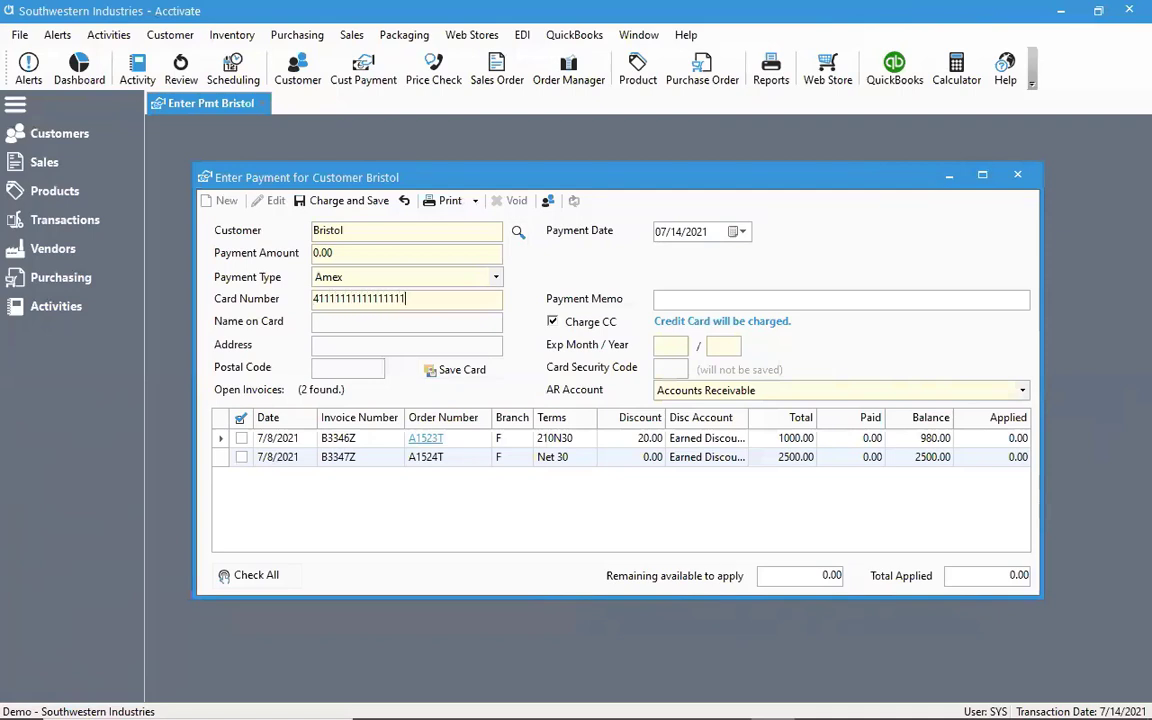
{"action": "left_click", "coordinate": [444, 338]}
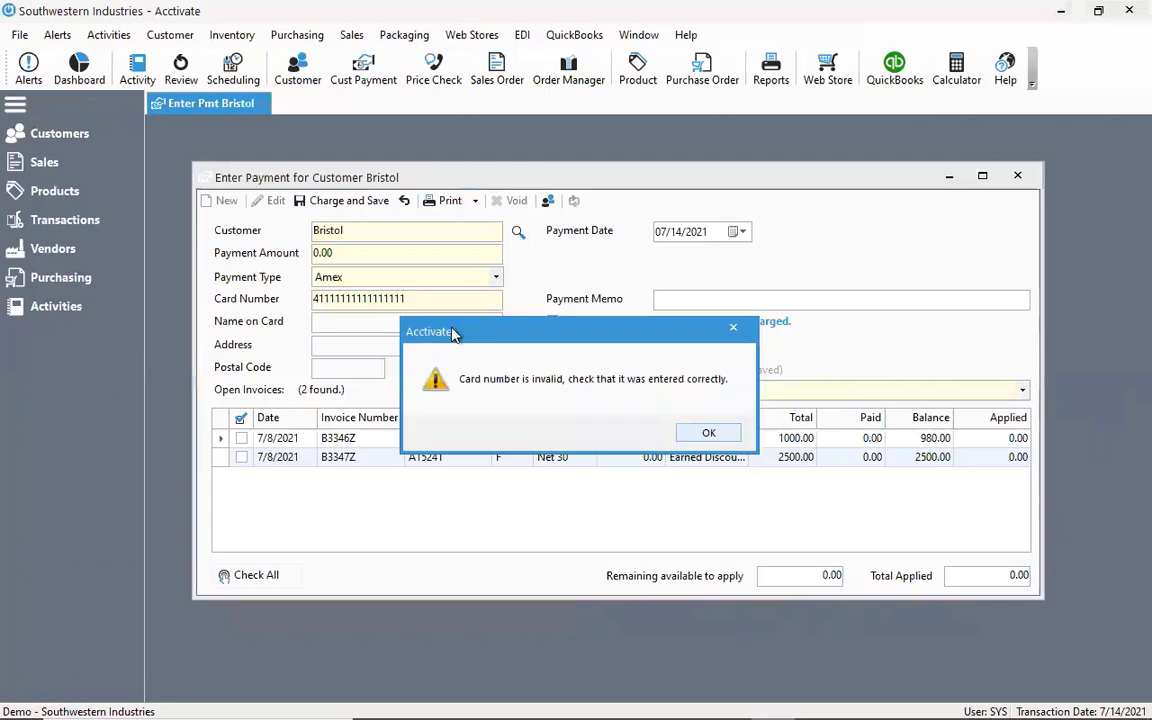
{"action": "left_click", "coordinate": [712, 433]}
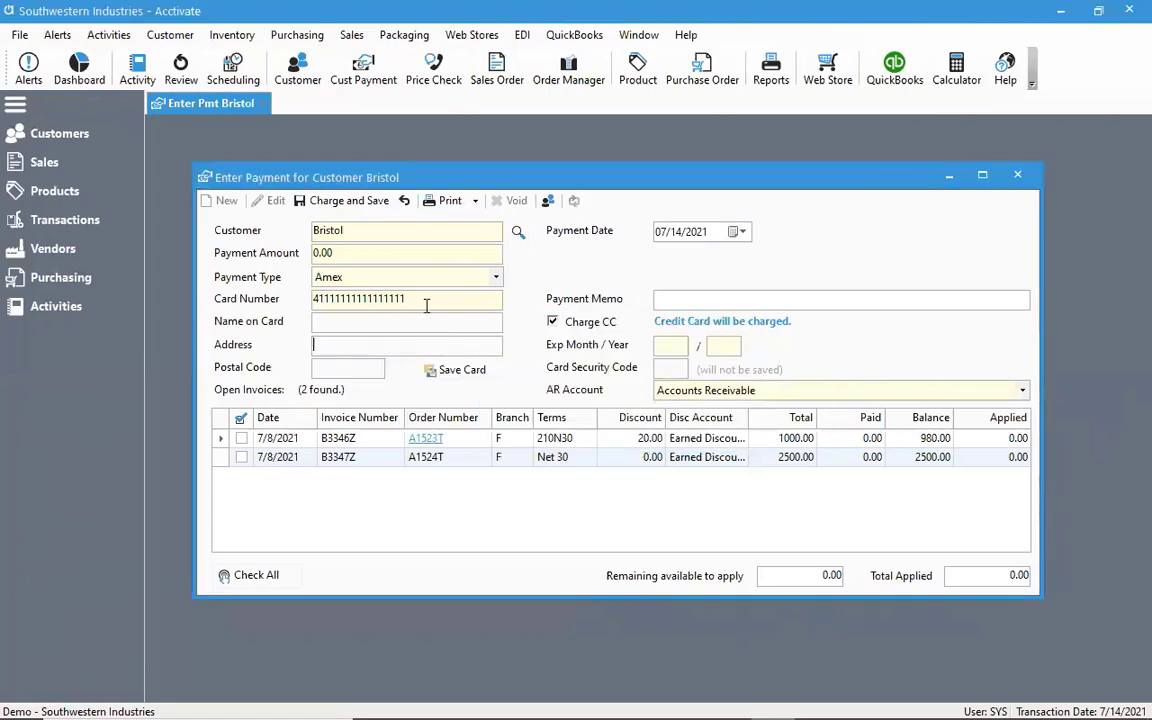
Re-enter the credit card number on the payment and fill in the cardholder's name
{"action": "double_click", "coordinate": [426, 300]}
{"action": "type", "text": "4111111111111111"}
{"action": "key", "text": "Tab"}
{"action": "left_click", "coordinate": [430, 324]}
{"action": "key", "text": "Tab"}
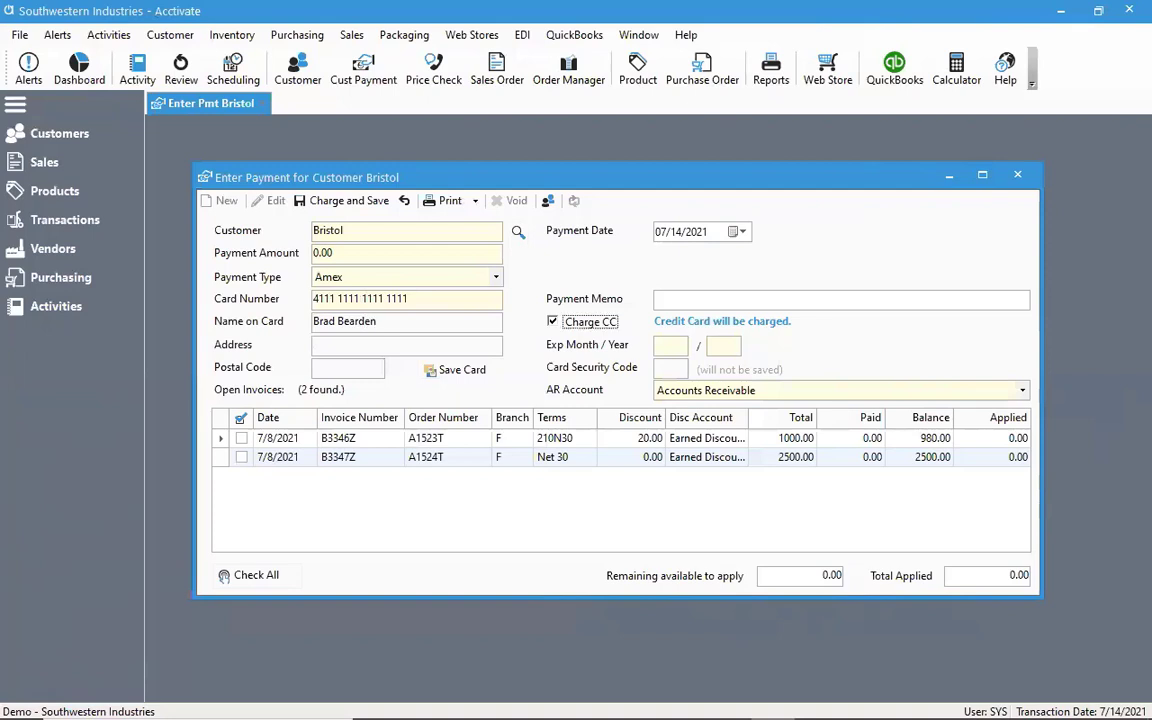
Set the card's expiration month and year to 10 / 2022
{"action": "left_click", "coordinate": [687, 343]}
{"action": "type", "text": "10"}
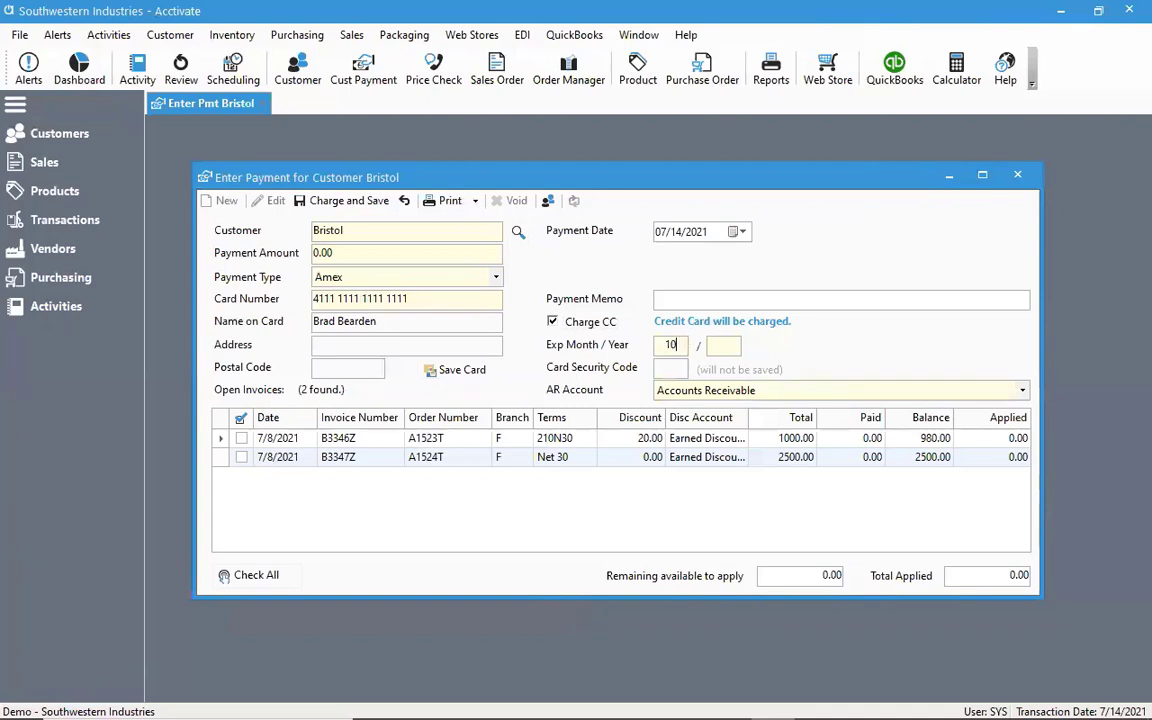
{"action": "key", "text": "Tab"}
{"action": "type", "text": "2022"}
Save the card as Bristol's default with the signed authorization acknowledged, and save Amex as the default payment type
{"action": "left_click", "coordinate": [455, 371]}
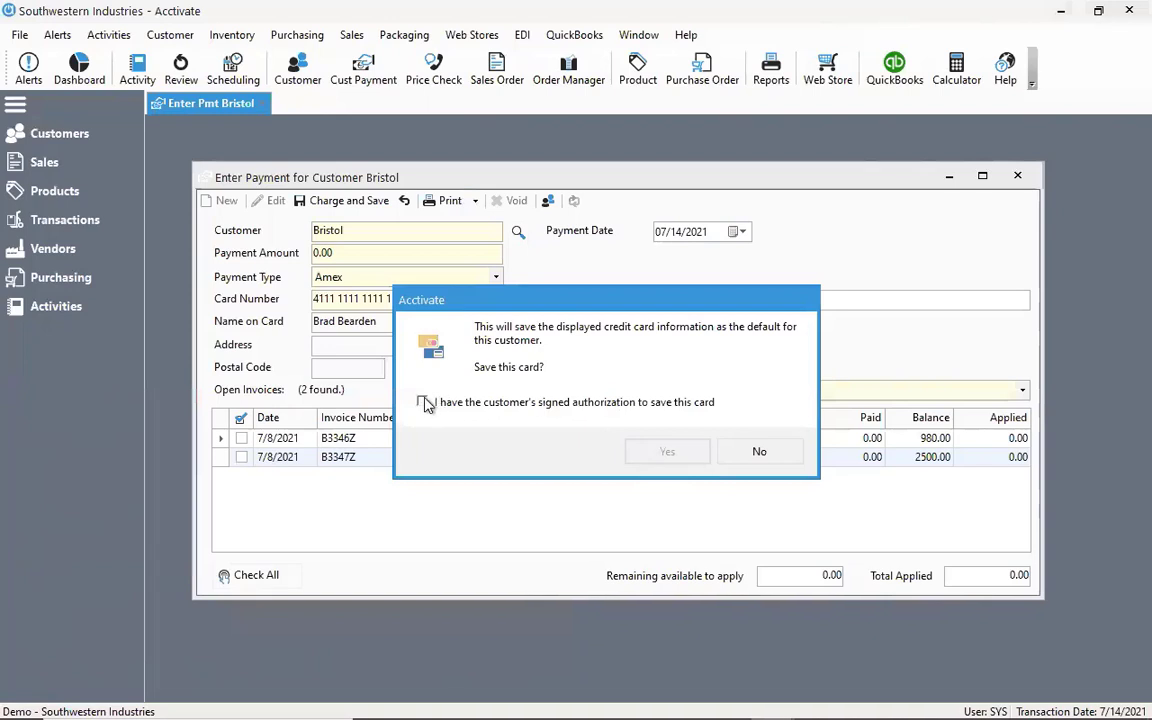
{"action": "left_click", "coordinate": [423, 403]}
{"action": "left_click_drag", "start_coordinate": [561, 300], "coordinate": [607, 442]}
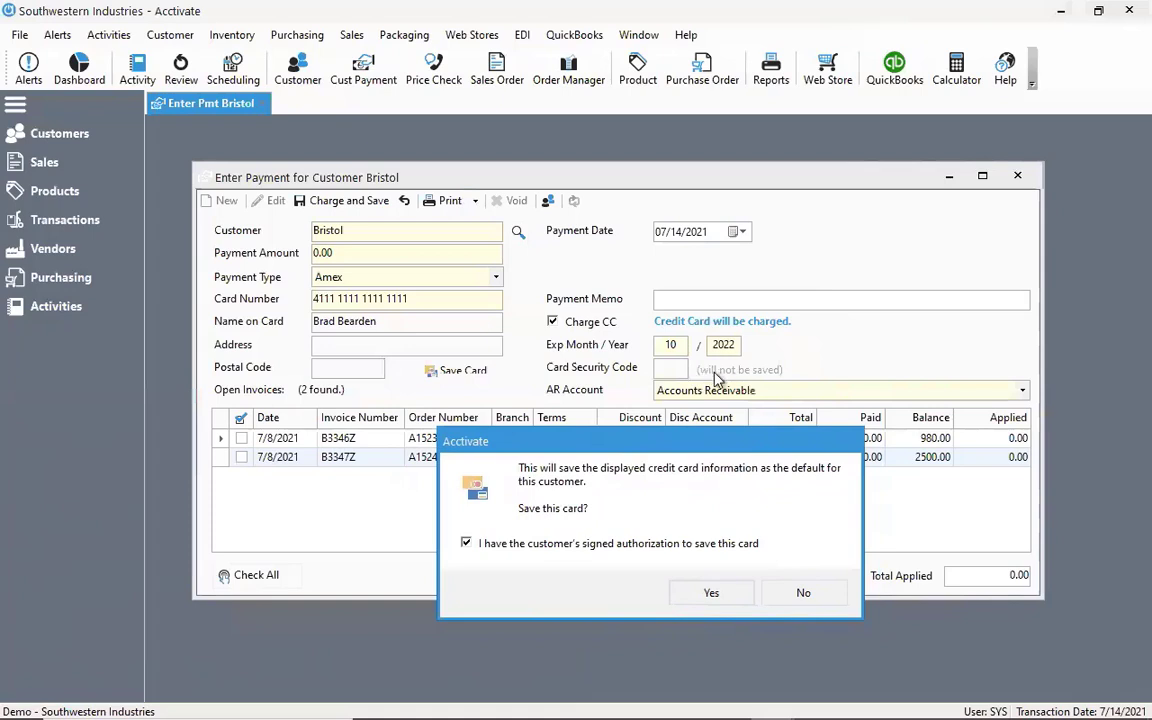
{"action": "left_click_drag", "start_coordinate": [700, 440], "coordinate": [662, 378]}
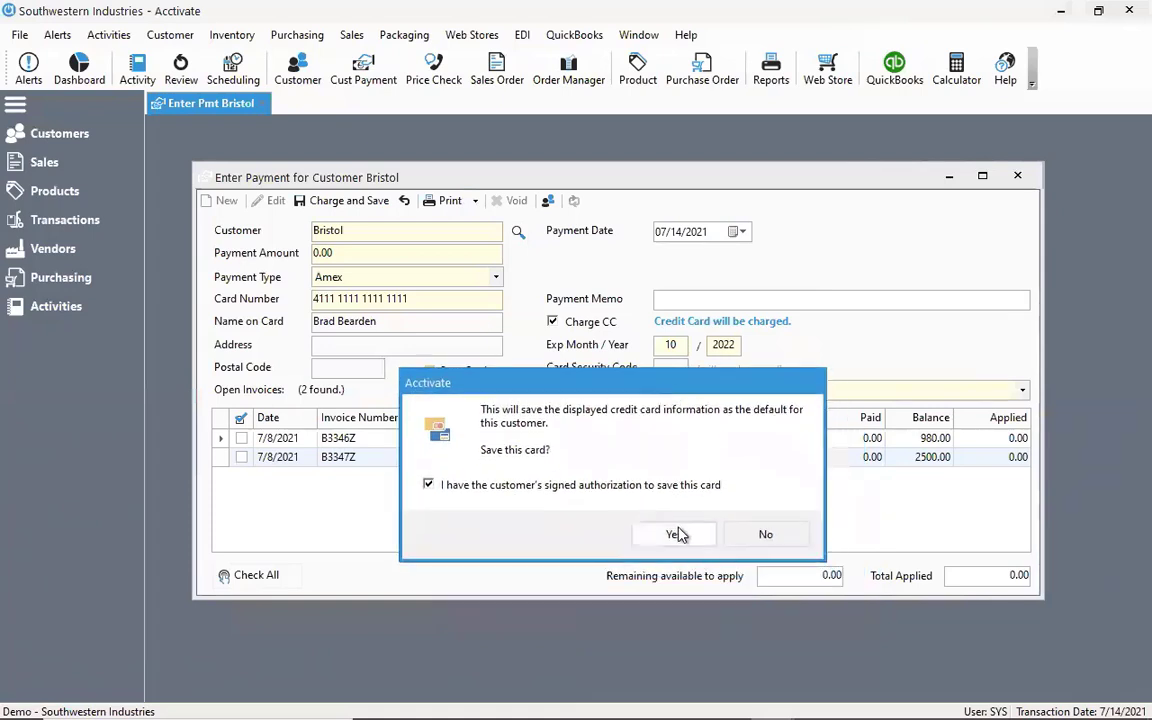
{"action": "left_click", "coordinate": [677, 535]}
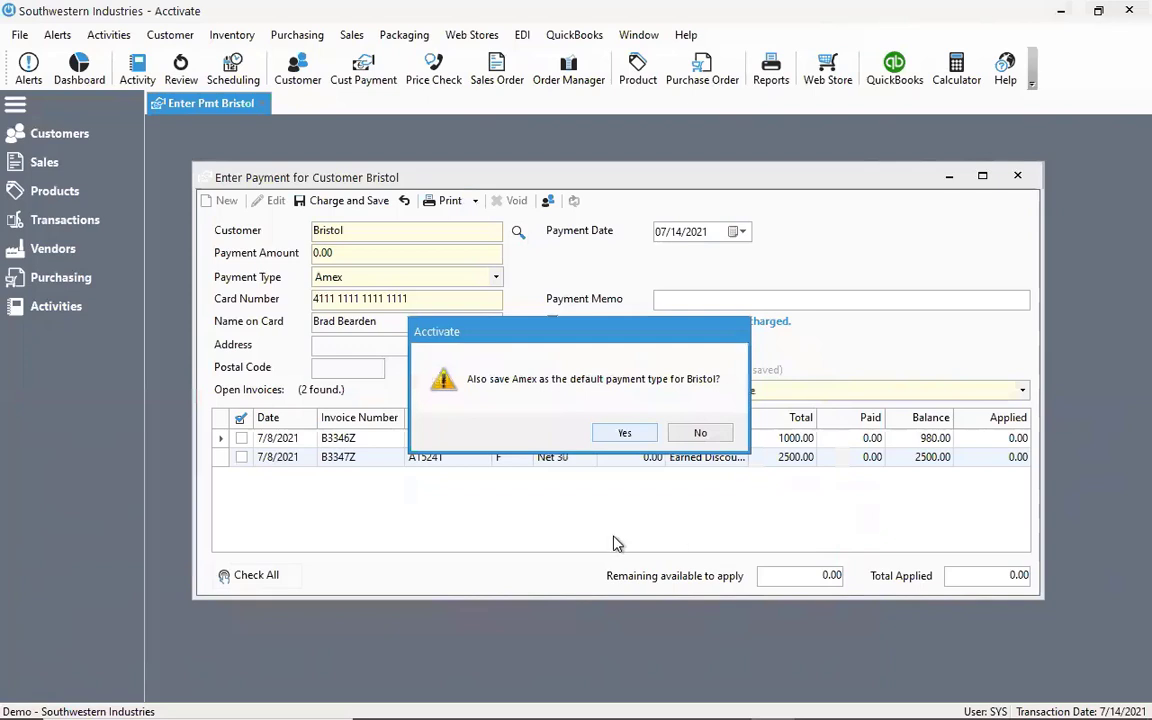
{"action": "left_click", "coordinate": [624, 434]}
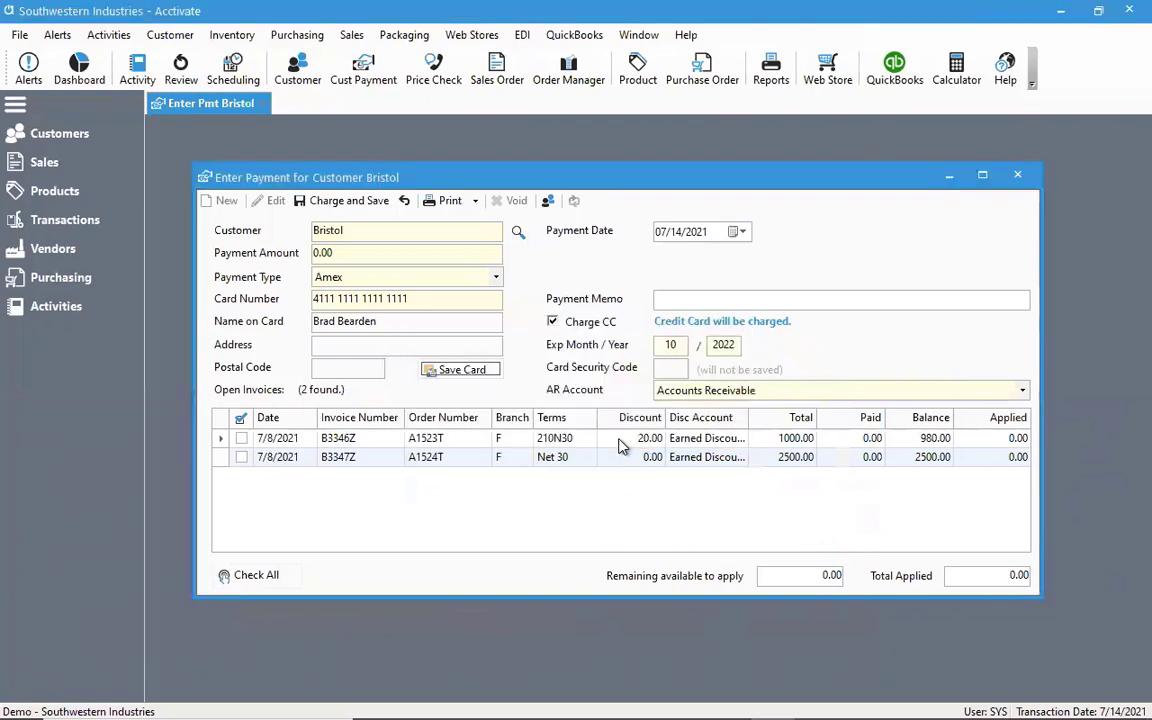
Open Bristol's customer record from the payment, check the stored card and preferred payment in the credit details, and close the record
{"action": "left_click", "coordinate": [547, 200]}
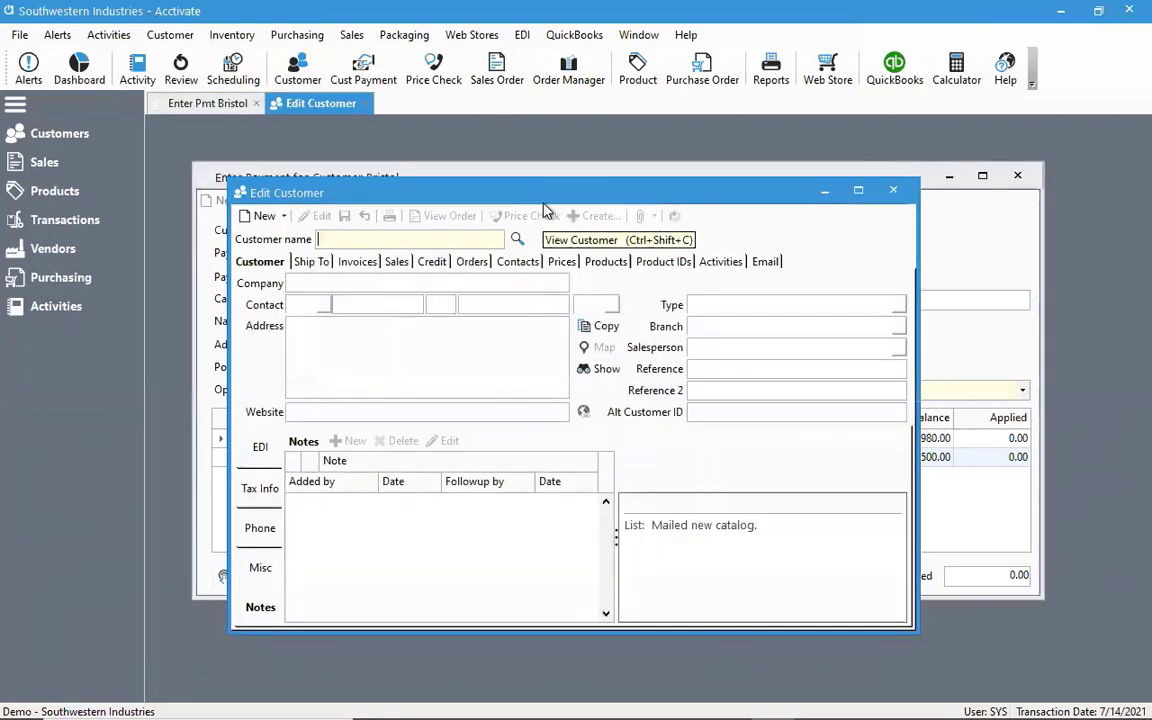
{"action": "left_click", "coordinate": [430, 262]}
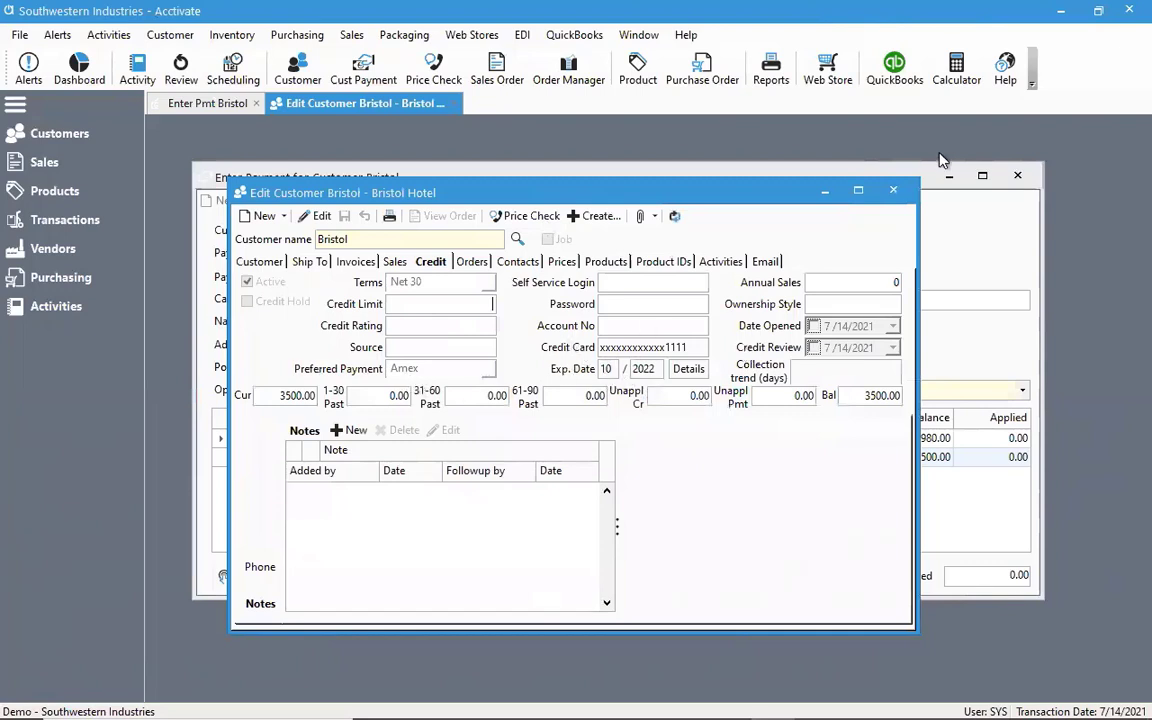
{"action": "left_click", "coordinate": [894, 191]}
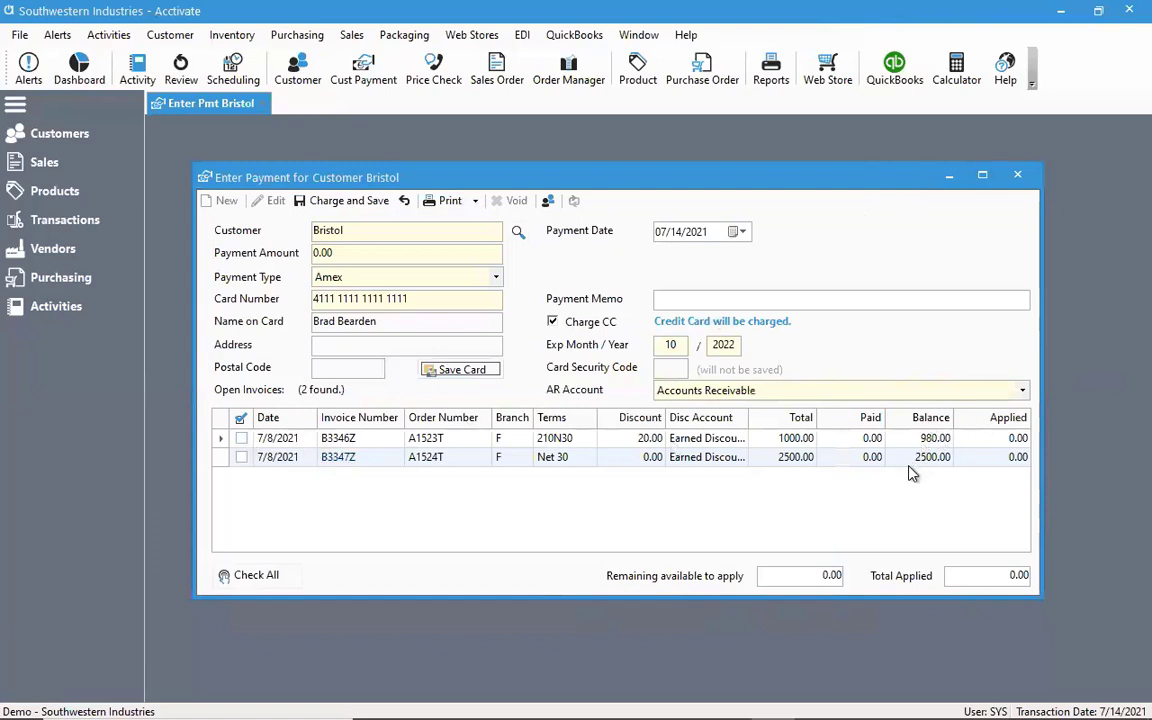
Select both open invoices for payment and clear the selection again
{"action": "left_click", "coordinate": [241, 441]}
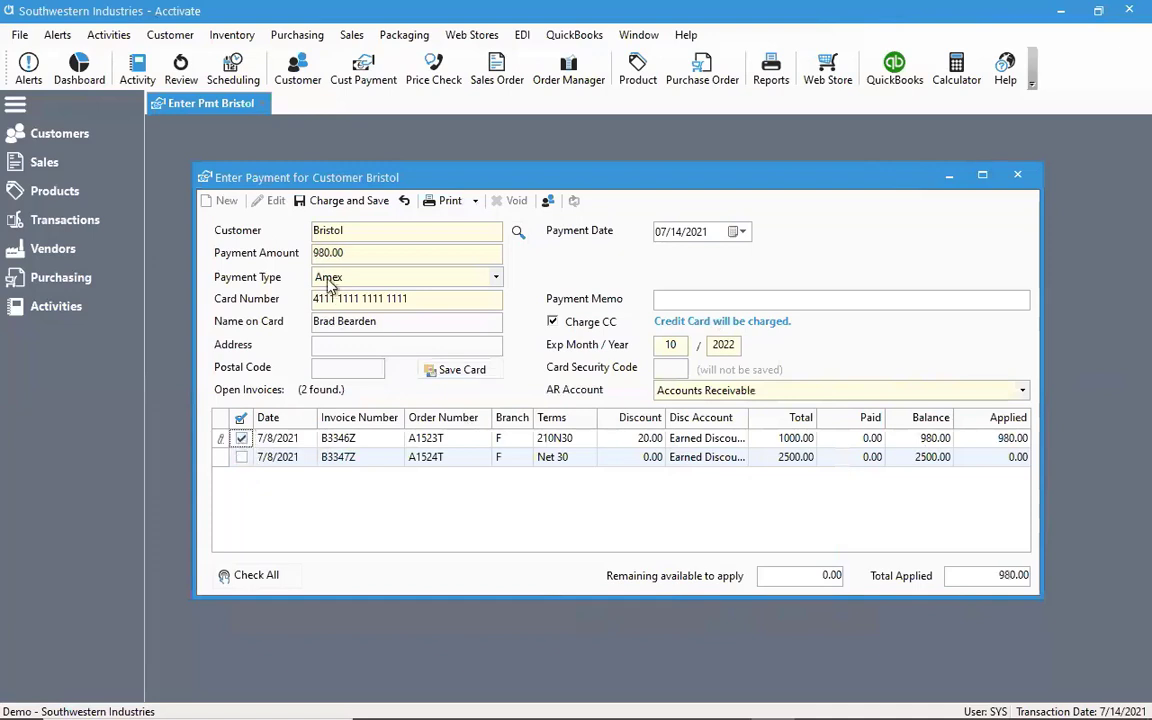
{"action": "left_click", "coordinate": [242, 458]}
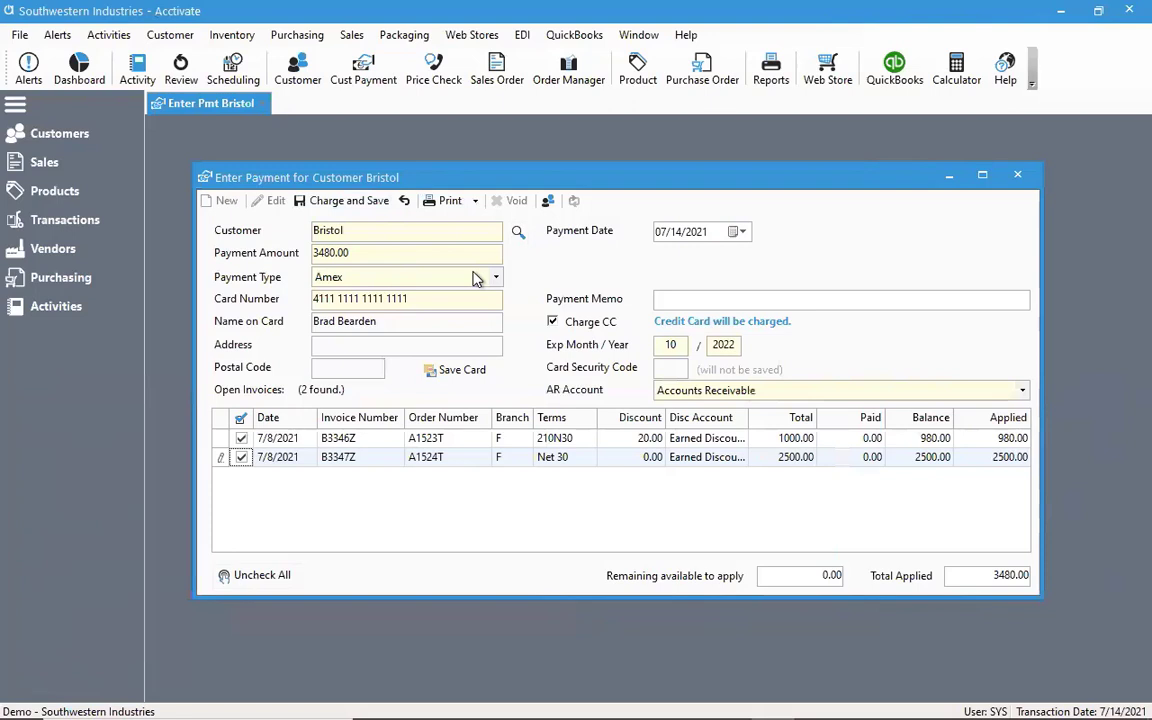
{"action": "left_click", "coordinate": [245, 583]}
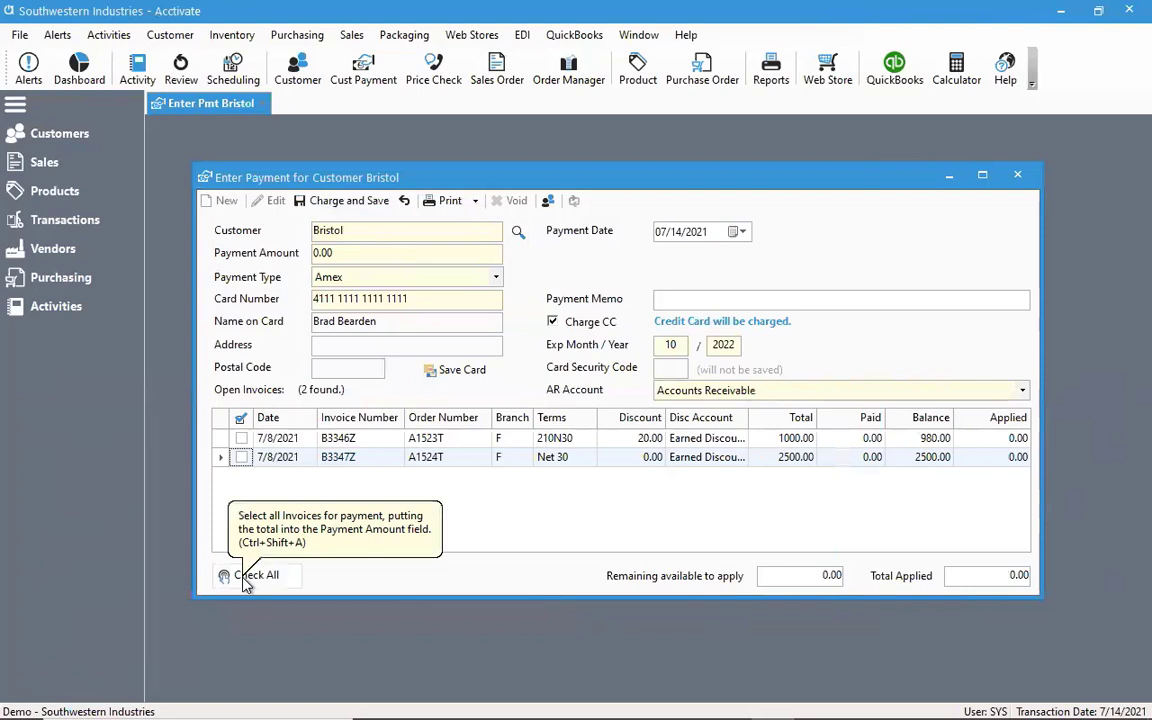
{"action": "left_click", "coordinate": [275, 586]}
{"action": "left_click", "coordinate": [276, 586]}
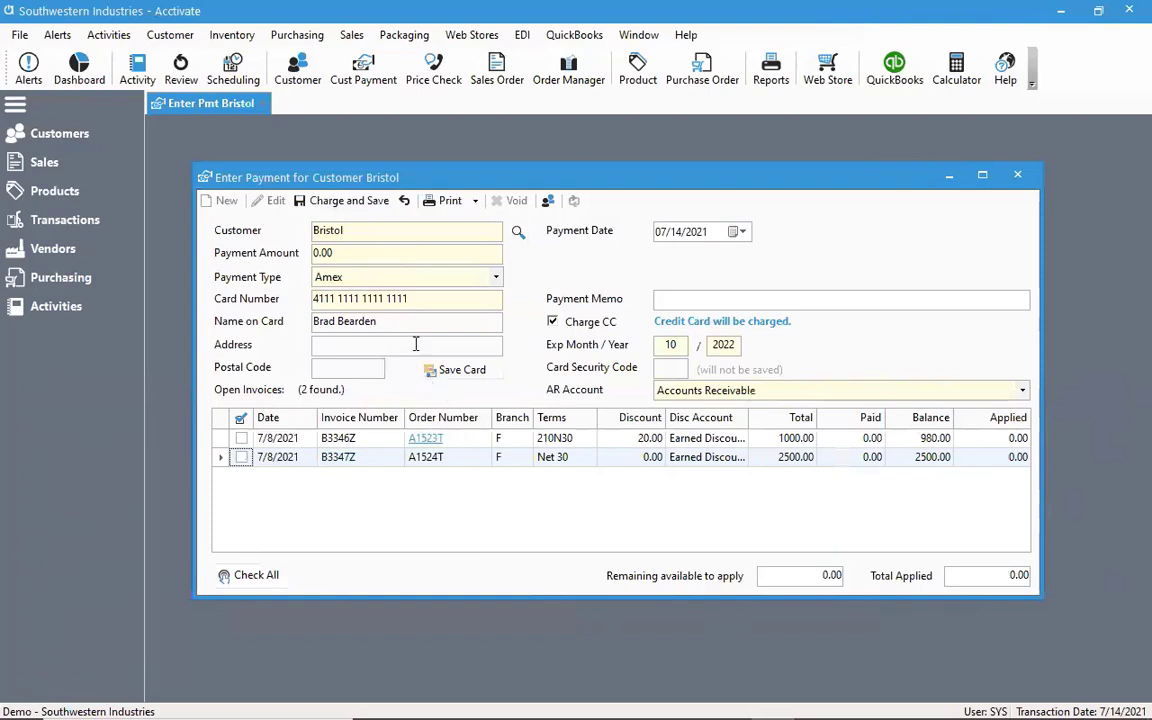
Set the payment amount to 1500.00
{"action": "left_click", "coordinate": [358, 258]}
{"action": "type", "text": "1"}
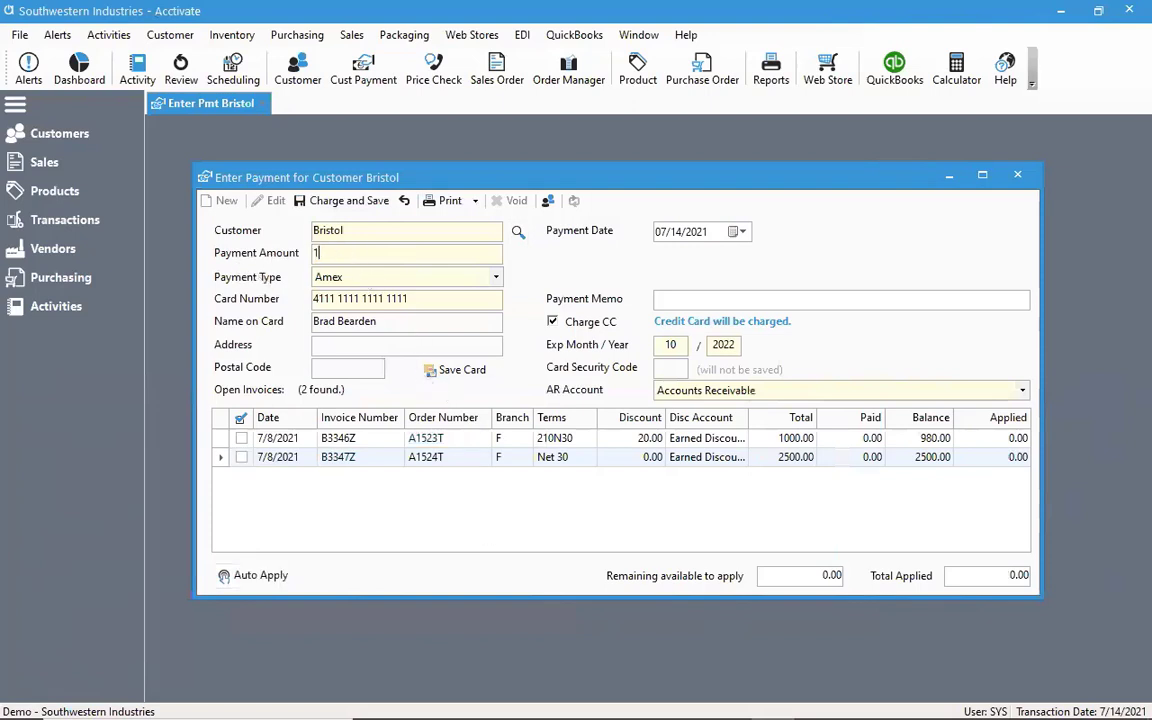
{"action": "type", "text": "500.00"}
Apply the payment amount to both open invoices and clear both applications again
{"action": "left_click", "coordinate": [241, 440]}
{"action": "left_click", "coordinate": [241, 440]}
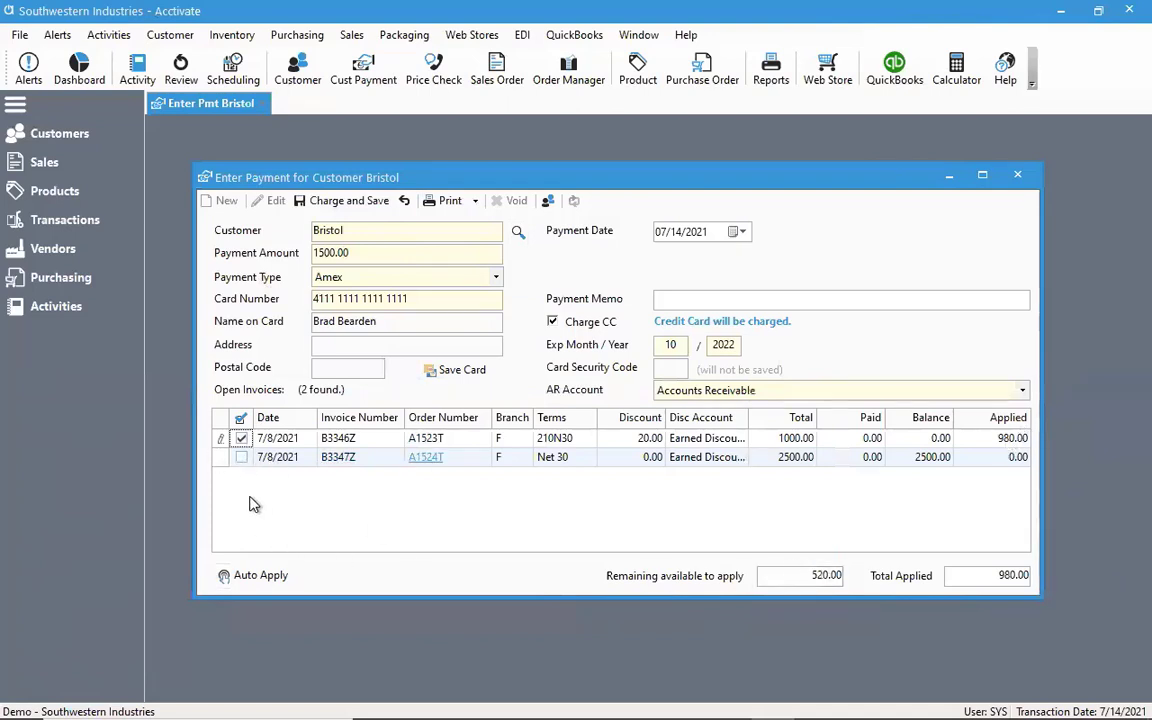
{"action": "left_click", "coordinate": [241, 458]}
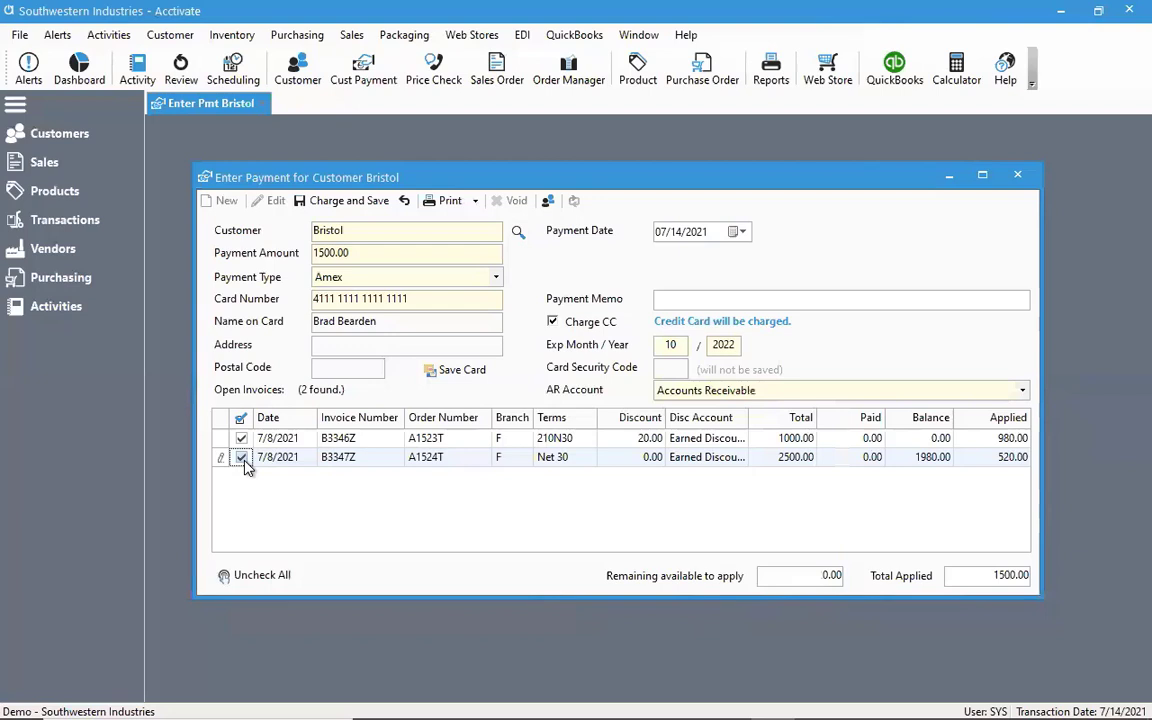
{"action": "left_click", "coordinate": [241, 457]}
{"action": "left_click", "coordinate": [241, 438]}
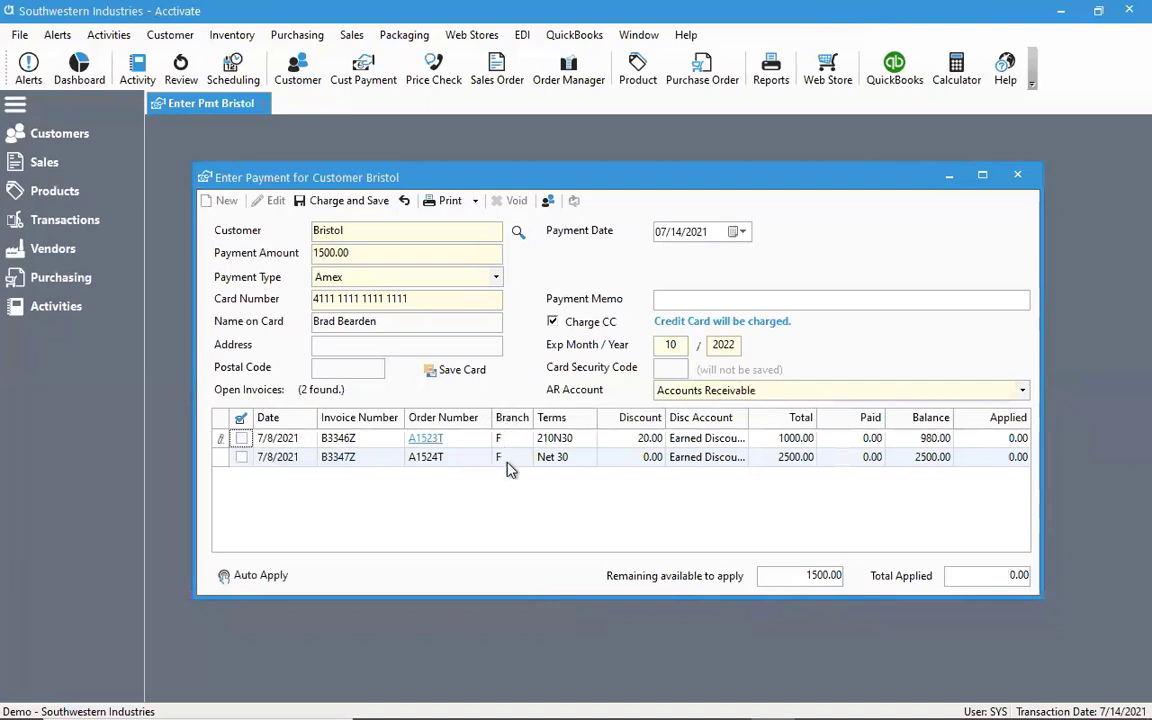
Sort the open invoices by invoice number and by date
{"action": "left_click", "coordinate": [367, 424]}
{"action": "left_click", "coordinate": [367, 424]}
{"action": "left_click", "coordinate": [306, 420]}
Open the details of the 210N30 terms on the first invoice and examine them beside the discount values
{"action": "mouse_move", "coordinate": [574, 470]}
{"action": "mouse_move", "coordinate": [584, 444]}
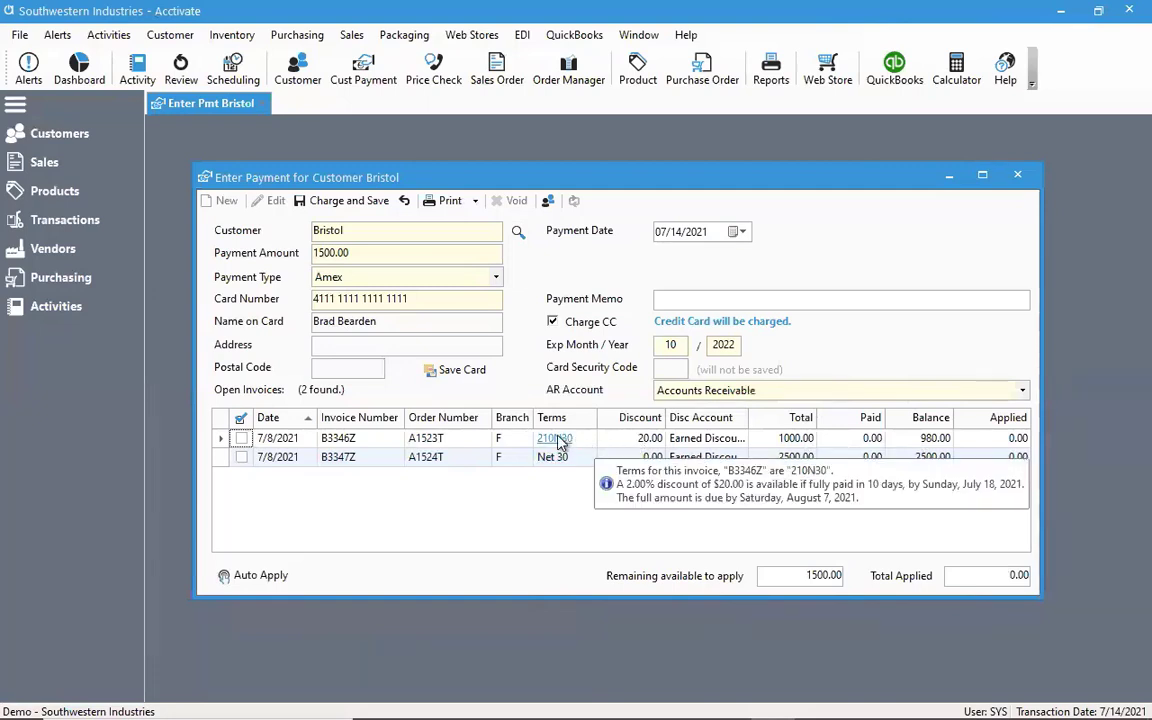
{"action": "left_click", "coordinate": [561, 443]}
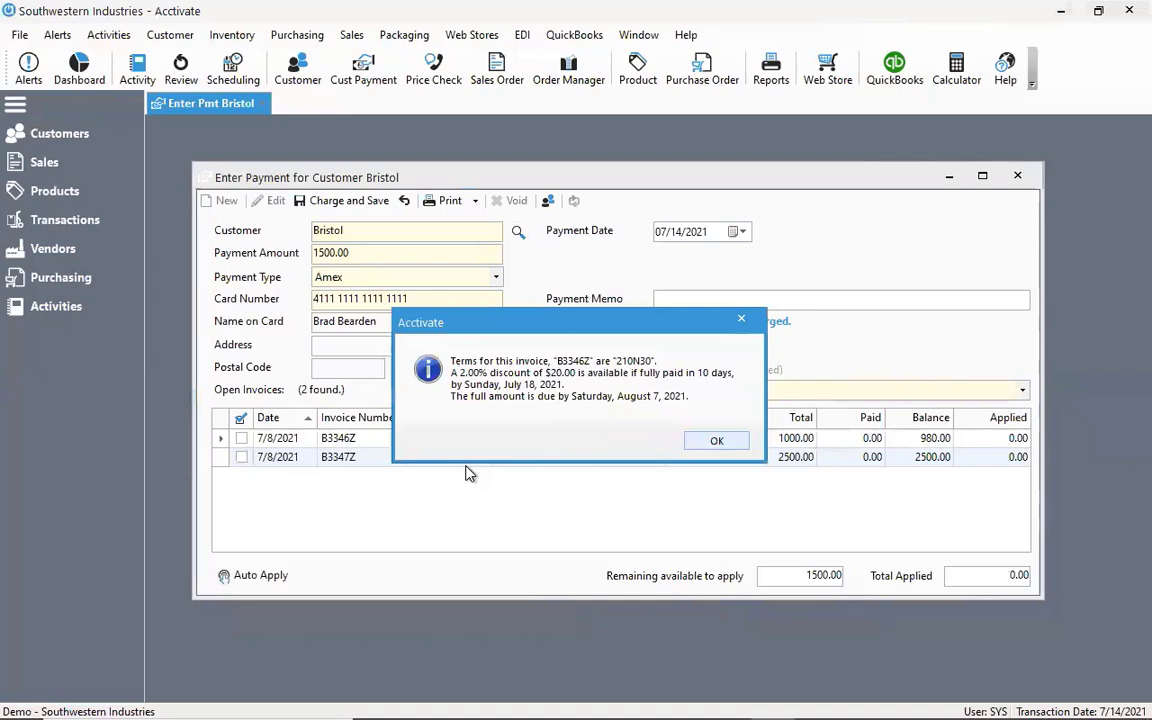
{"action": "left_click_drag", "start_coordinate": [538, 320], "coordinate": [533, 488]}
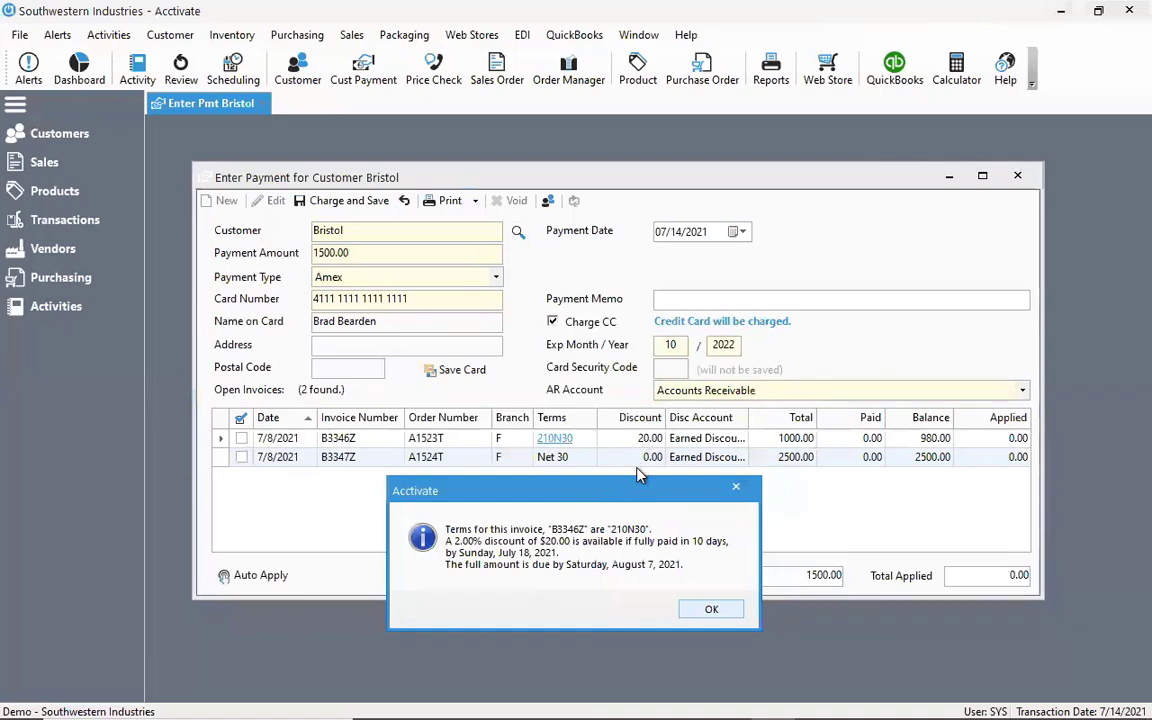
{"action": "left_click_drag", "start_coordinate": [628, 500], "coordinate": [622, 487]}
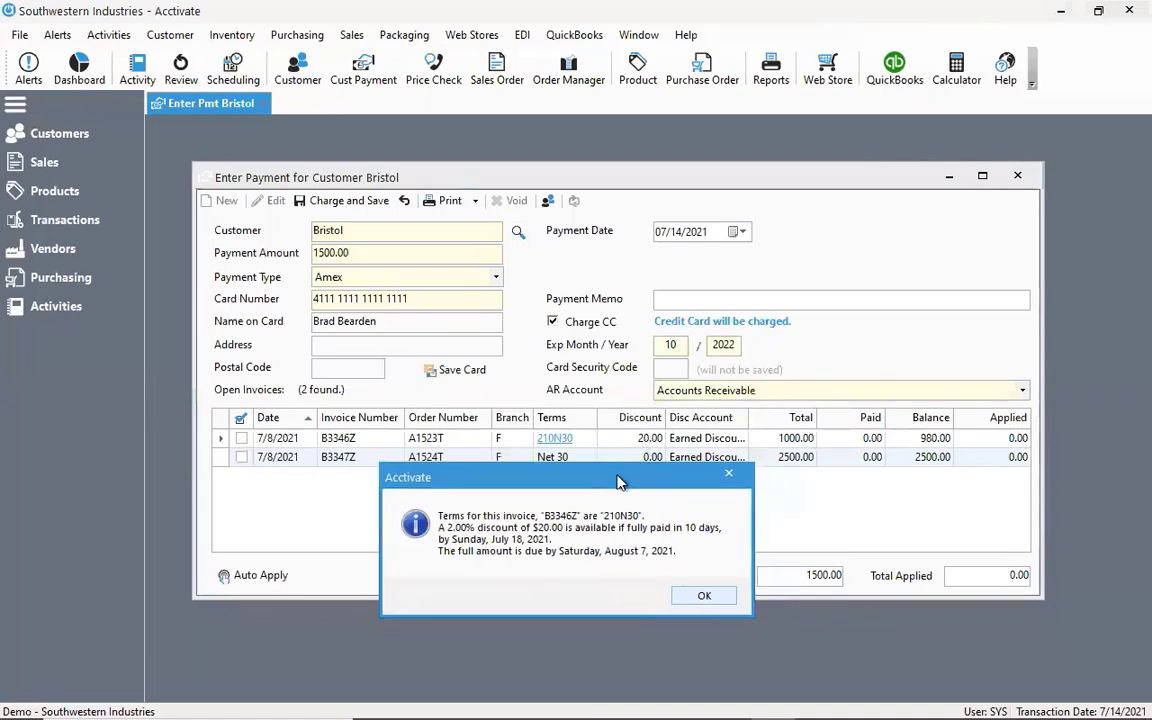
Close the terms details and set the discount of the invoice with 210N30 terms to 30.00
{"action": "left_click", "coordinate": [703, 596]}
{"action": "left_click", "coordinate": [650, 438]}
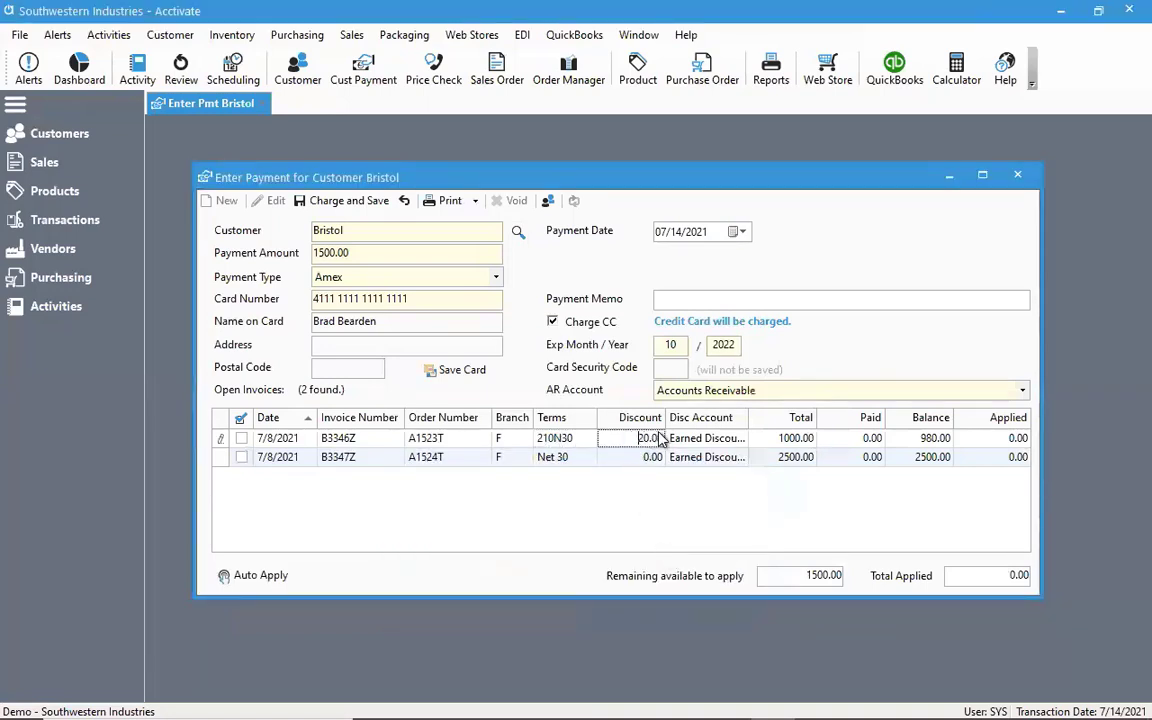
{"action": "key", "text": "Delete"}
{"action": "key", "text": "Delete"}
{"action": "key", "text": "Delete"}
{"action": "key", "text": "Delete"}
{"action": "key", "text": "Delete"}
{"action": "type", "text": "30.00"}
{"action": "left_click", "coordinate": [632, 460]}
Set the discount of the 210N30 invoice back to 20.00
{"action": "left_click", "coordinate": [625, 438]}
{"action": "key", "text": "Delete"}
{"action": "type", "text": "2"}
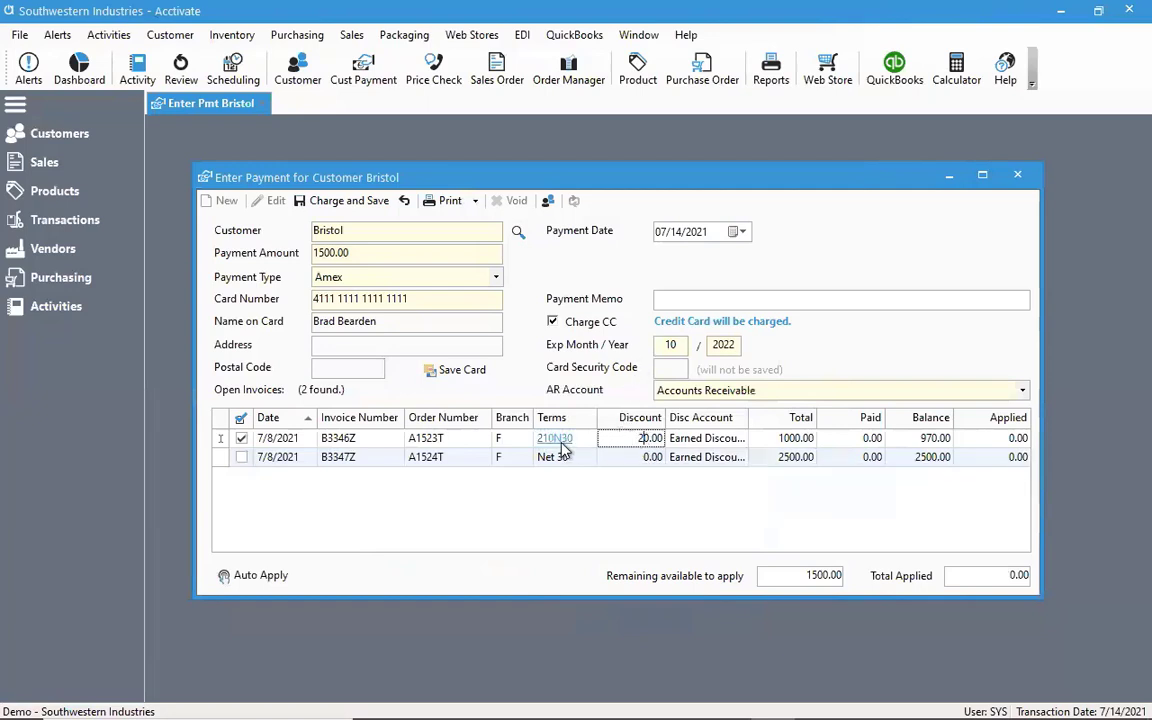
{"action": "mouse_move", "coordinate": [561, 452]}
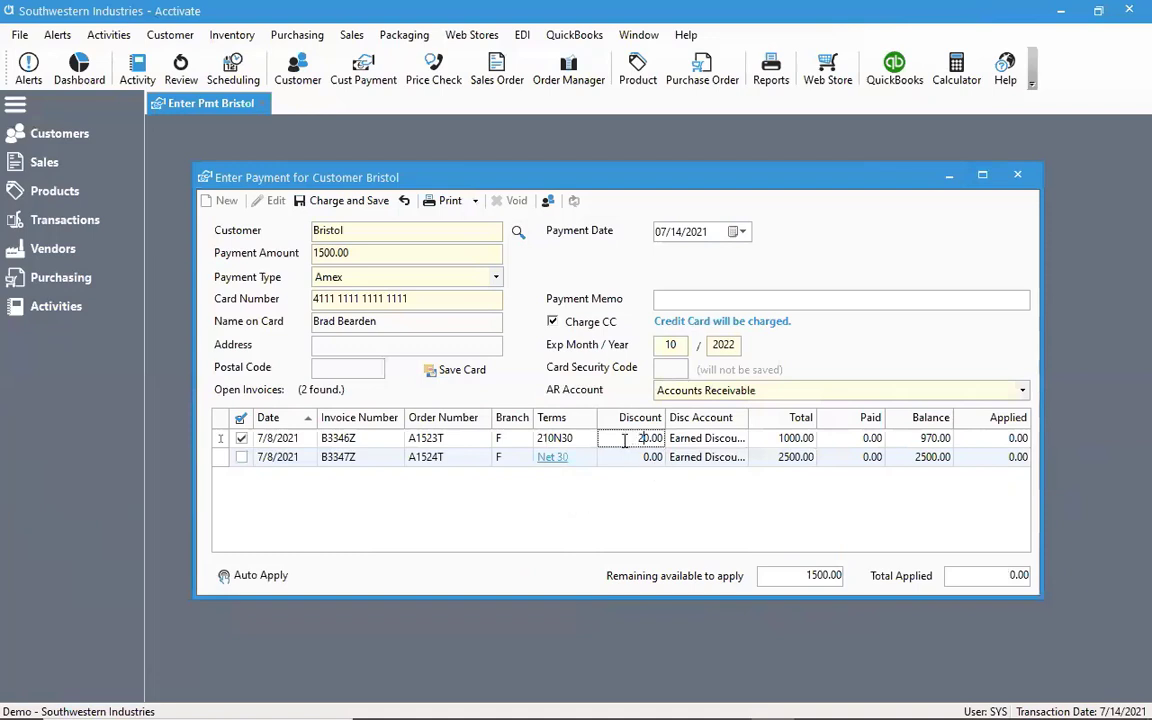
Look up "earn" among the general ledger accounts and select Earned Discount as the 210N30 invoice's discount account
{"action": "left_click", "coordinate": [710, 438]}
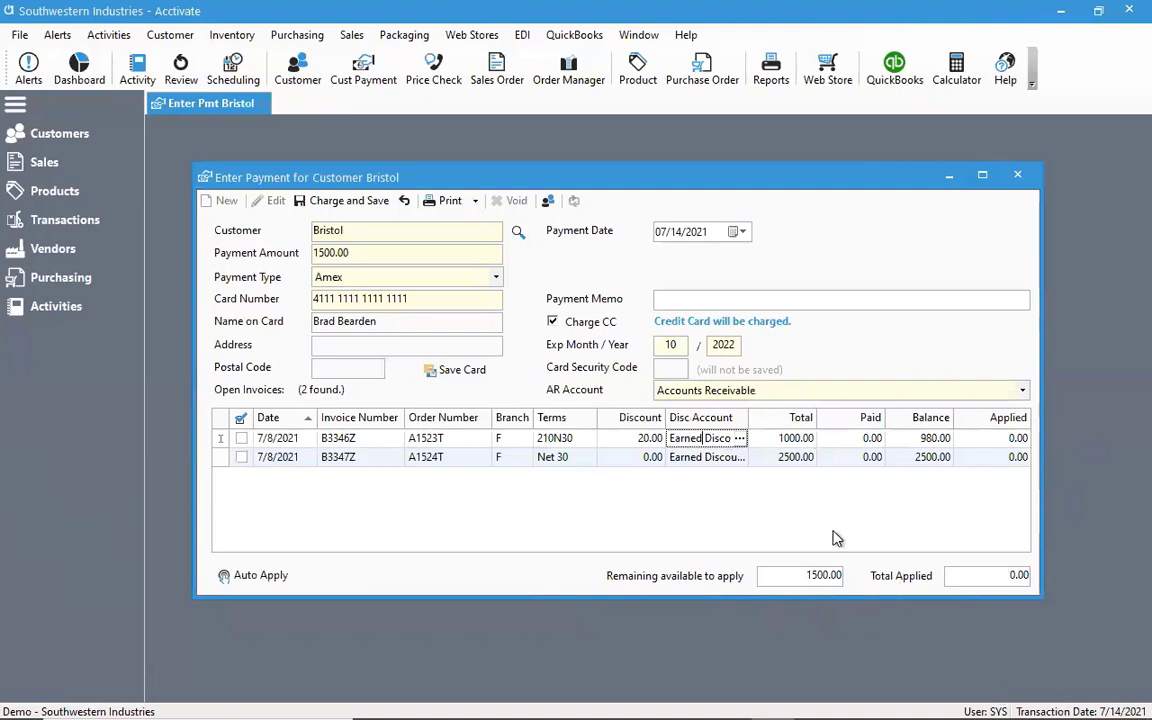
{"action": "left_click", "coordinate": [740, 439]}
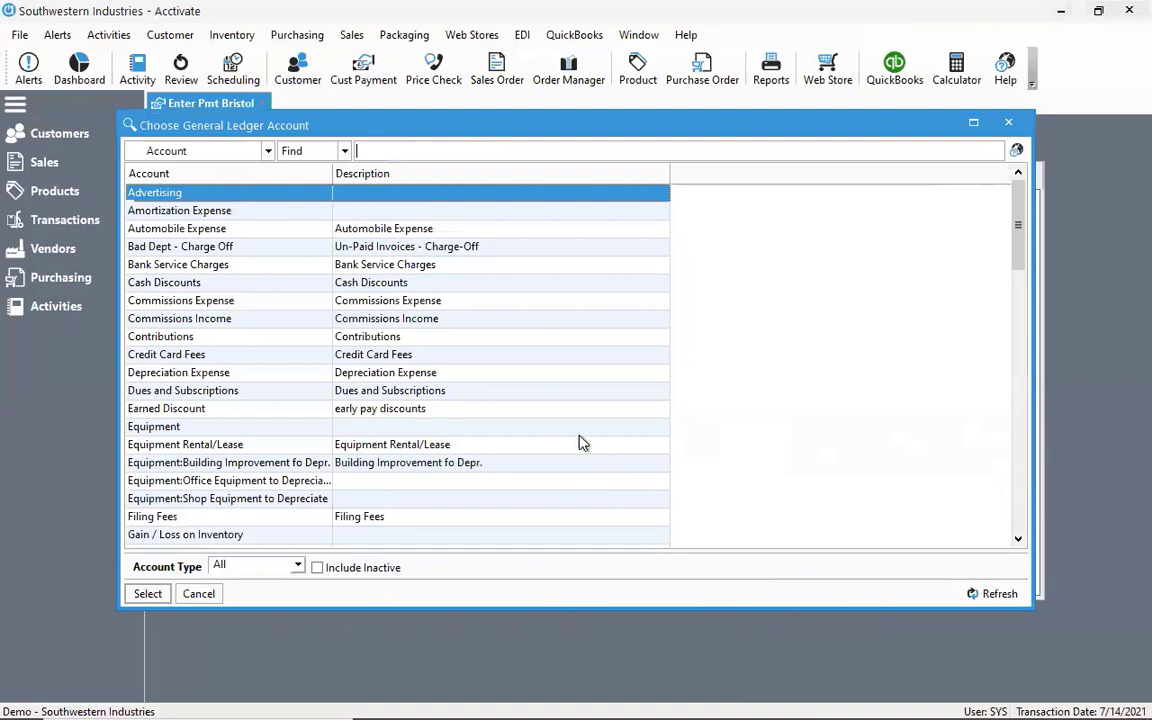
{"action": "type", "text": "earn"}
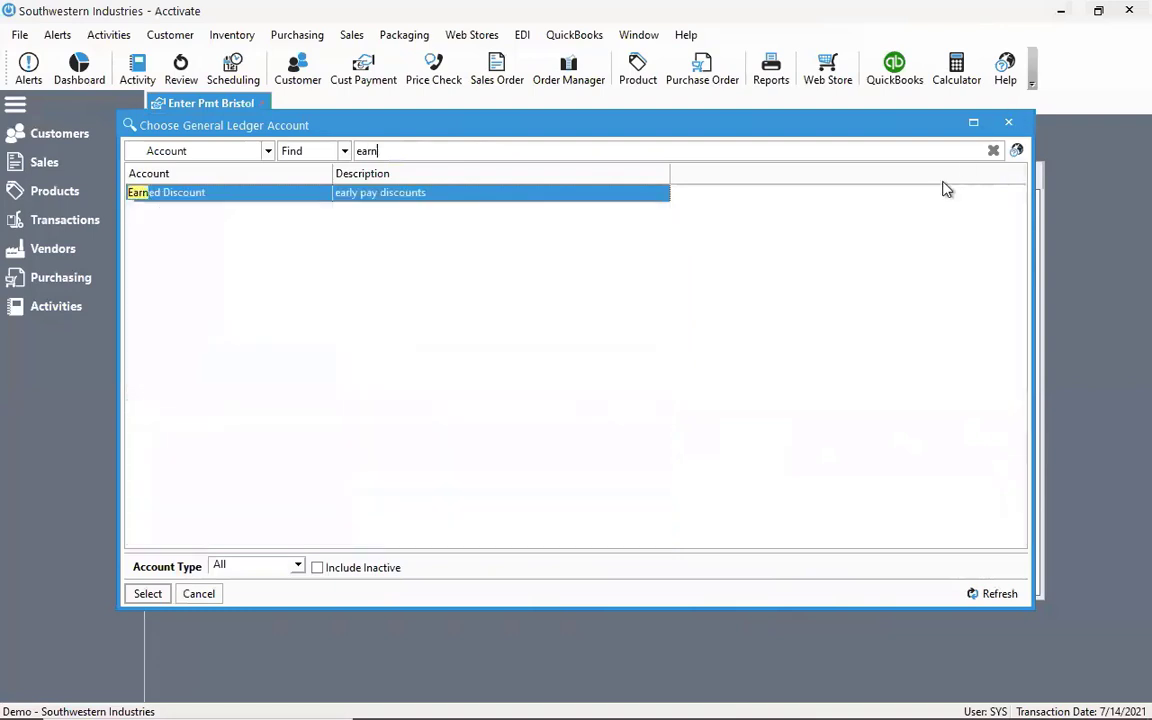
{"action": "left_click", "coordinate": [148, 594]}
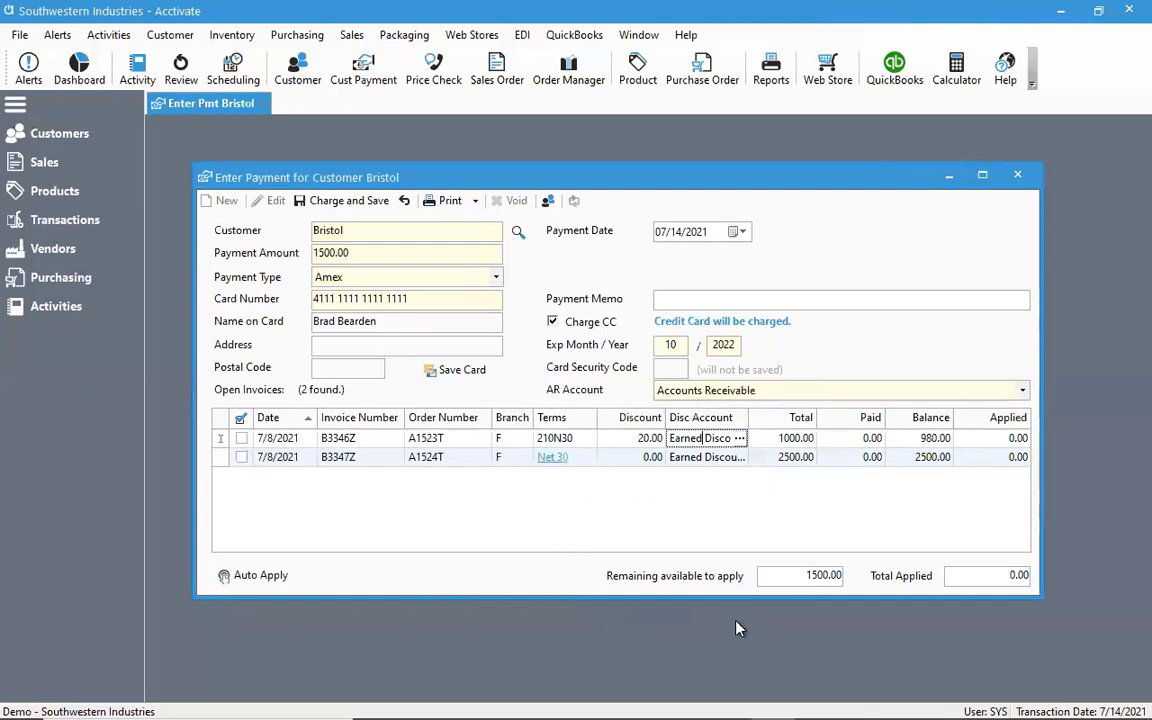
Apply the payment to the invoice with 210N30 terms, and switch Charge CC off and on again
{"action": "left_click", "coordinate": [242, 443]}
{"action": "left_click", "coordinate": [241, 441]}
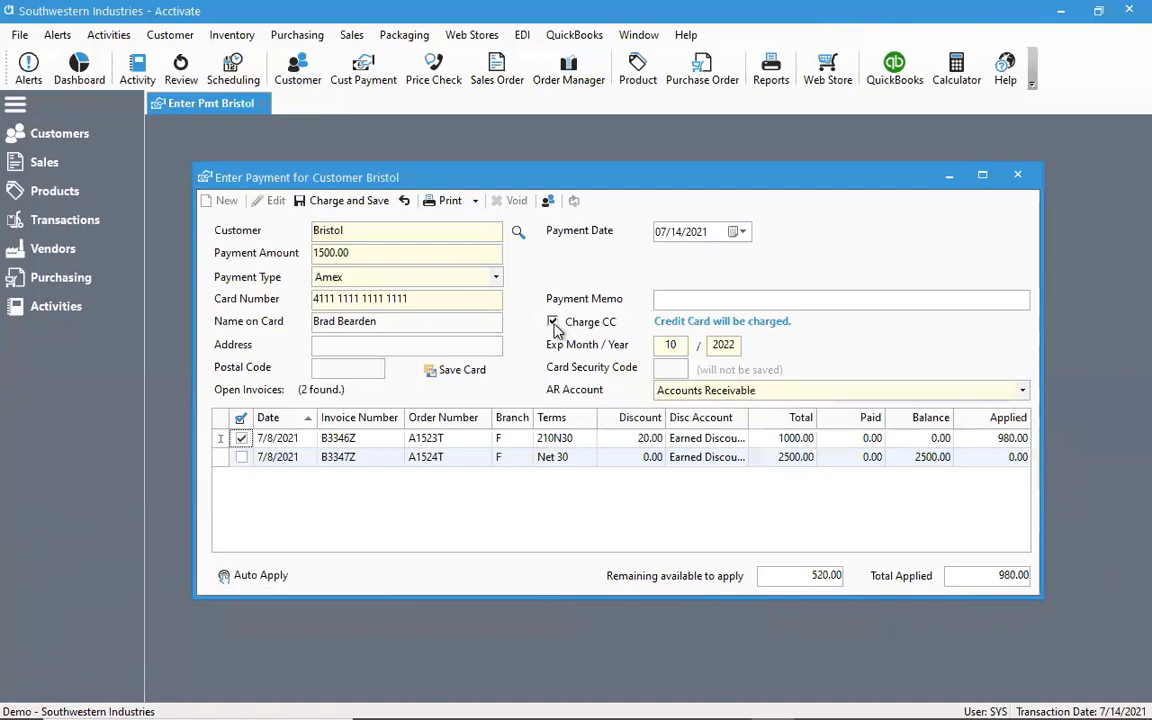
{"action": "left_click", "coordinate": [554, 326]}
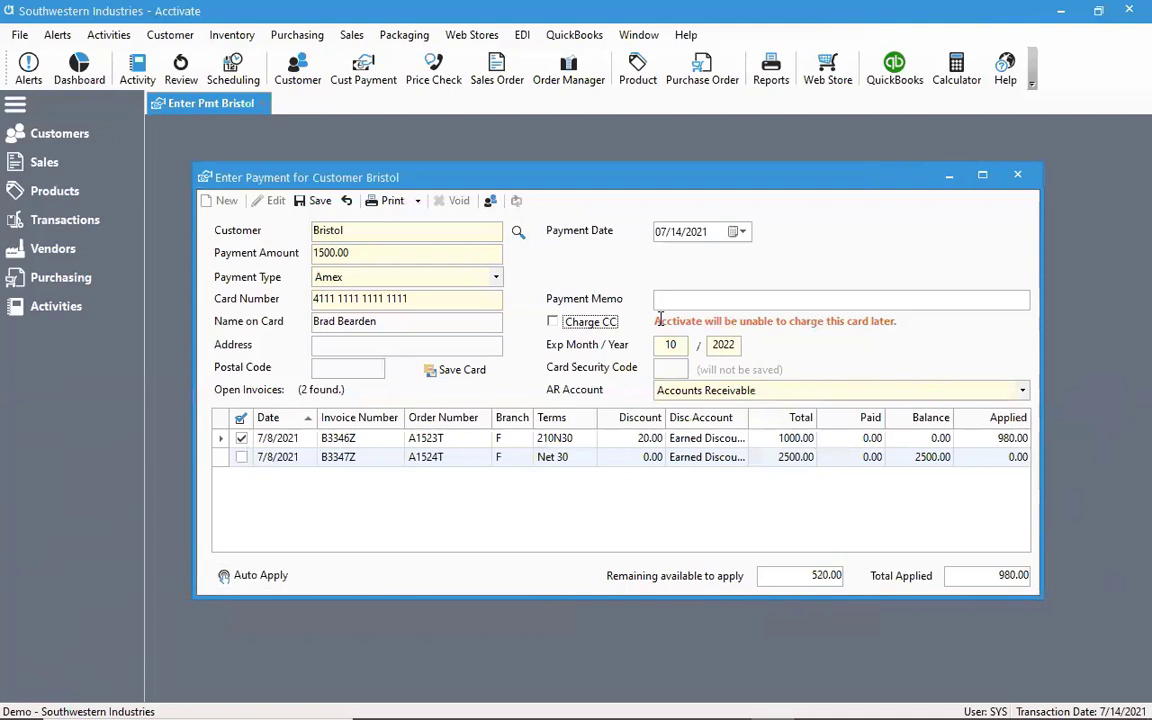
{"action": "left_click", "coordinate": [555, 322]}
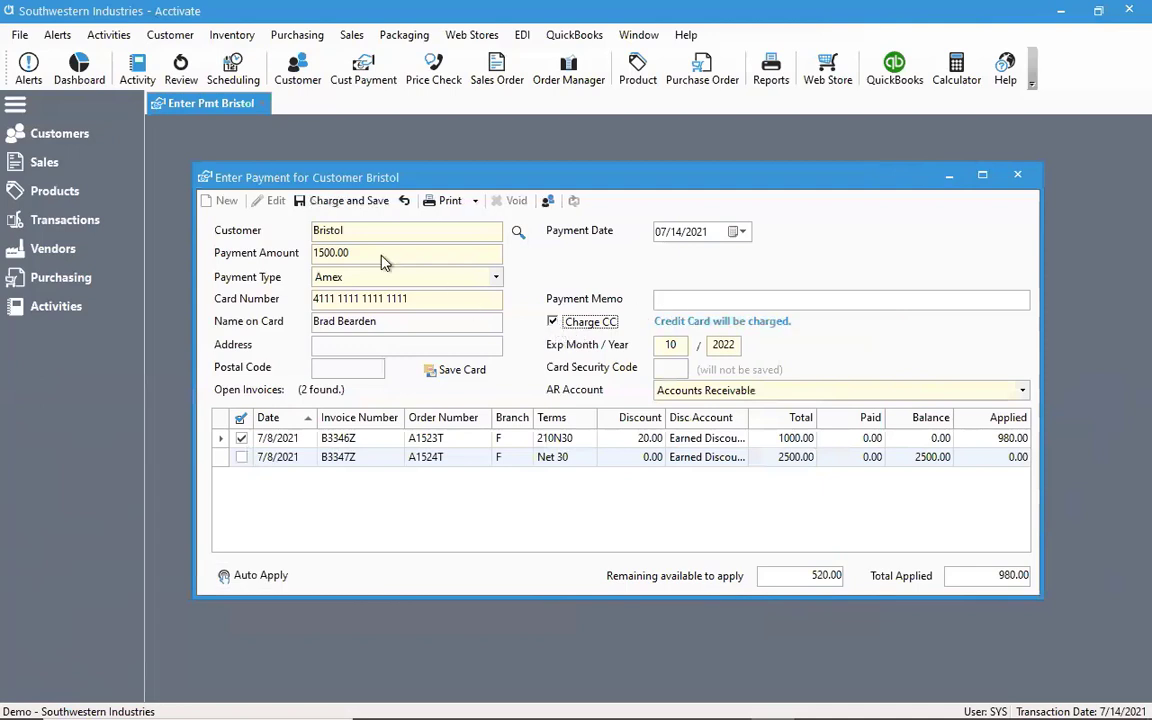
Charge and save the Bristol payment, accept leaving the overpayment as credit, and close the payment receipt
{"action": "left_click", "coordinate": [346, 203]}
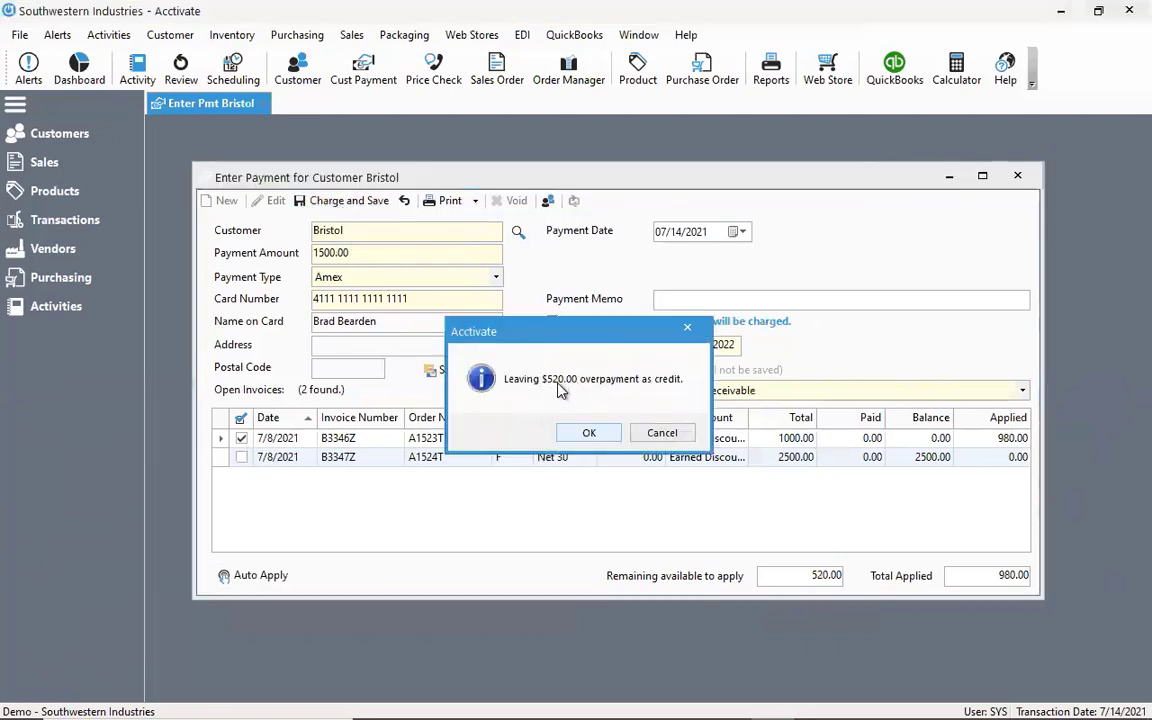
{"action": "left_click", "coordinate": [589, 436]}
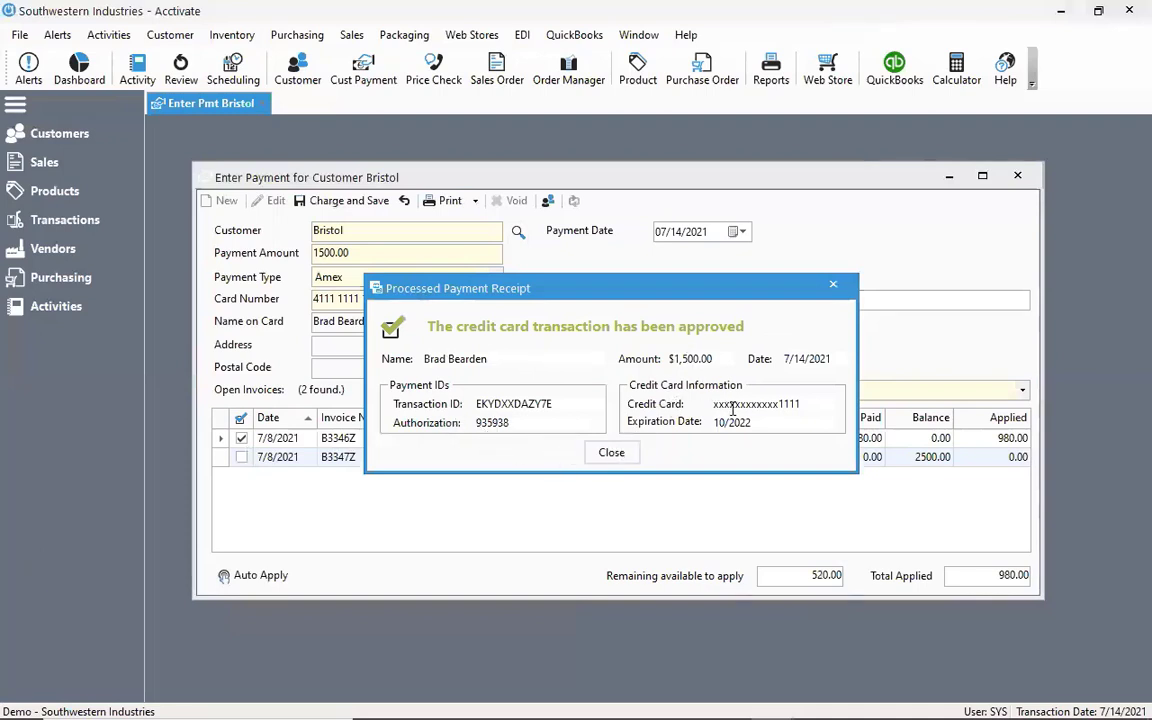
{"action": "left_click", "coordinate": [610, 452]}
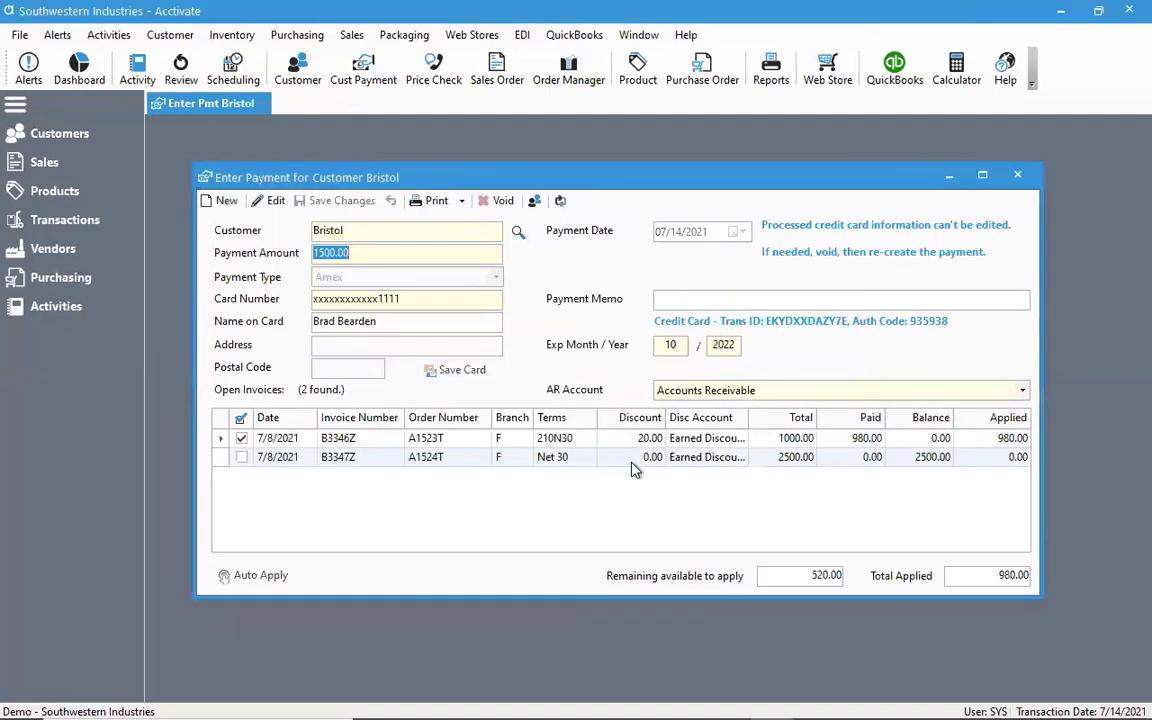
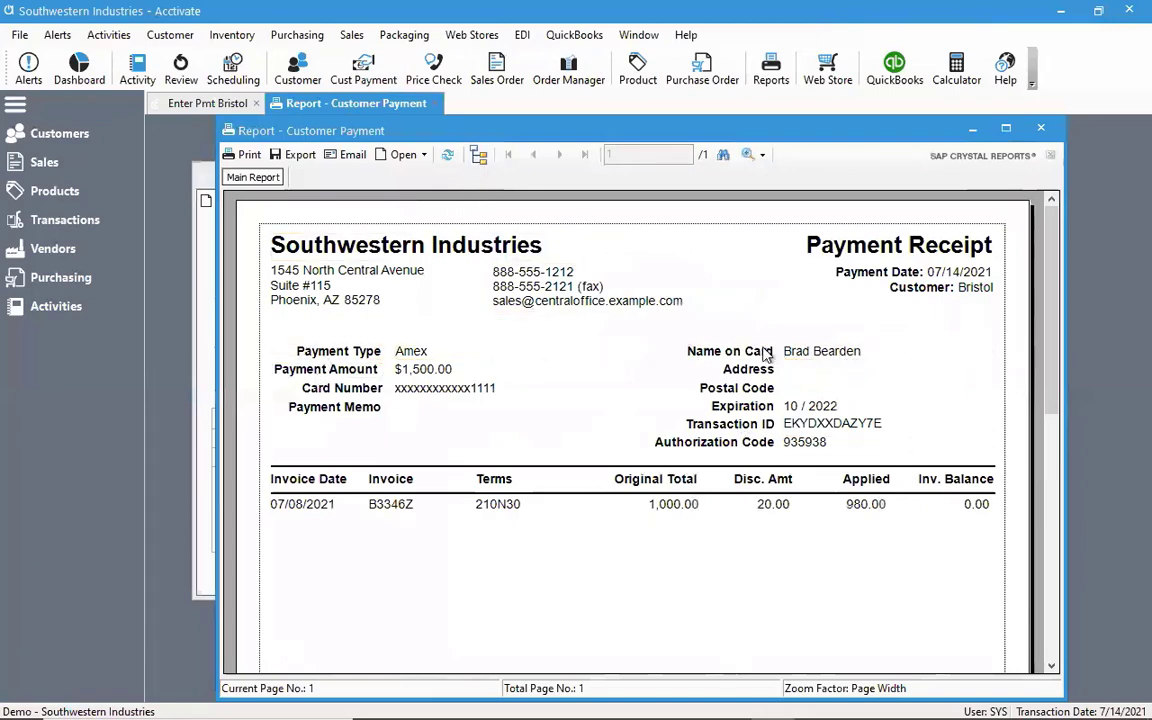
Review the Bristol payment receipt down to the amount paid, applied, discount and unapplied totals, and close the report
{"action": "scroll", "coordinate": [509, 378], "scroll_direction": "down", "scroll_amount": 2}
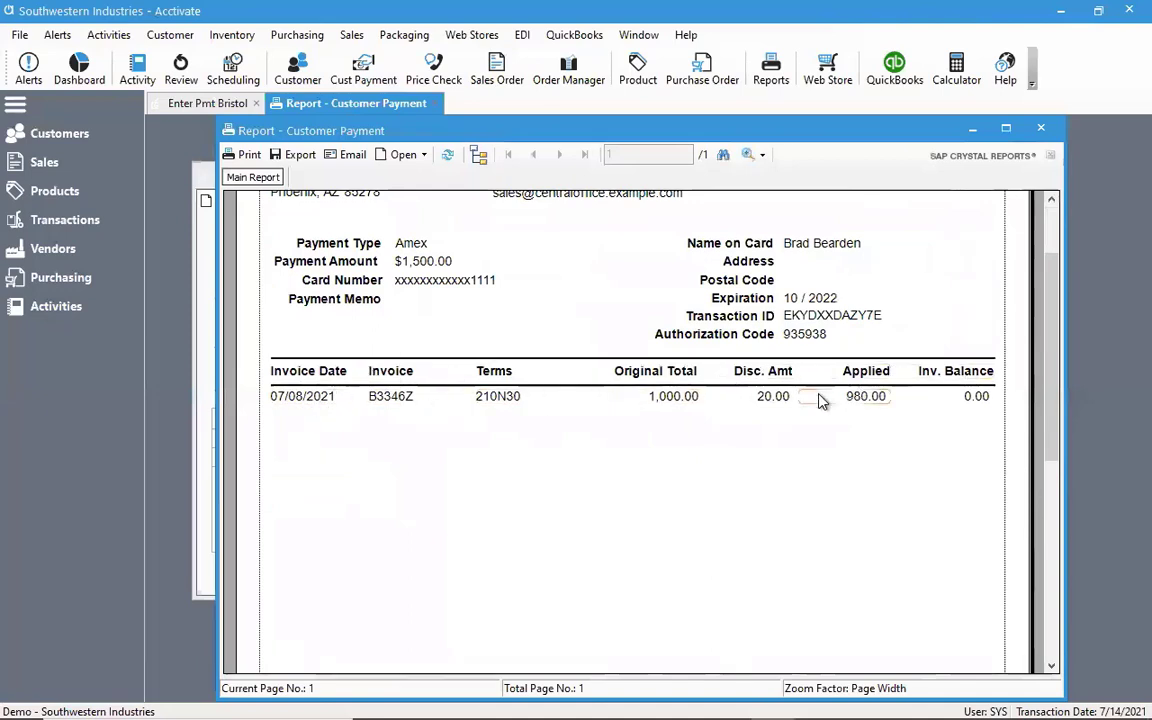
{"action": "scroll", "coordinate": [895, 408], "scroll_direction": "down", "scroll_amount": 5}
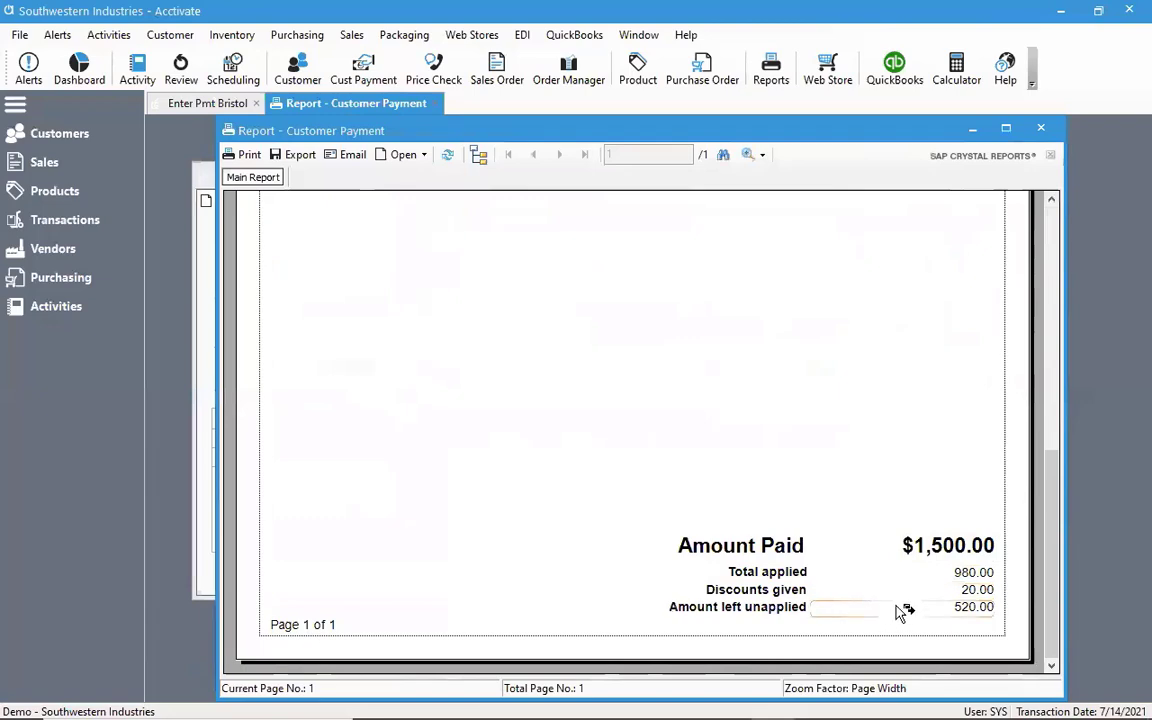
{"action": "left_click", "coordinate": [1042, 130]}
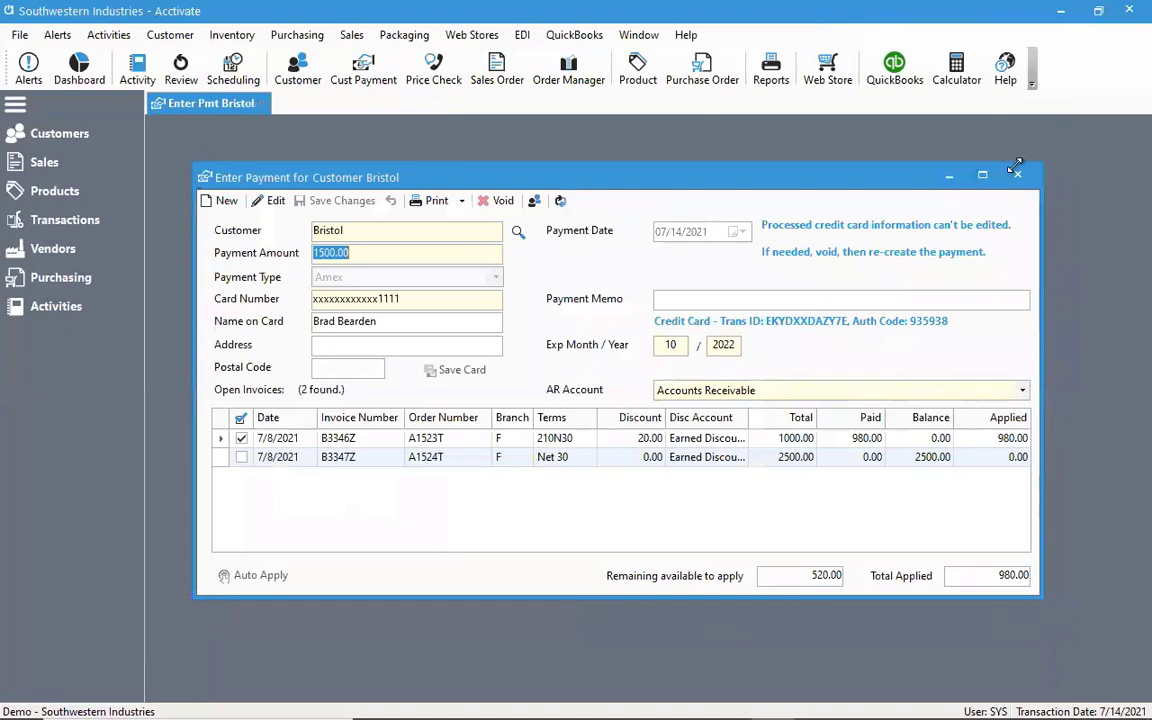
View the print and email options available for the saved Bristol payment
{"action": "left_click", "coordinate": [464, 202]}
{"action": "left_click", "coordinate": [470, 221]}
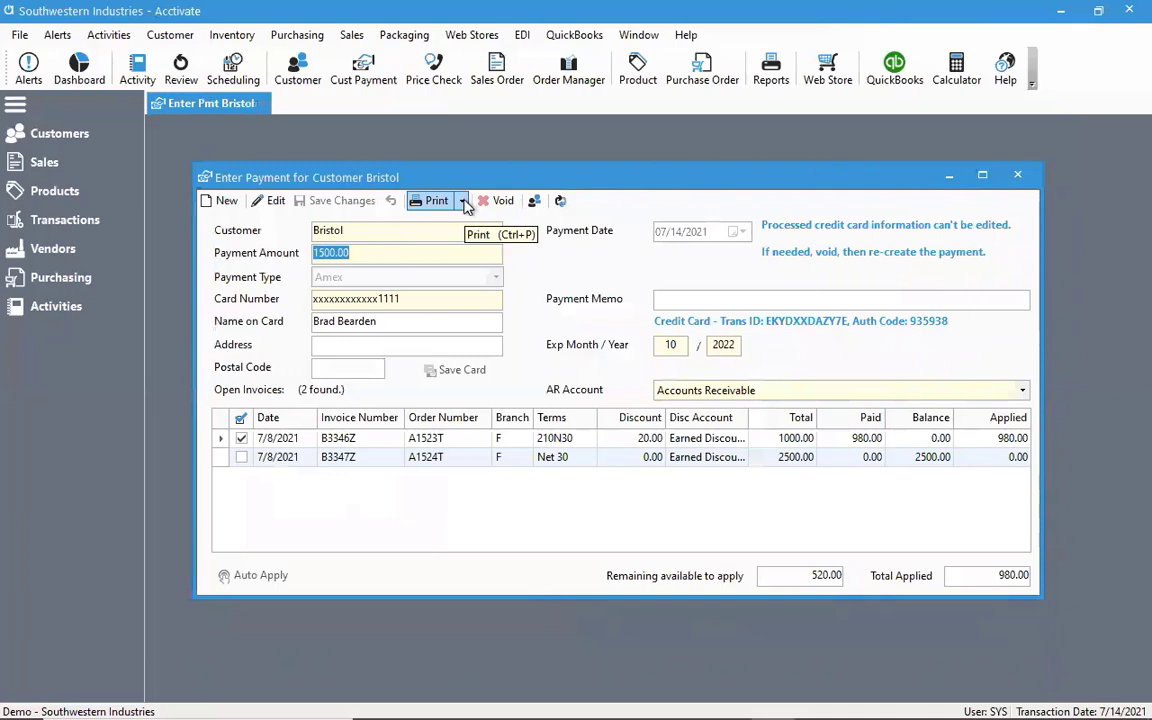
{"action": "left_click", "coordinate": [464, 202]}
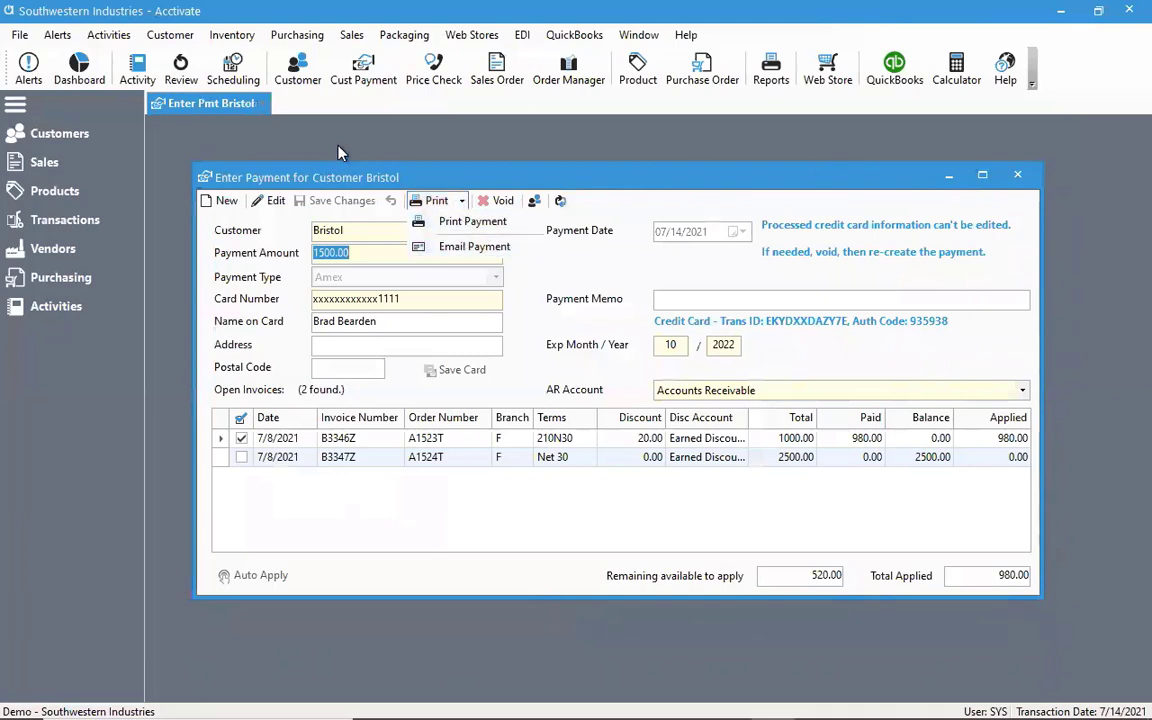
{"action": "left_click", "coordinate": [303, 130]}
Create a new message template named Payment Receipt with the type Payment, and begin its body
{"action": "left_click", "coordinate": [20, 36]}
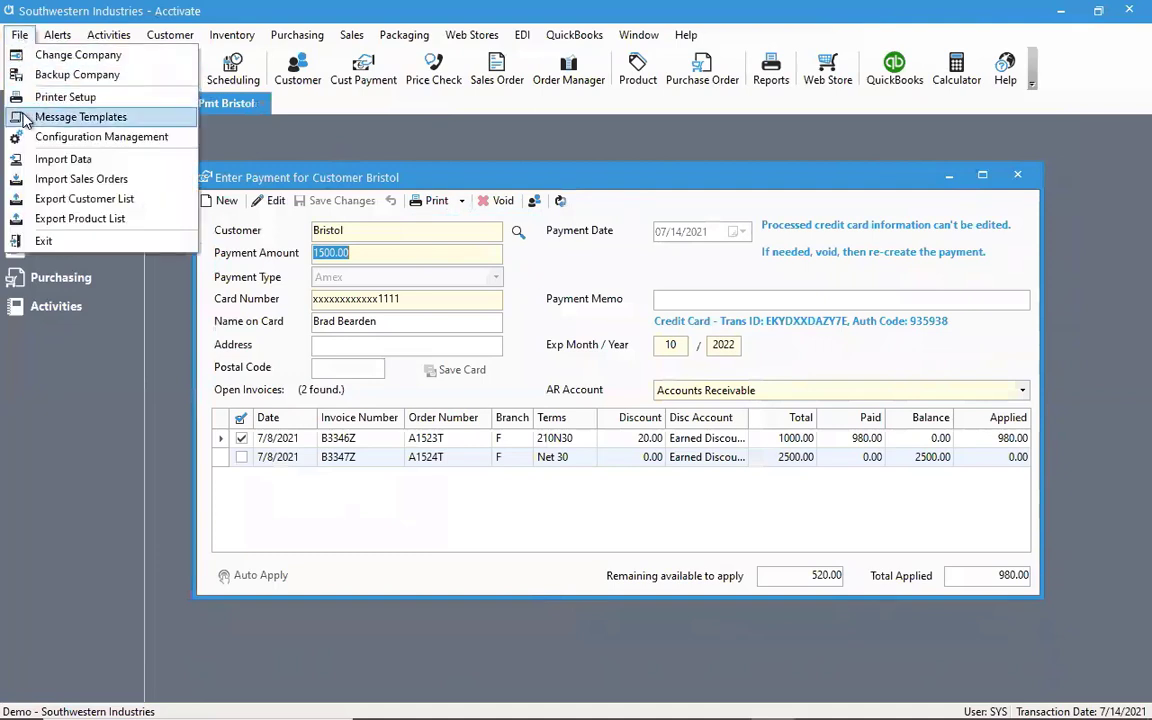
{"action": "left_click", "coordinate": [80, 117]}
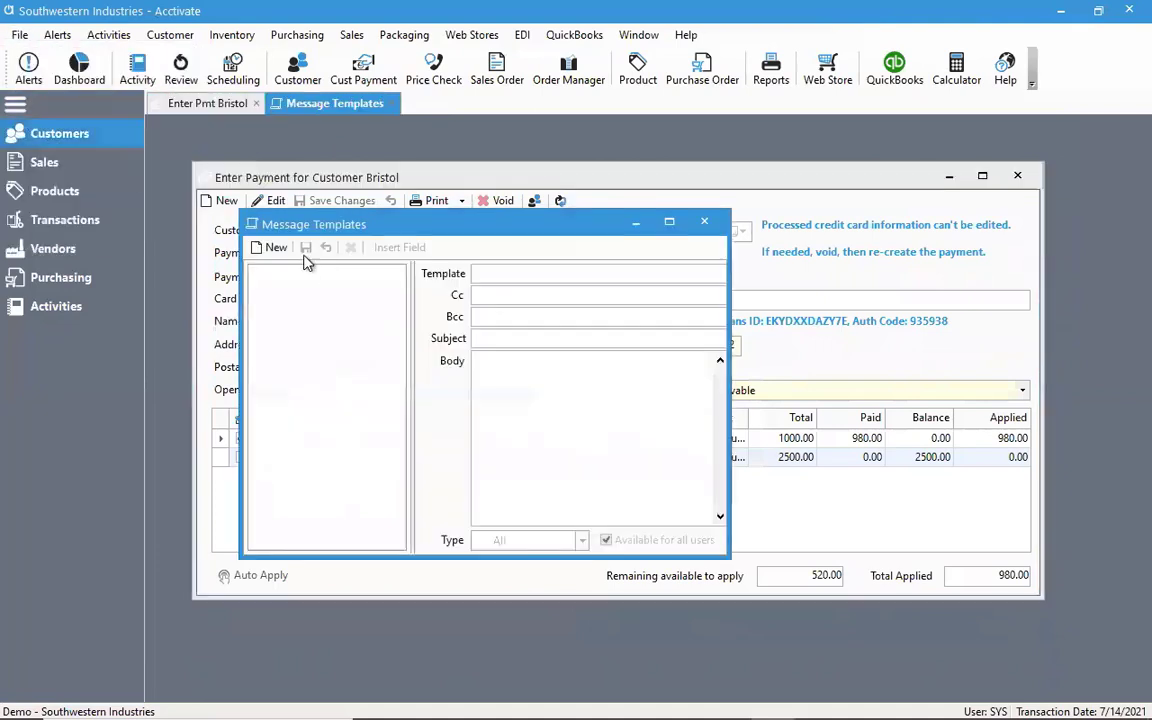
{"action": "left_click", "coordinate": [278, 248]}
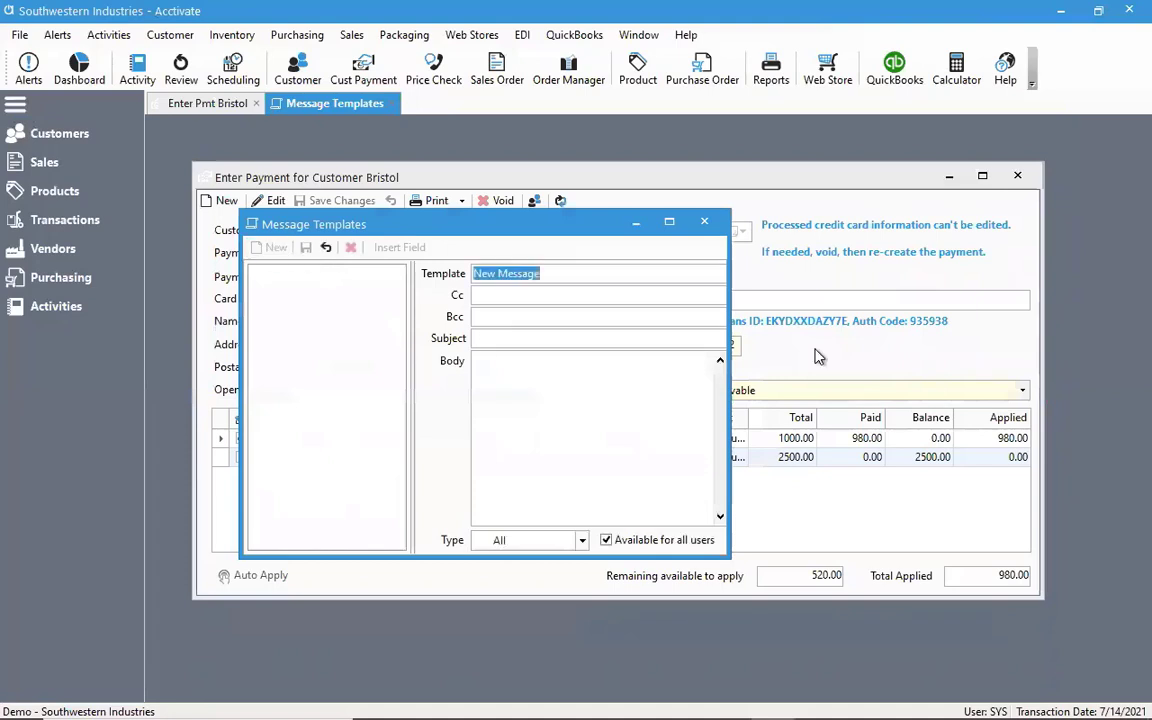
{"action": "type", "text": "Payment"}
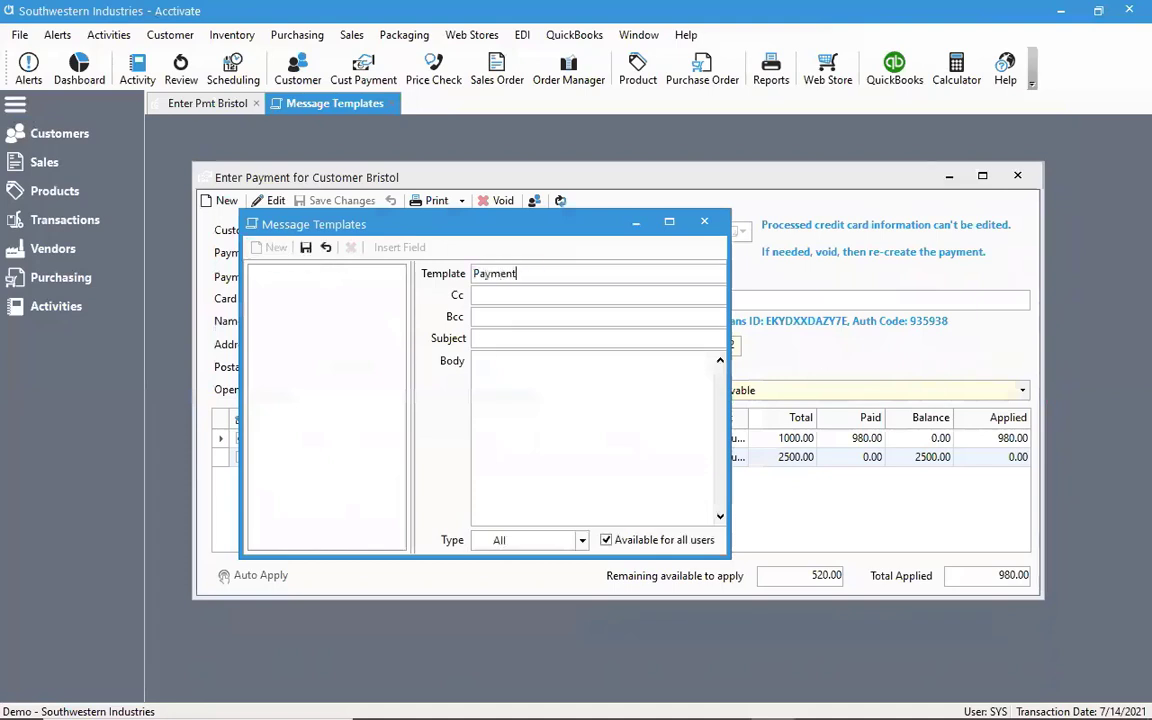
{"action": "type", "text": " Receipt"}
{"action": "key", "text": "Tab"}
{"action": "left_click", "coordinate": [580, 540]}
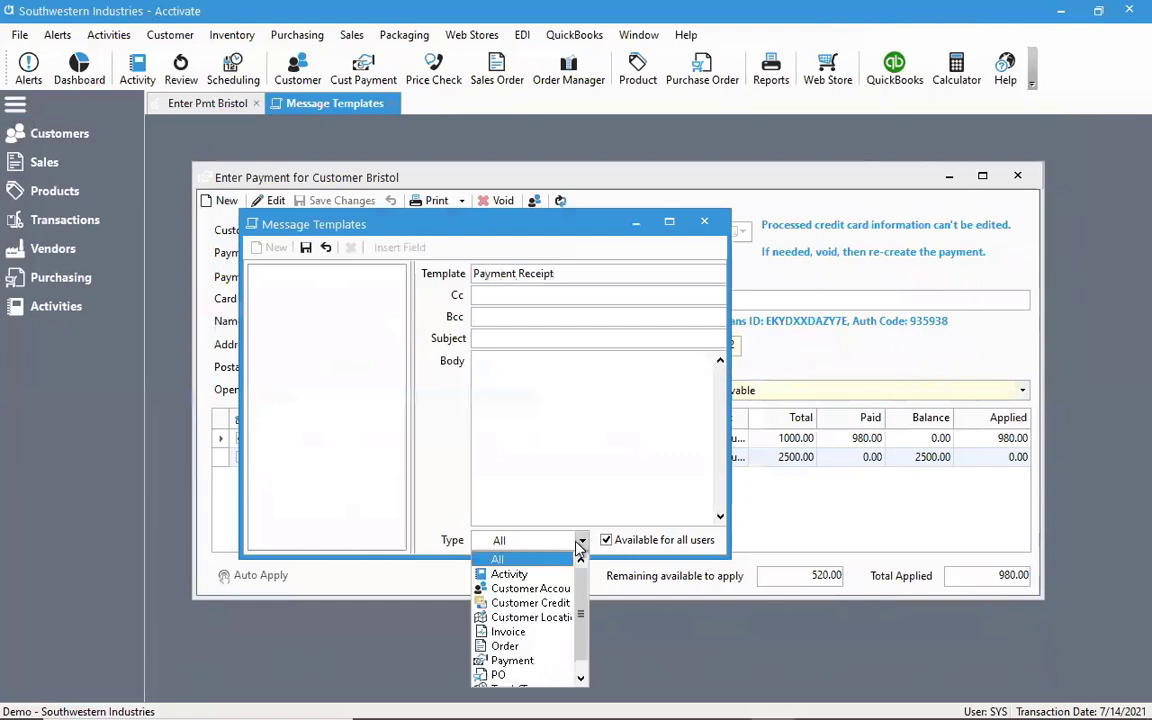
{"action": "left_click", "coordinate": [513, 661]}
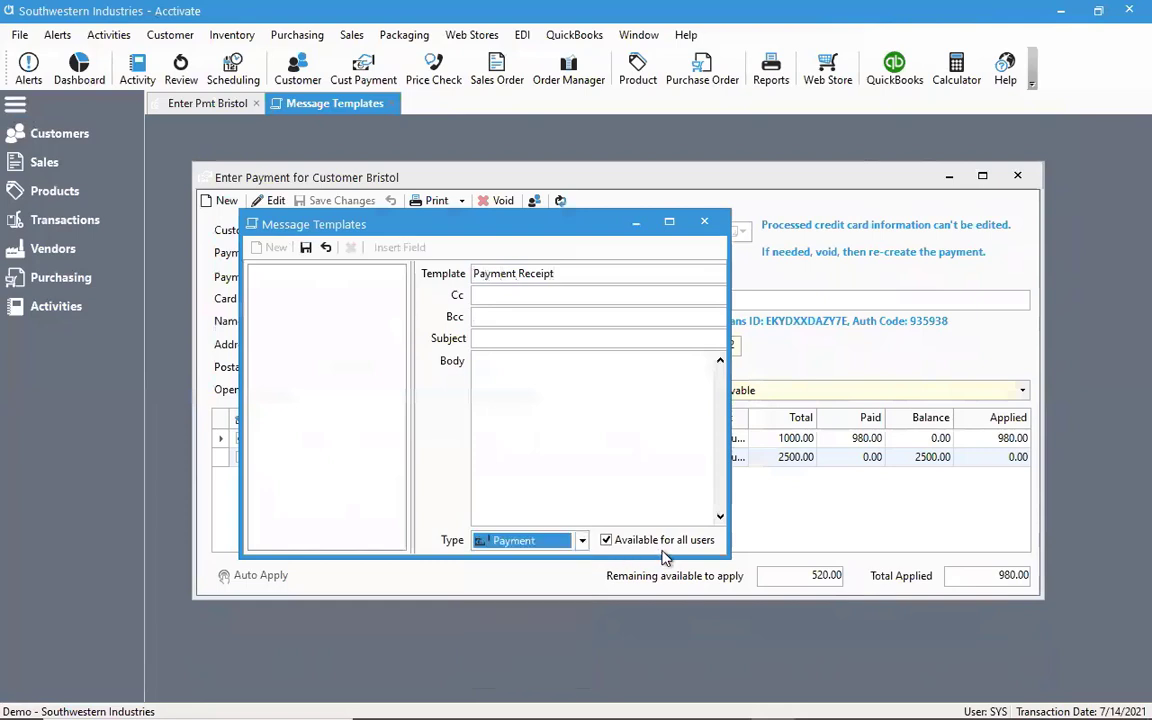
{"action": "left_click", "coordinate": [651, 432]}
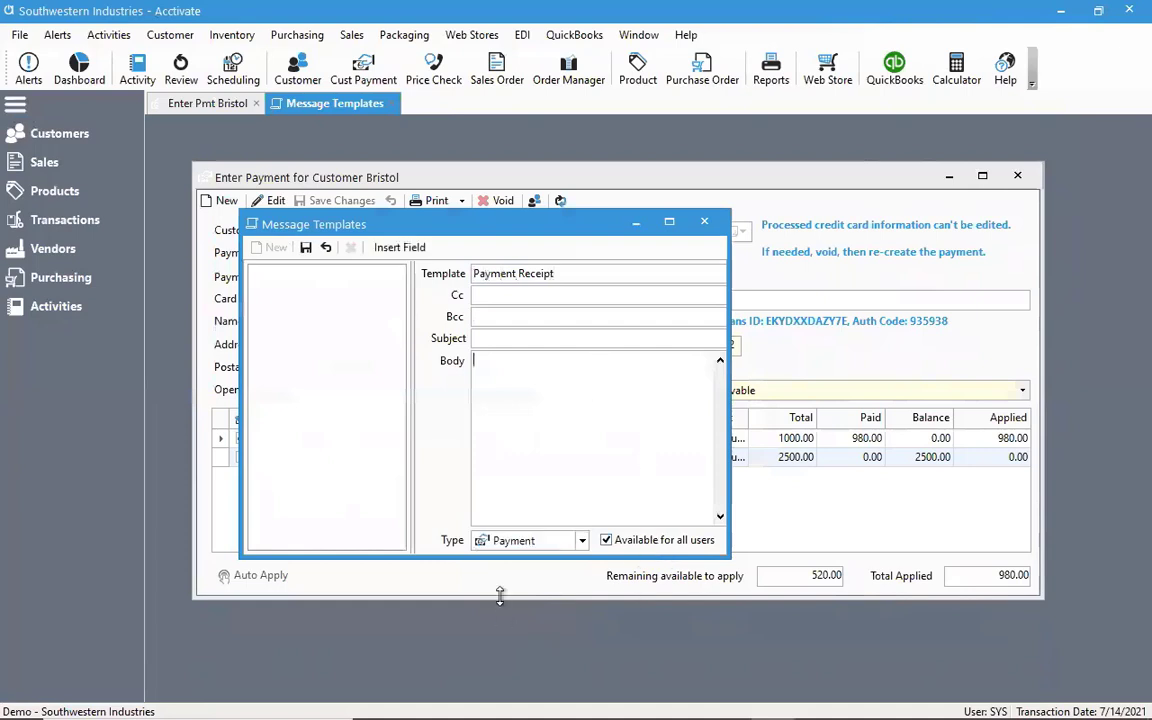
{"action": "left_click", "coordinate": [402, 252]}
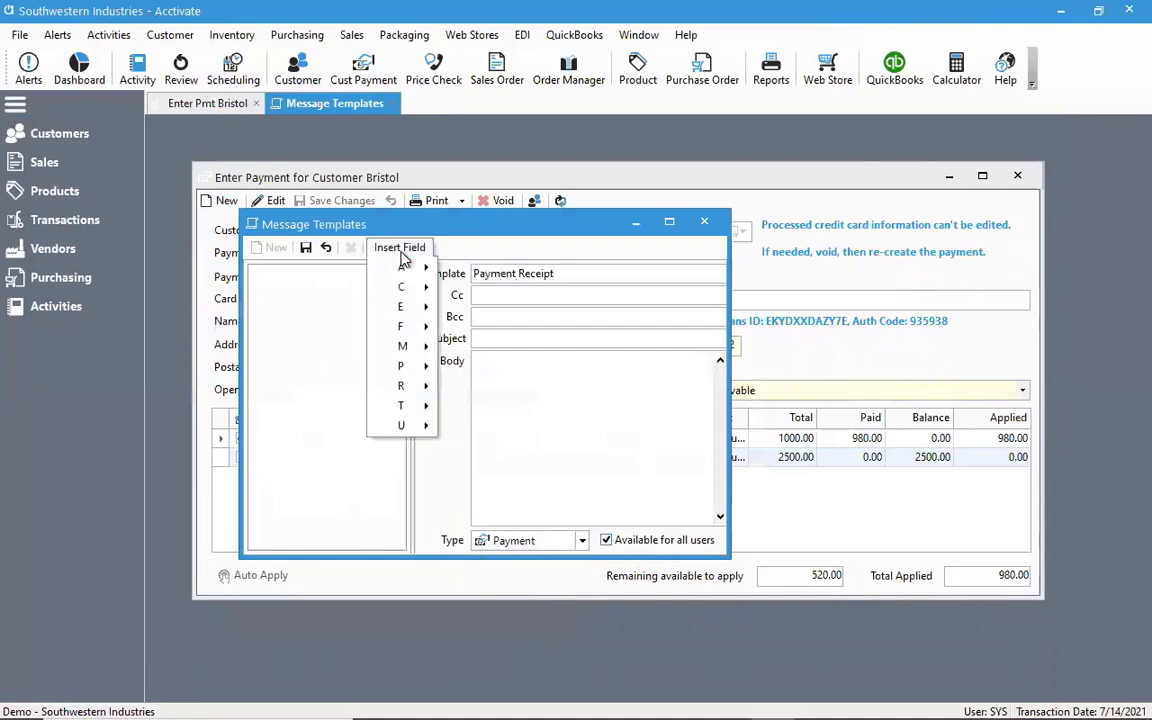
{"action": "mouse_move", "coordinate": [401, 287]}
{"action": "left_click", "coordinate": [489, 368]}
{"action": "left_click_drag", "start_coordinate": [547, 367], "coordinate": [275, 357]}
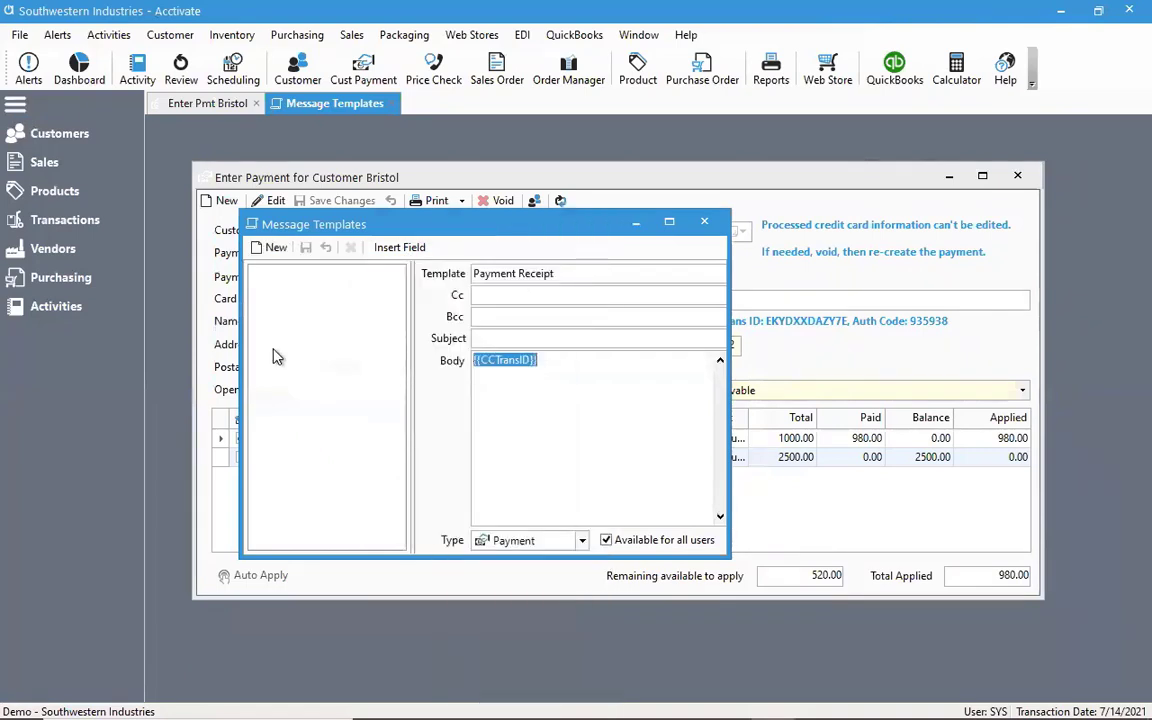
{"action": "key", "text": "Delete"}
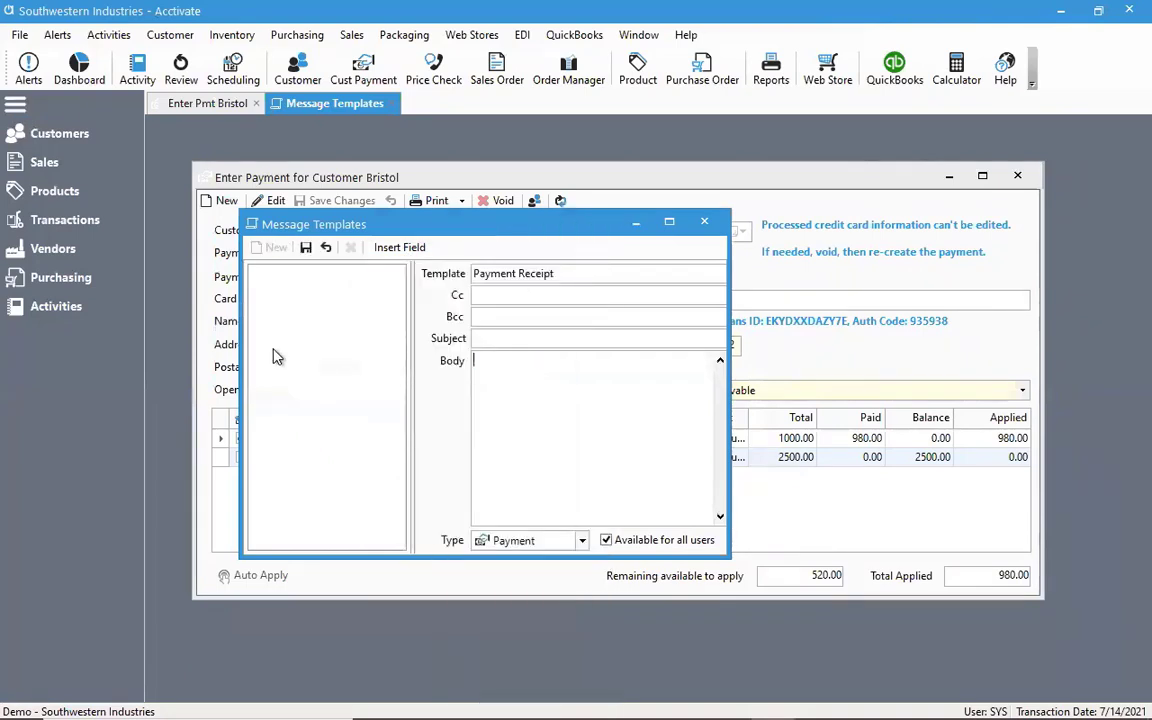
Write "Thank you for your payment" in the template body, followed by the RefNumber field
{"action": "type", "text": "Thank you for "}
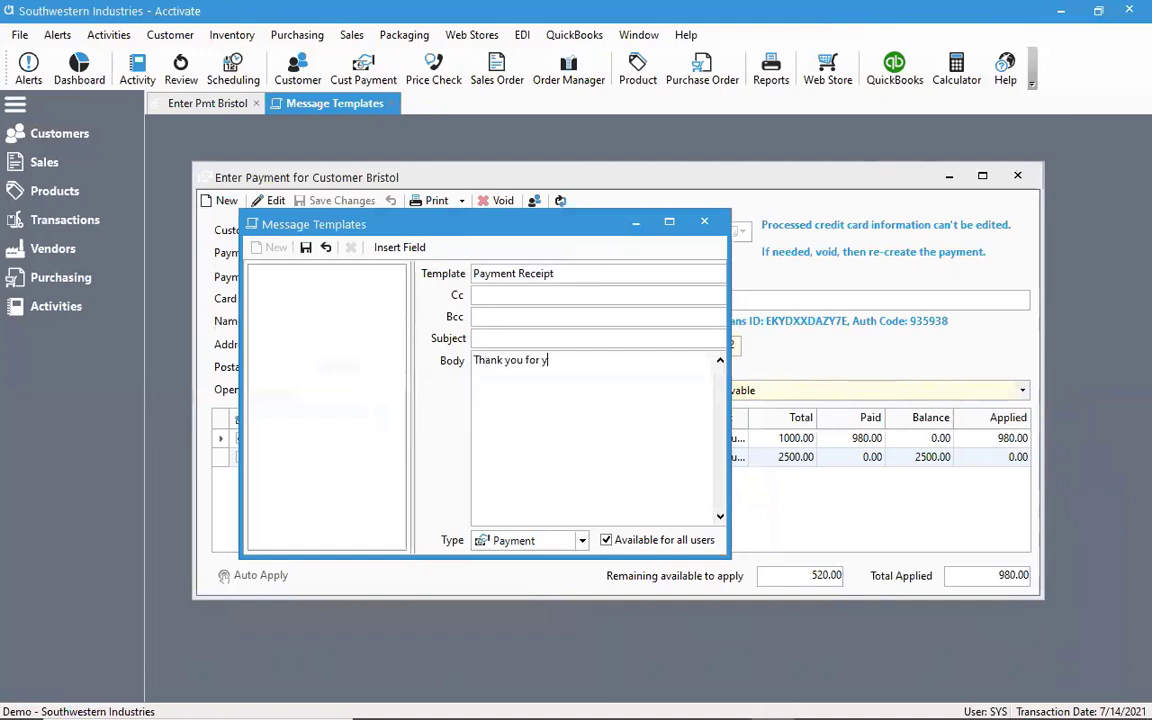
{"action": "type", "text": "your payment"}
{"action": "left_click", "coordinate": [388, 248]}
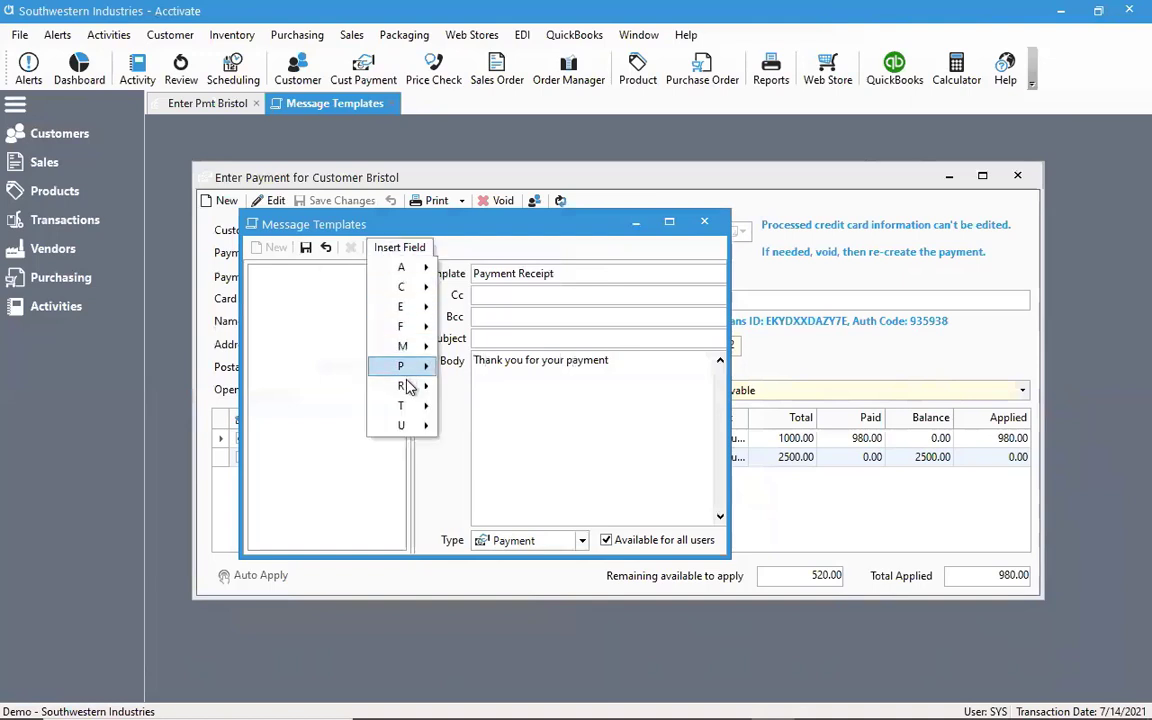
{"action": "mouse_move", "coordinate": [404, 386]}
{"action": "left_click", "coordinate": [452, 392]}
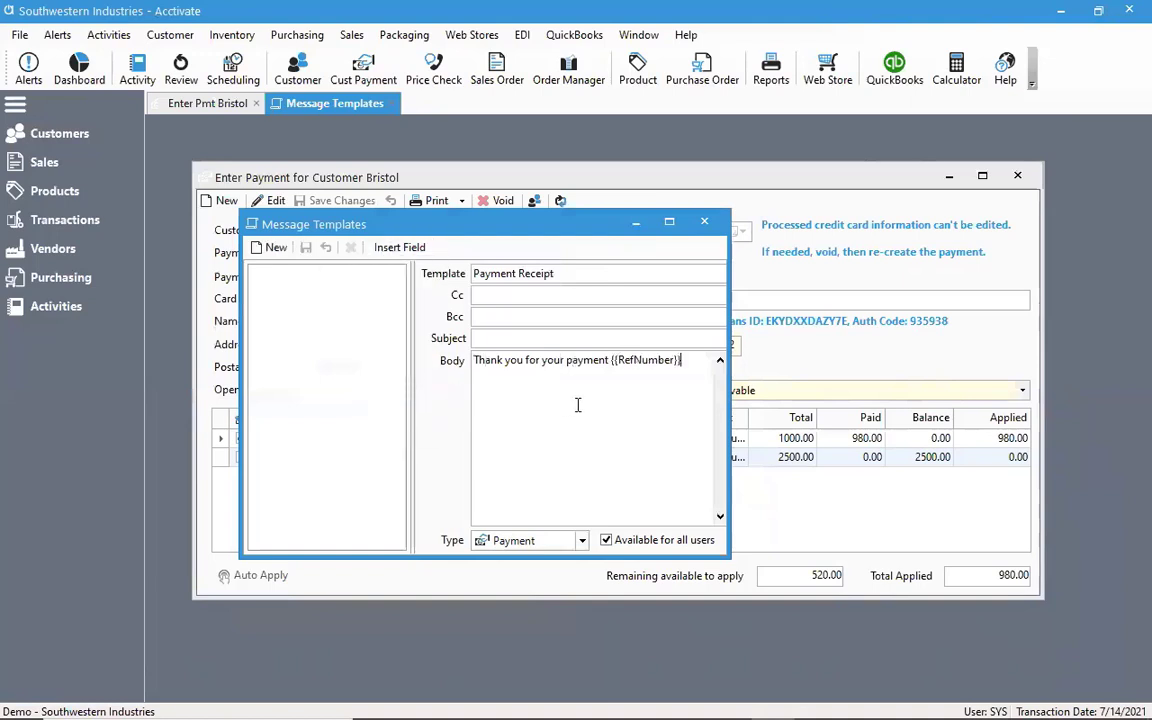
Complete the body with "in the amount of", the Total Amount field and an exclamation mark, then save and close the template
{"action": "type", "text": ", "}
{"action": "type", "text": "n the amount of"}
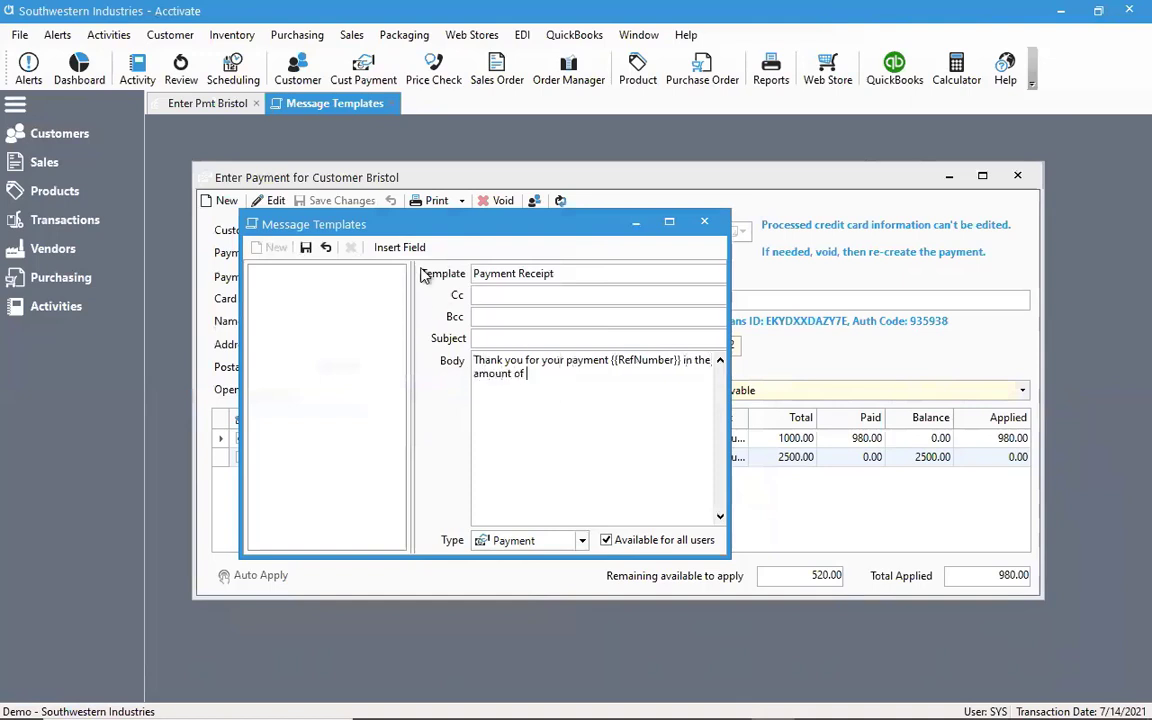
{"action": "left_click", "coordinate": [399, 247]}
{"action": "mouse_move", "coordinate": [404, 408]}
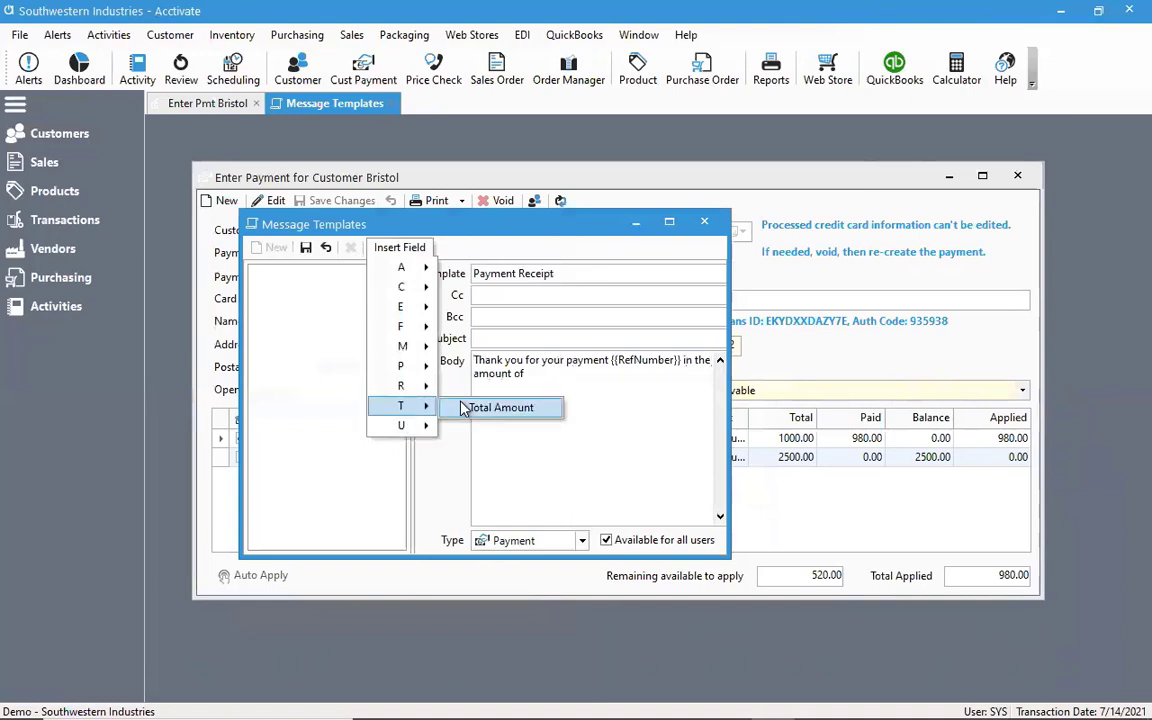
{"action": "left_click", "coordinate": [475, 405]}
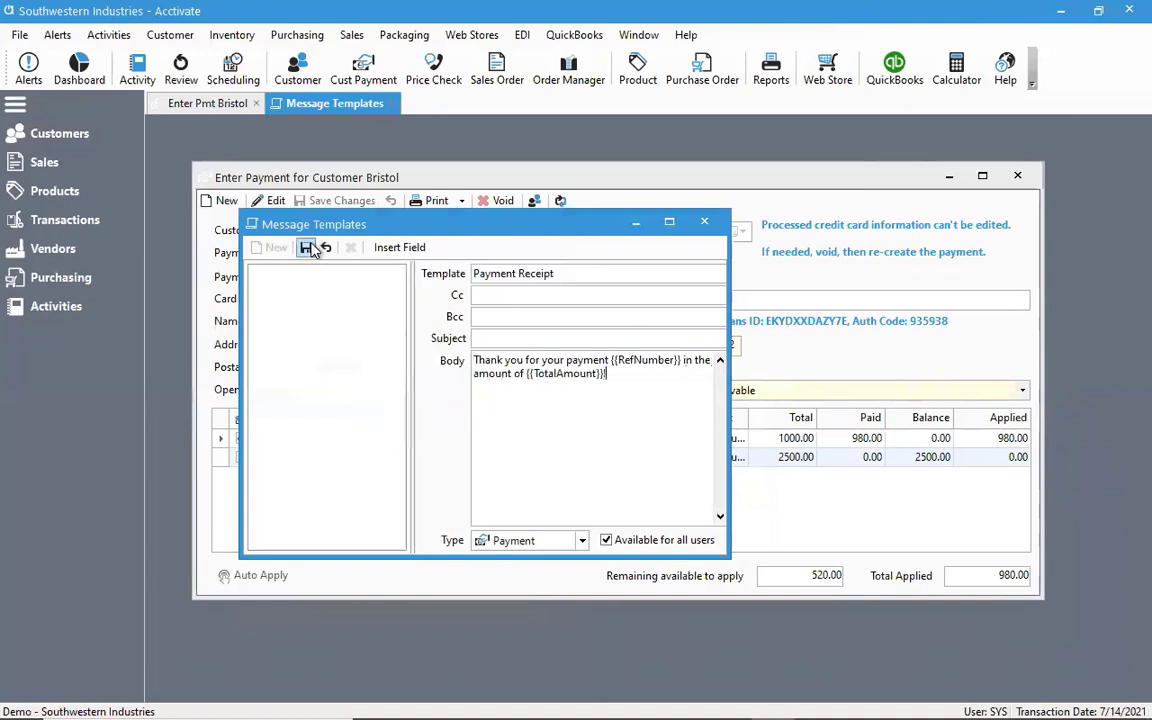
{"action": "left_click", "coordinate": [306, 248]}
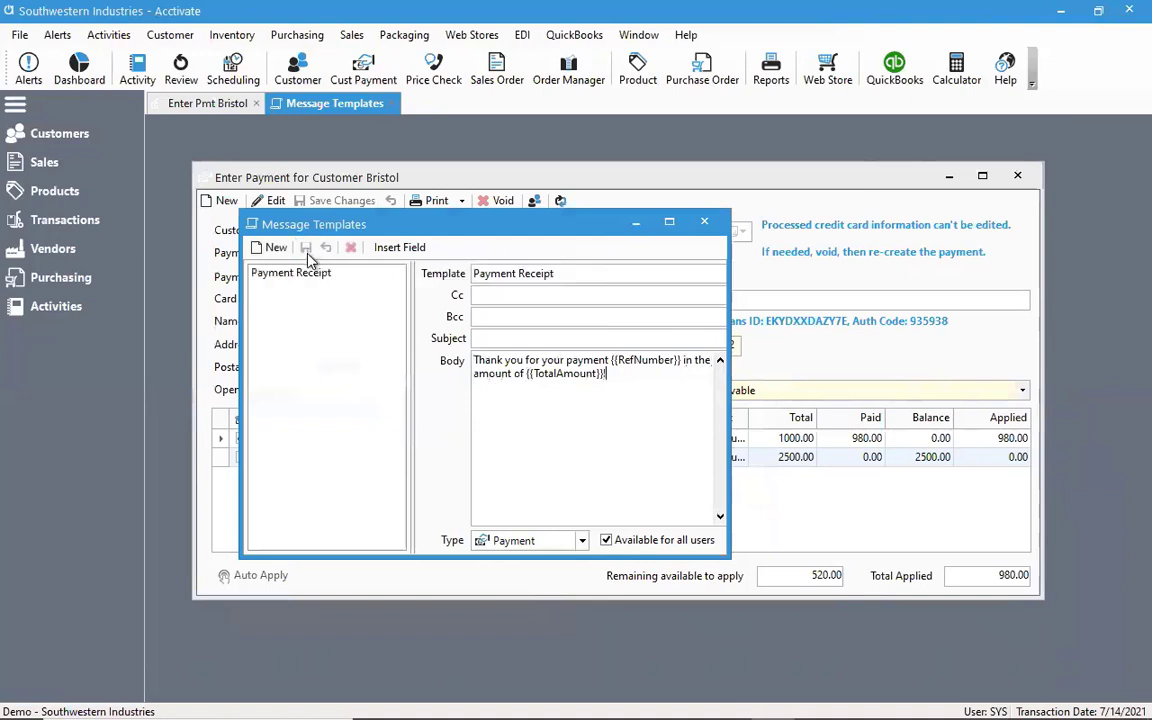
{"action": "left_click", "coordinate": [704, 225]}
Draft an email for the Bristol payment with the Payment Receipt template inserted, and close the message without sending it
{"action": "left_click", "coordinate": [461, 201]}
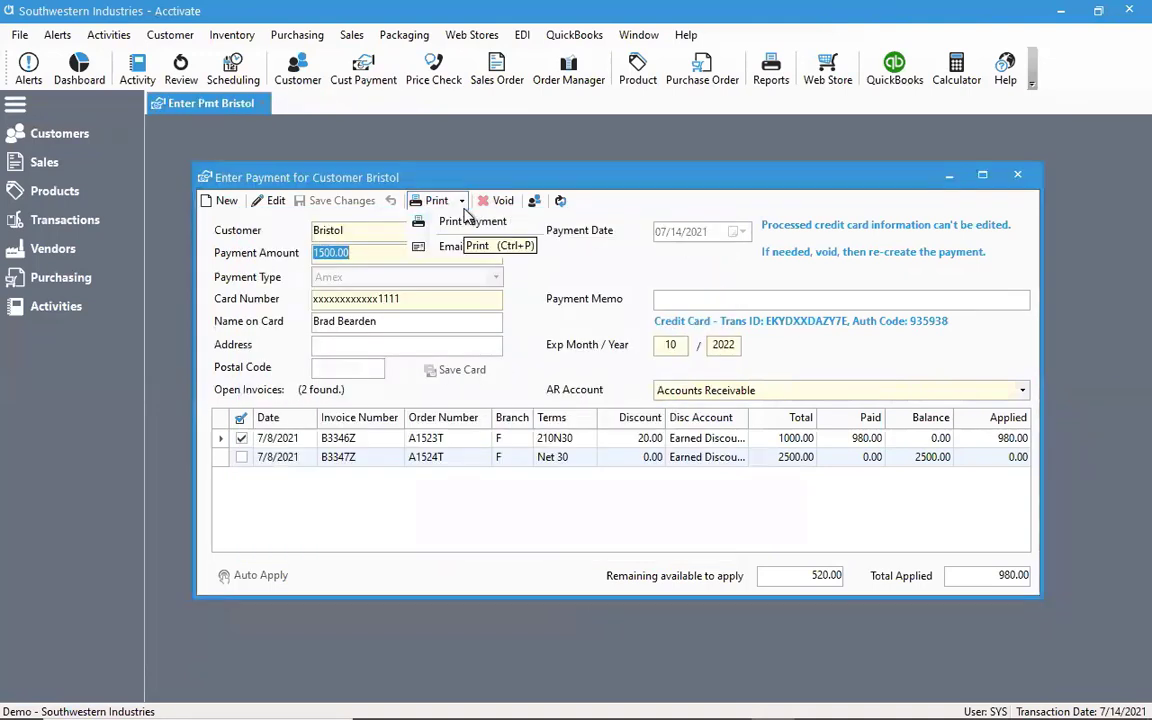
{"action": "left_click", "coordinate": [460, 246]}
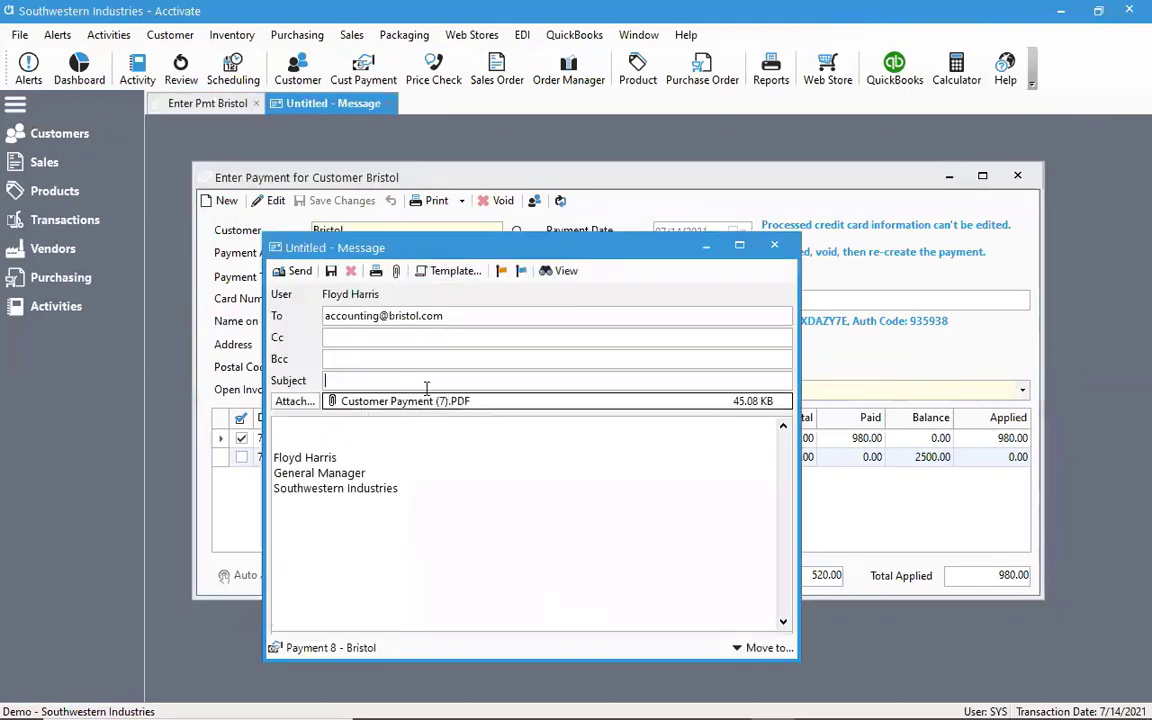
{"action": "left_click", "coordinate": [455, 271]}
{"action": "mouse_move", "coordinate": [466, 294]}
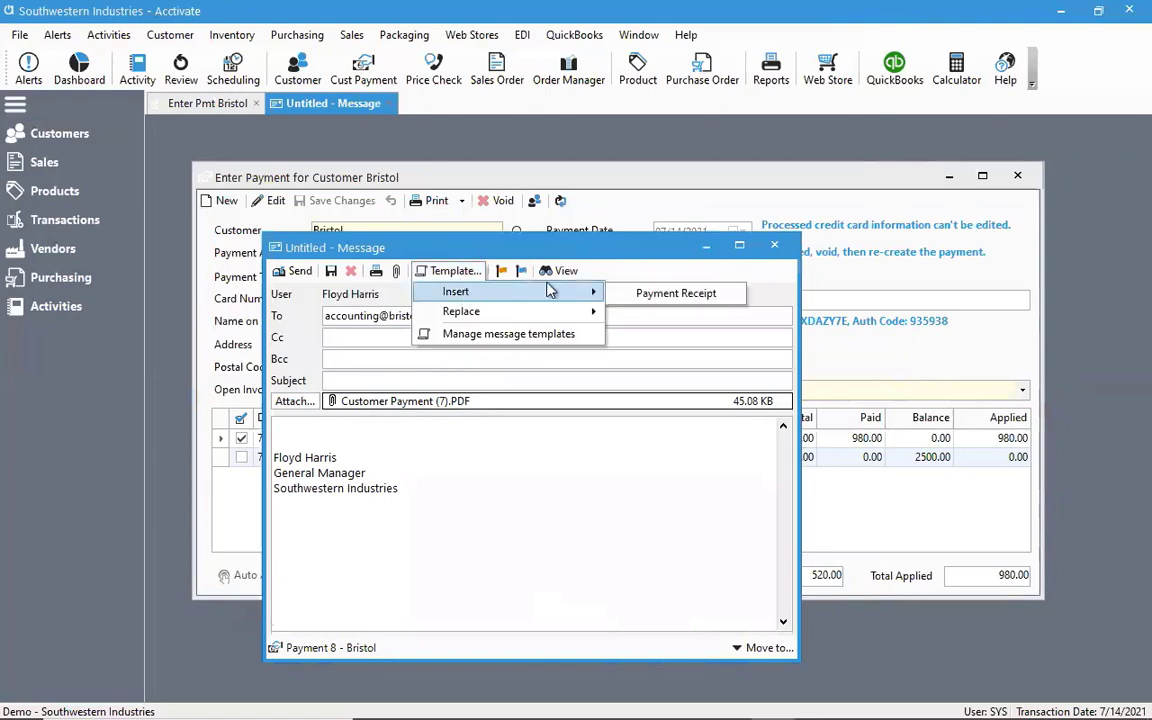
{"action": "left_click", "coordinate": [640, 293]}
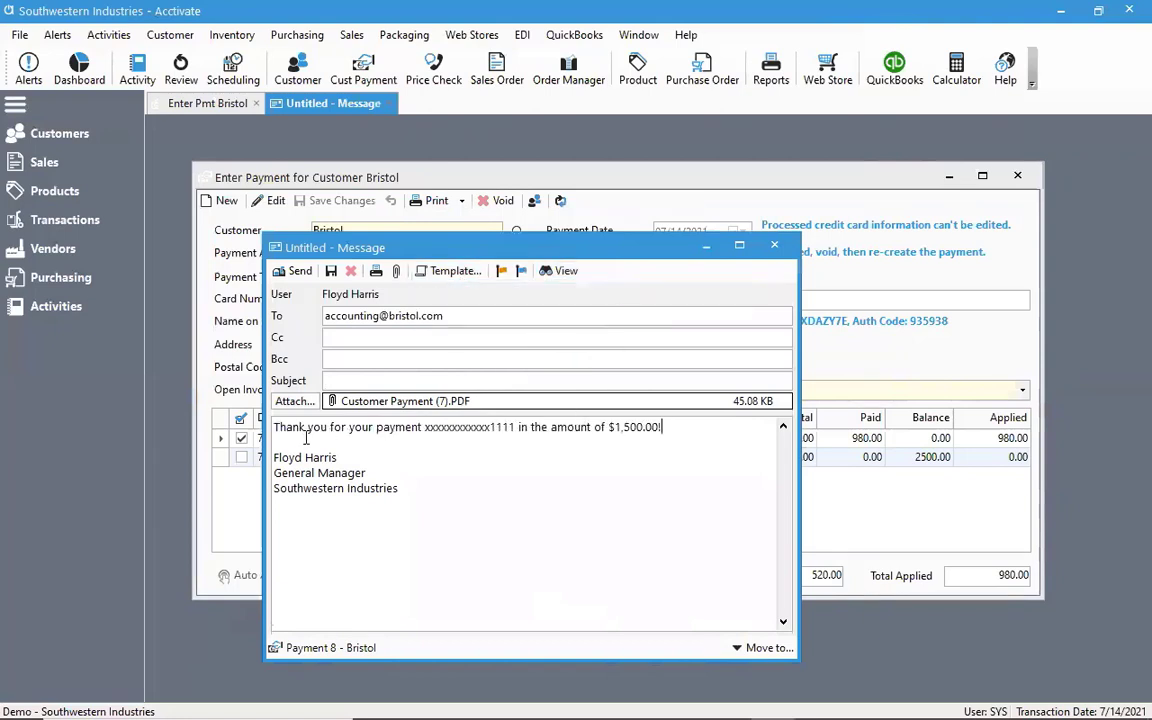
{"action": "left_click_drag", "start_coordinate": [590, 247], "coordinate": [794, 234]}
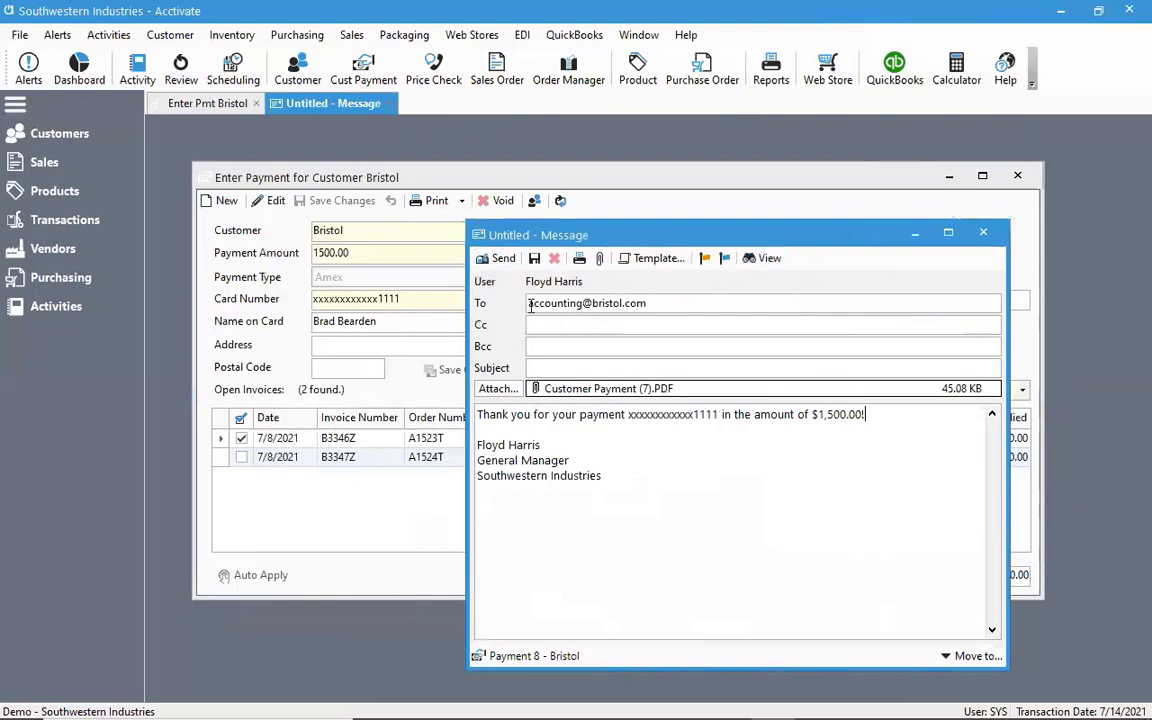
{"action": "left_click", "coordinate": [980, 238]}
{"action": "left_click", "coordinate": [585, 433]}
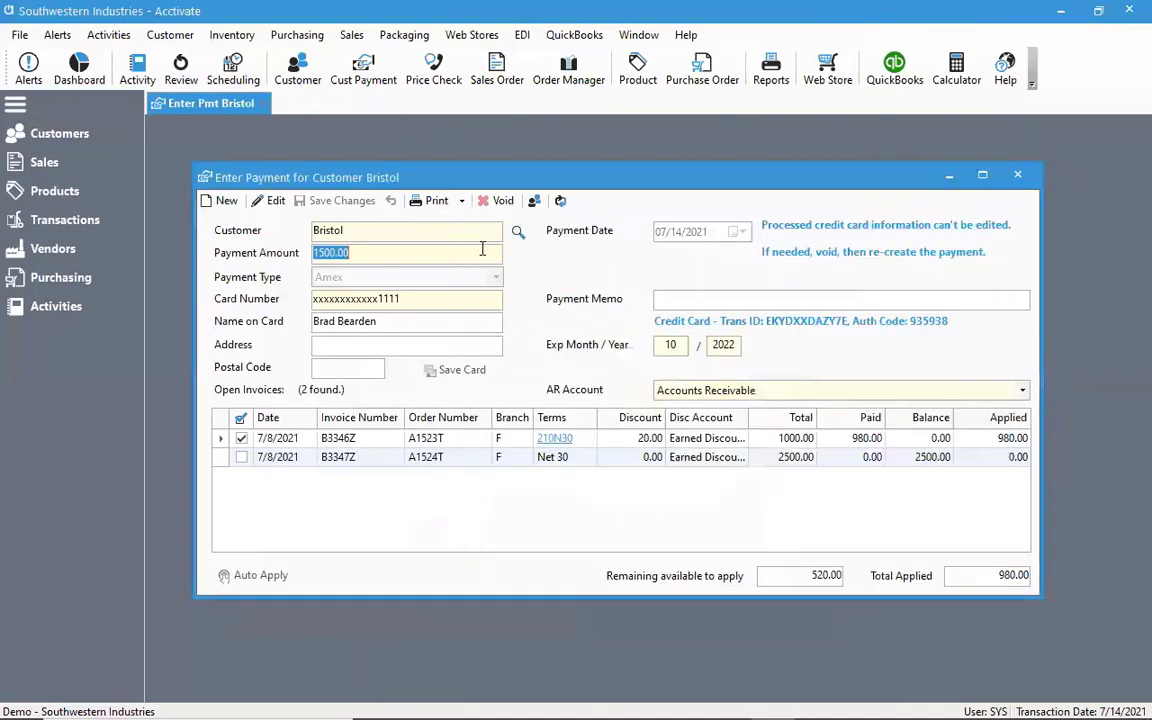
Look up the email address in the phone details of the Bristol customer record, and close the record
{"action": "left_click", "coordinate": [534, 200]}
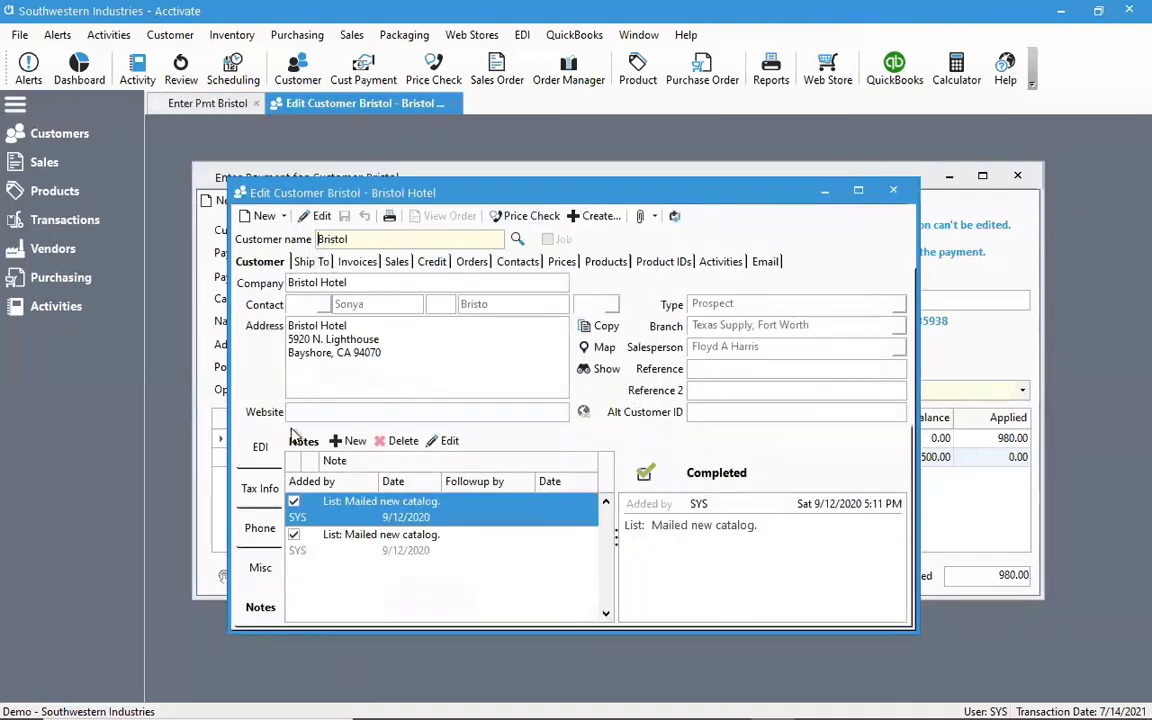
{"action": "left_click", "coordinate": [258, 527]}
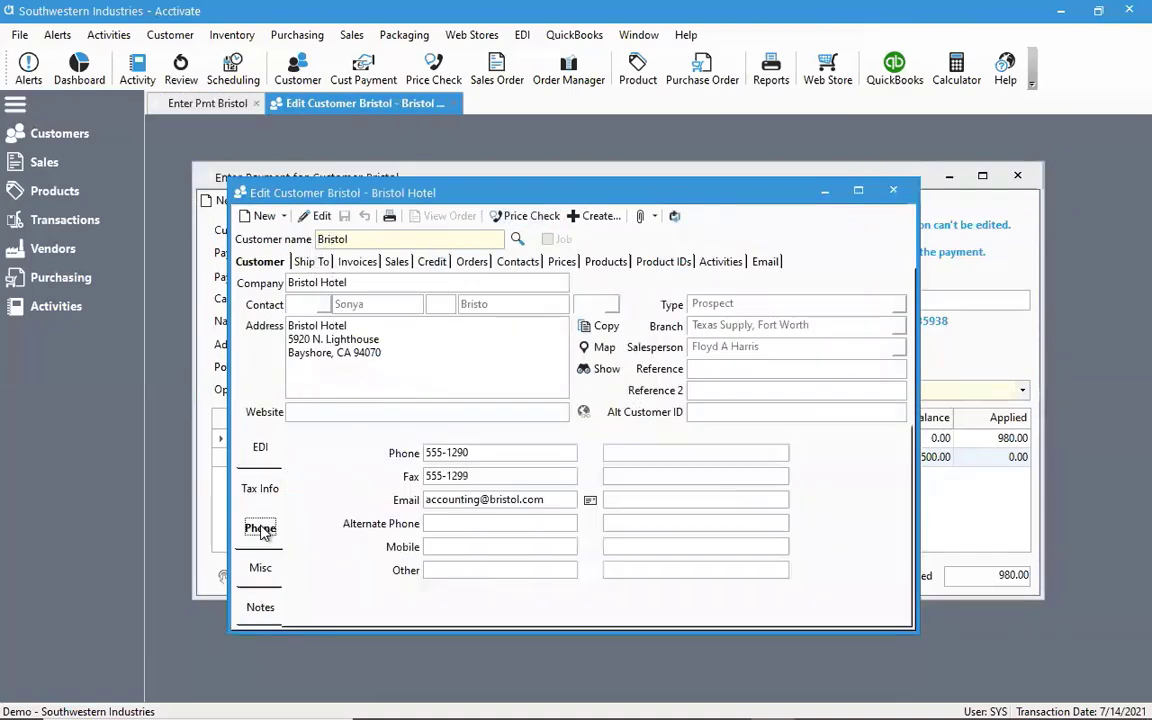
{"action": "left_click", "coordinate": [412, 503]}
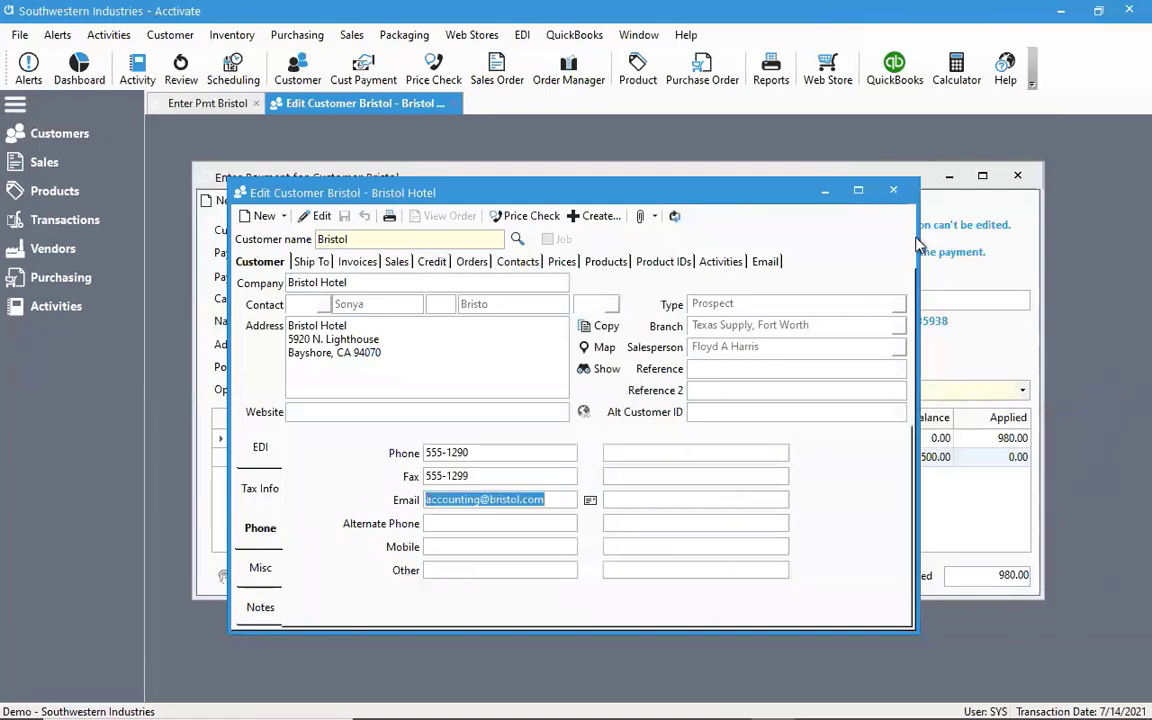
{"action": "left_click", "coordinate": [893, 191]}
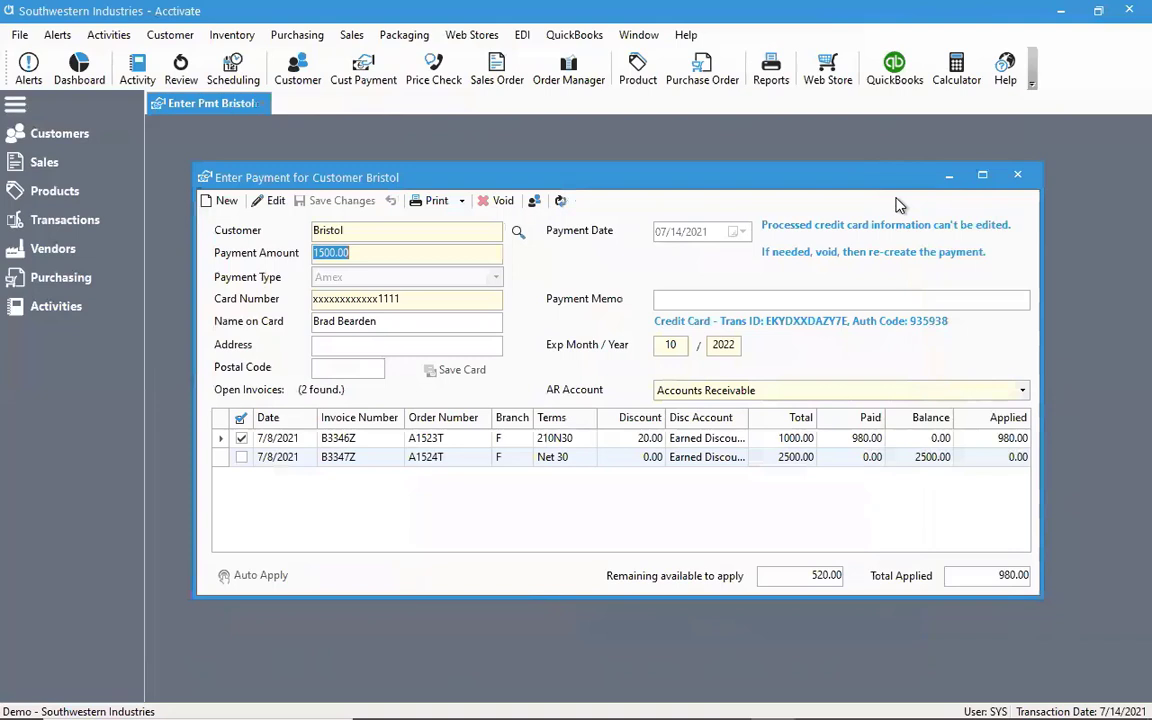
Close the Bristol payment, run a QuickBooks synchronization, and close the synchronization window when its tasks are done
{"action": "left_click", "coordinate": [1017, 175]}
{"action": "left_click", "coordinate": [595, 36]}
{"action": "left_click", "coordinate": [597, 76]}
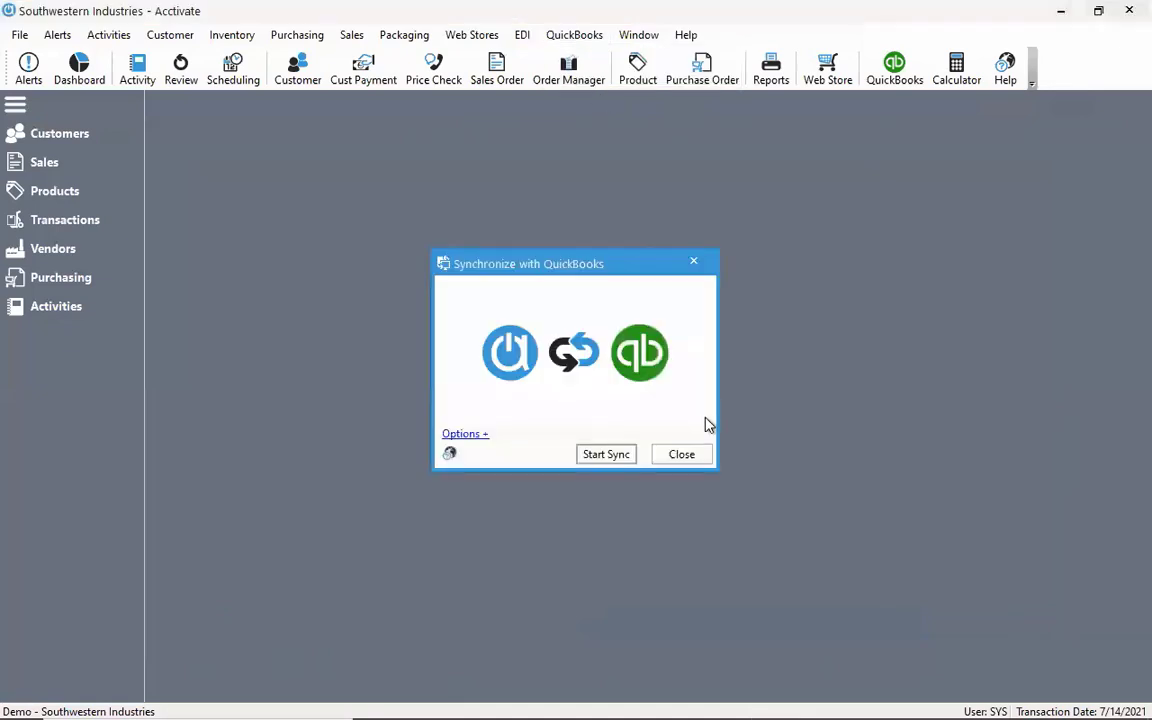
{"action": "left_click", "coordinate": [602, 456]}
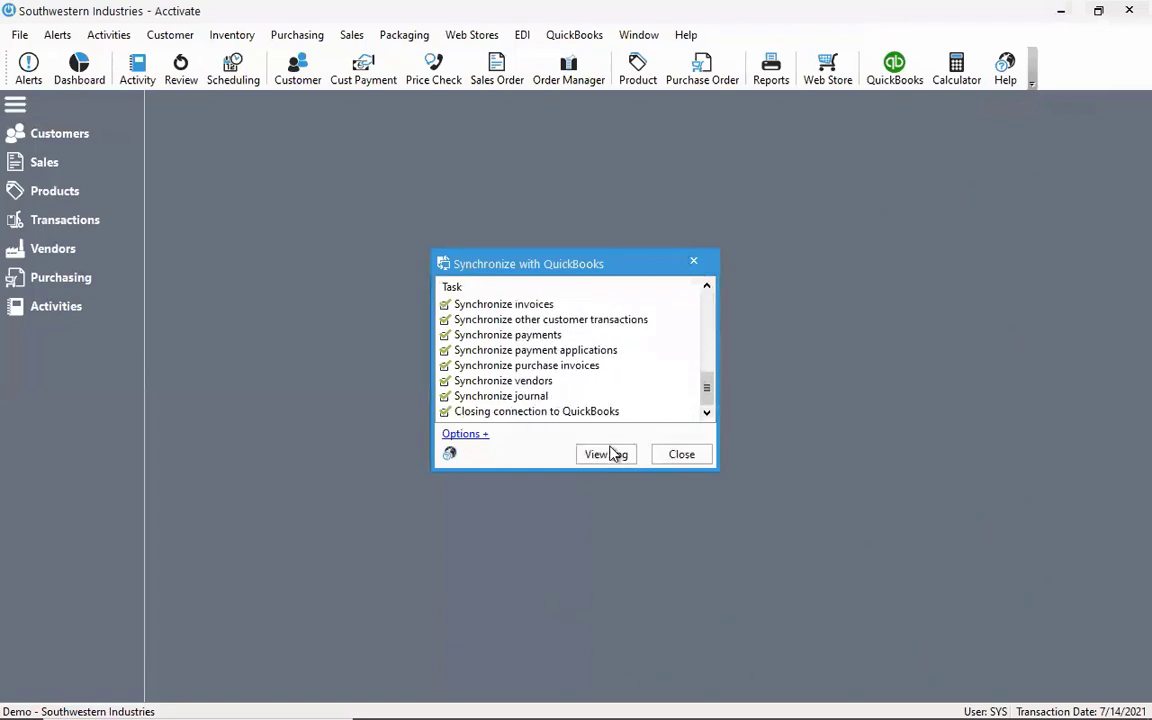
{"action": "left_click", "coordinate": [658, 456]}
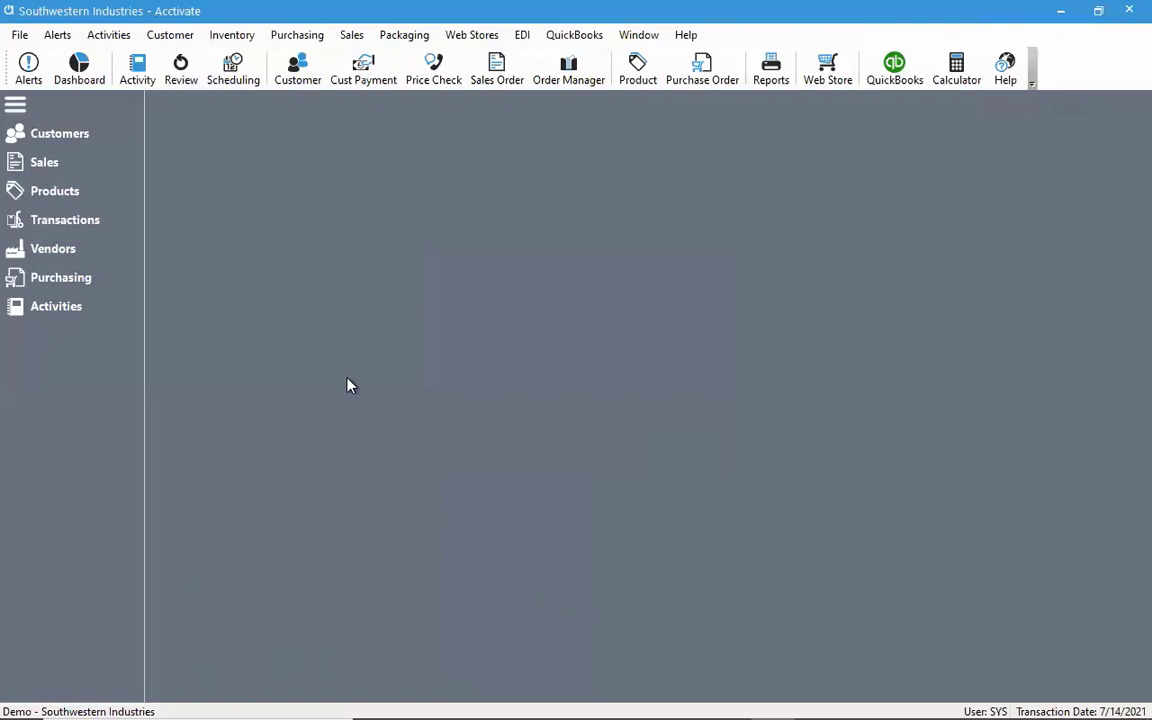
Open the customer list, search for Bristol, and maximize the list window
{"action": "left_click", "coordinate": [87, 145]}
{"action": "left_click_drag", "start_coordinate": [405, 133], "coordinate": [283, 135]}
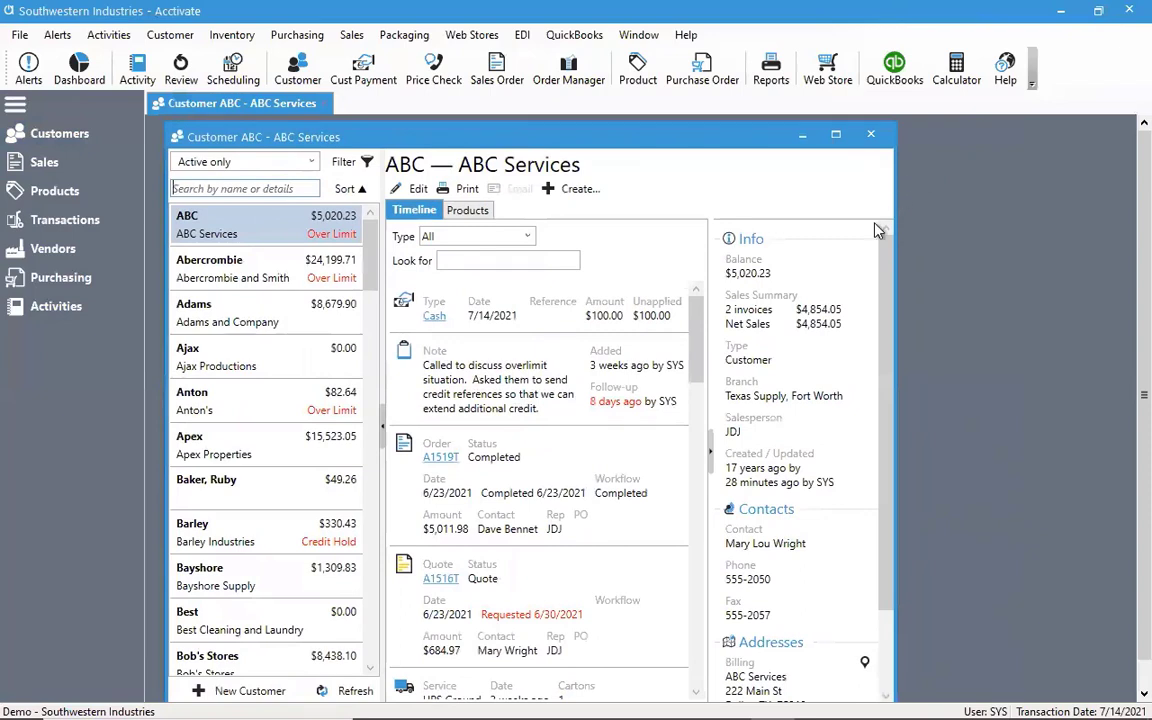
{"action": "type", "text": "Bristol"}
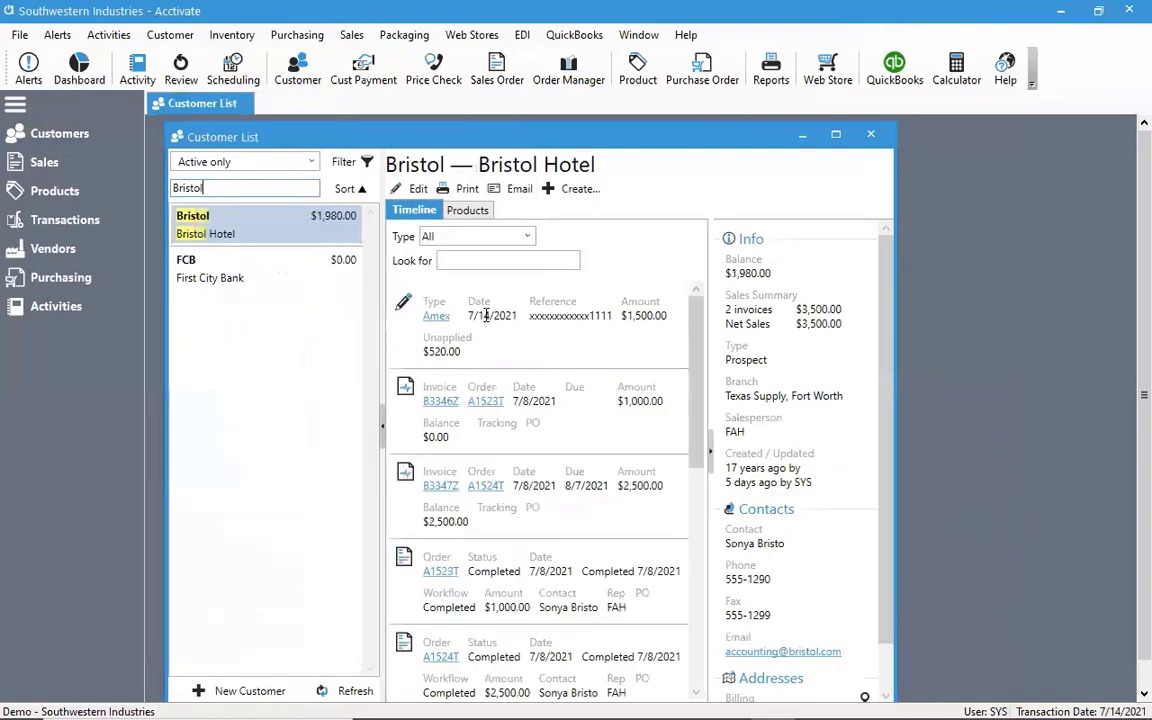
{"action": "left_click", "coordinate": [836, 136]}
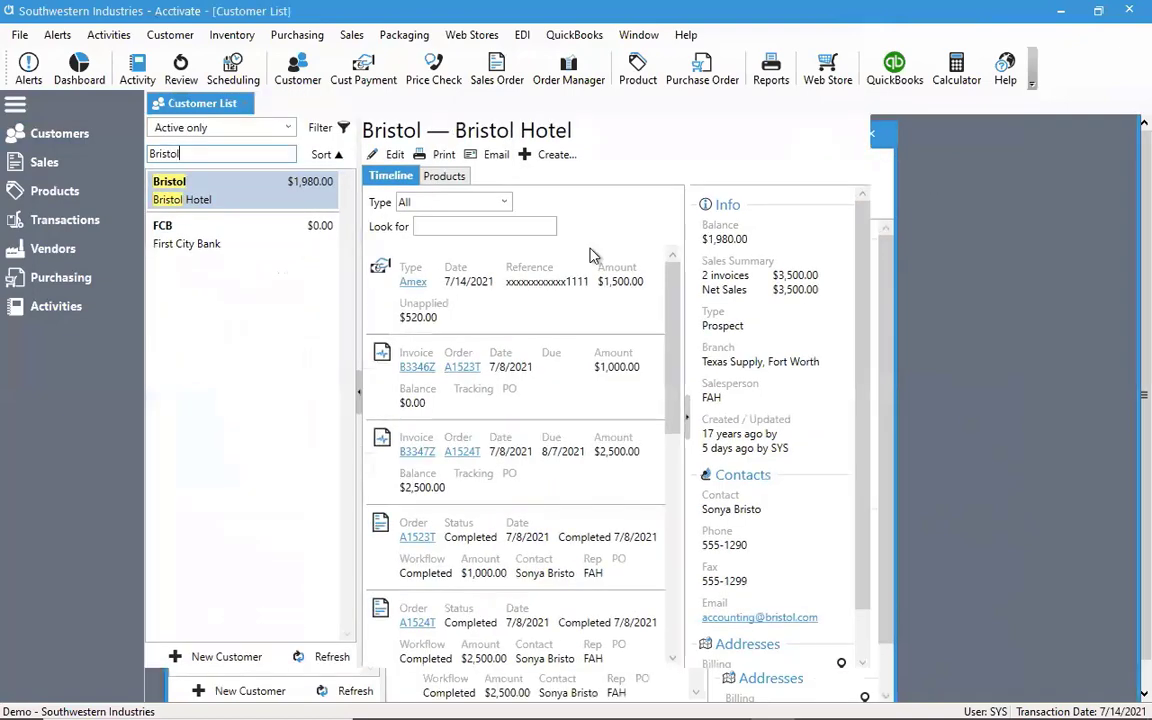
Filter the Bristol Hotel timeline to Payments only, and review the details of the Amex payment before closing it
{"action": "left_click", "coordinate": [422, 206]}
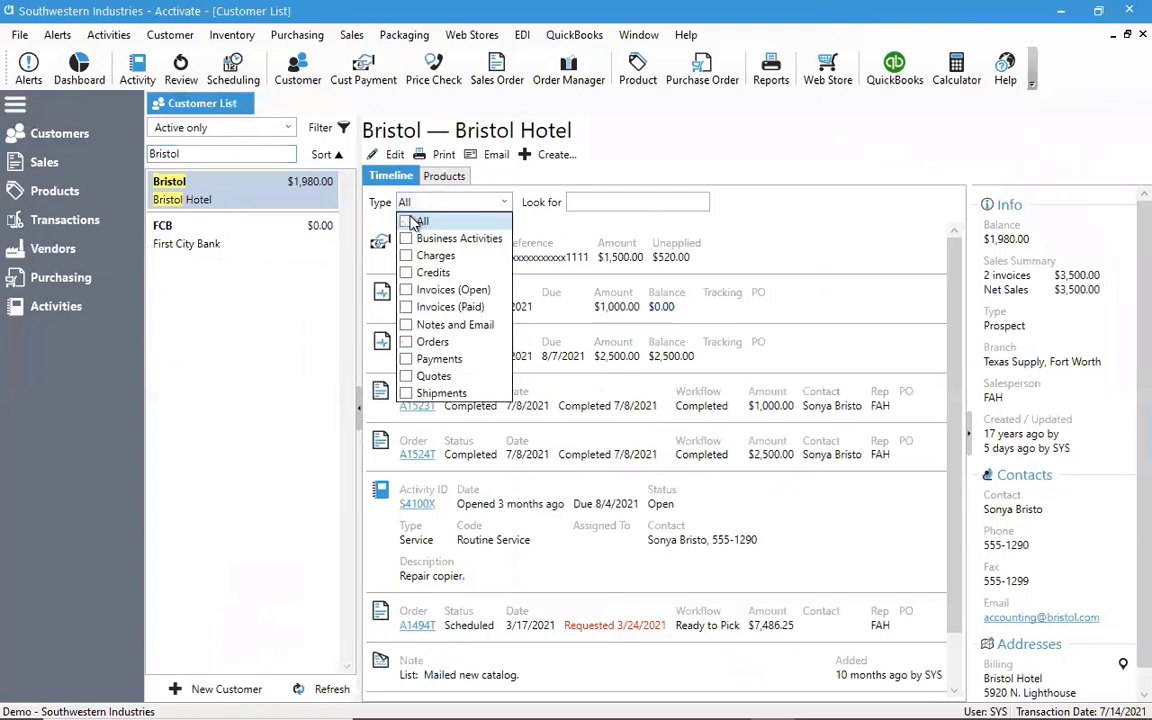
{"action": "left_click", "coordinate": [413, 222]}
{"action": "left_click", "coordinate": [368, 318]}
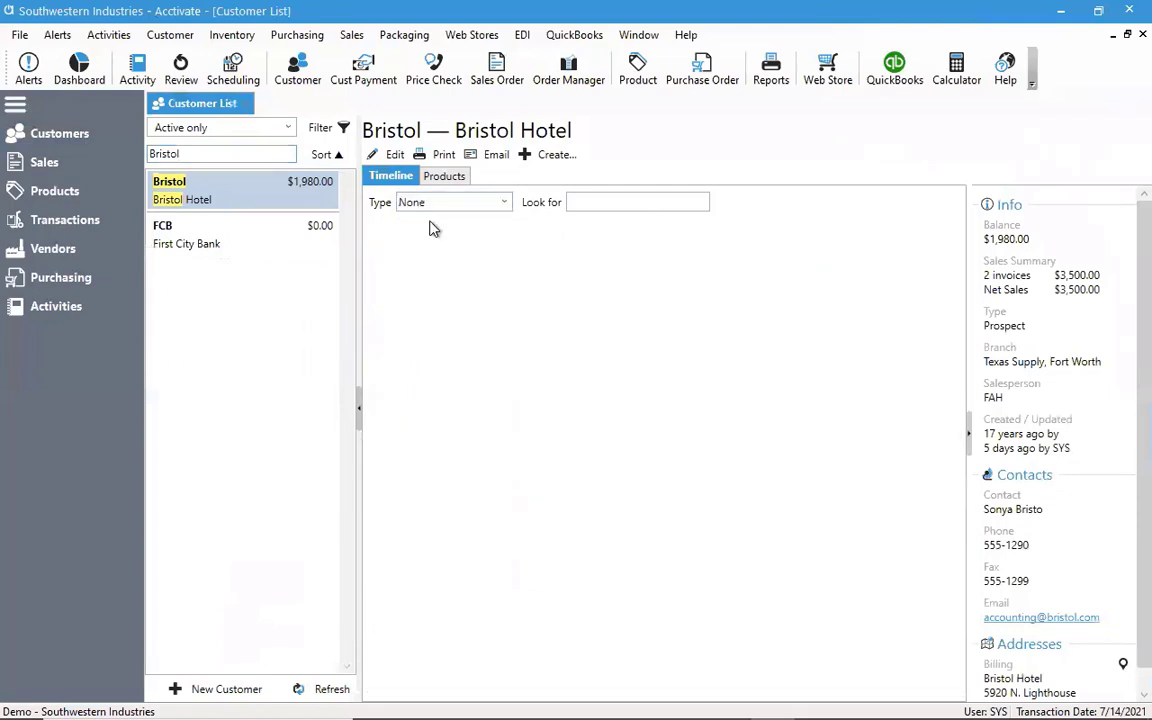
{"action": "left_click", "coordinate": [411, 201]}
{"action": "left_click", "coordinate": [406, 358]}
{"action": "left_click", "coordinate": [563, 353]}
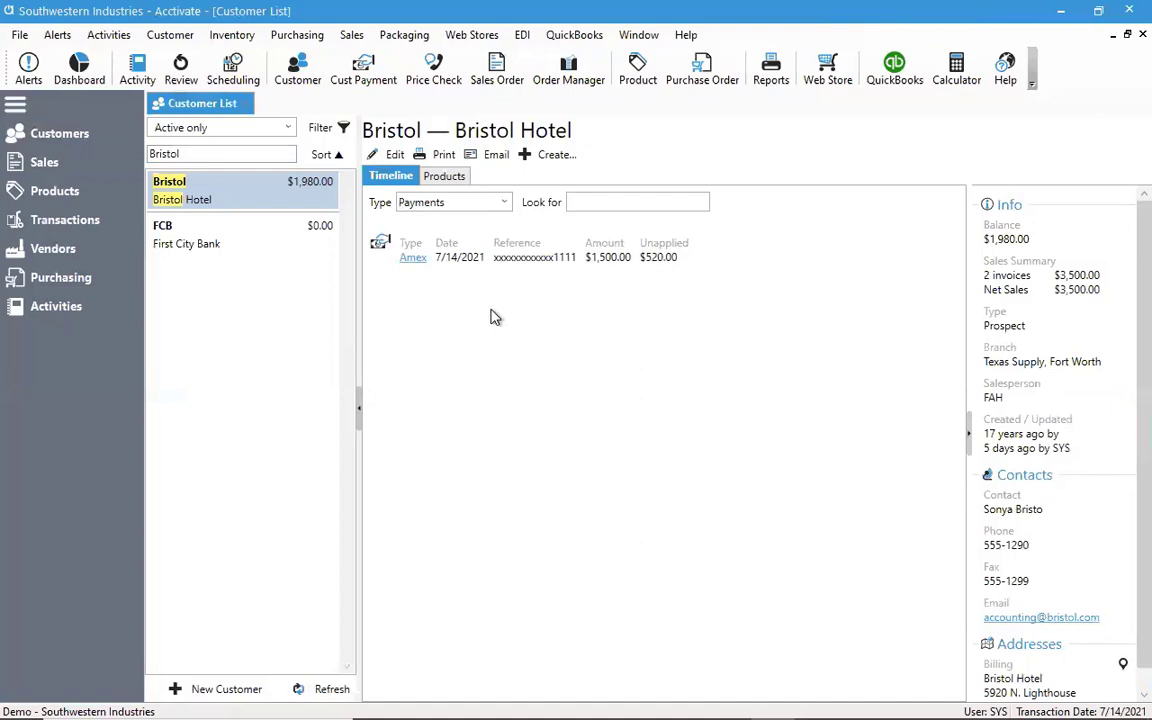
{"action": "left_click", "coordinate": [412, 261]}
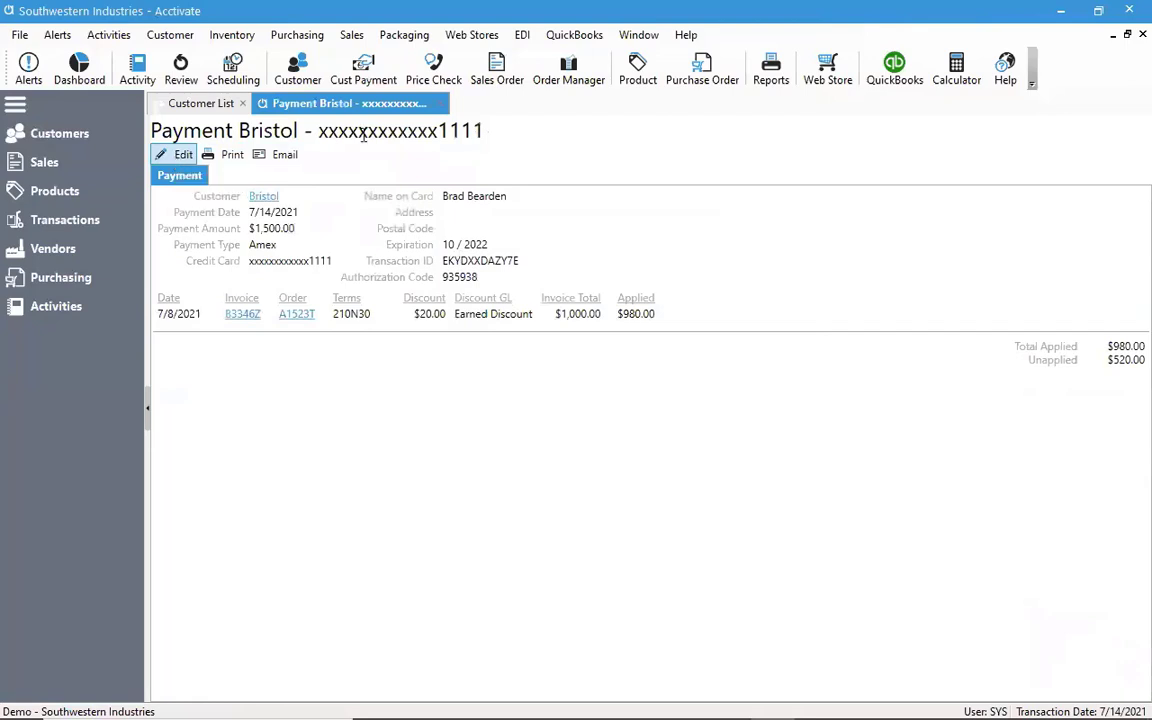
{"action": "left_click", "coordinate": [442, 106]}
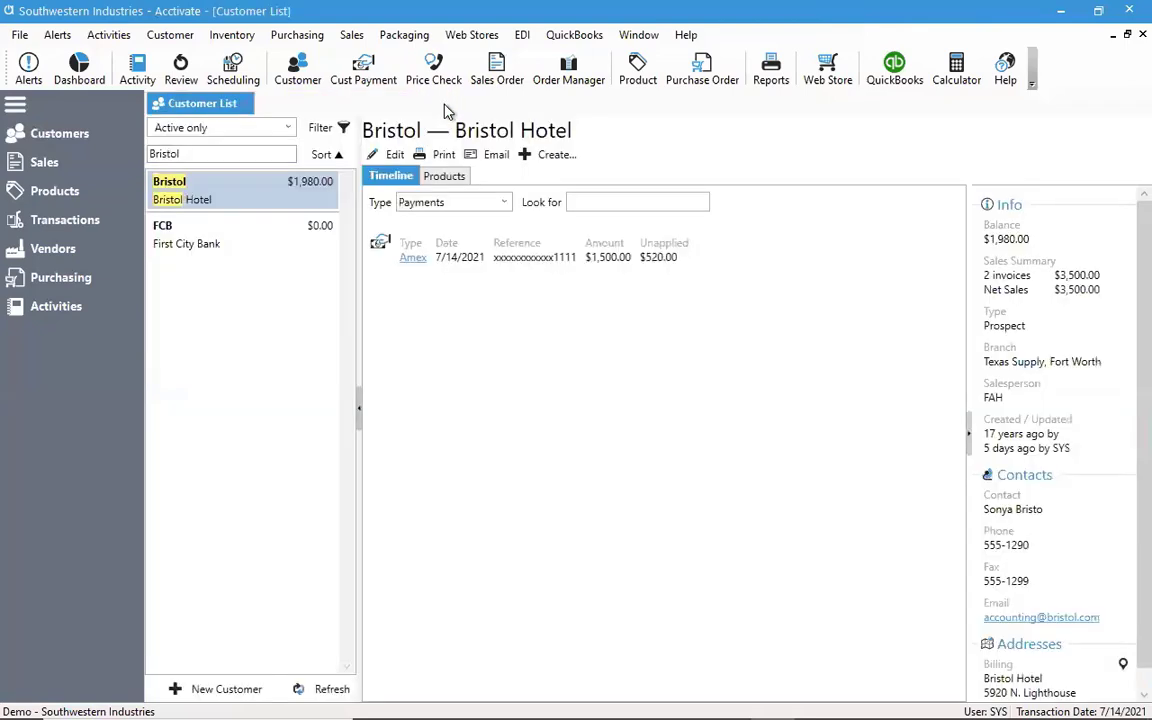
Edit the Bristol Amex payment to apply its remaining 520.00 to the open Net 30 invoice, and save the changes
{"action": "left_click", "coordinate": [380, 247]}
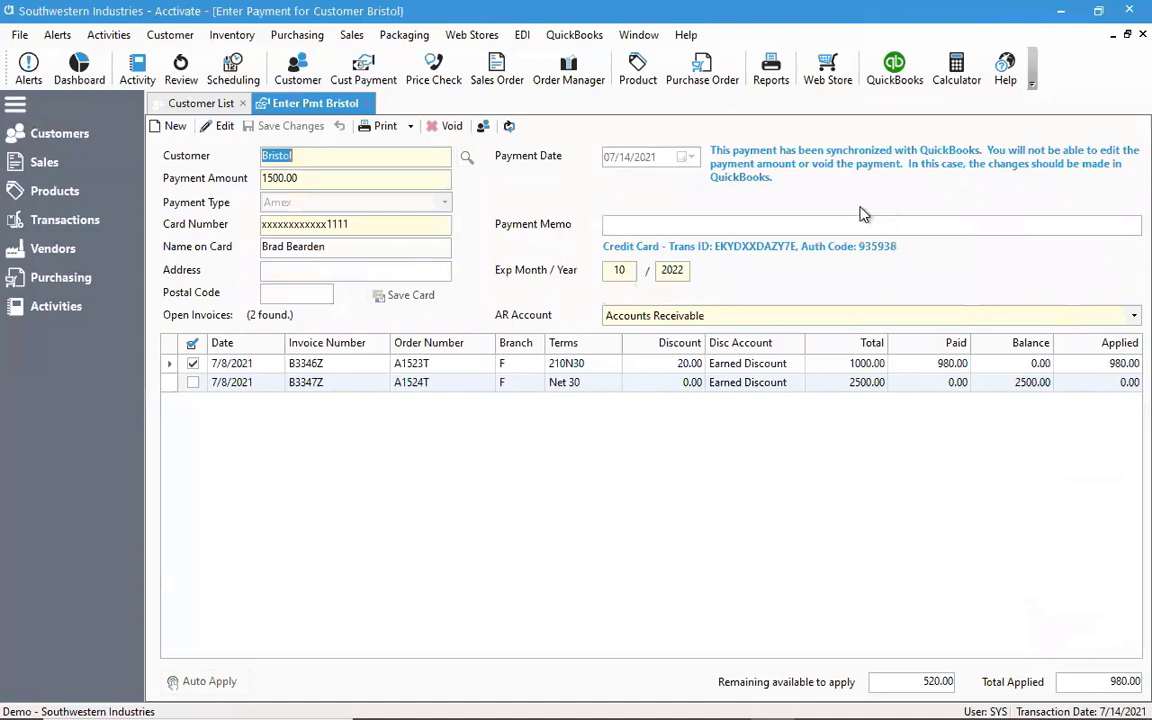
{"action": "mouse_move", "coordinate": [713, 166]}
{"action": "left_click", "coordinate": [221, 130]}
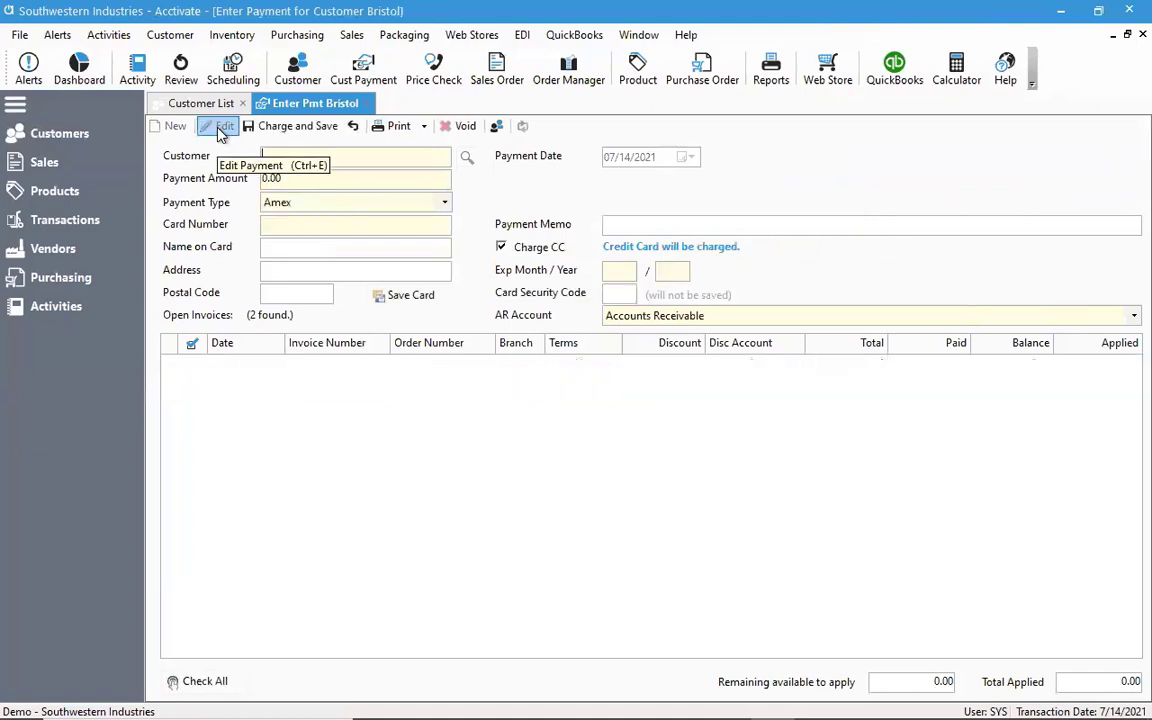
{"action": "left_click", "coordinate": [193, 383]}
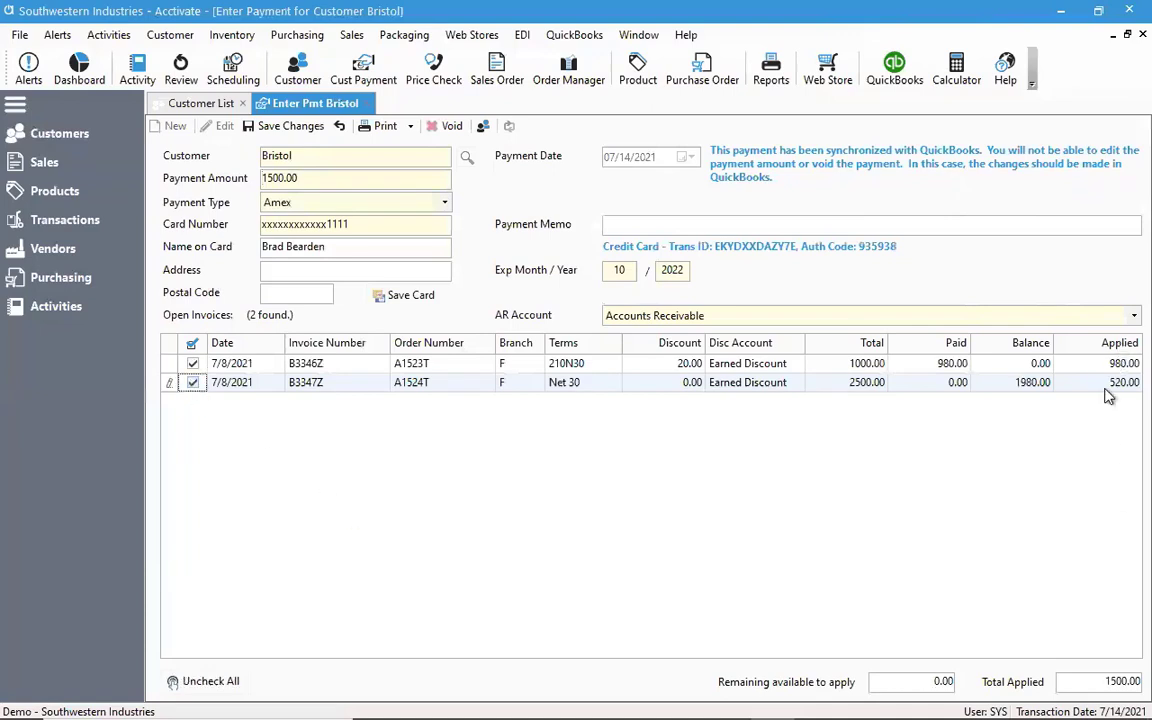
{"action": "left_click", "coordinate": [287, 128]}
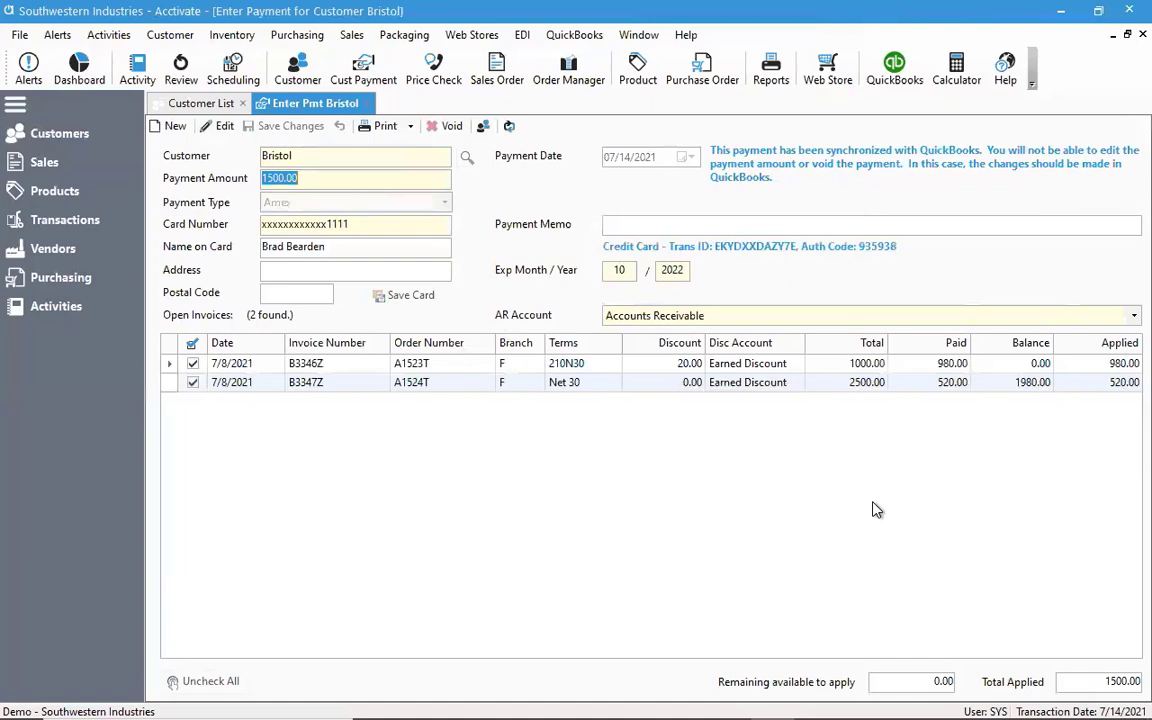
Start a new Bristol payment, try the Cash and Check payment types, cancel the entry, and close the payment and customer list
{"action": "left_click", "coordinate": [168, 126]}
{"action": "type", "text": "Bristol"}
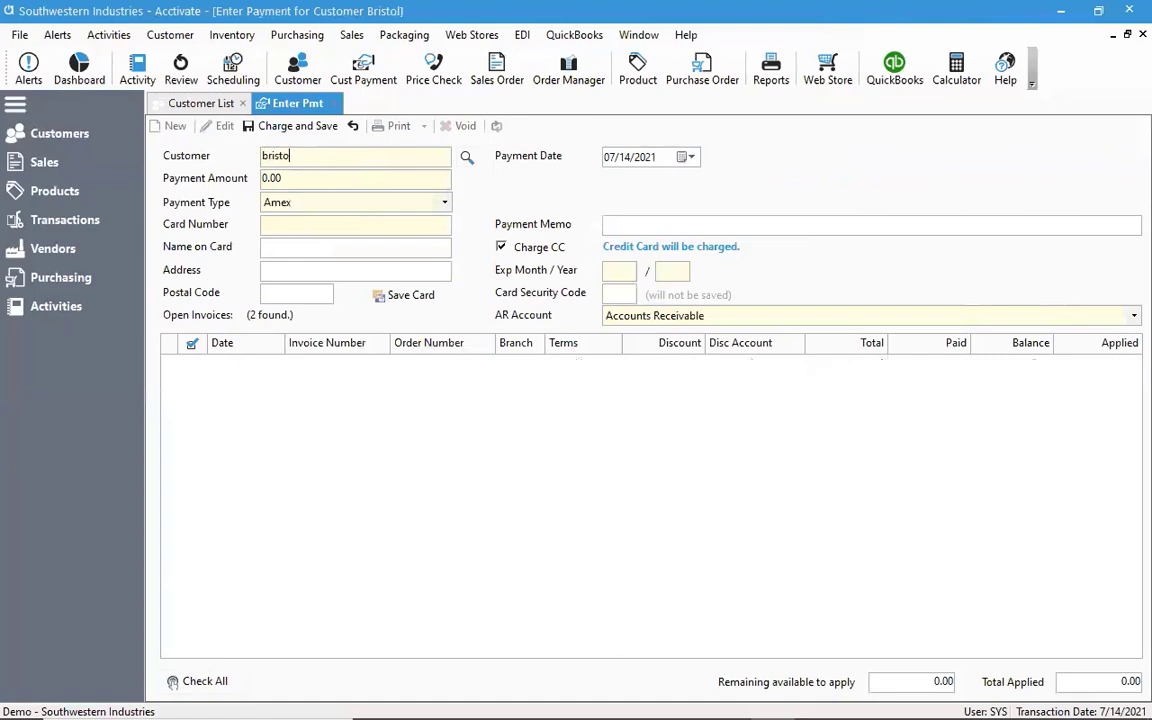
{"action": "key", "text": "Tab"}
{"action": "left_click", "coordinate": [441, 204]}
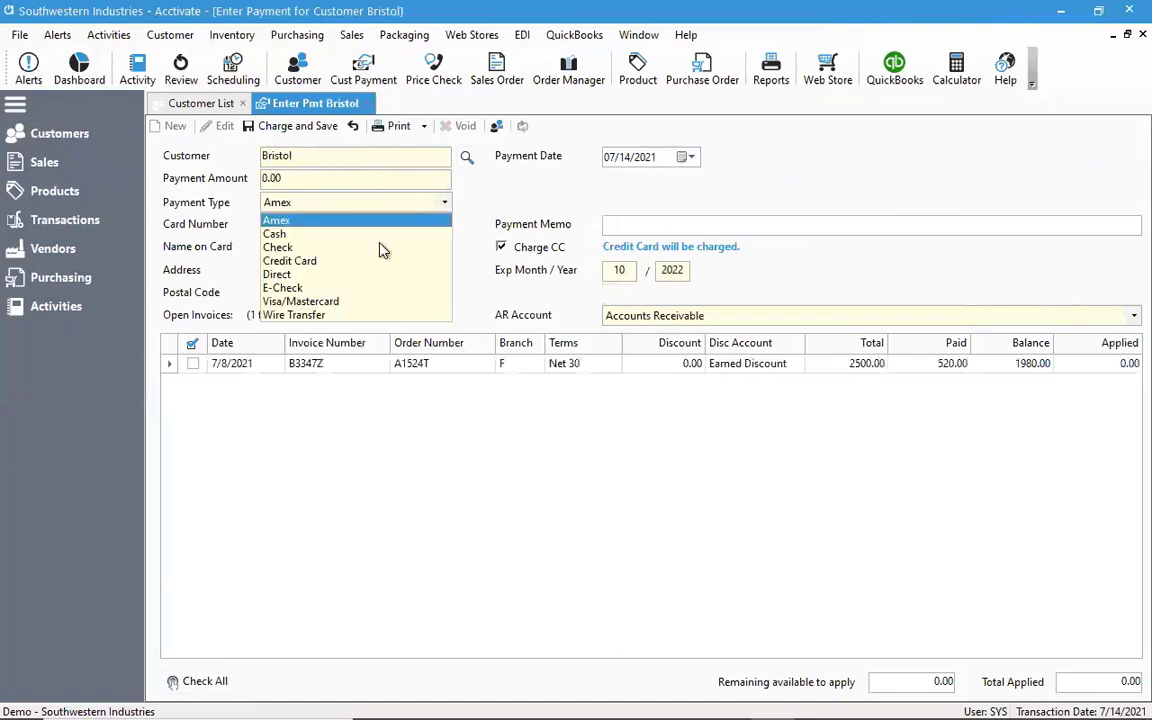
{"action": "left_click", "coordinate": [380, 232]}
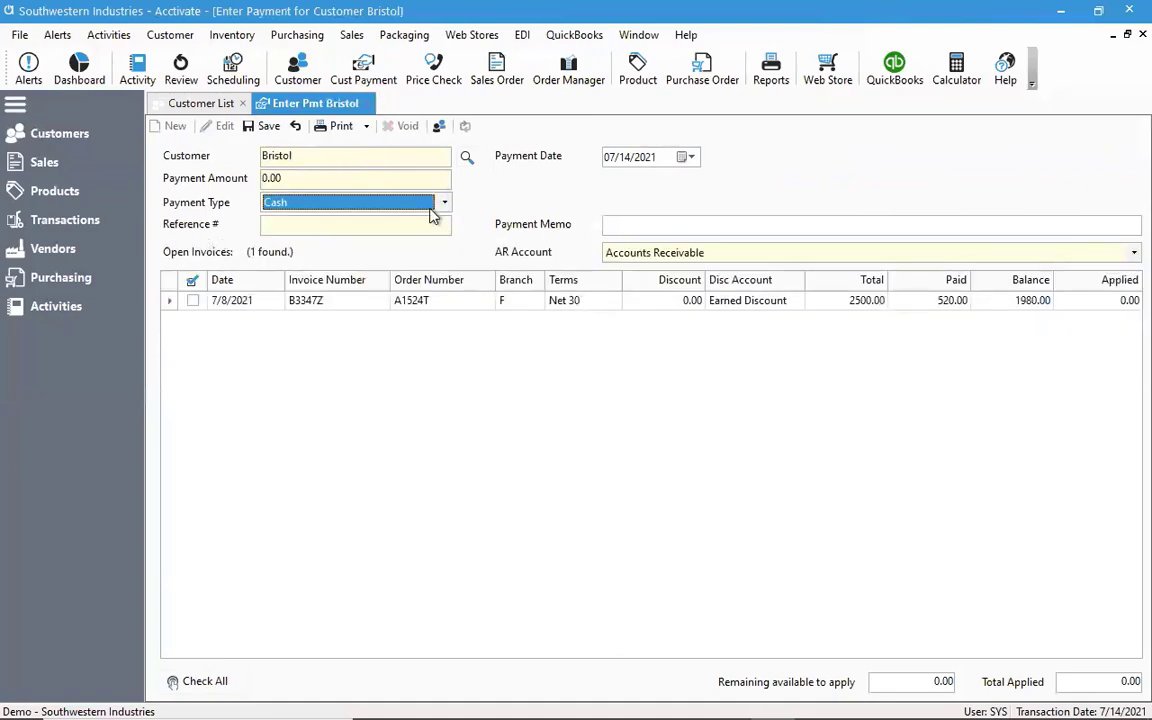
{"action": "left_click", "coordinate": [402, 202]}
{"action": "left_click", "coordinate": [386, 258]}
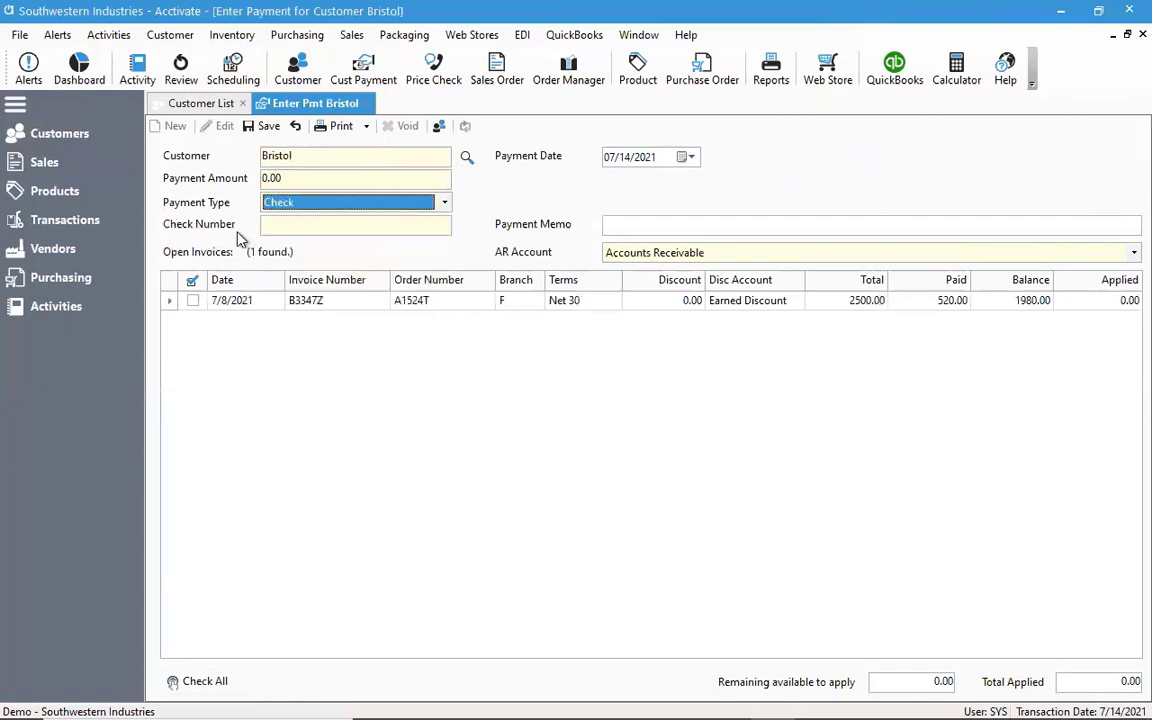
{"action": "left_click", "coordinate": [297, 128]}
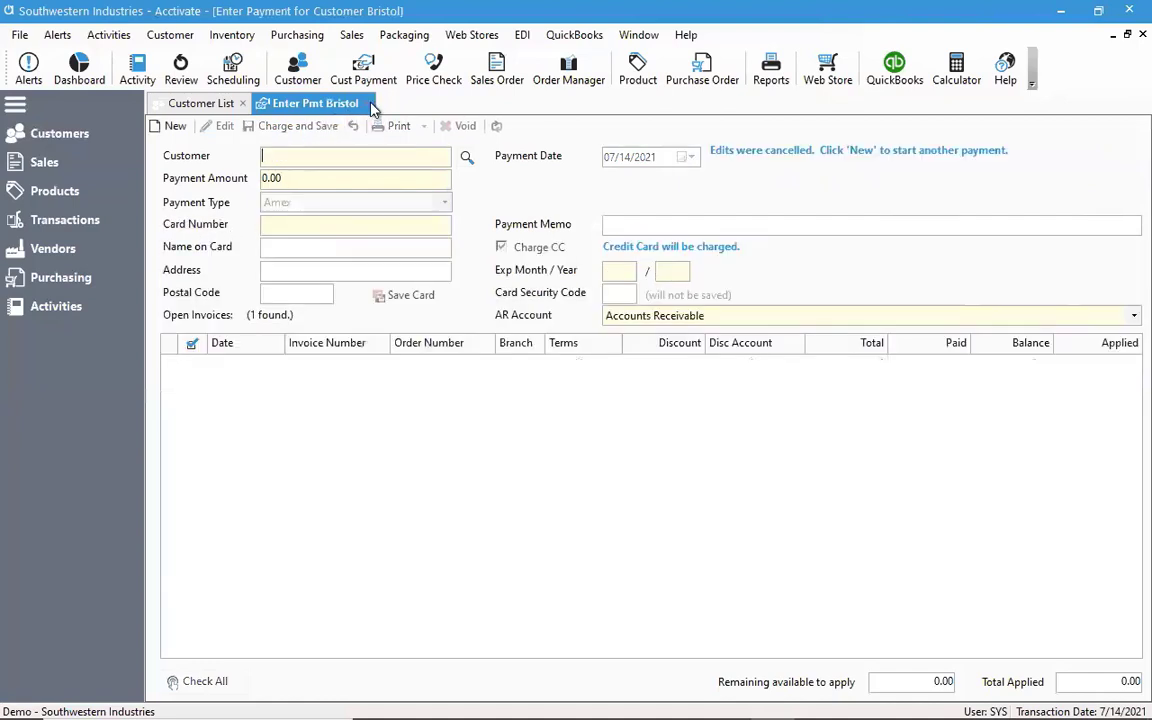
{"action": "left_click", "coordinate": [336, 104]}
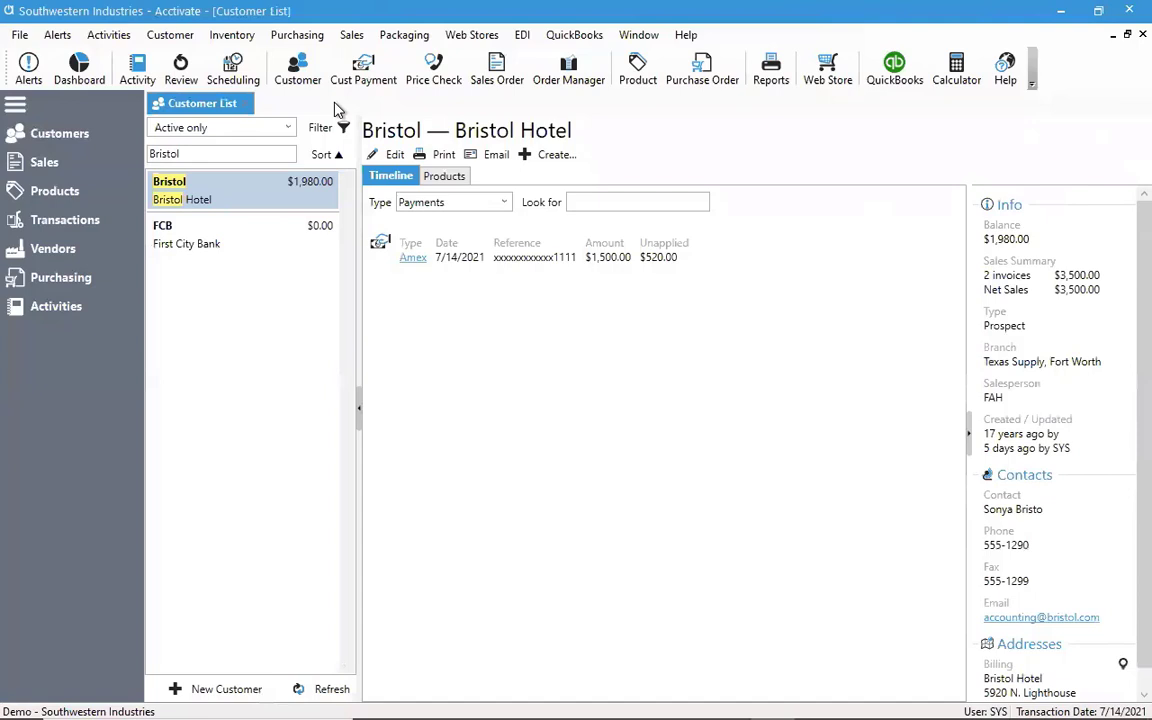
{"action": "left_click", "coordinate": [241, 104]}
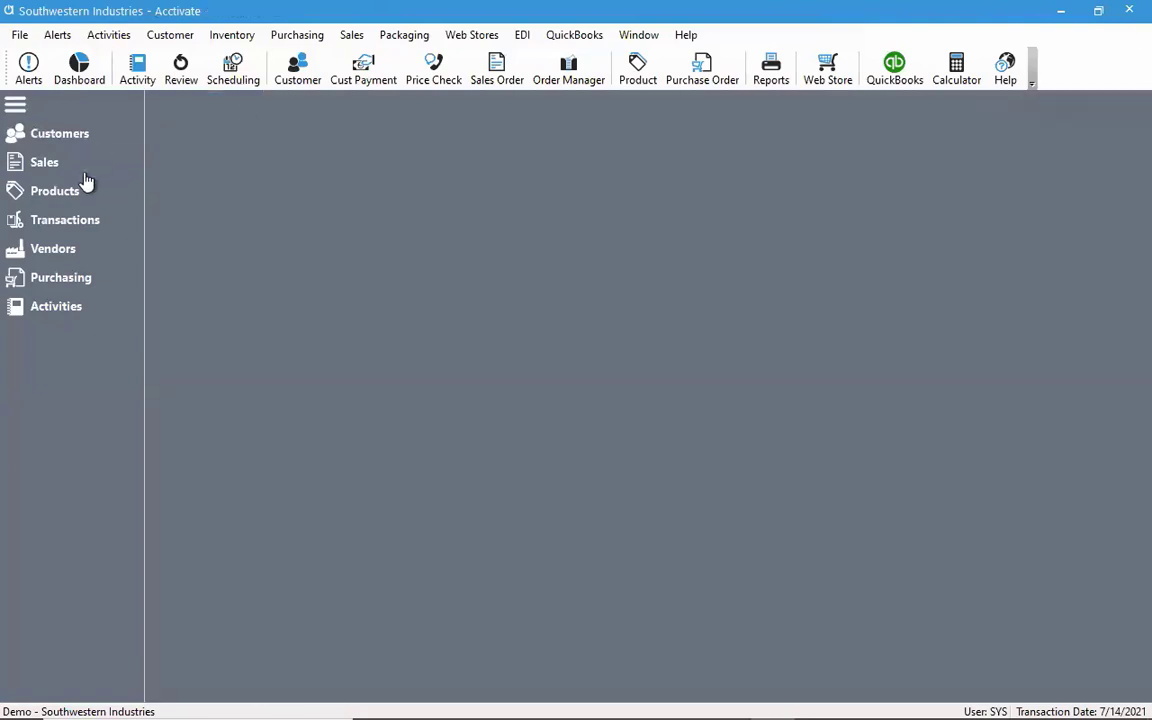
Open the Kirby's Closet sales order for editing from the sales list, close the list, and save the order
{"action": "left_click", "coordinate": [84, 175]}
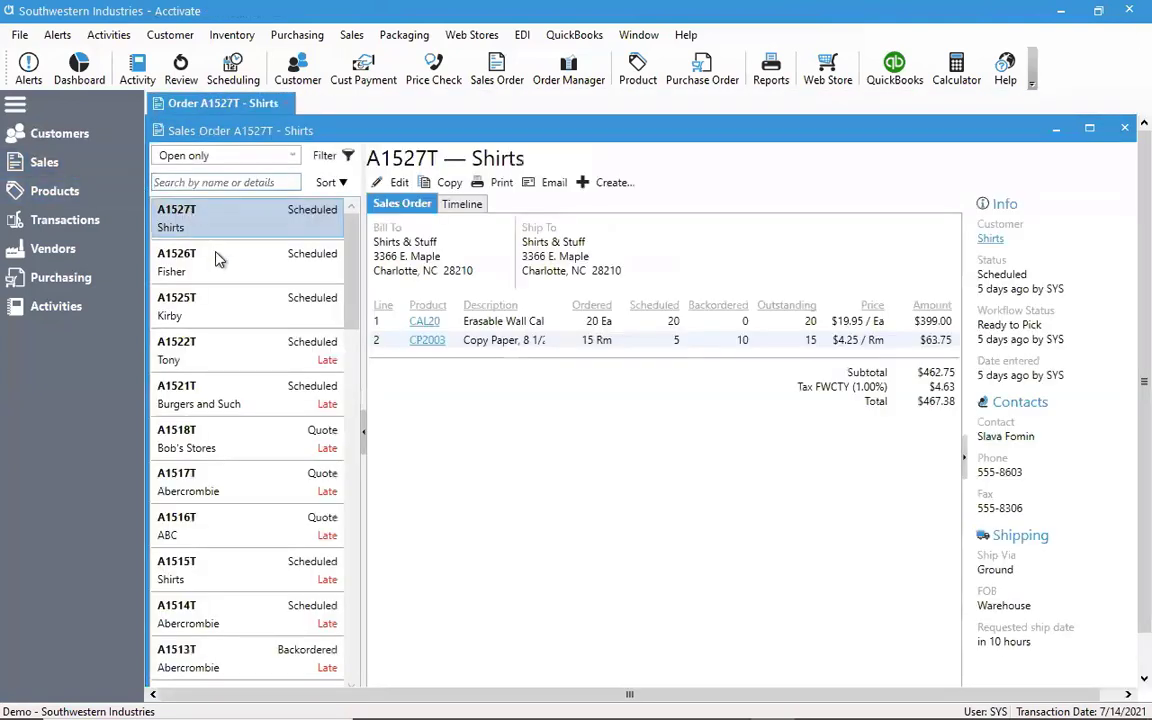
{"action": "left_click", "coordinate": [222, 306]}
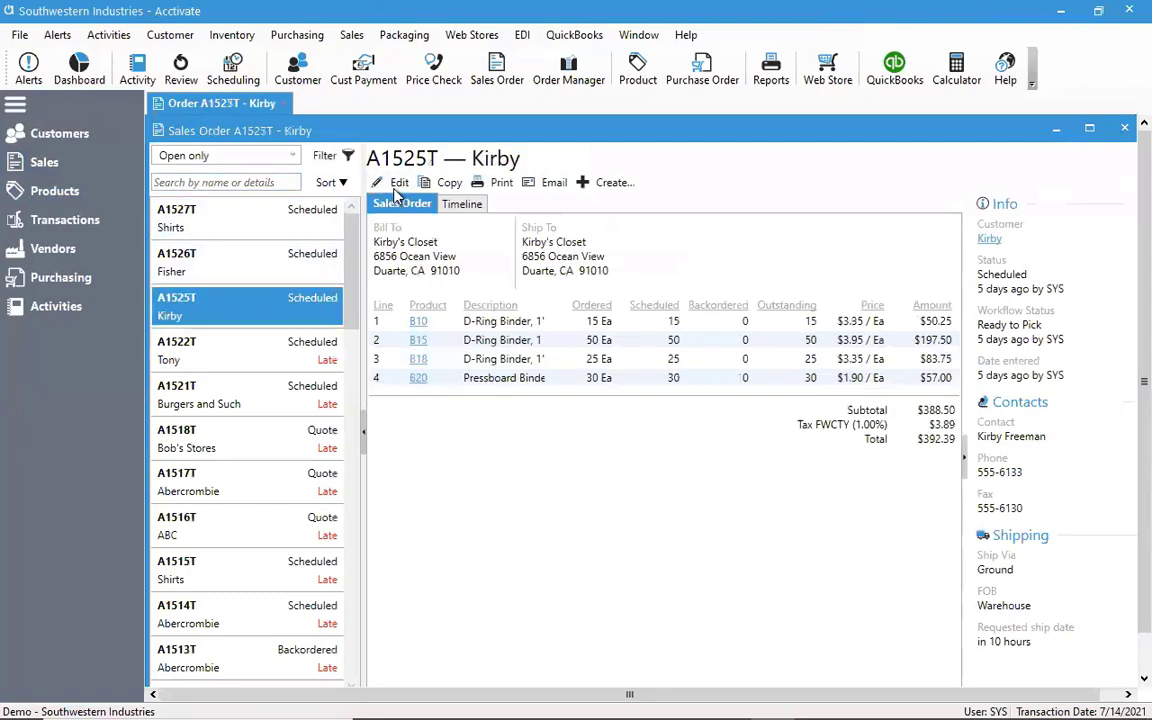
{"action": "left_click", "coordinate": [396, 186]}
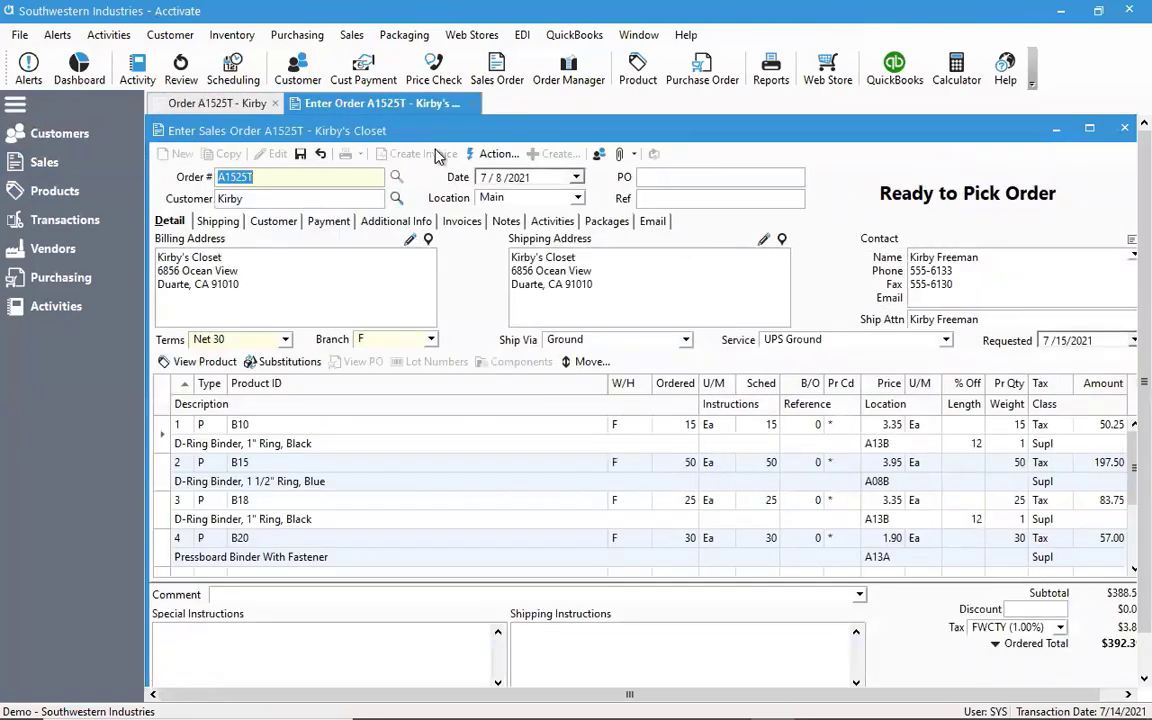
{"action": "left_click", "coordinate": [275, 104]}
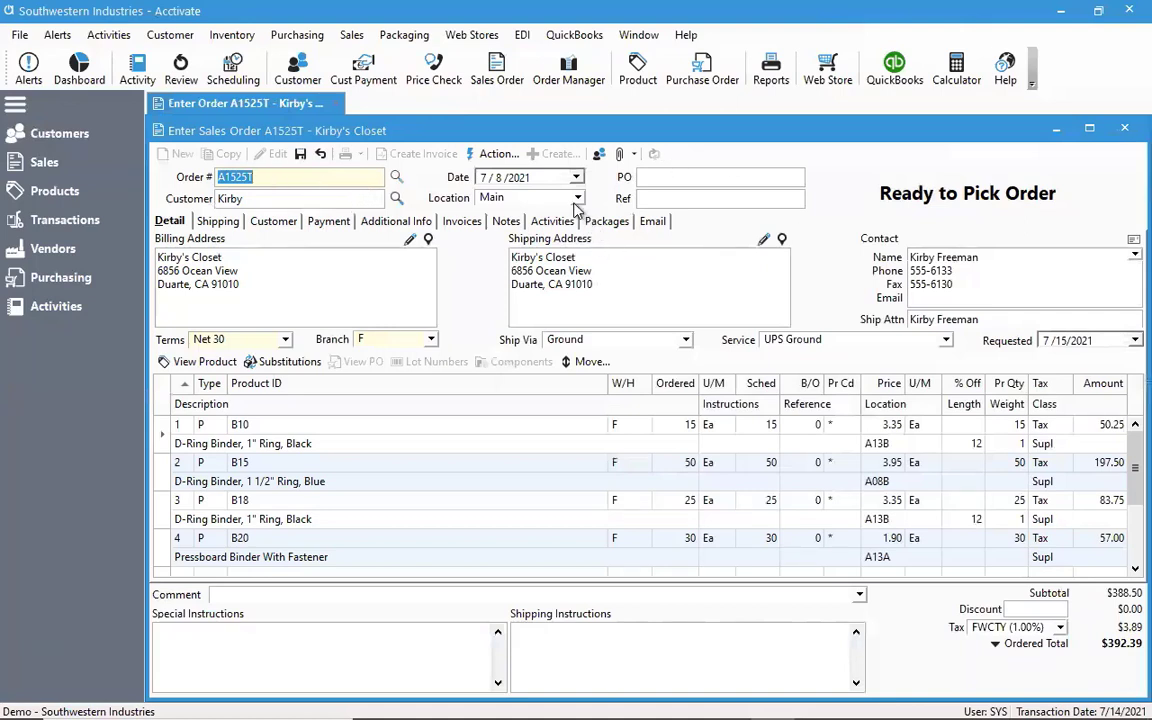
{"action": "left_click", "coordinate": [300, 154]}
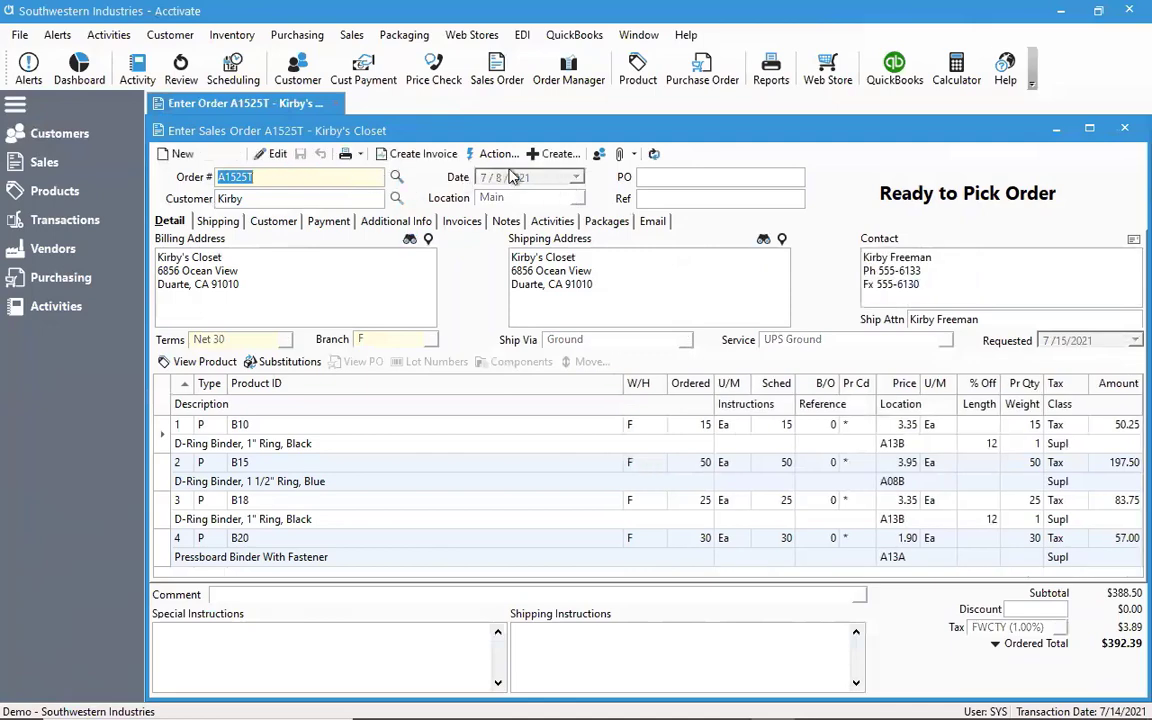
Create a payment from the Kirby's Closet order and set the payment amount to 200.00
{"action": "left_click", "coordinate": [556, 154]}
{"action": "left_click", "coordinate": [552, 178]}
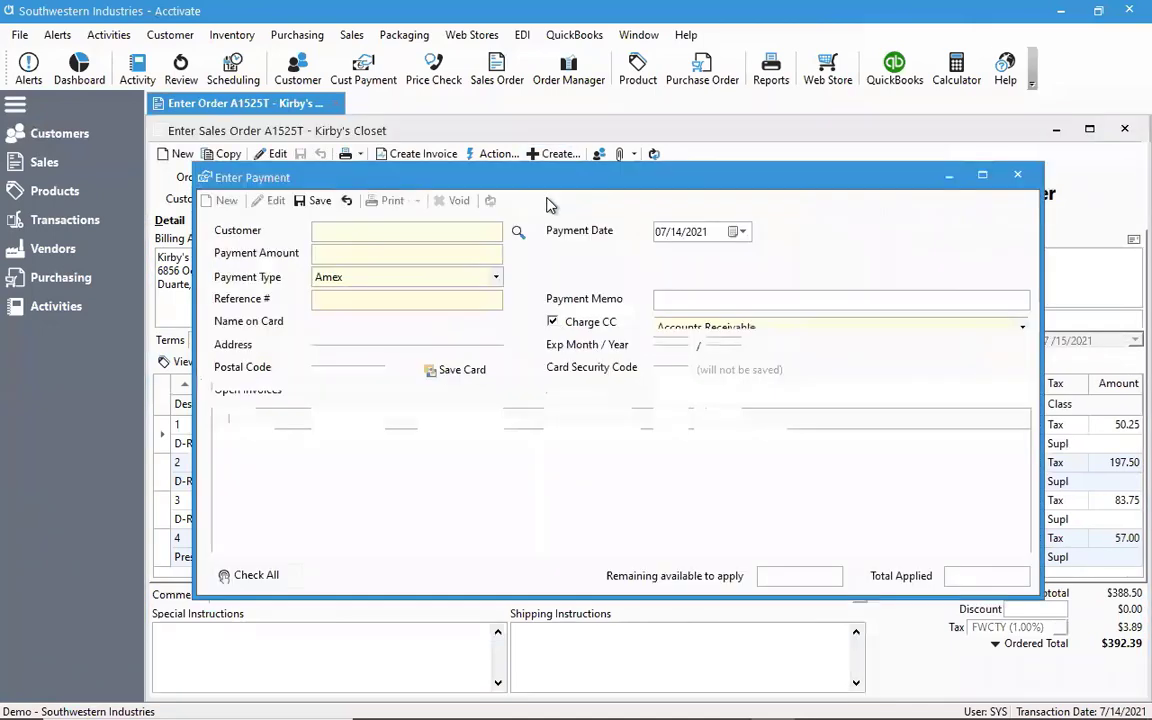
{"action": "left_click_drag", "start_coordinate": [441, 178], "coordinate": [503, 190]}
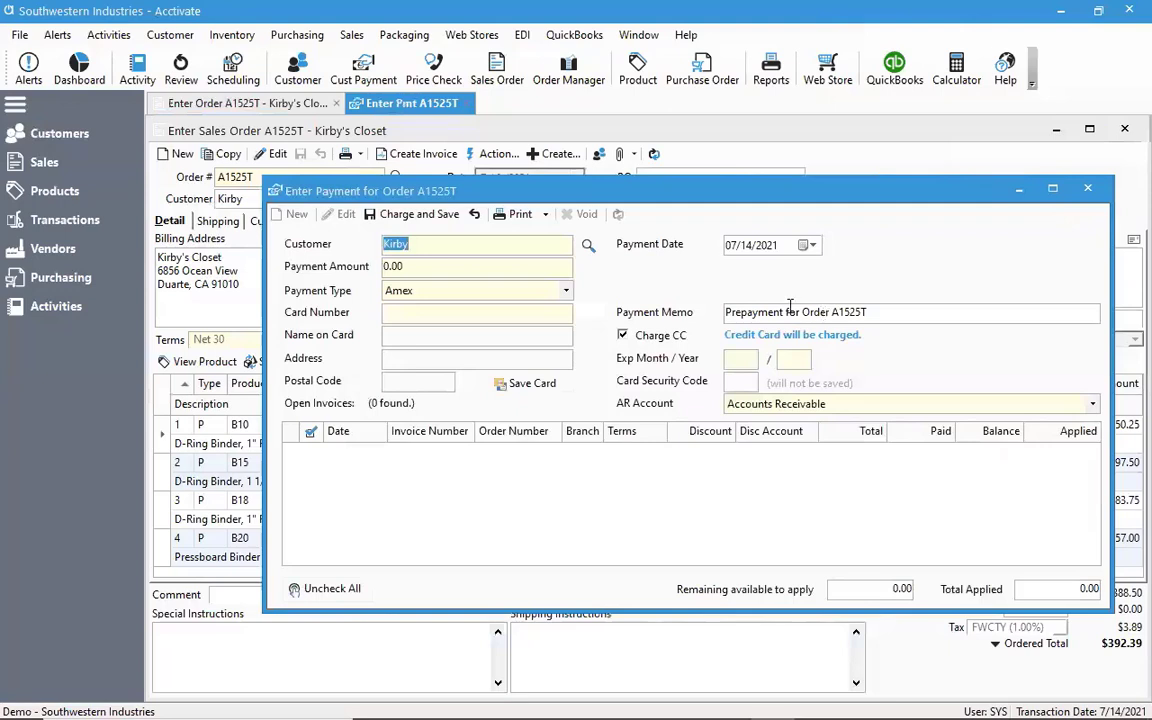
{"action": "left_click", "coordinate": [560, 290]}
{"action": "left_click", "coordinate": [452, 265]}
{"action": "left_click", "coordinate": [290, 268]}
{"action": "type", "text": "200.00"}
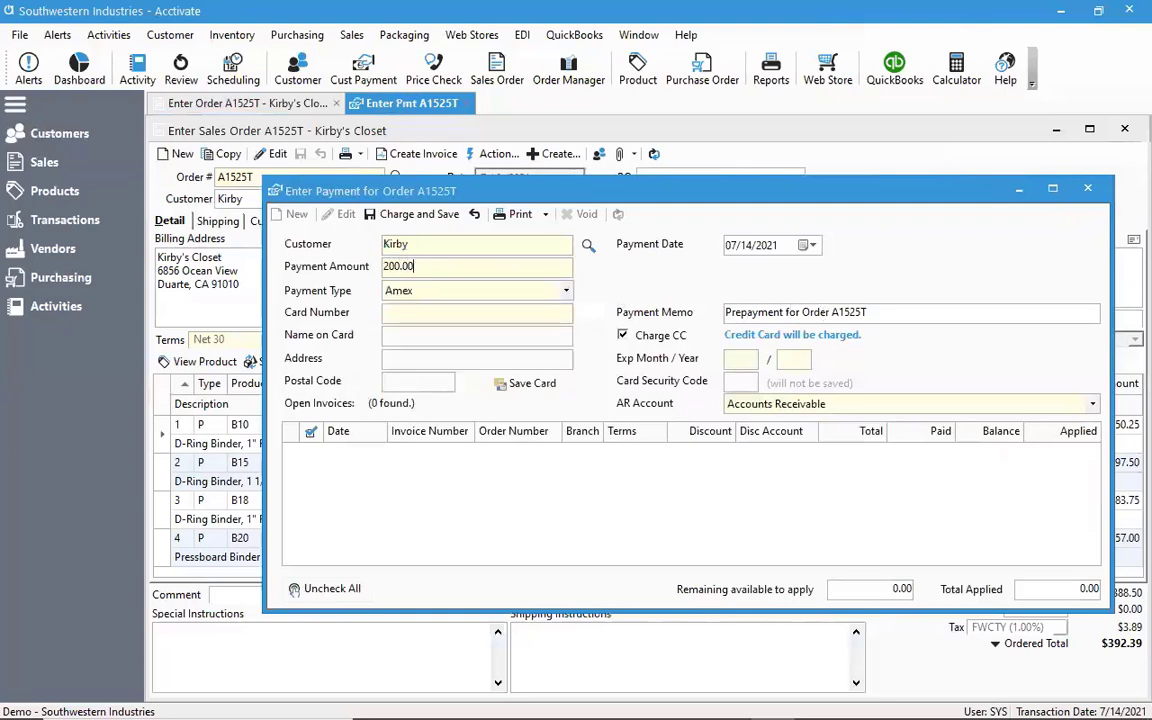
{"action": "key", "text": "Tab"}
Set the prepayment's type to Check with check number 1234, save it with the overpayment left as credit, and close it
{"action": "left_click", "coordinate": [566, 290]}
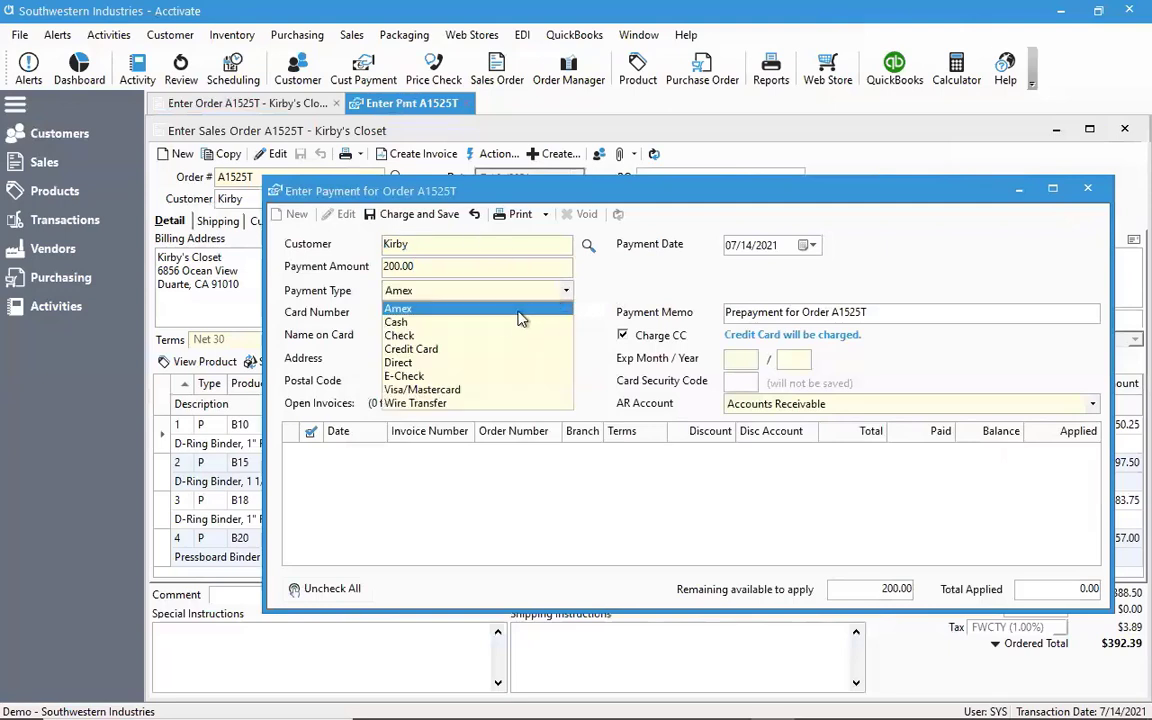
{"action": "left_click", "coordinate": [493, 336]}
{"action": "left_click", "coordinate": [443, 314]}
{"action": "type", "text": "1234"}
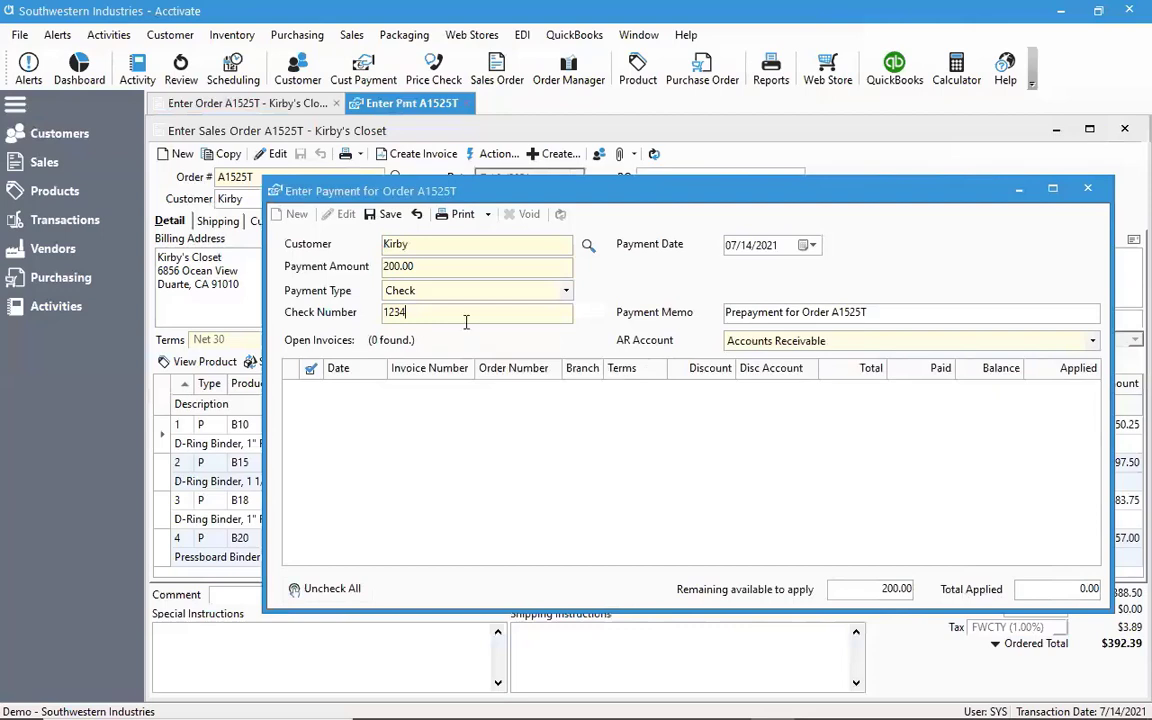
{"action": "double_click", "coordinate": [420, 265]}
{"action": "left_click", "coordinate": [375, 216]}
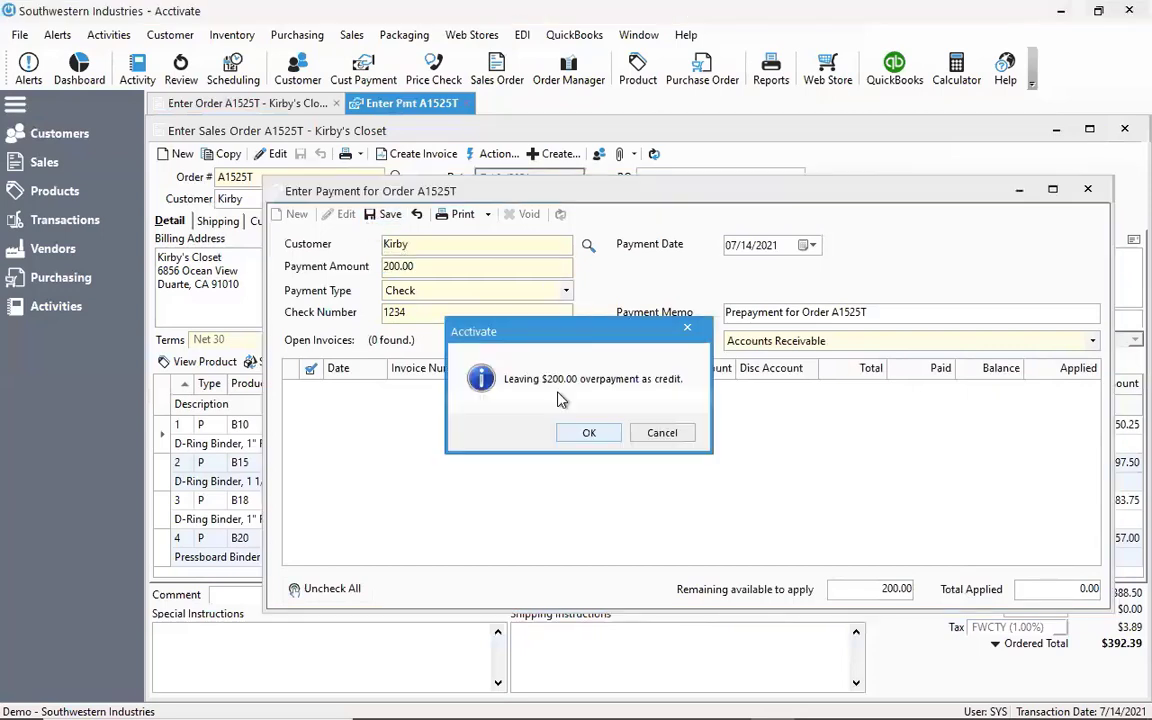
{"action": "left_click", "coordinate": [590, 433]}
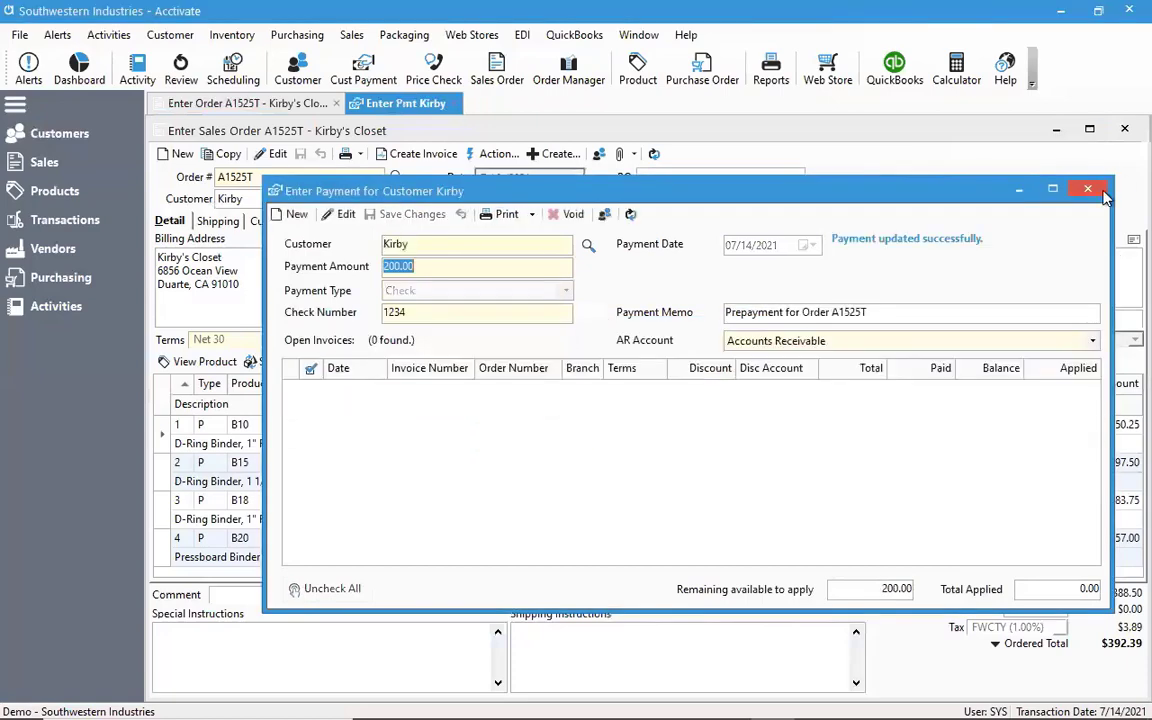
{"action": "left_click", "coordinate": [1106, 185]}
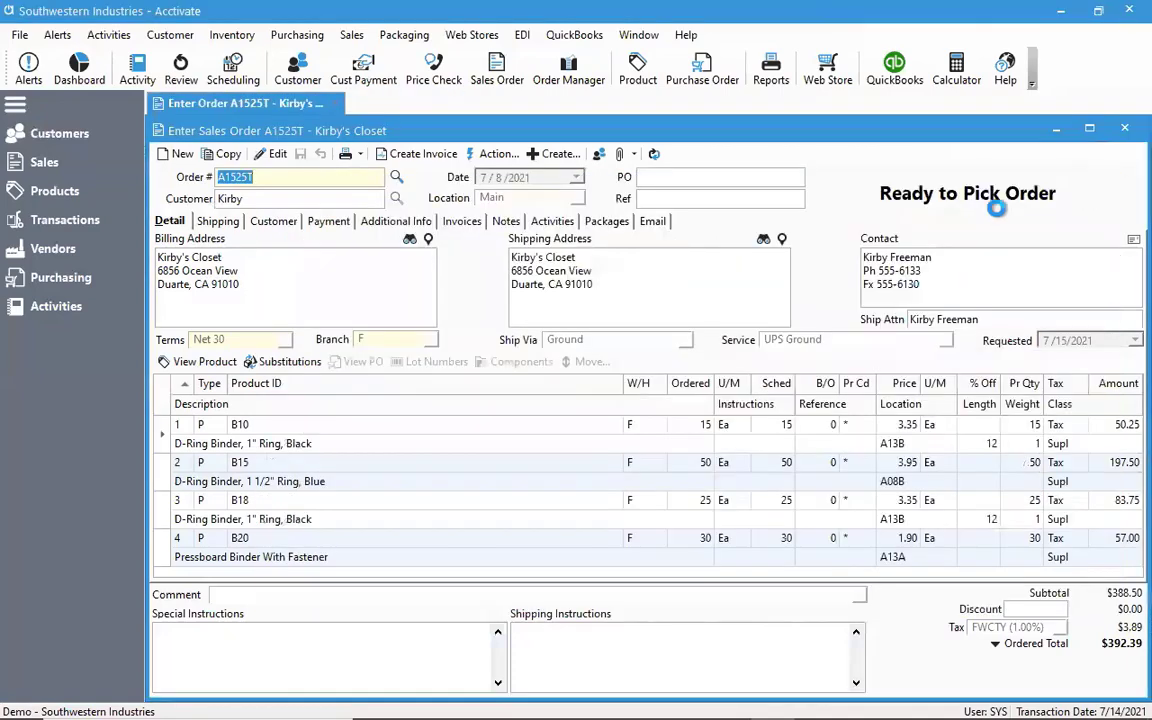
Invoice the Kirby's Closet order with the $200.00 check prepayment credit applied, and close the order
{"action": "left_click", "coordinate": [393, 160]}
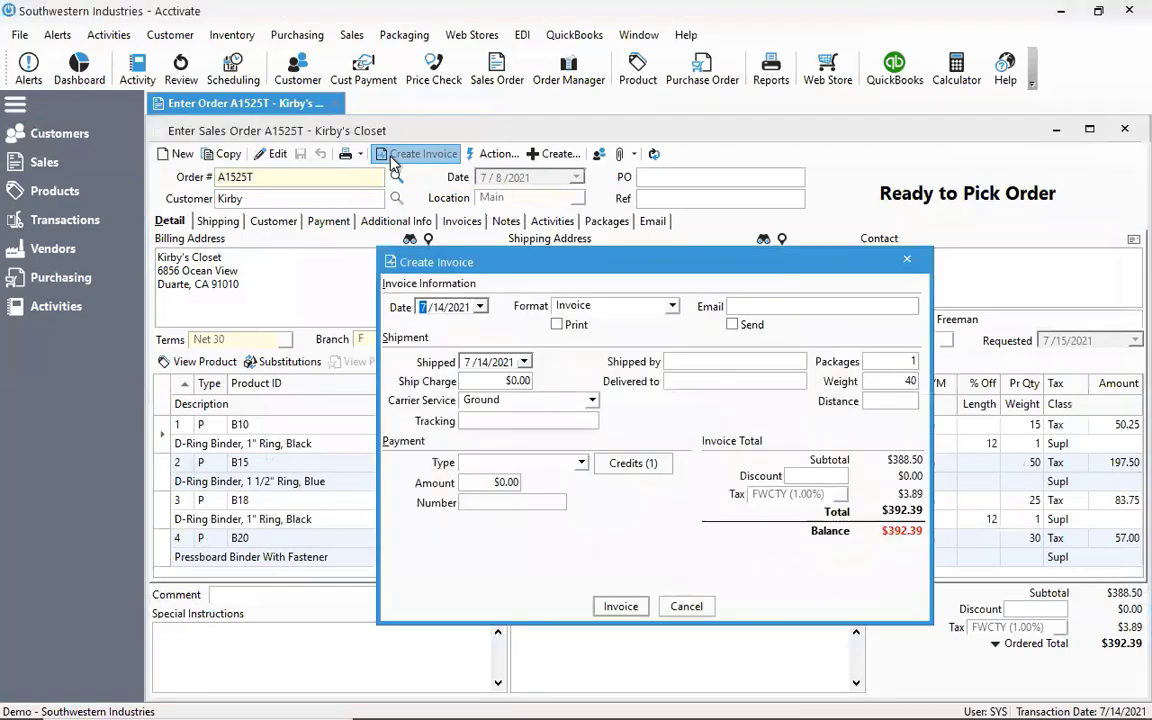
{"action": "left_click", "coordinate": [647, 471]}
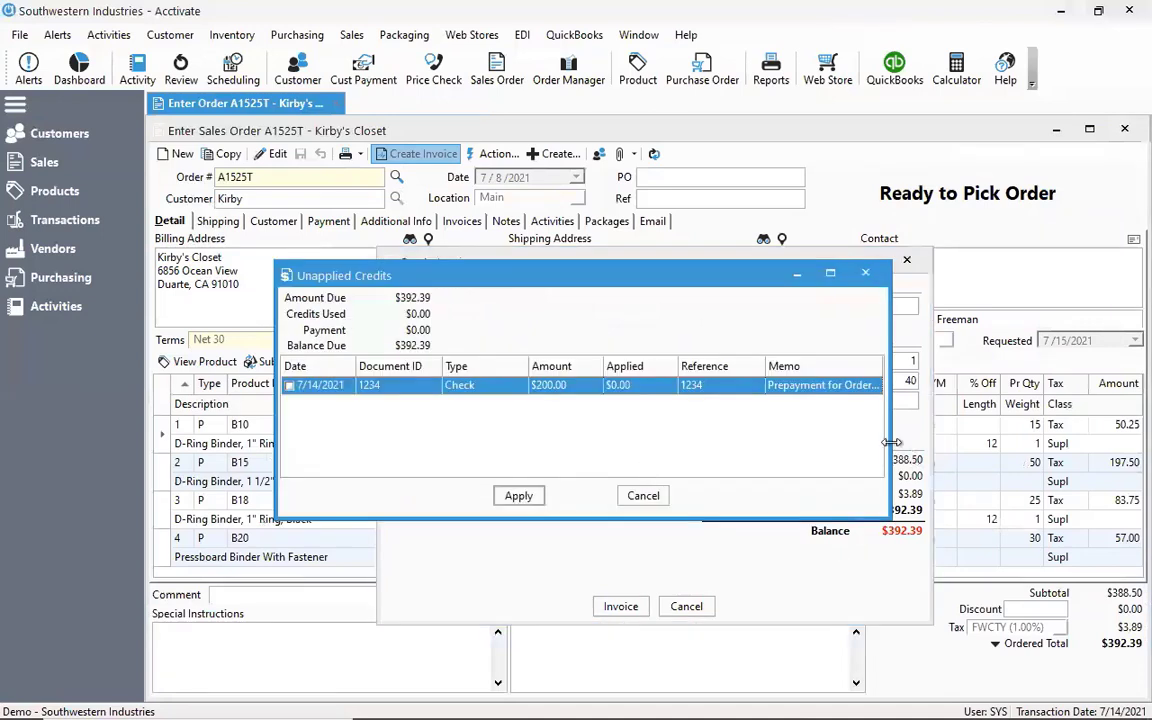
{"action": "left_click_drag", "start_coordinate": [892, 442], "coordinate": [1040, 442]}
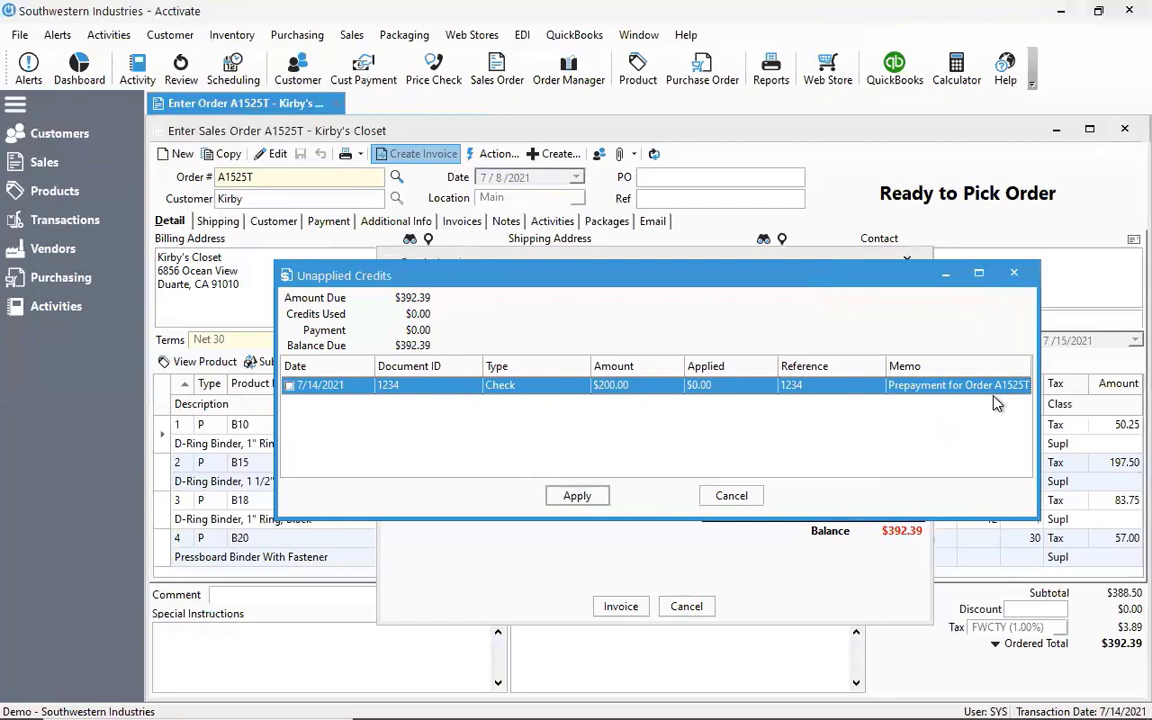
{"action": "left_click", "coordinate": [289, 386]}
{"action": "left_click", "coordinate": [568, 496]}
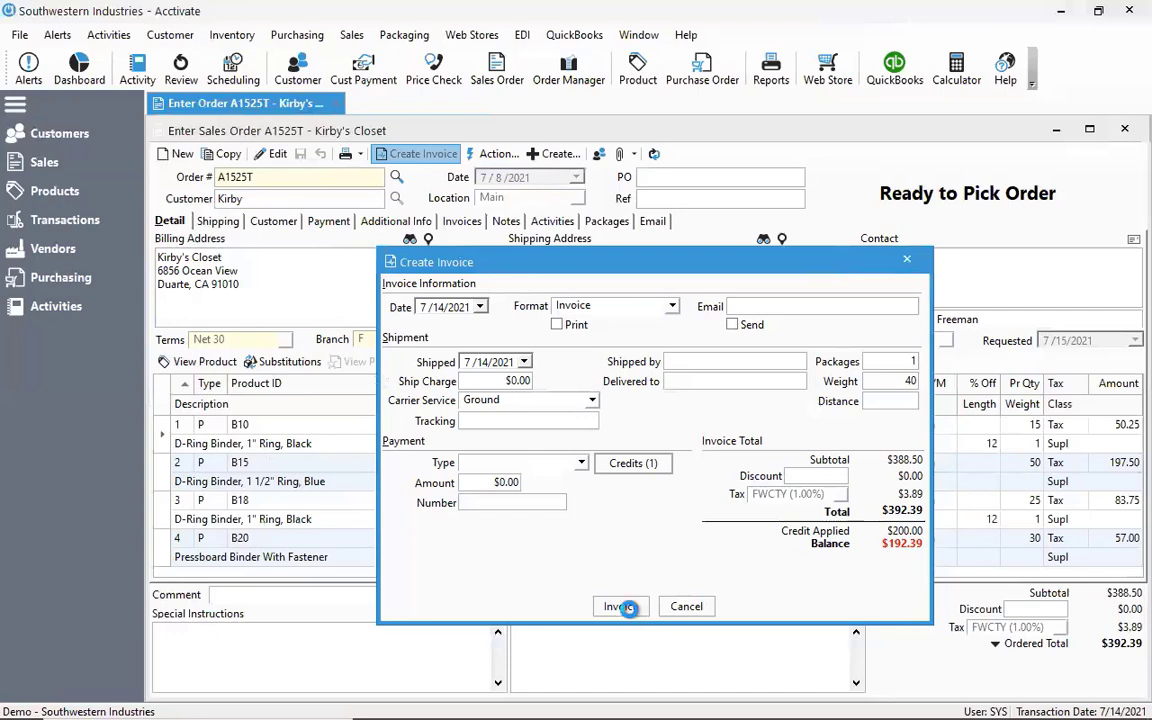
{"action": "left_click", "coordinate": [629, 609]}
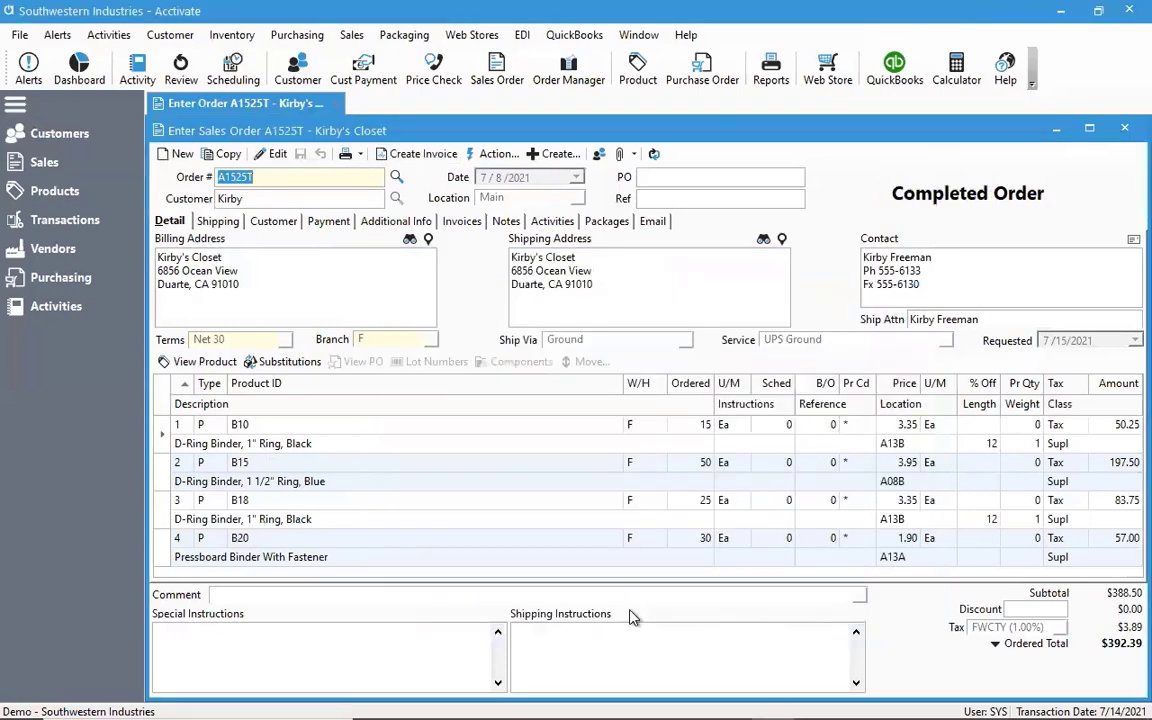
{"action": "left_click", "coordinate": [1124, 128]}
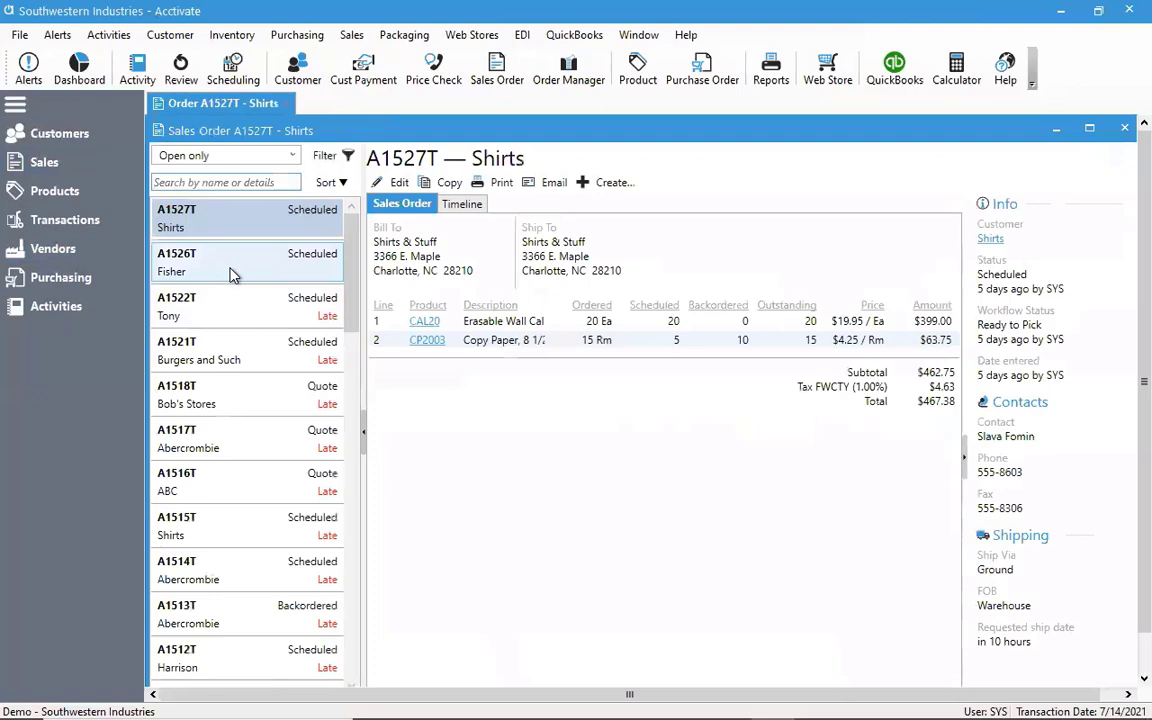
Open the Fisher Toys sales order for editing, enter a Check payment with number 5555, and save the order
{"action": "left_click", "coordinate": [230, 272]}
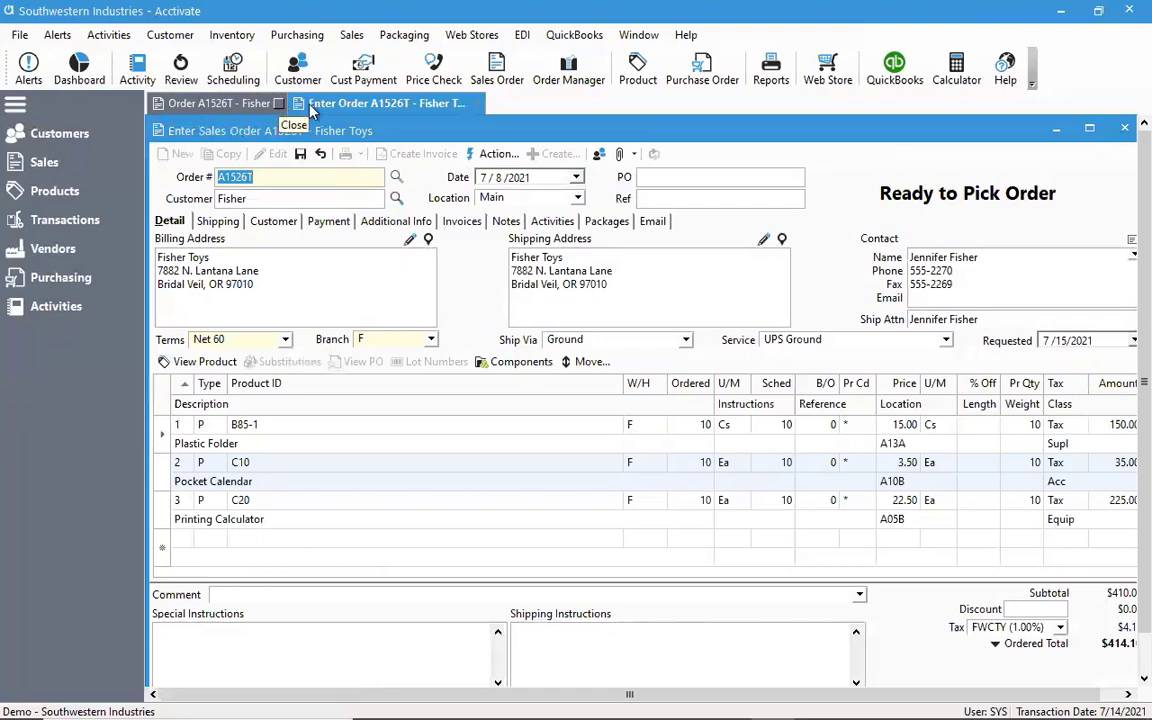
{"action": "left_click", "coordinate": [279, 104]}
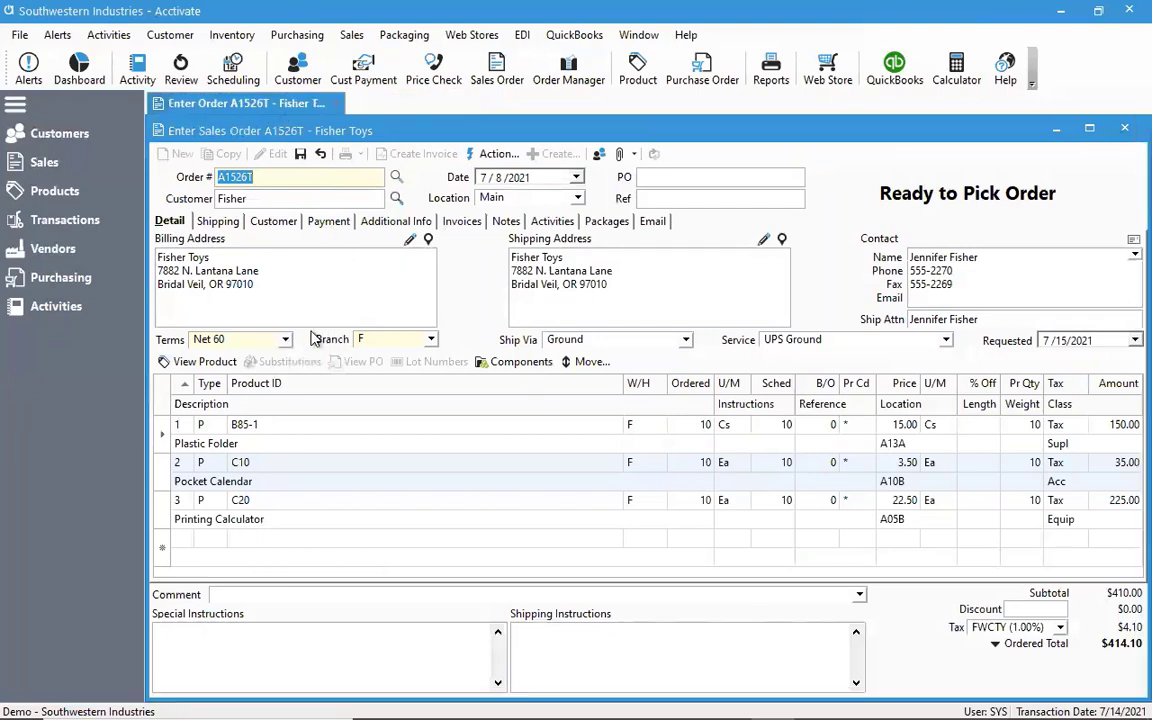
{"action": "left_click", "coordinate": [330, 222]}
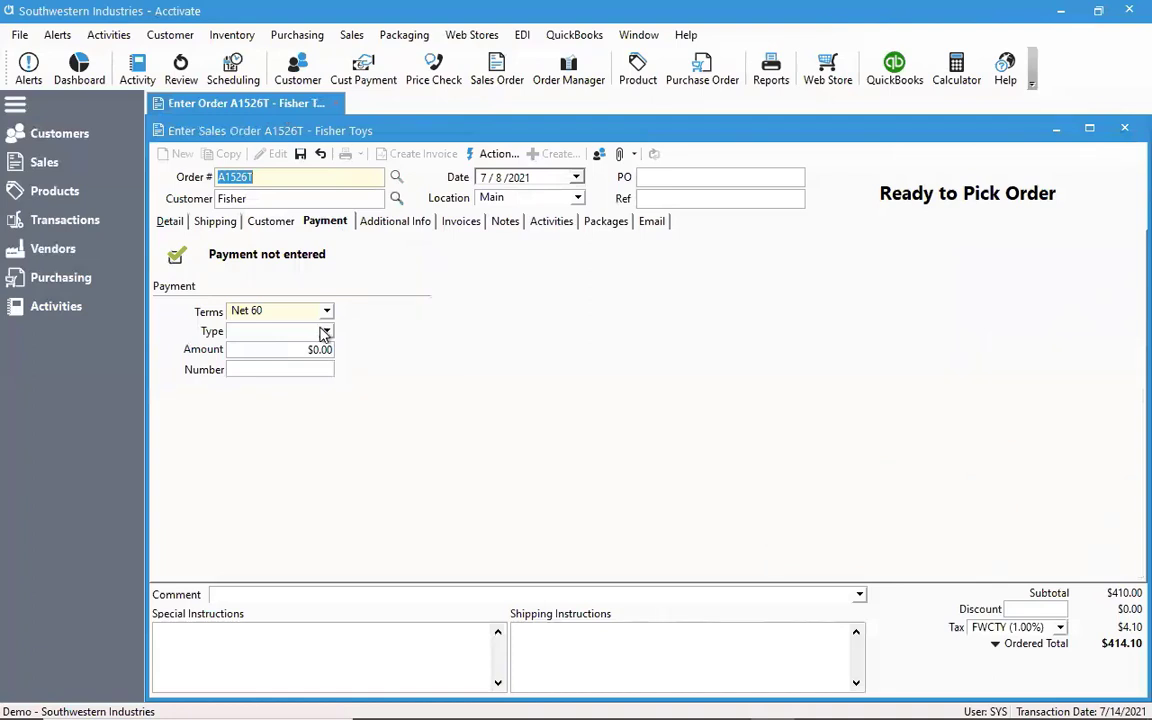
{"action": "left_click", "coordinate": [324, 331]}
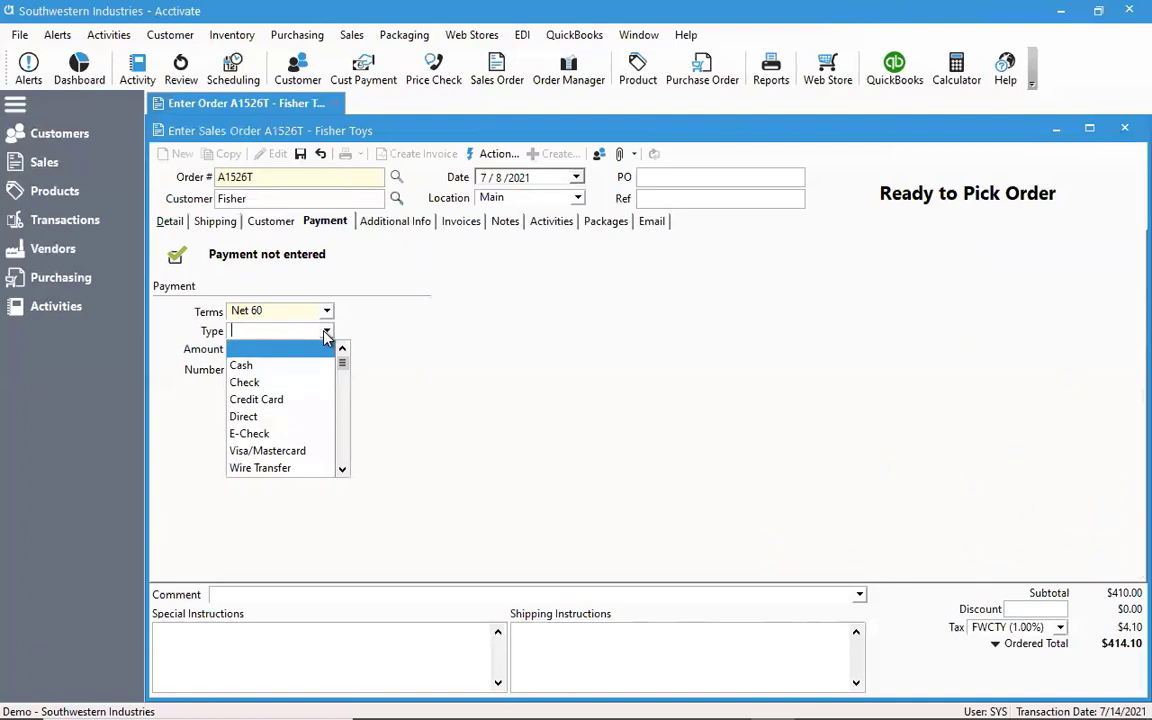
{"action": "left_click", "coordinate": [281, 383]}
{"action": "left_click", "coordinate": [284, 369]}
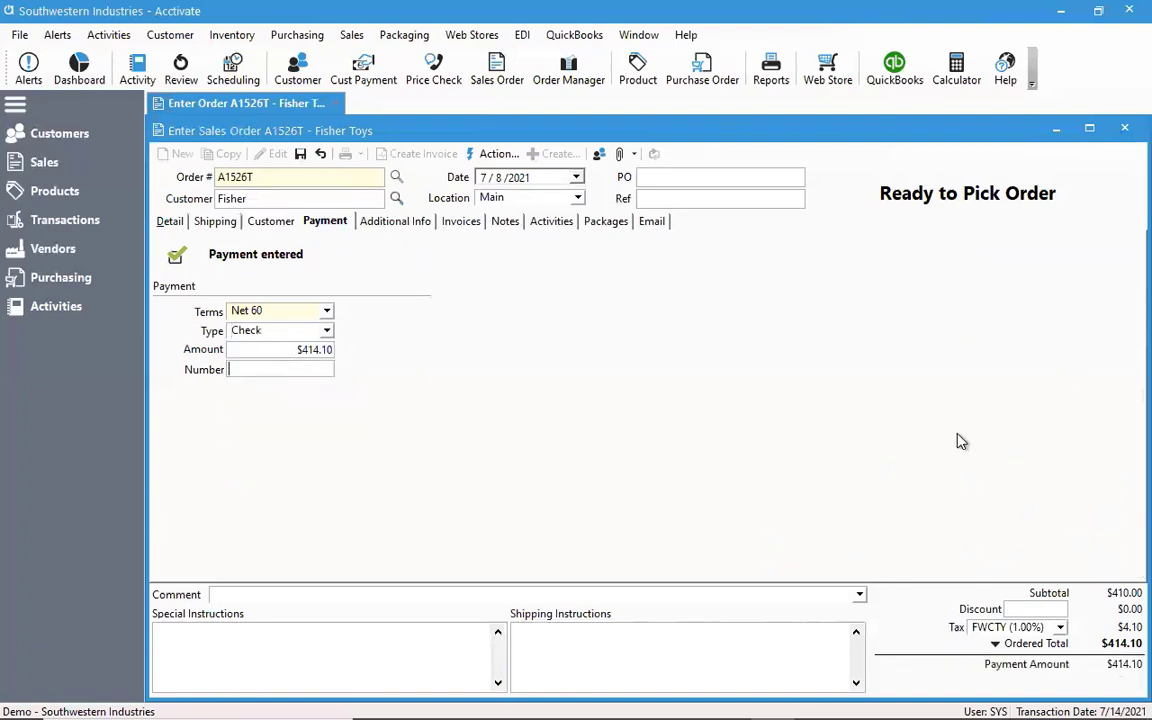
{"action": "type", "text": "2"}
{"action": "key", "text": "BackSpace"}
{"action": "type", "text": "5555"}
{"action": "left_click", "coordinate": [299, 153]}
Invoice the Fisher Toys order with its check payment, review the printed invoice's totals, and close the report and order
{"action": "left_click", "coordinate": [405, 155]}
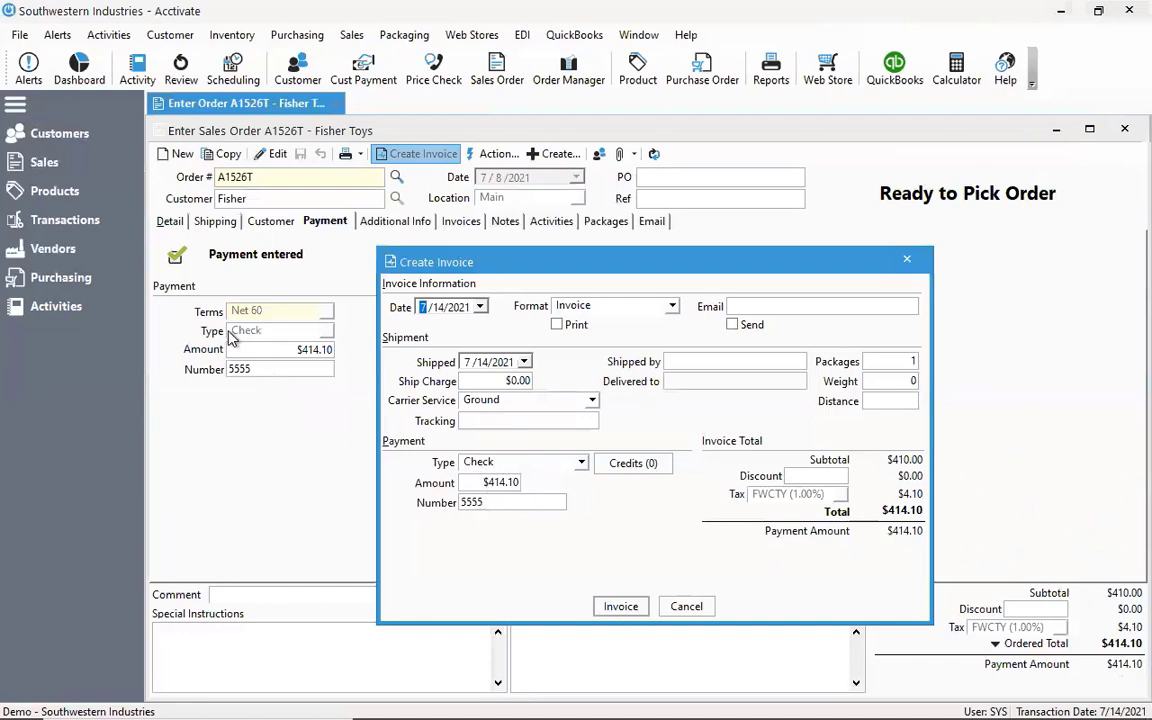
{"action": "left_click", "coordinate": [621, 607]}
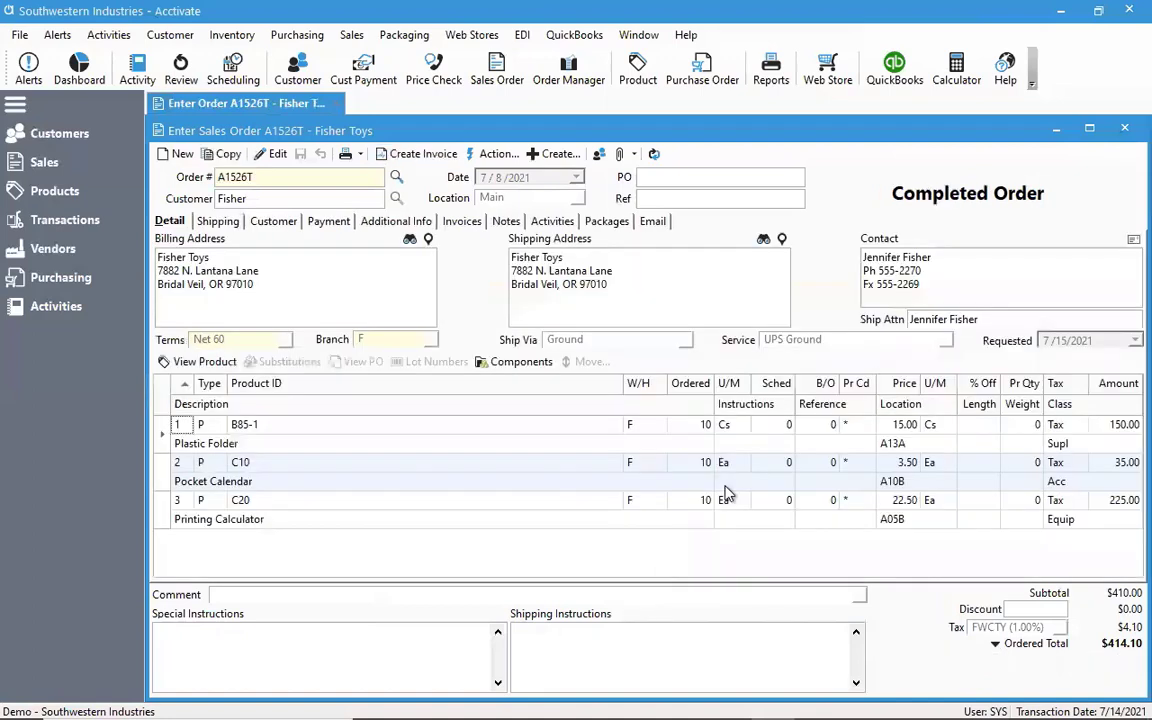
{"action": "left_click", "coordinate": [462, 221]}
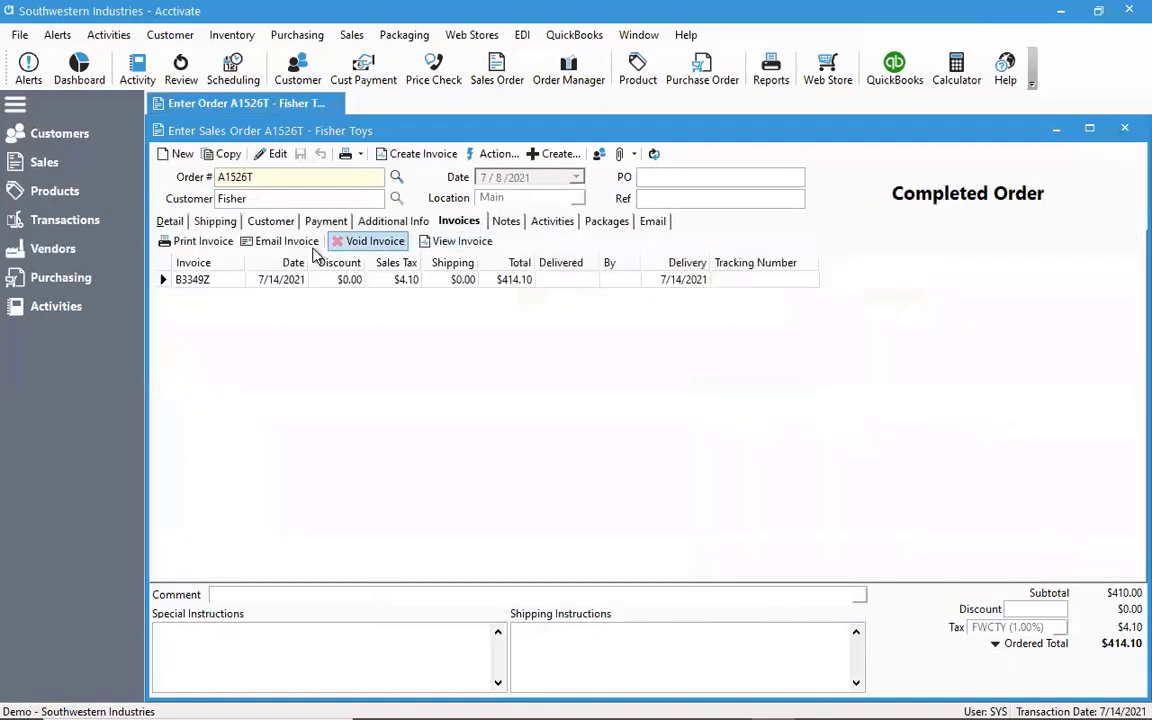
{"action": "left_click", "coordinate": [201, 242]}
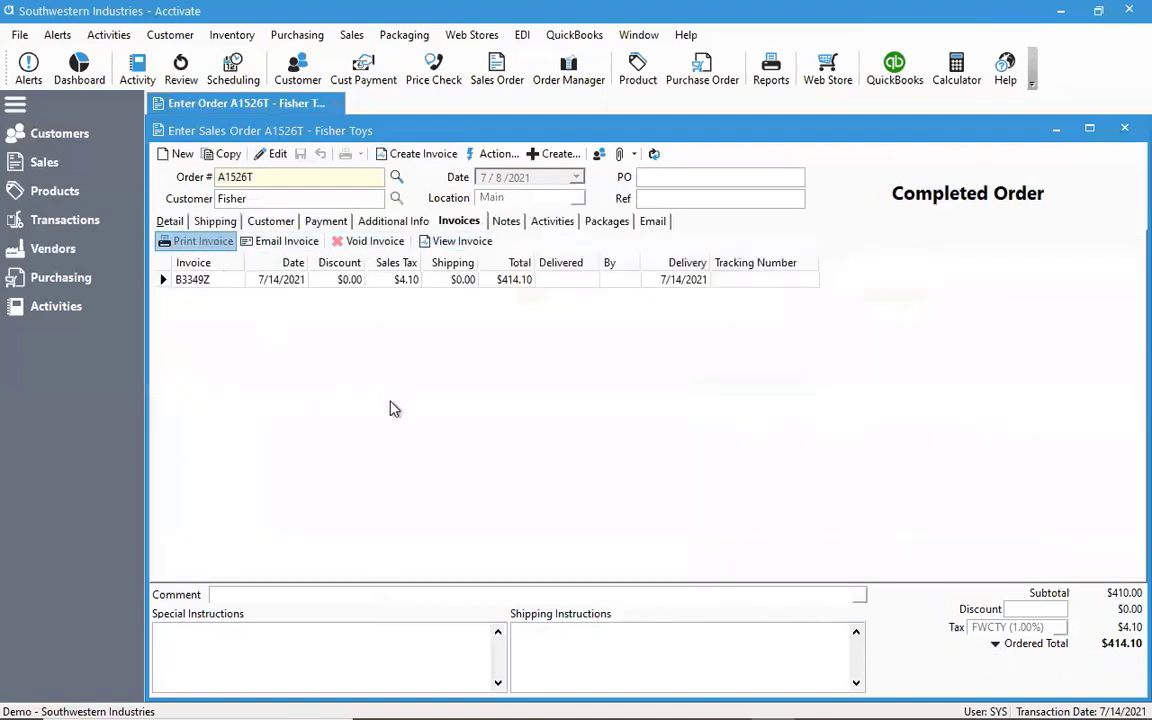
{"action": "scroll", "coordinate": [670, 400], "scroll_direction": "down", "scroll_amount": 5}
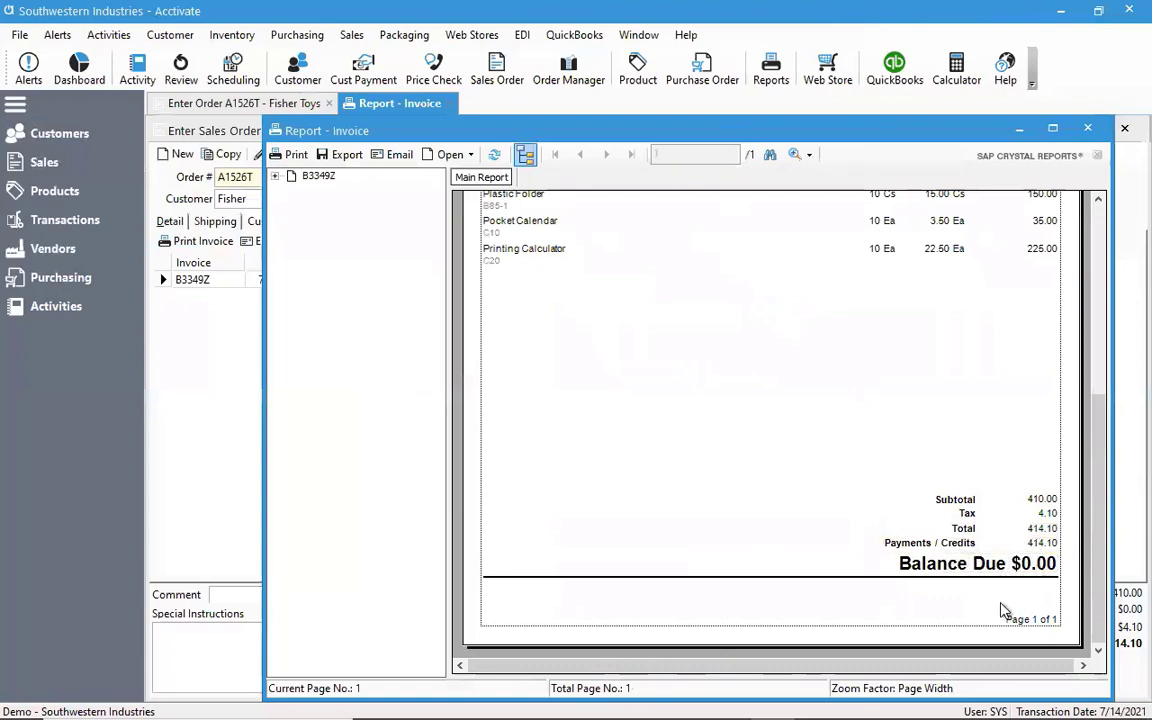
{"action": "left_click", "coordinate": [1091, 131]}
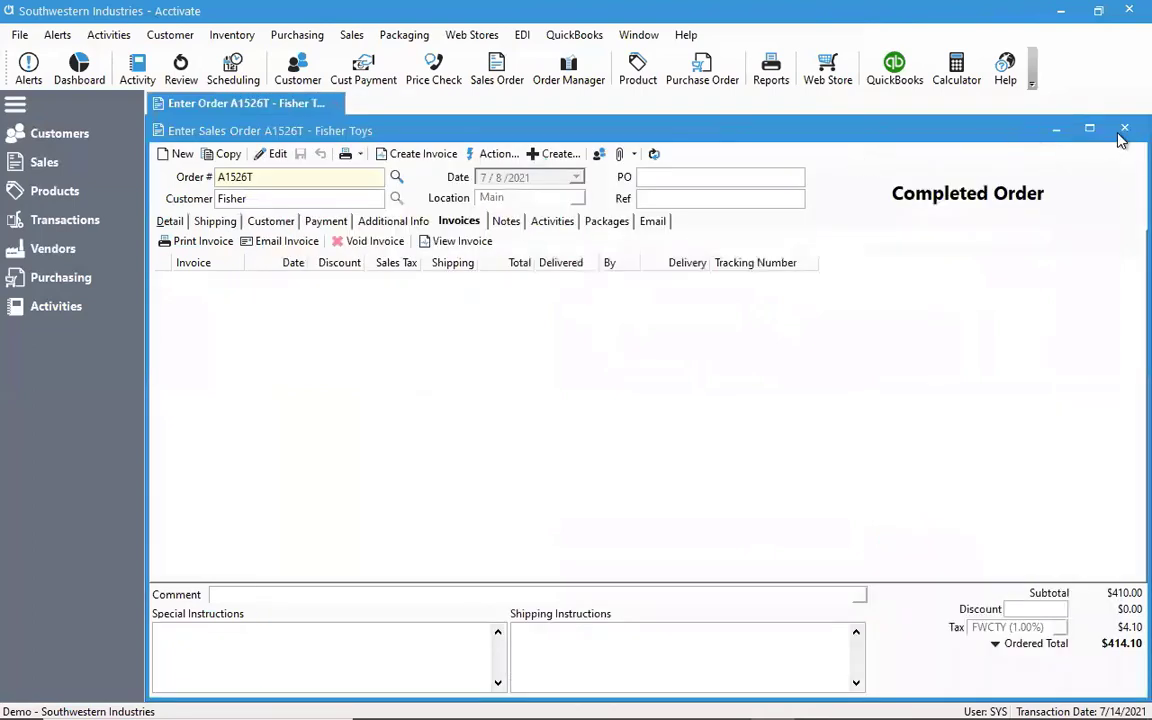
{"action": "left_click", "coordinate": [1123, 130]}
Open the Shirts & Stuff sales order for editing from the sales list and close the list
{"action": "left_click", "coordinate": [43, 174]}
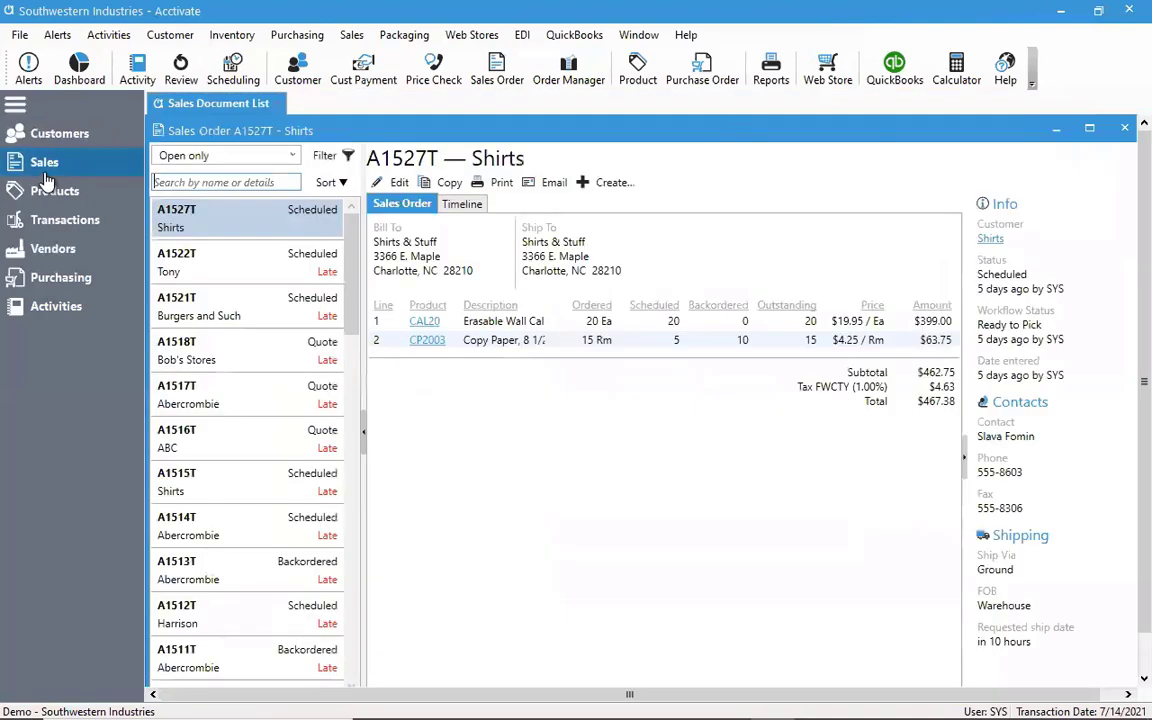
{"action": "left_click", "coordinate": [392, 183]}
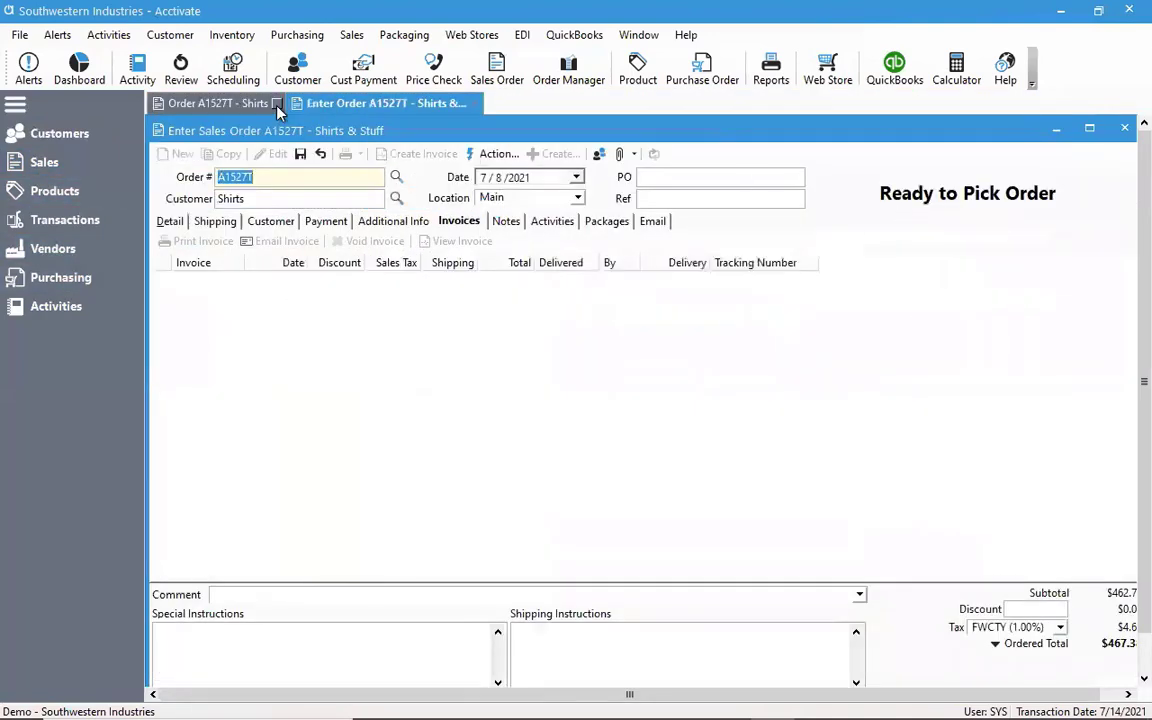
{"action": "left_click", "coordinate": [277, 103]}
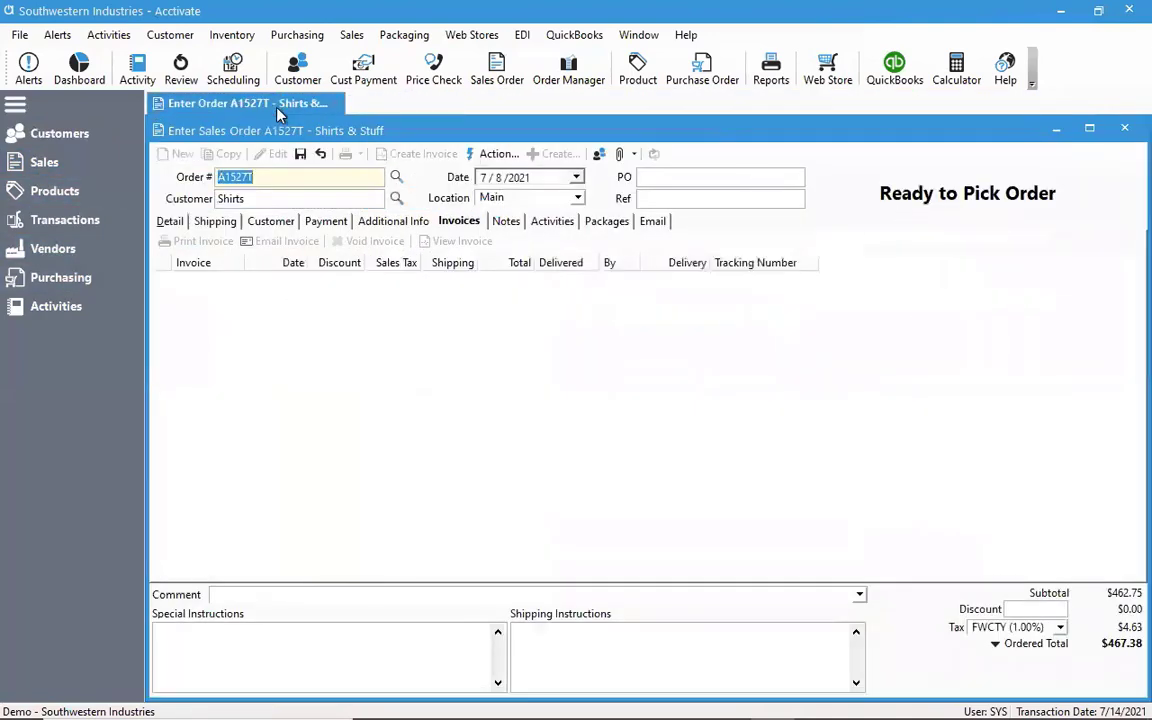
Set the Shirts & Stuff order's payment type to Amex and switch the order total display to Scheduled Total
{"action": "left_click", "coordinate": [322, 221]}
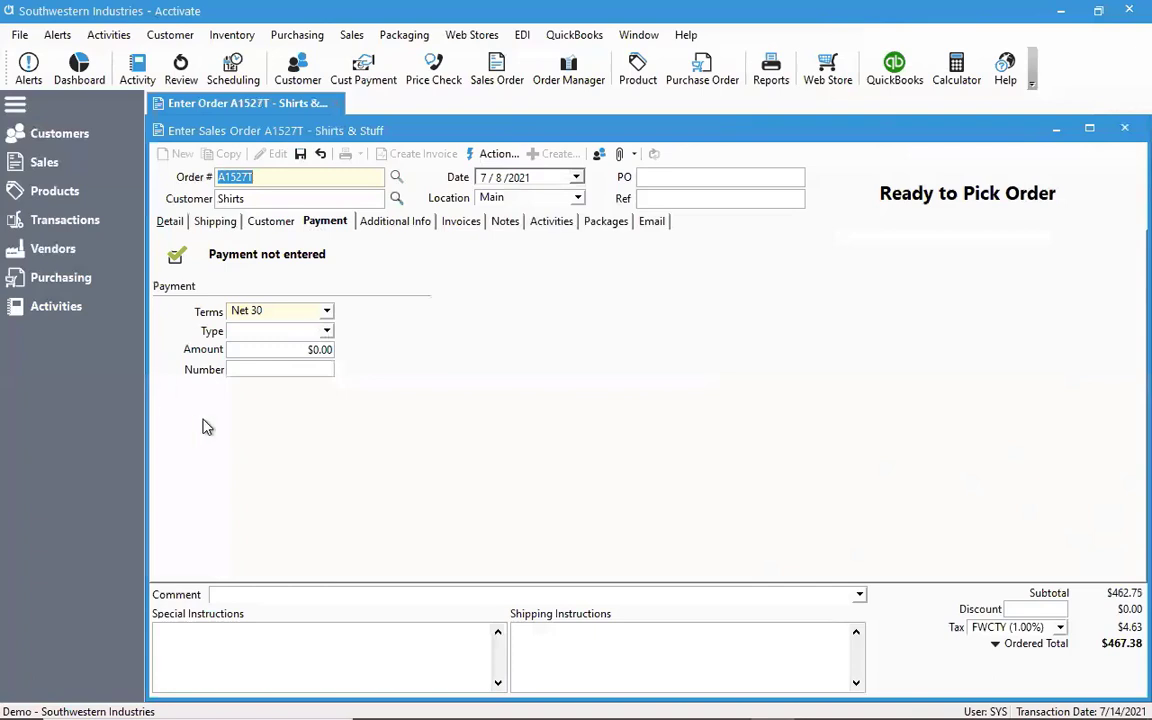
{"action": "left_click", "coordinate": [327, 332]}
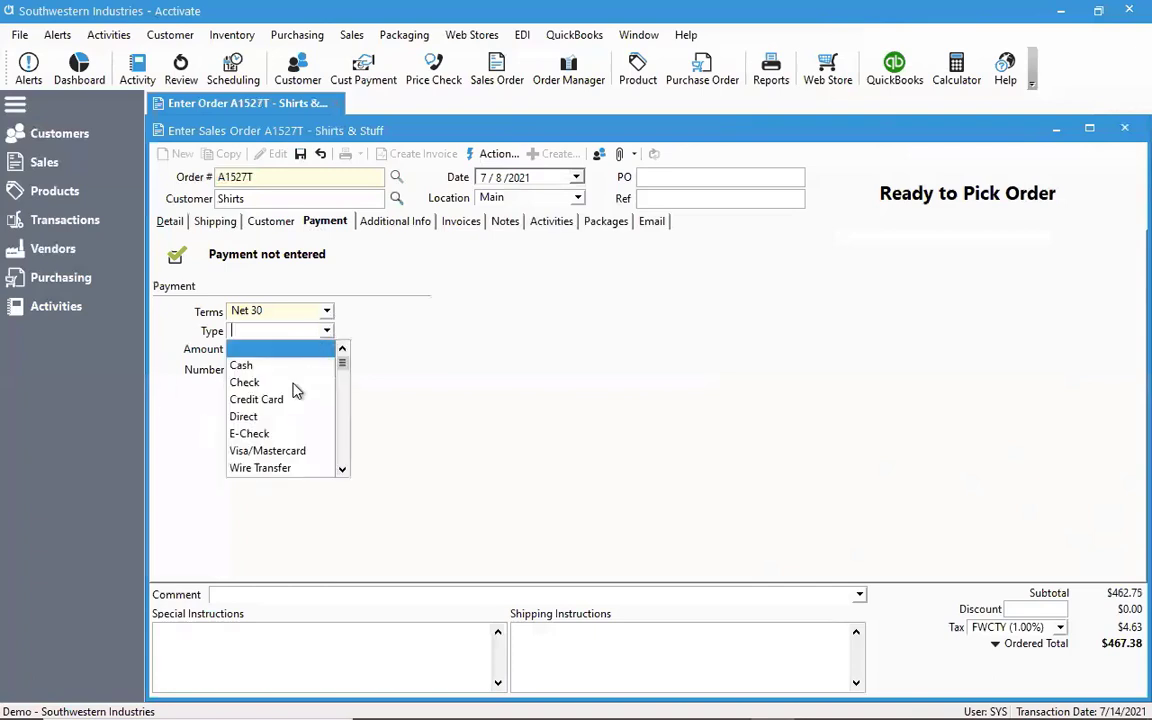
{"action": "scroll", "coordinate": [340, 467], "scroll_direction": "down", "scroll_amount": 1}
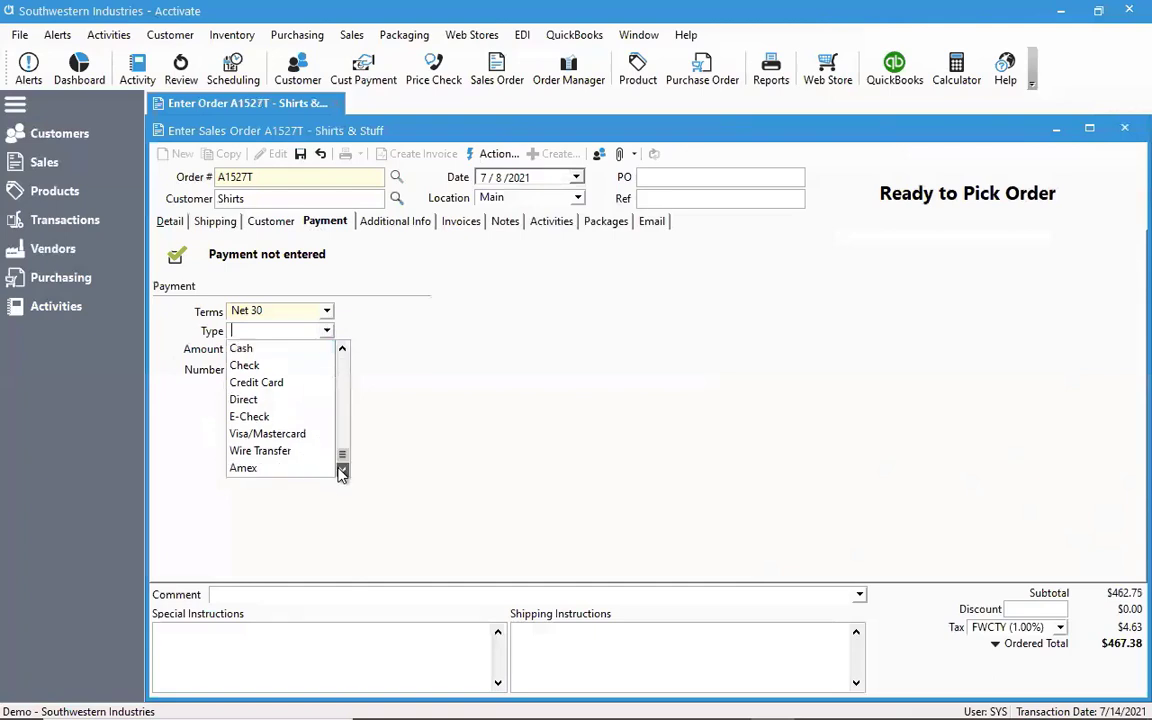
{"action": "left_click", "coordinate": [270, 466]}
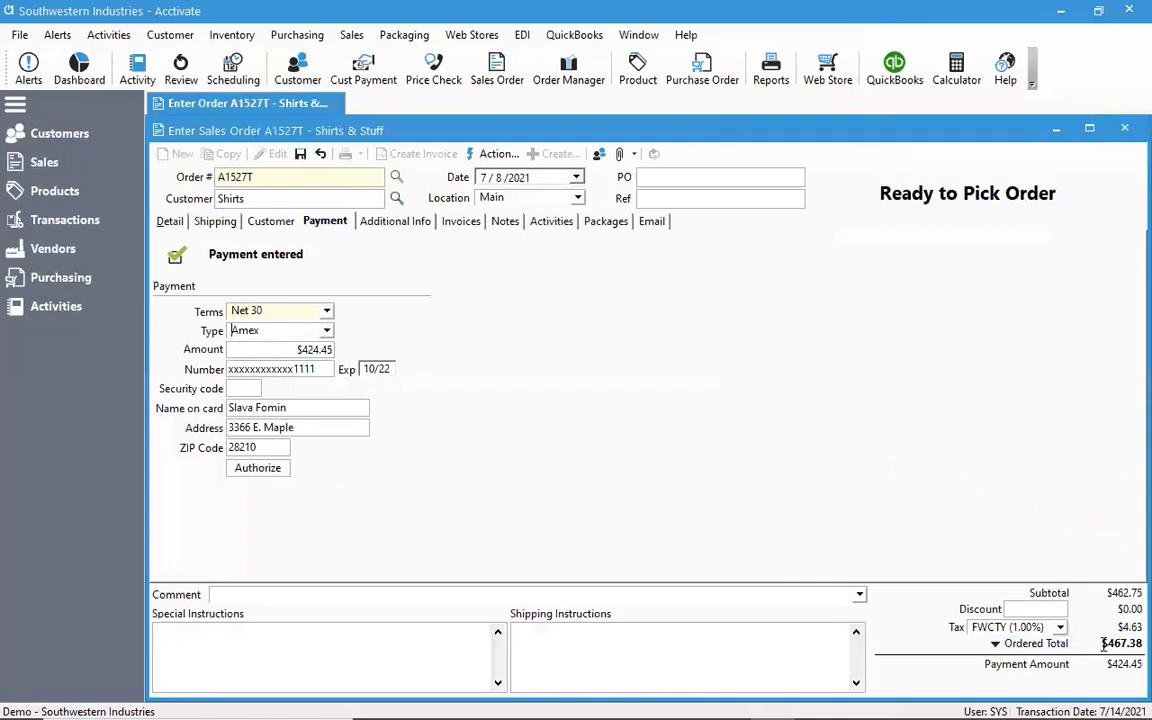
{"action": "left_click", "coordinate": [1033, 645]}
{"action": "left_click", "coordinate": [1038, 661]}
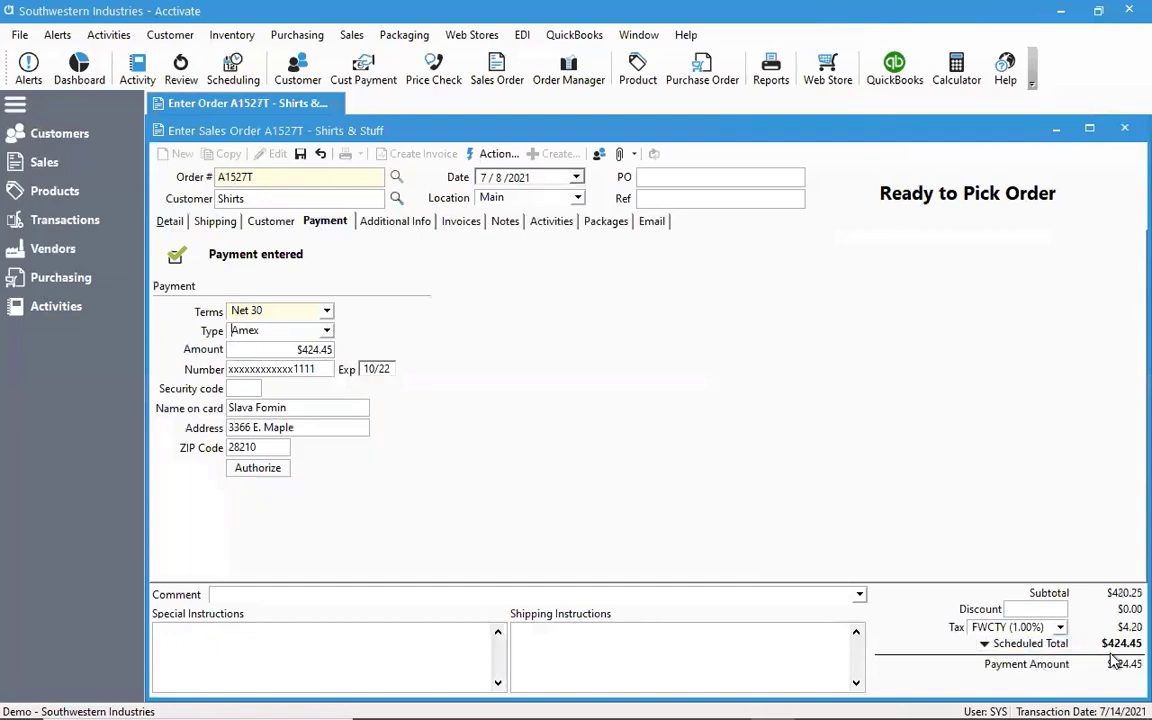
Set the card payment amount to 500.00 and authorize it without matching it to the scheduled amount
{"action": "left_click", "coordinate": [296, 349]}
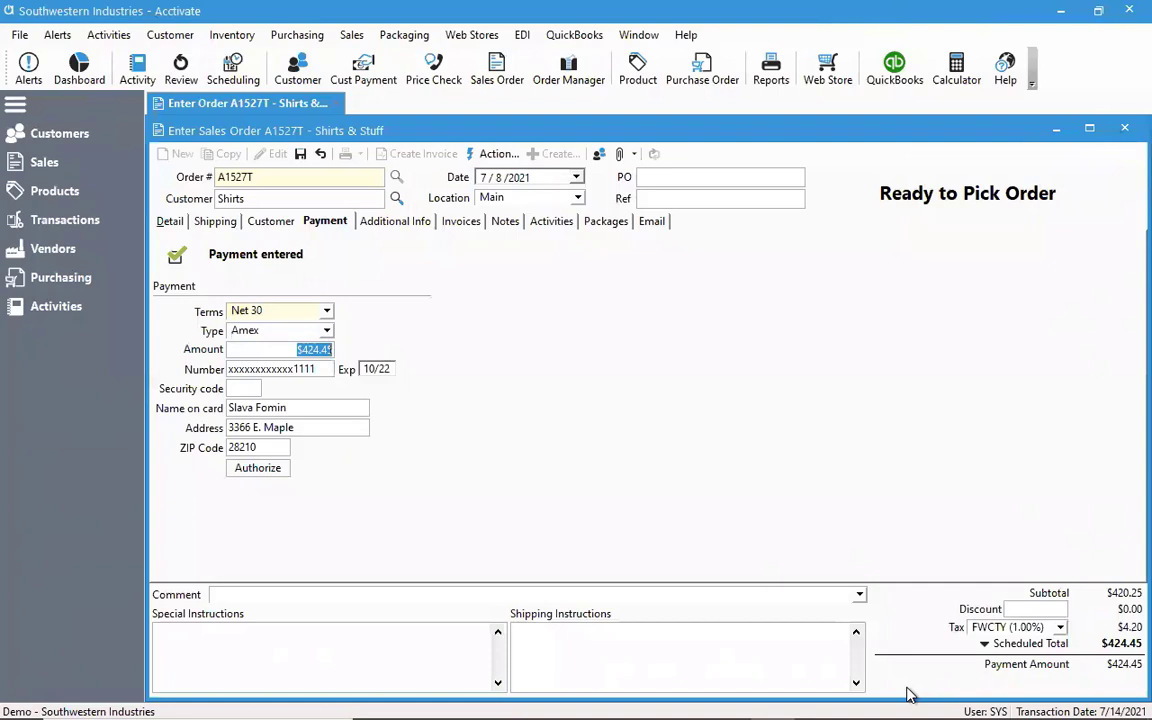
{"action": "type", "text": "500.00"}
{"action": "key", "text": "Tab"}
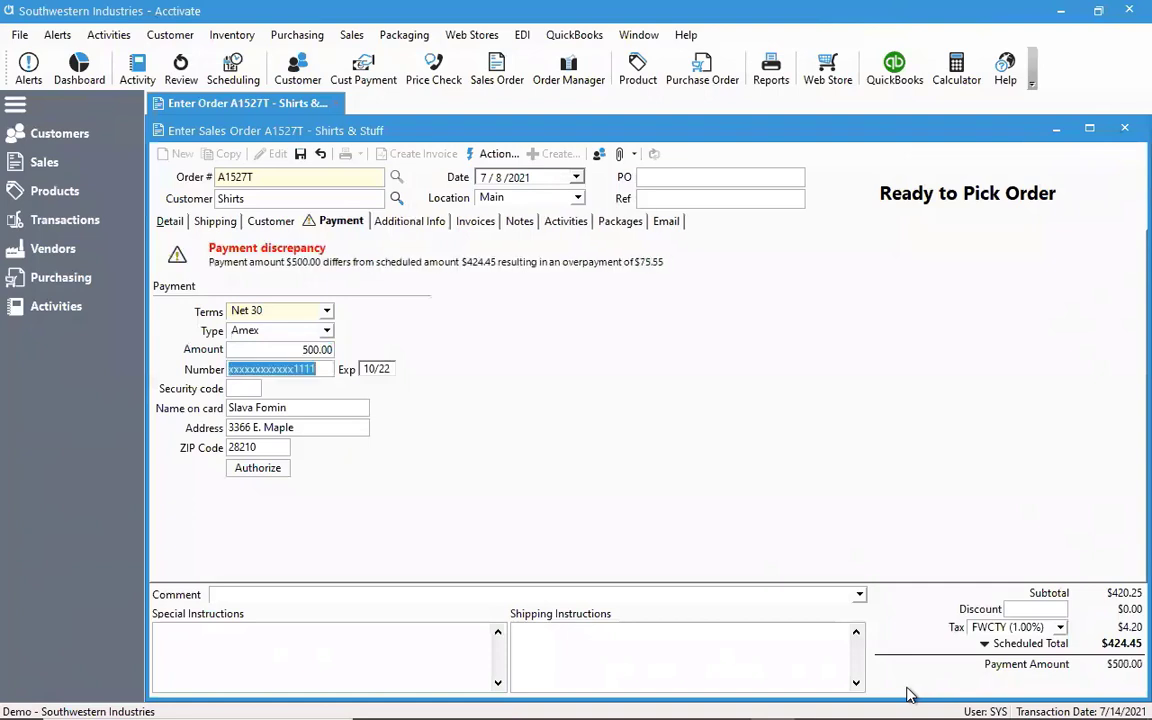
{"action": "mouse_move", "coordinate": [828, 694]}
{"action": "left_click", "coordinate": [283, 470]}
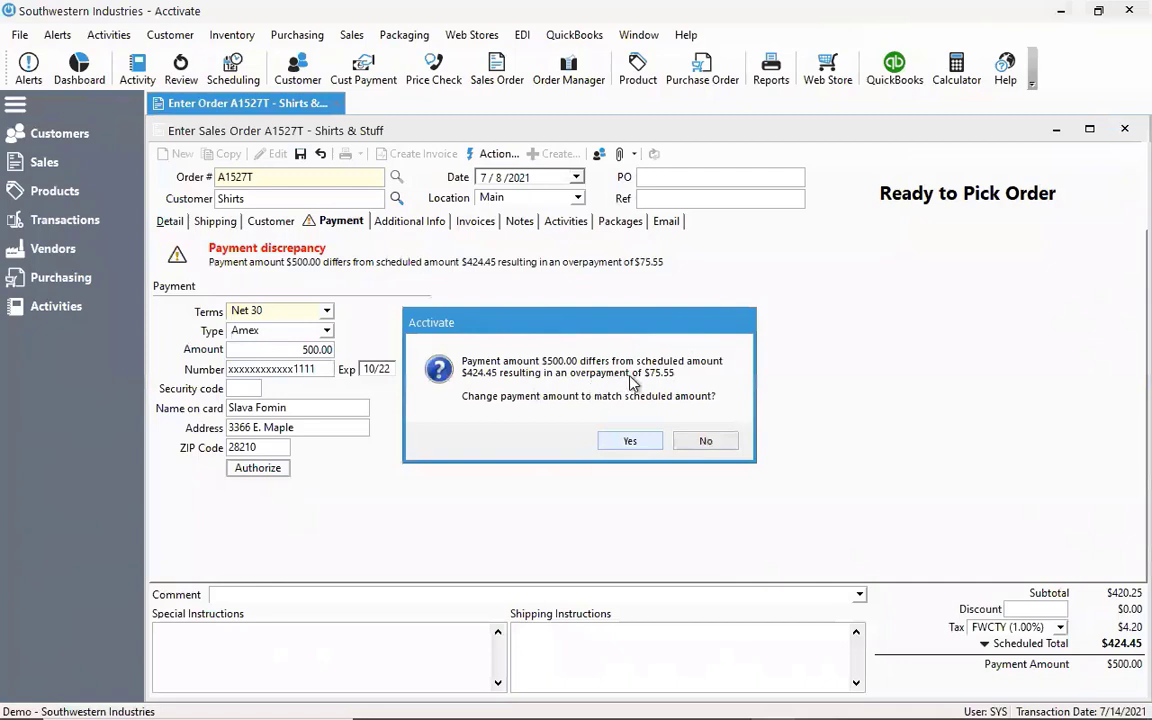
{"action": "left_click", "coordinate": [706, 440]}
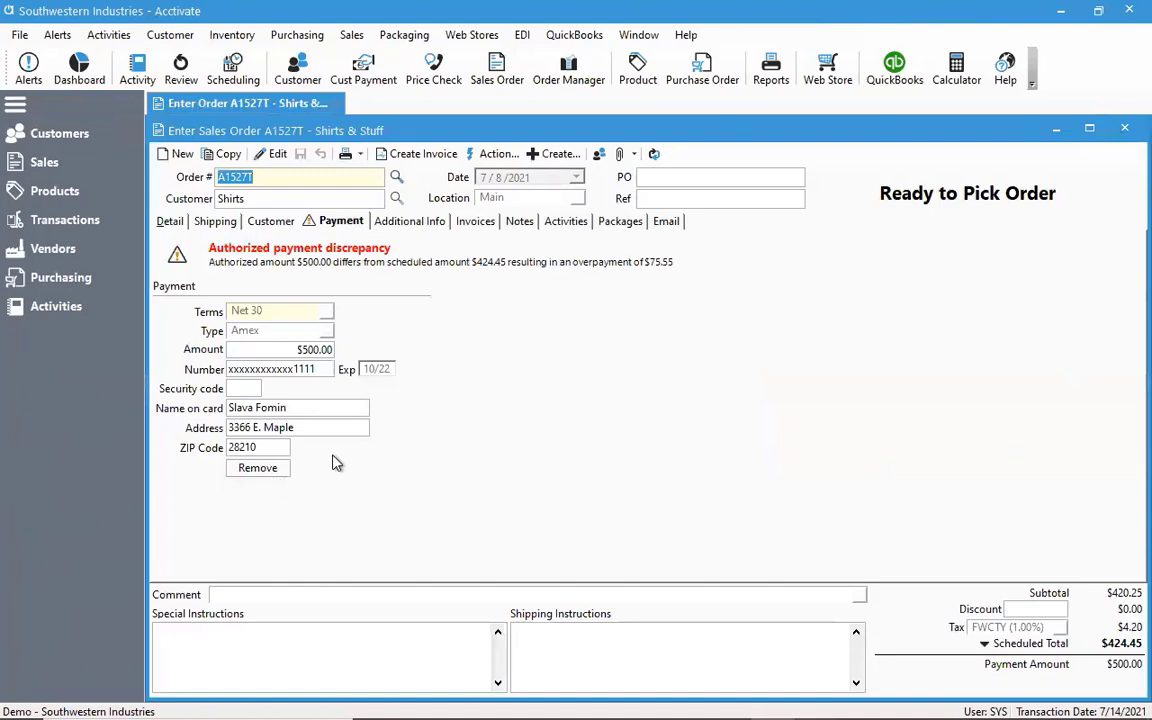
Invoice the Shirts & Stuff order with Charge CC enabled, close the payment receipt, and review the order's payment details
{"action": "left_click", "coordinate": [448, 160]}
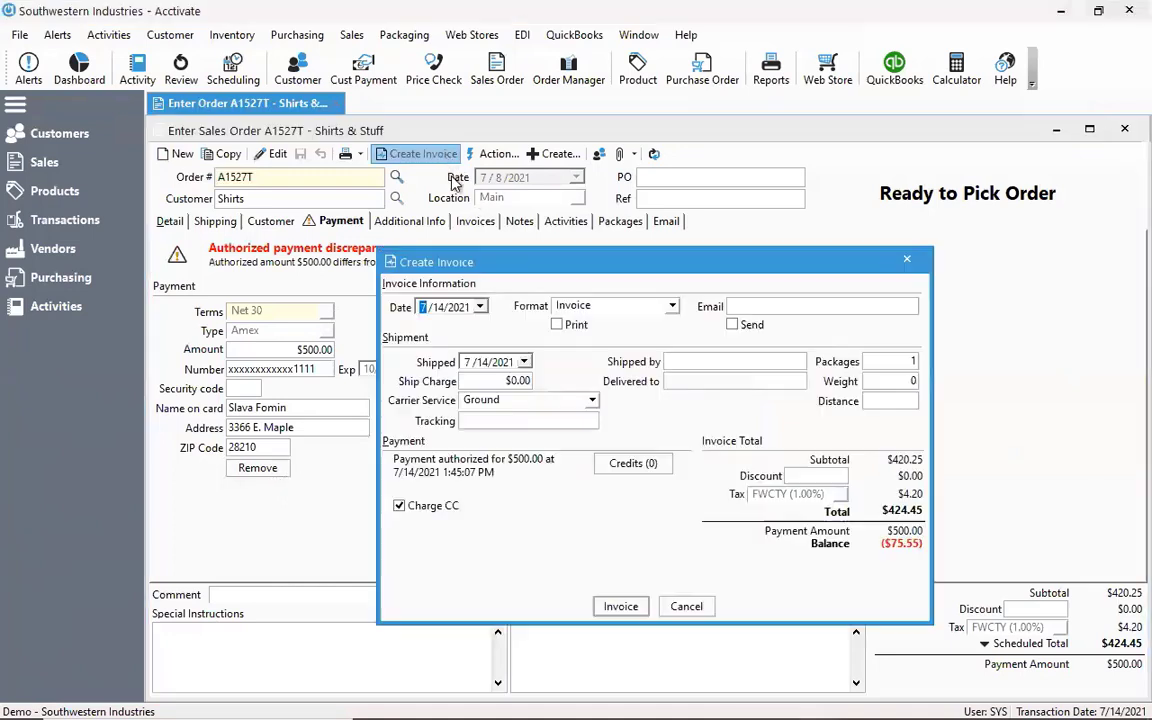
{"action": "left_click", "coordinate": [425, 510]}
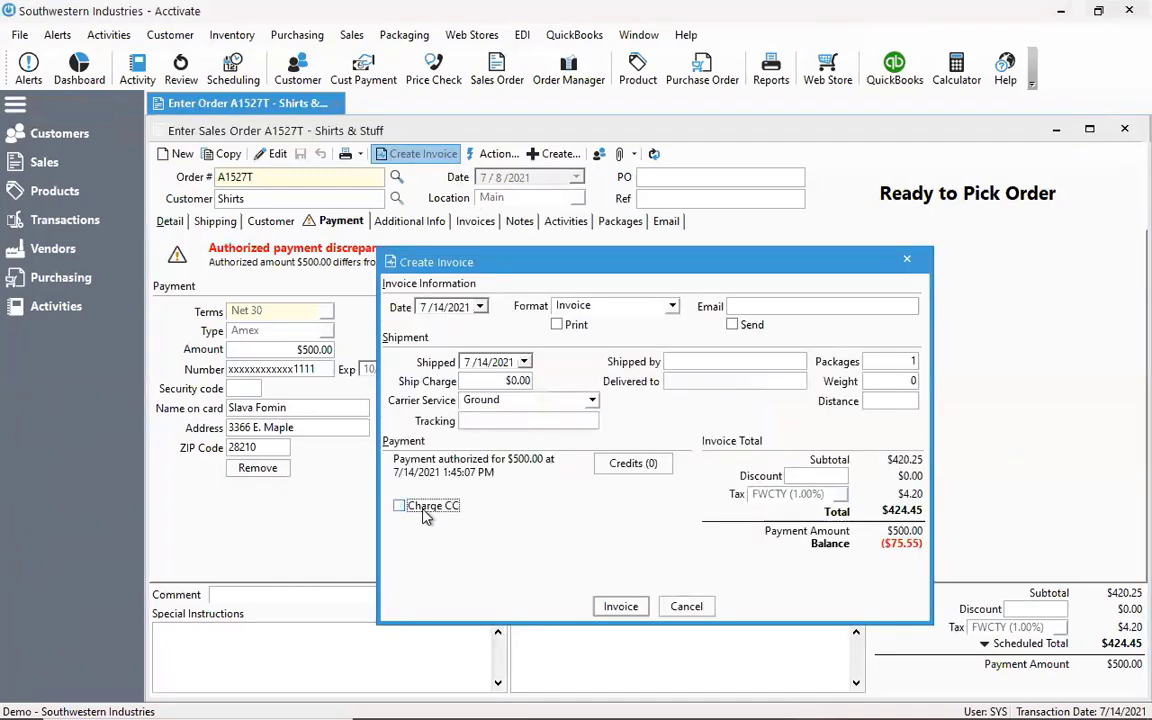
{"action": "left_click", "coordinate": [425, 514]}
{"action": "left_click_drag", "start_coordinate": [527, 262], "coordinate": [424, 205]}
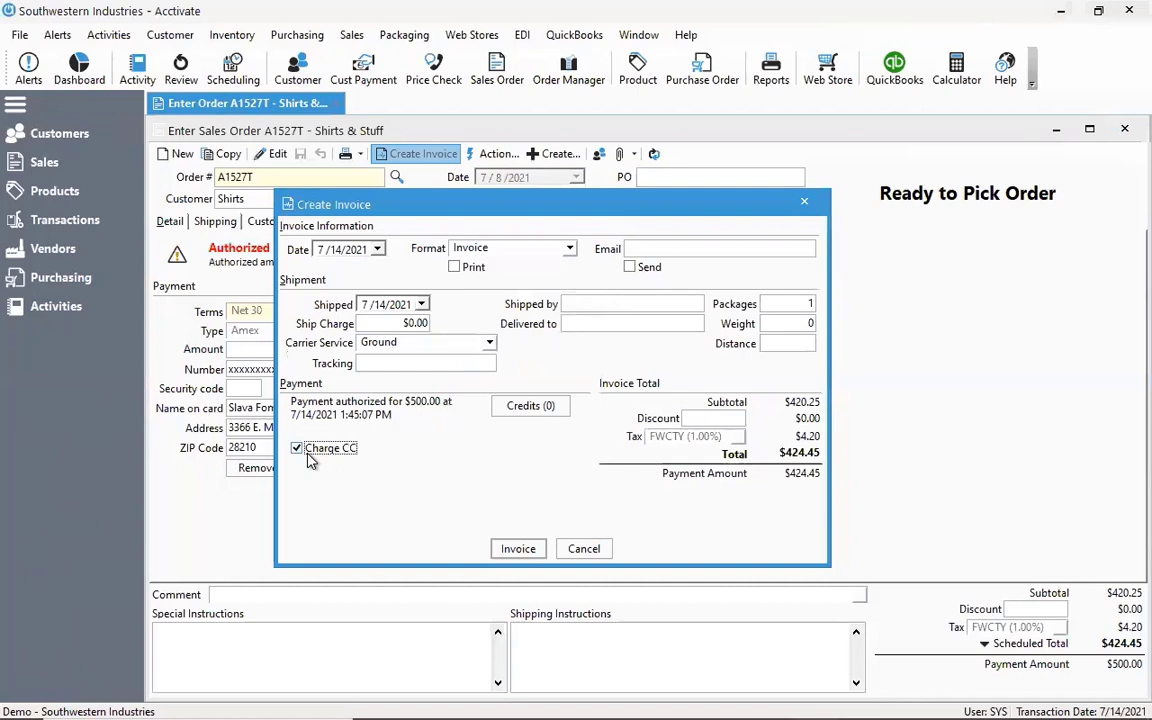
{"action": "left_click", "coordinate": [515, 549]}
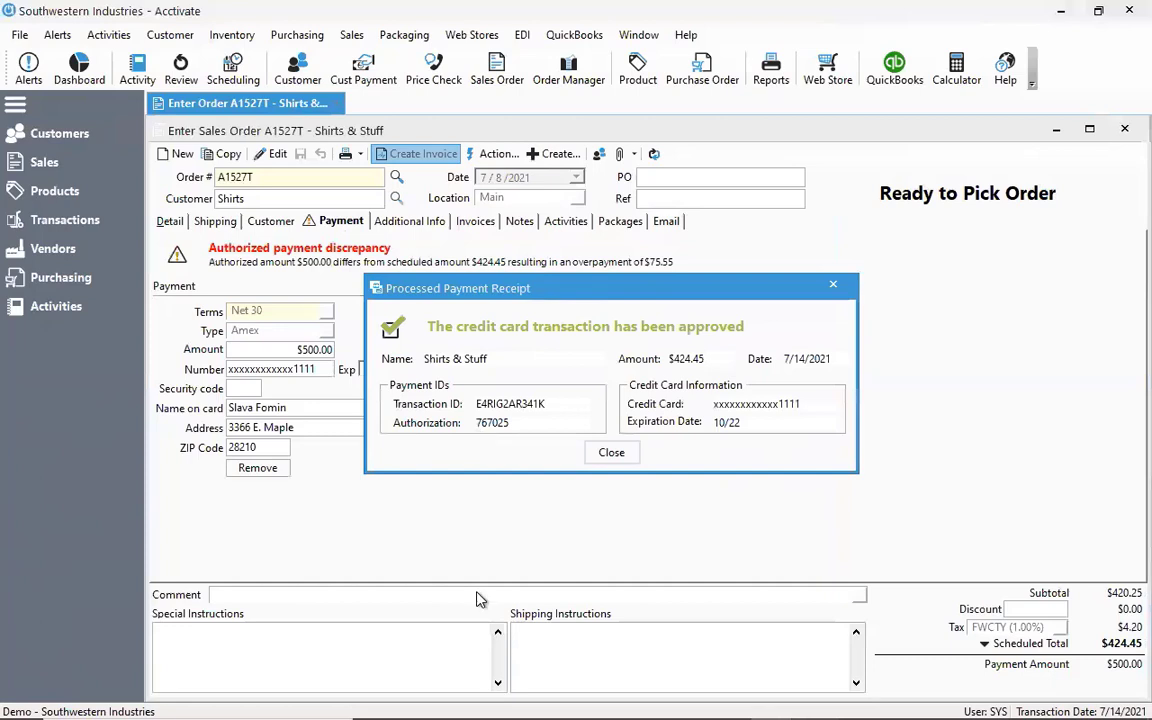
{"action": "left_click", "coordinate": [611, 452]}
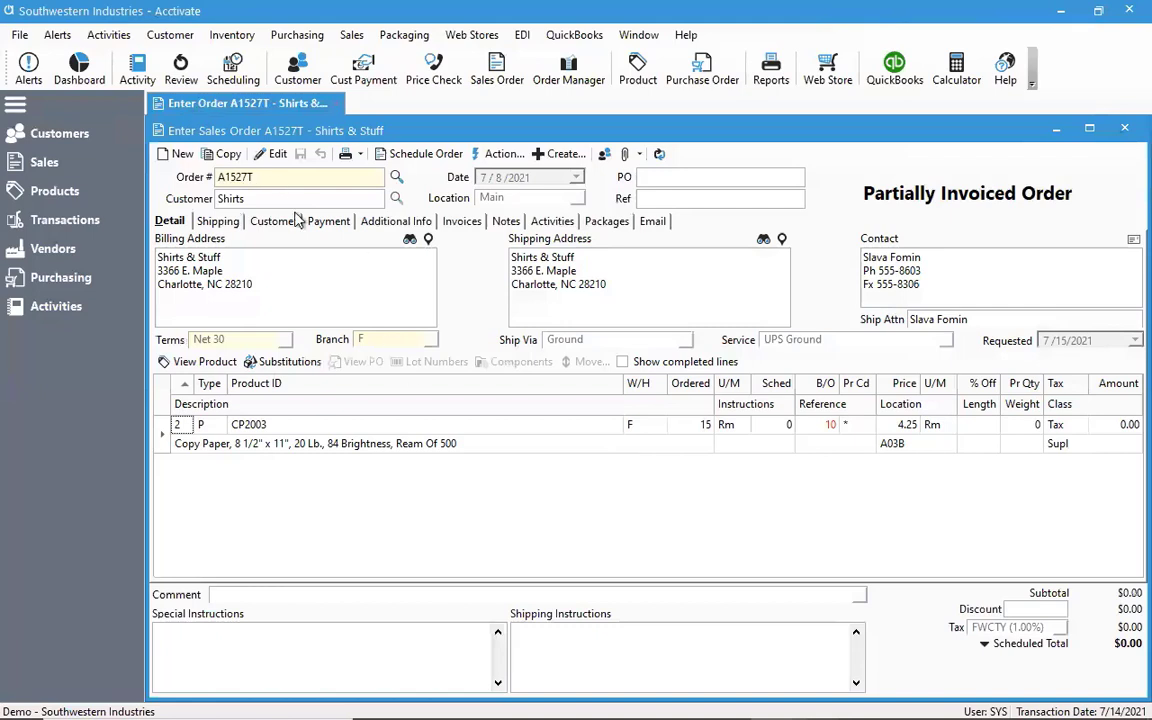
{"action": "left_click", "coordinate": [326, 222]}
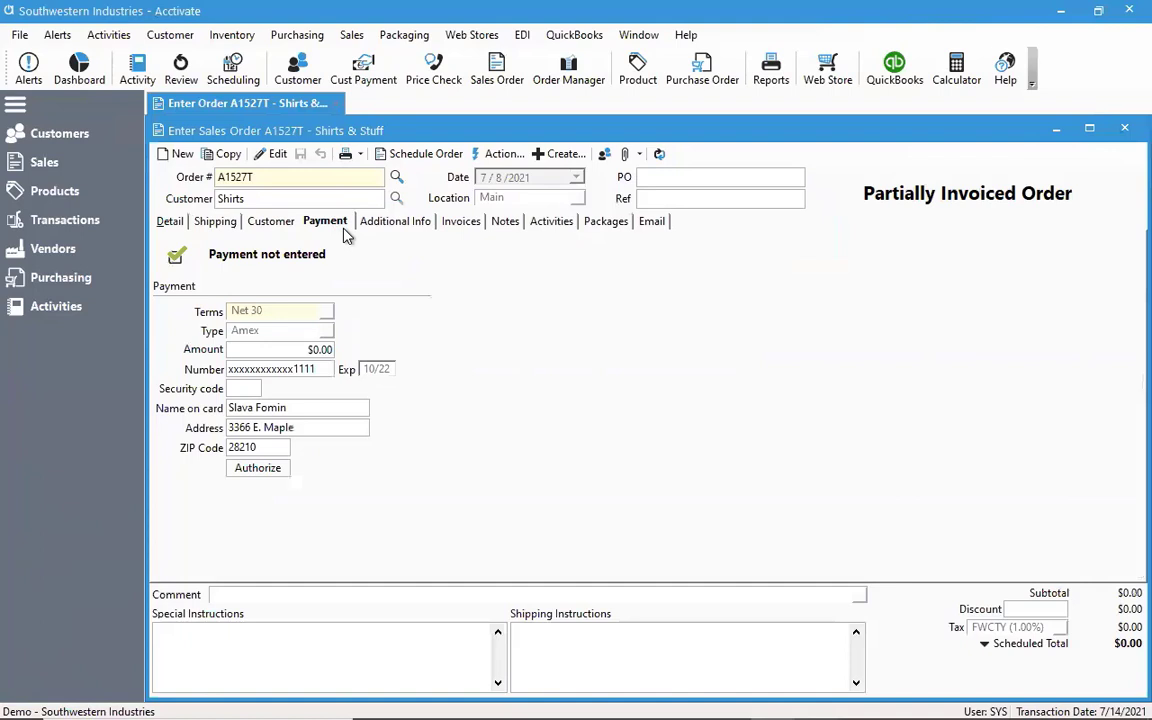
Close the Shirts & Stuff sales order and start a synchronization with QuickBooks
{"action": "left_click", "coordinate": [1124, 129]}
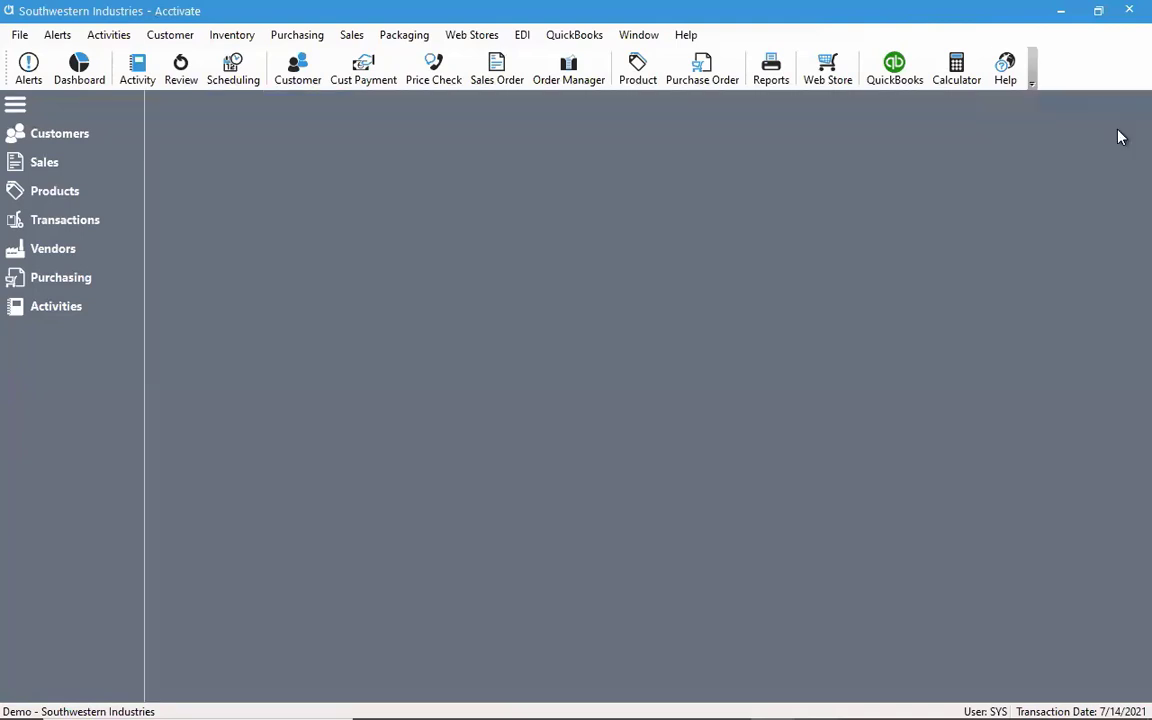
{"action": "left_click", "coordinate": [576, 35]}
{"action": "left_click", "coordinate": [580, 75]}
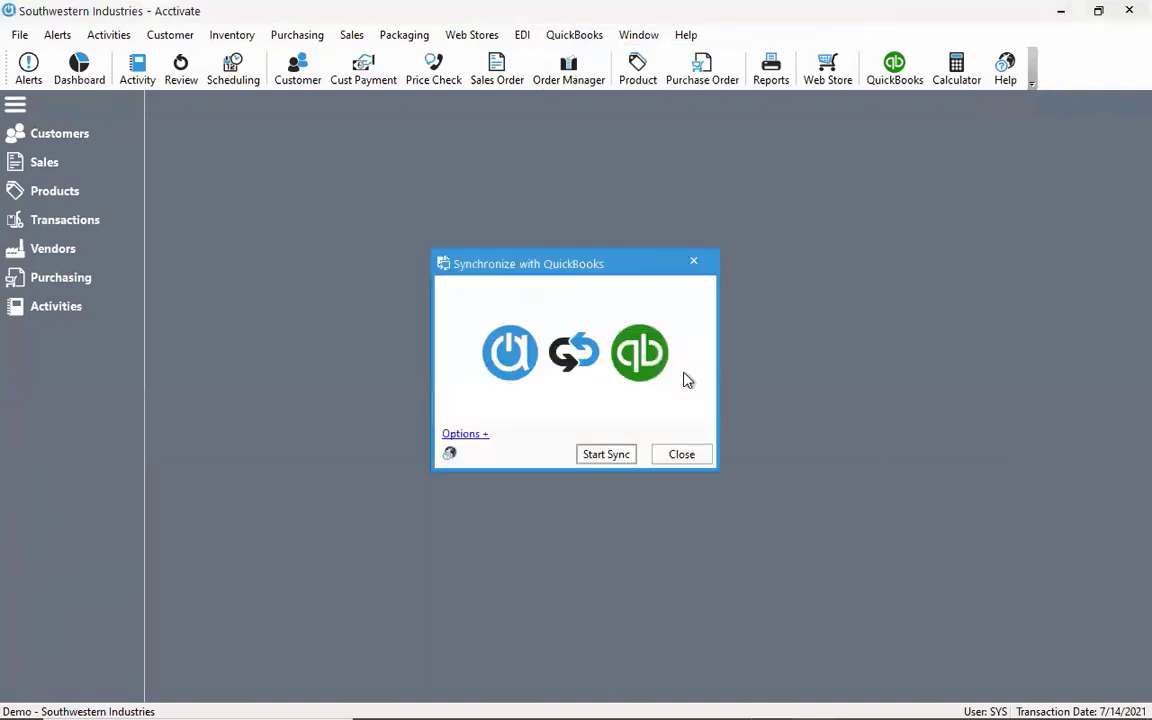
{"action": "left_click", "coordinate": [607, 454]}
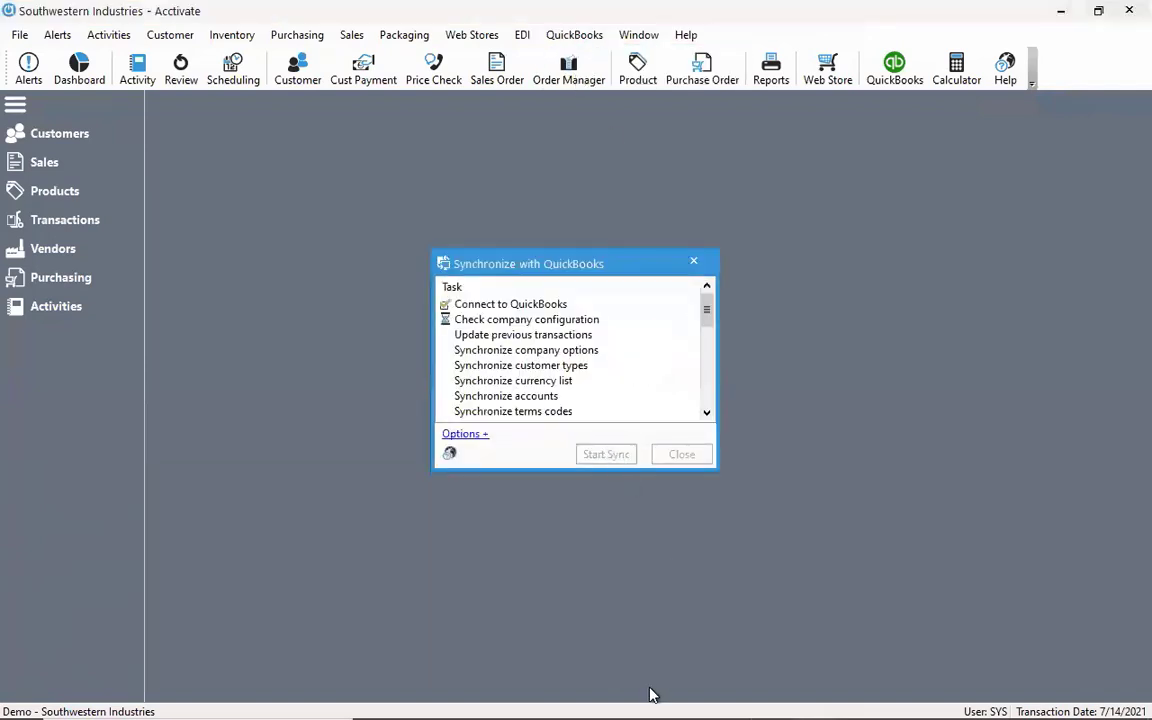
Switch to QuickBooks and display the Shirts customer's transactions in the Customer Center
{"action": "mouse_move", "coordinate": [656, 695]}
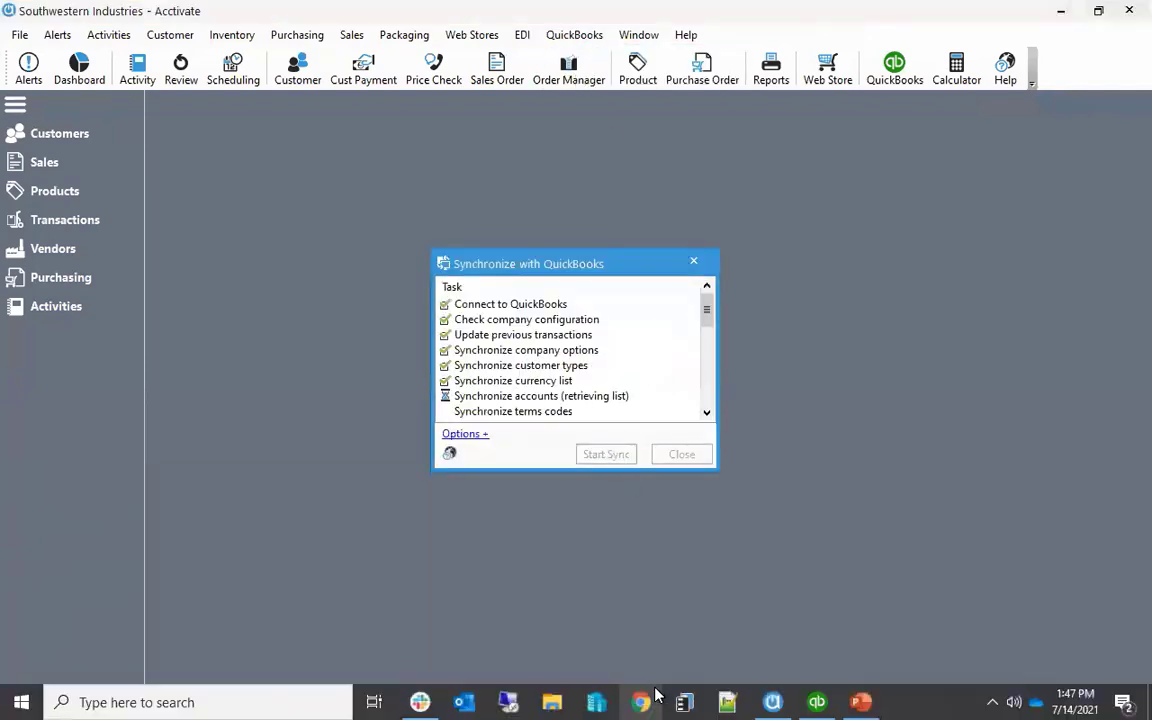
{"action": "left_click", "coordinate": [815, 700]}
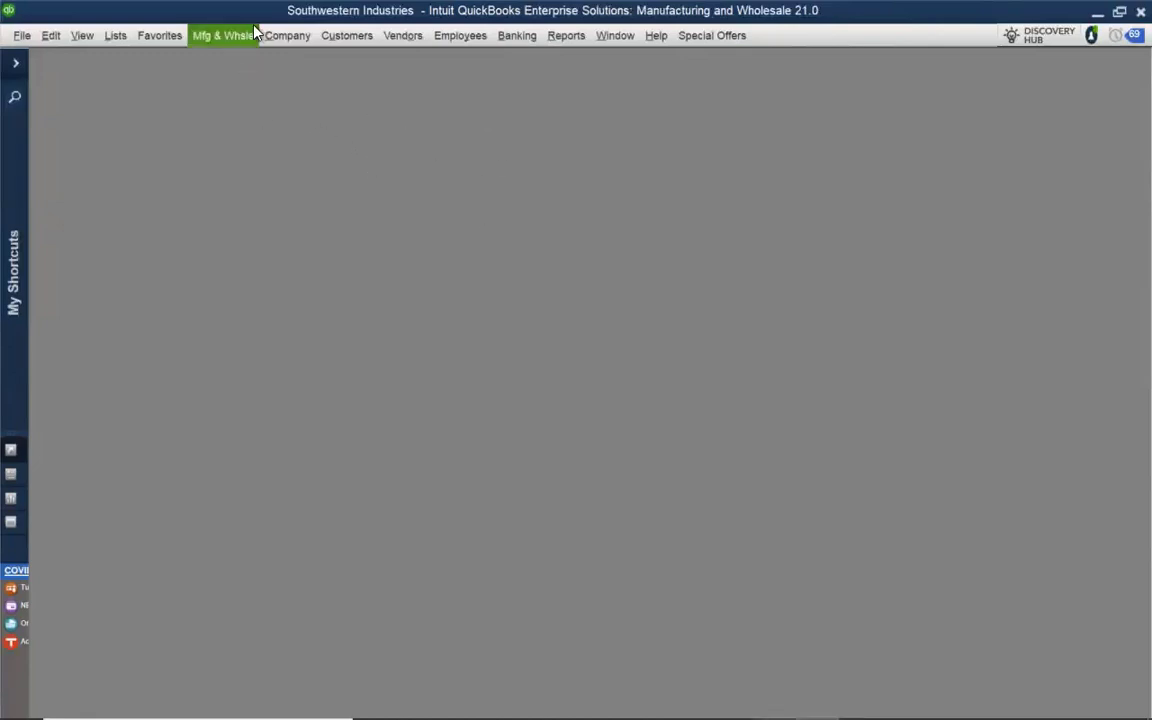
{"action": "left_click", "coordinate": [338, 36]}
{"action": "left_click", "coordinate": [333, 62]}
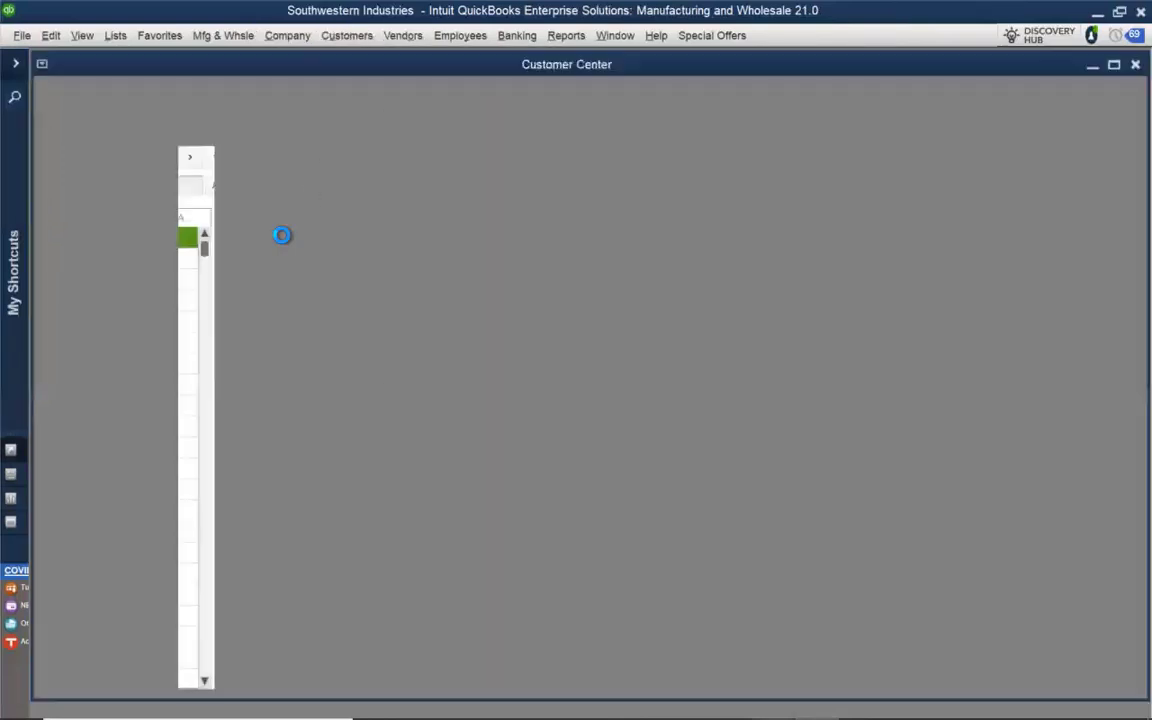
{"action": "scroll", "coordinate": [75, 440], "scroll_direction": "down", "scroll_amount": 2}
{"action": "scroll", "coordinate": [72, 453], "scroll_direction": "down", "scroll_amount": 7}
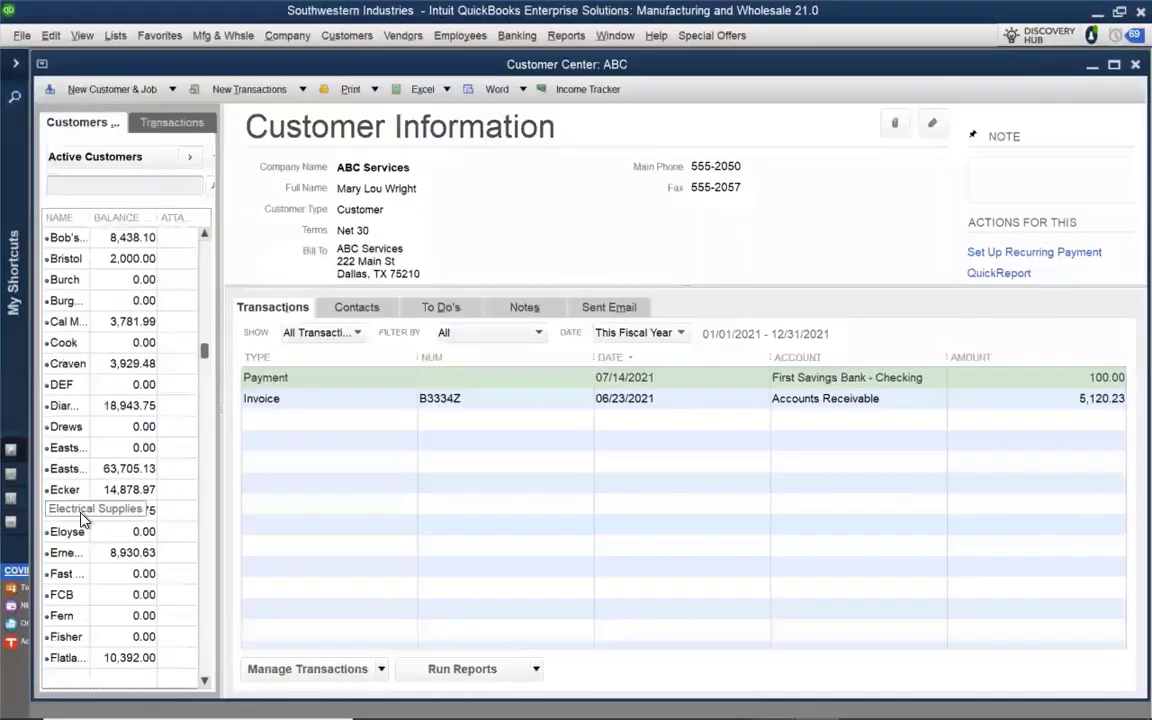
{"action": "scroll", "coordinate": [87, 622], "scroll_direction": "down", "scroll_amount": 3}
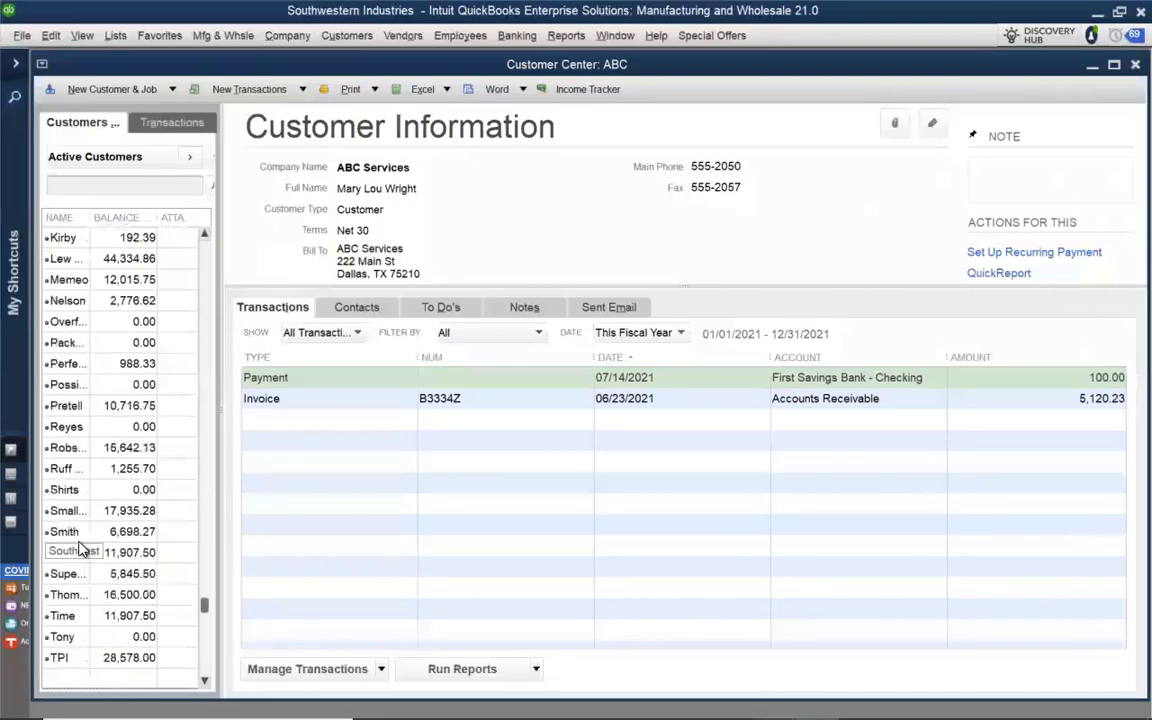
{"action": "left_click", "coordinate": [65, 490]}
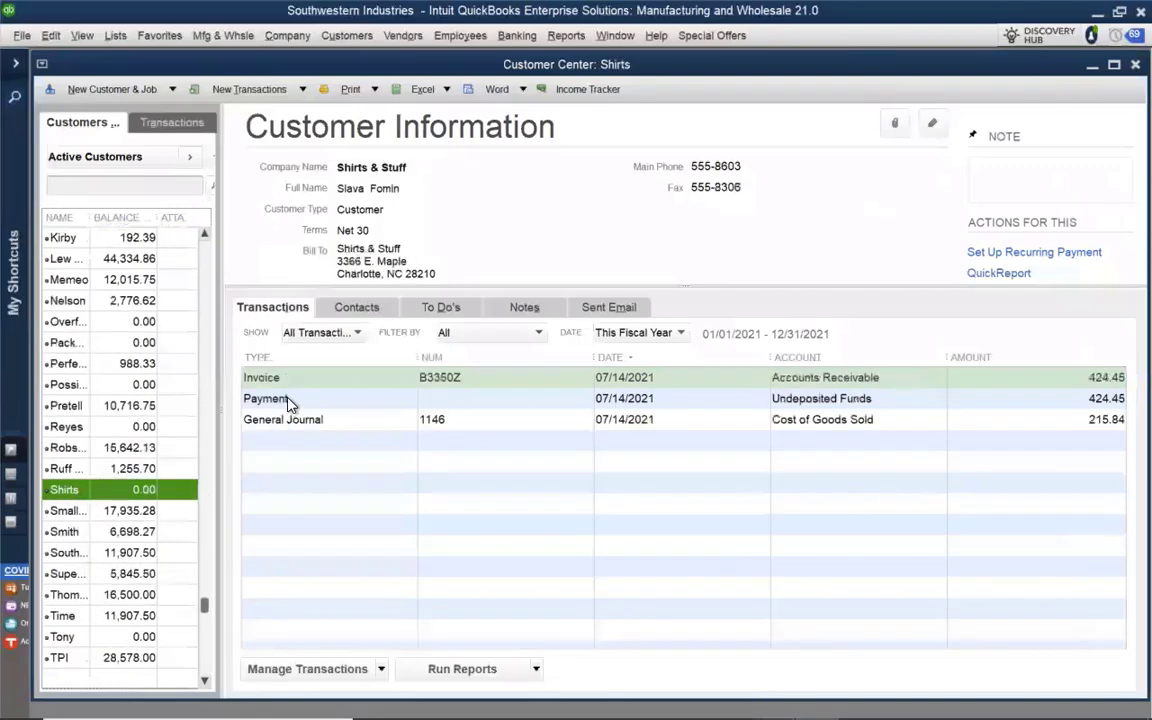
Review the processed payment receipt for the Shirts customer's payment, then close the payment and the Customer Center
{"action": "left_click", "coordinate": [288, 400]}
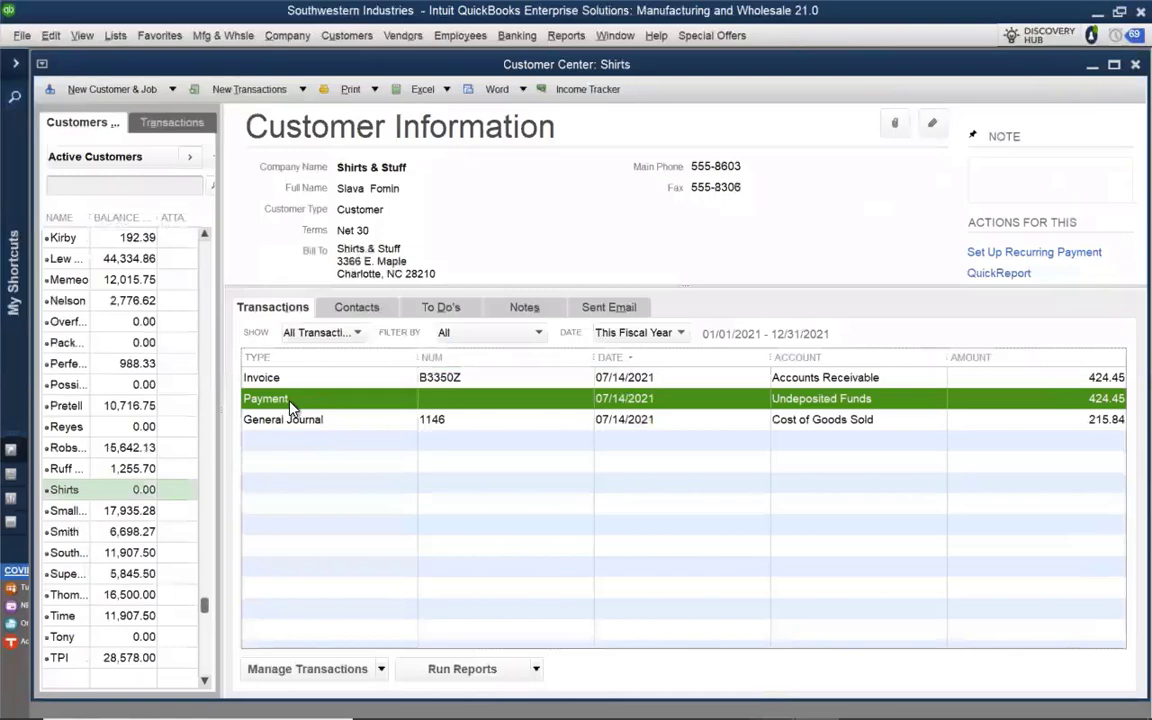
{"action": "double_click", "coordinate": [289, 400]}
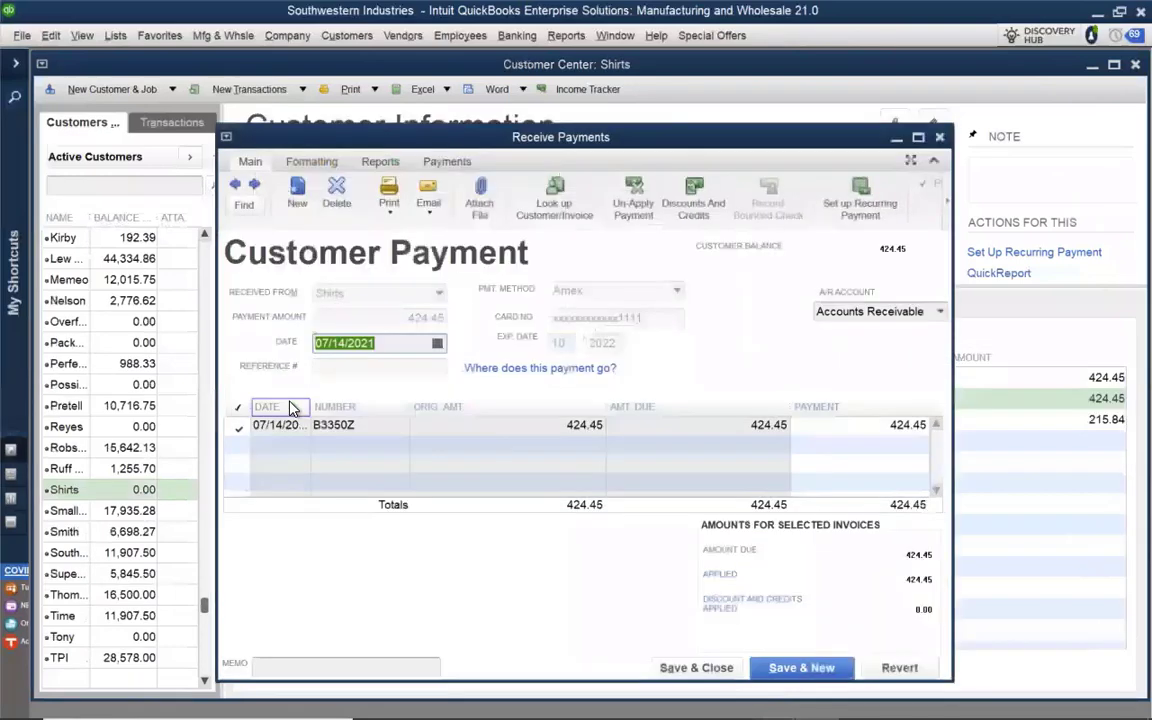
{"action": "left_click", "coordinate": [423, 165]}
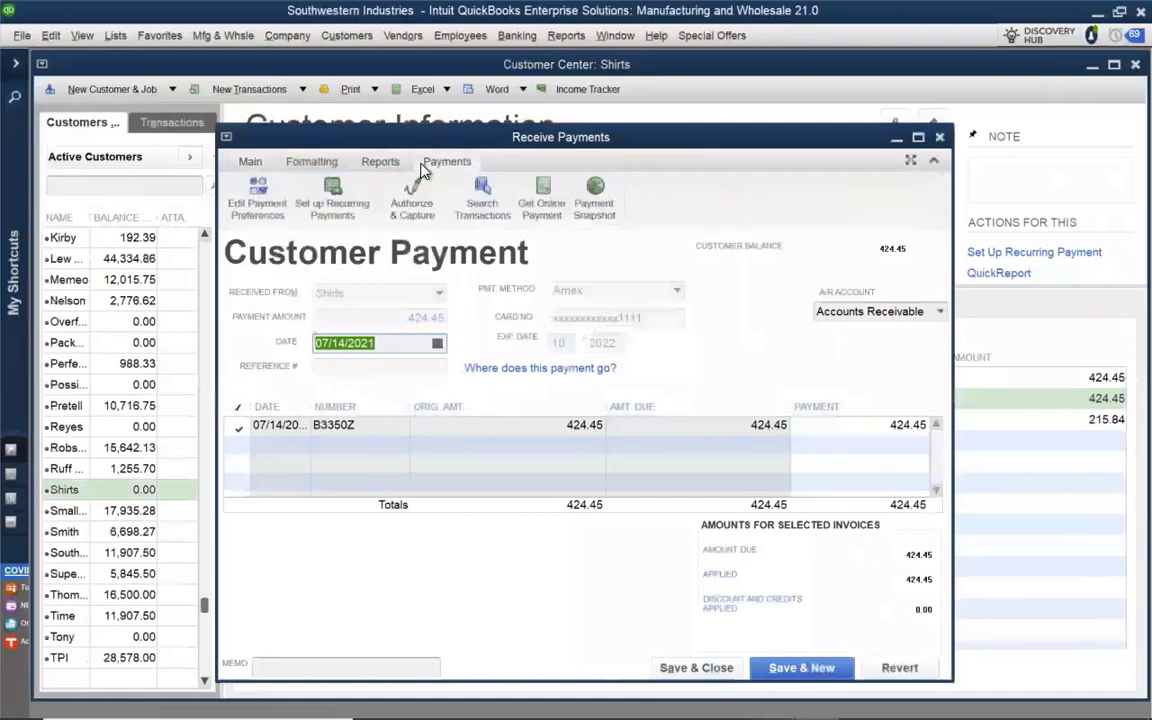
{"action": "left_click", "coordinate": [396, 165]}
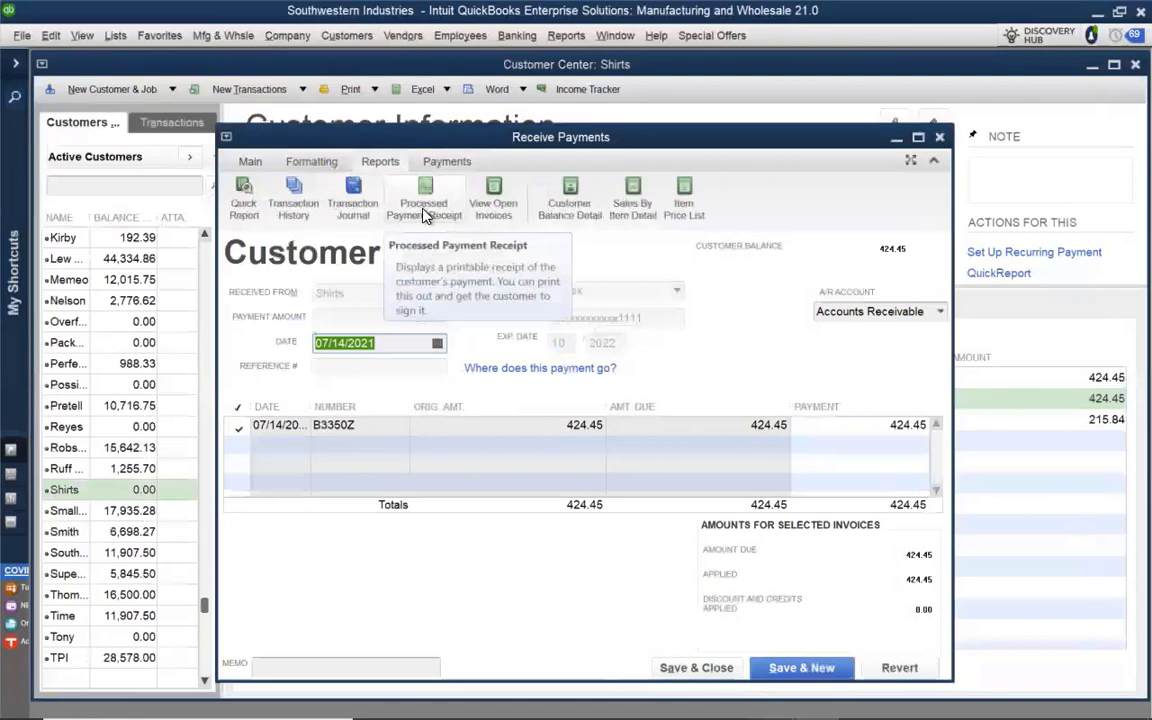
{"action": "left_click", "coordinate": [425, 212]}
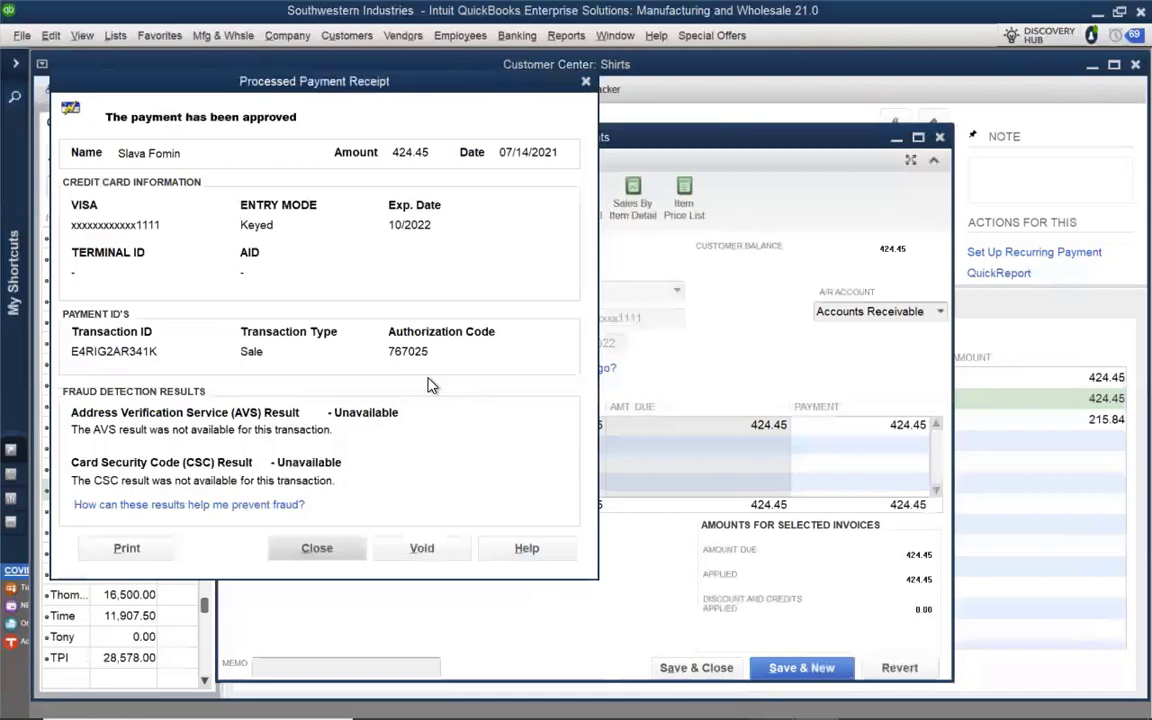
{"action": "left_click", "coordinate": [326, 551]}
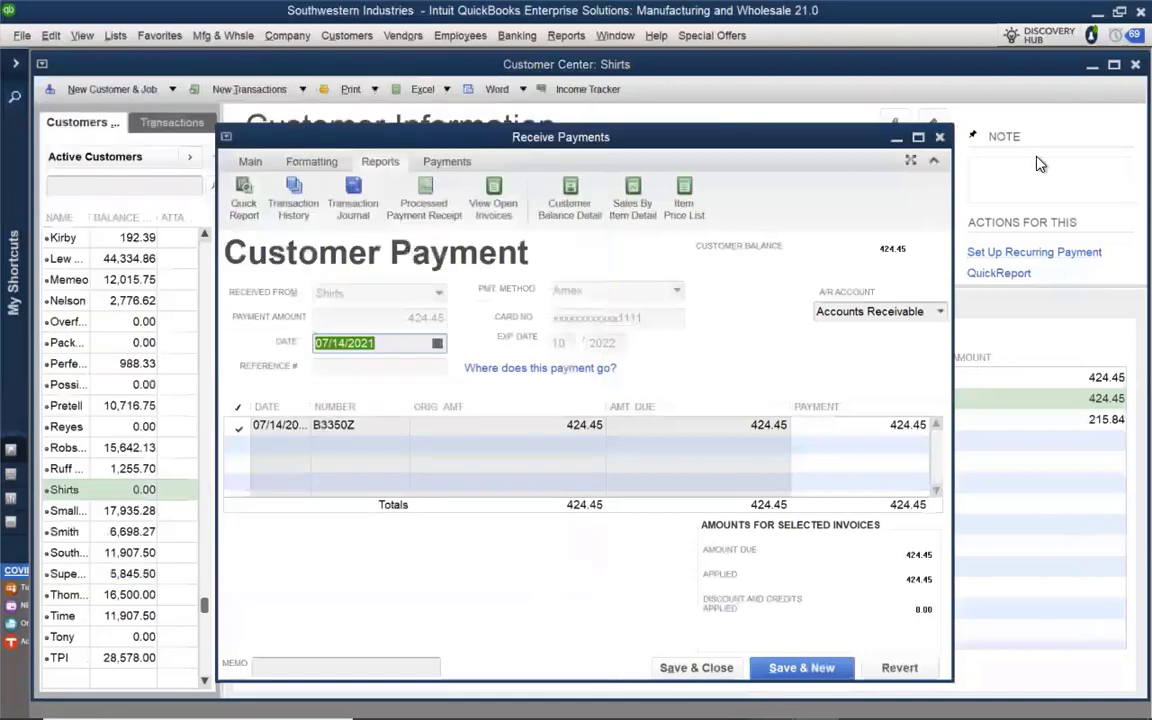
{"action": "left_click", "coordinate": [939, 139]}
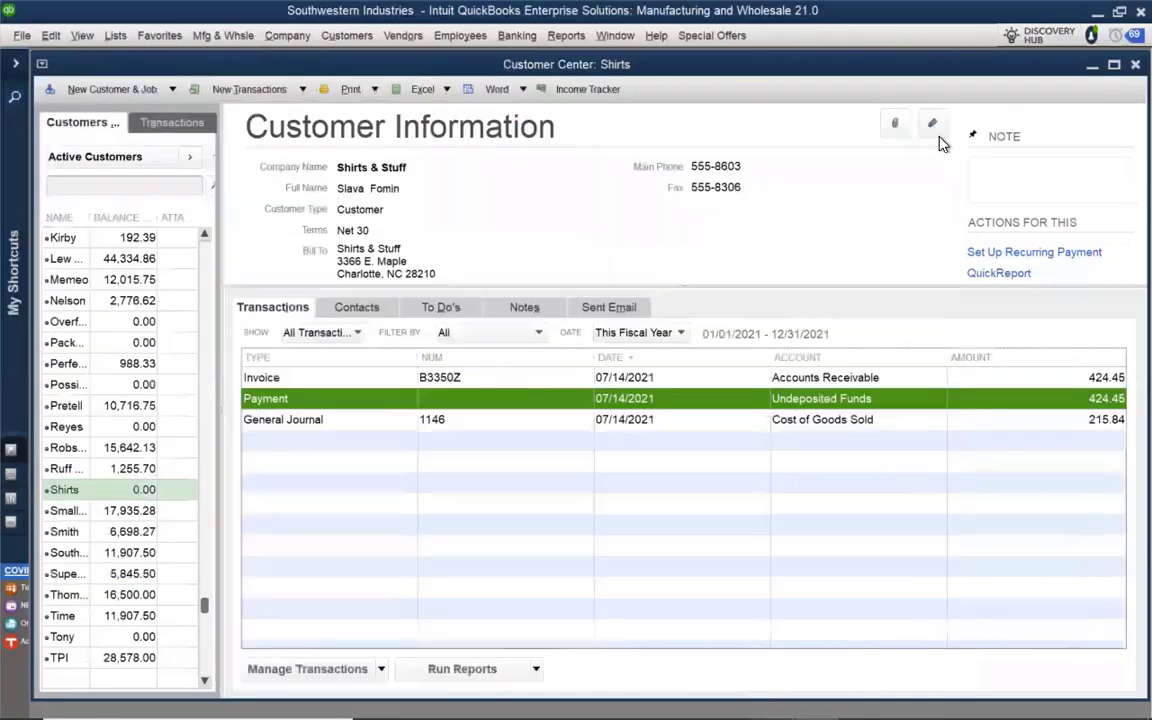
{"action": "left_click", "coordinate": [1135, 64]}
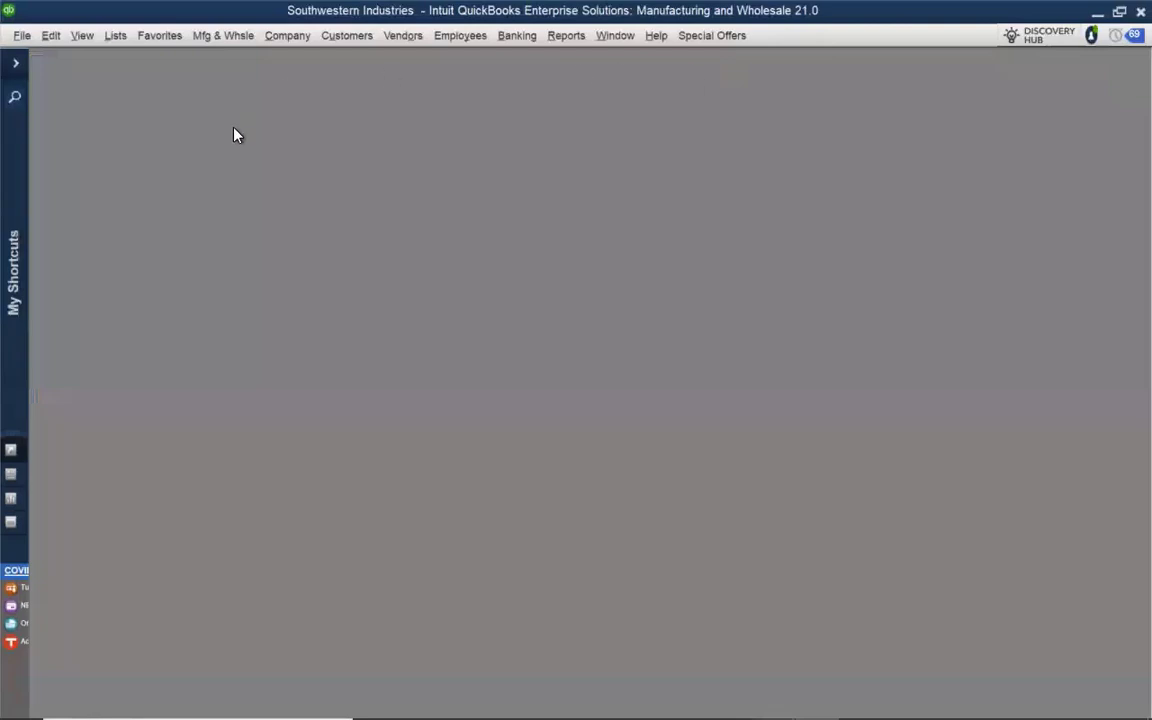
Check the Undeposited Funds account in the Chart of Accounts and close the list
{"action": "left_click", "coordinate": [115, 35]}
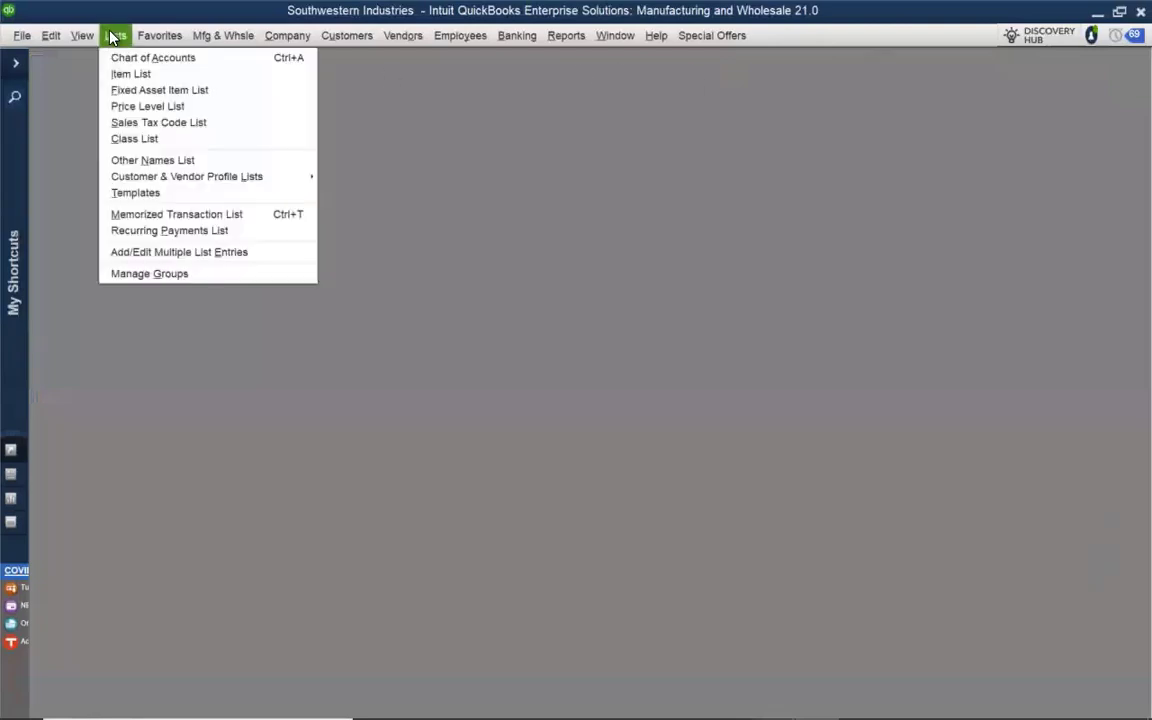
{"action": "left_click", "coordinate": [125, 55]}
{"action": "left_click", "coordinate": [752, 145]}
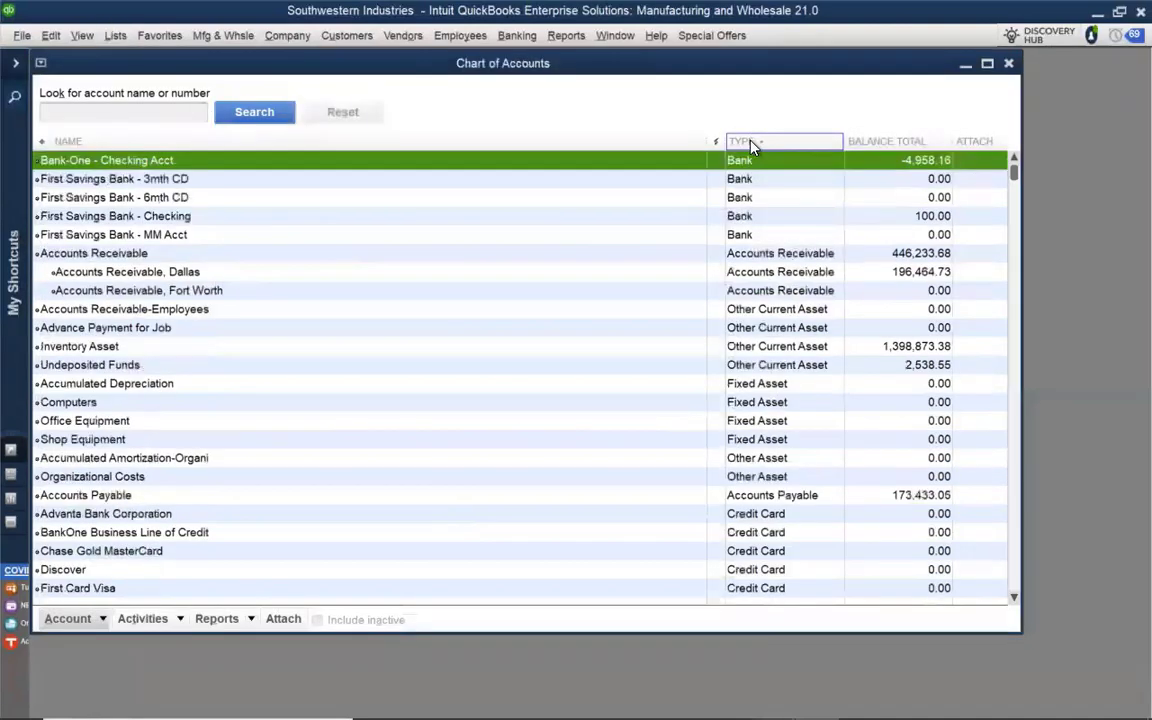
{"action": "left_click", "coordinate": [145, 364]}
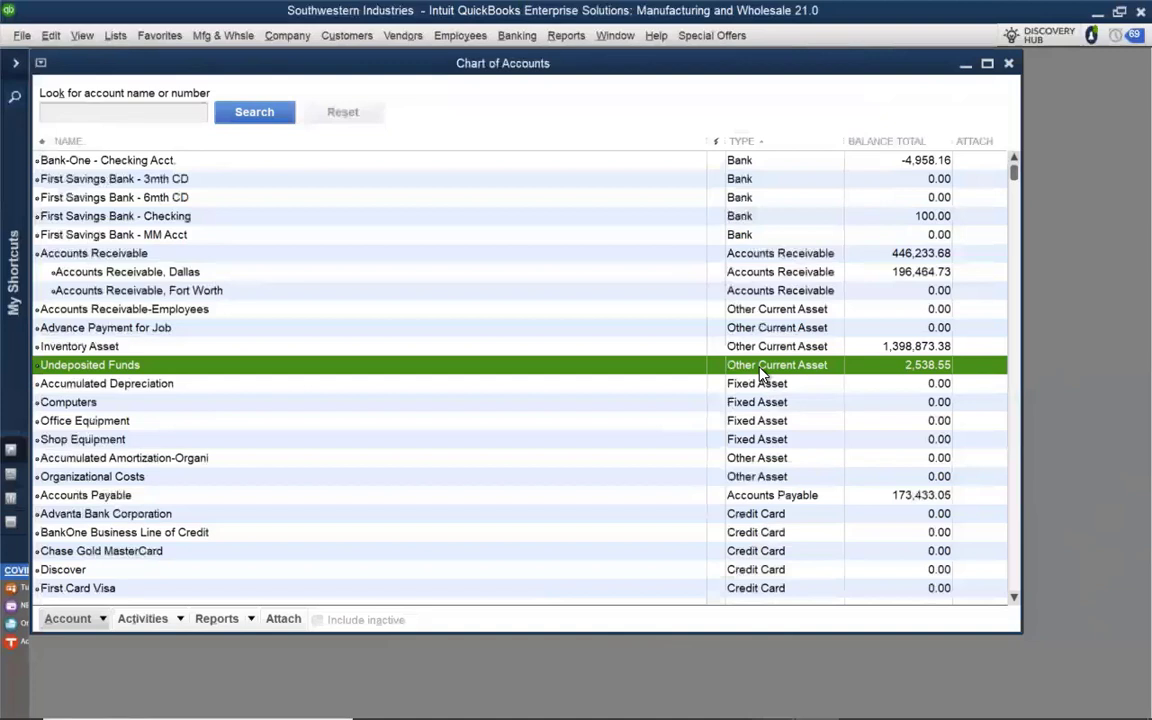
{"action": "left_click", "coordinate": [1008, 63]}
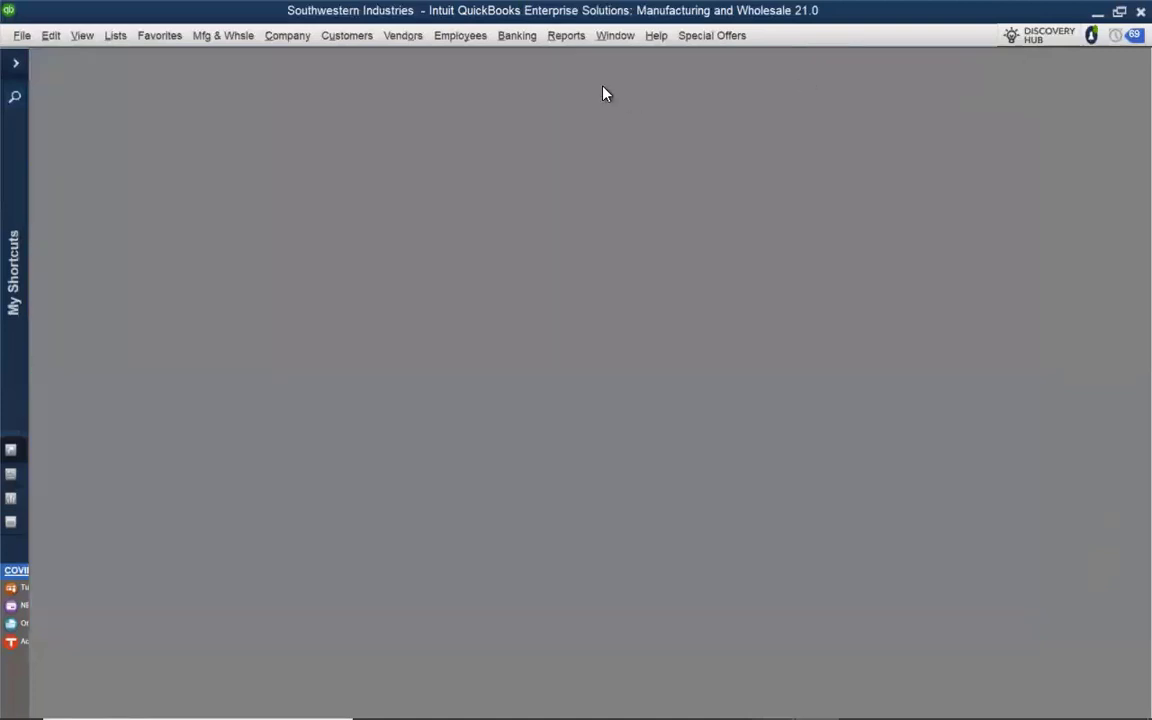
Start a bank deposit and include the two check payments of 200.00 and 414.10, leaving out the Amex payments
{"action": "left_click", "coordinate": [518, 38]}
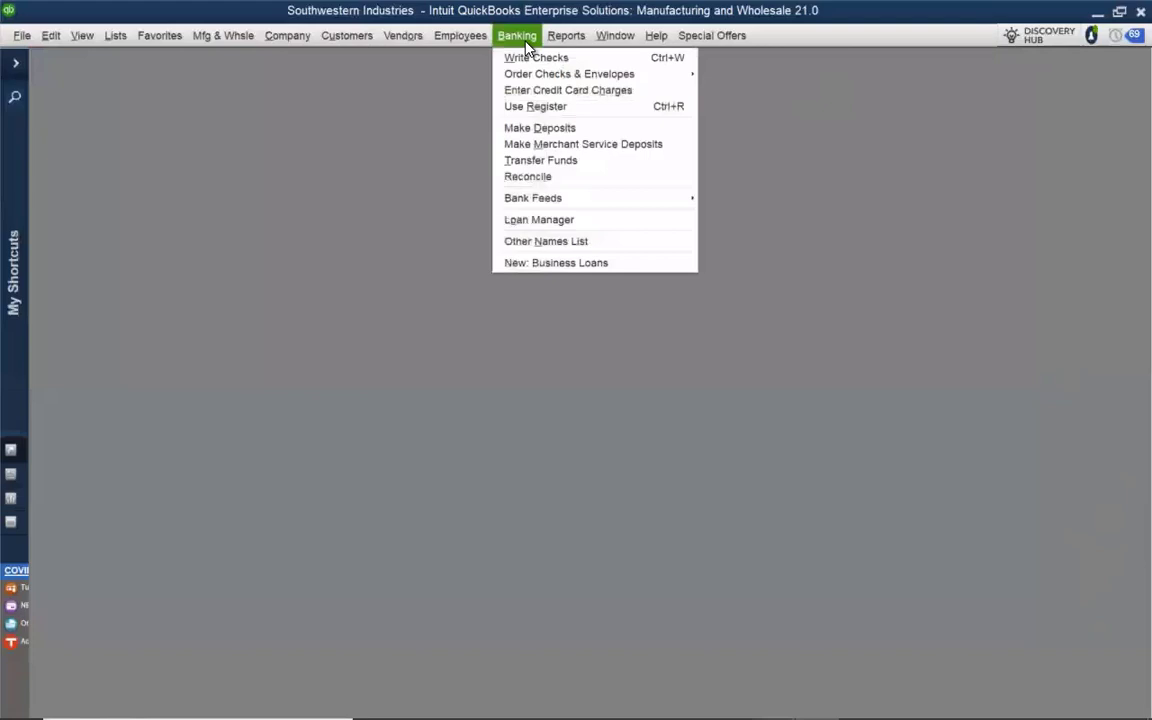
{"action": "left_click", "coordinate": [551, 131]}
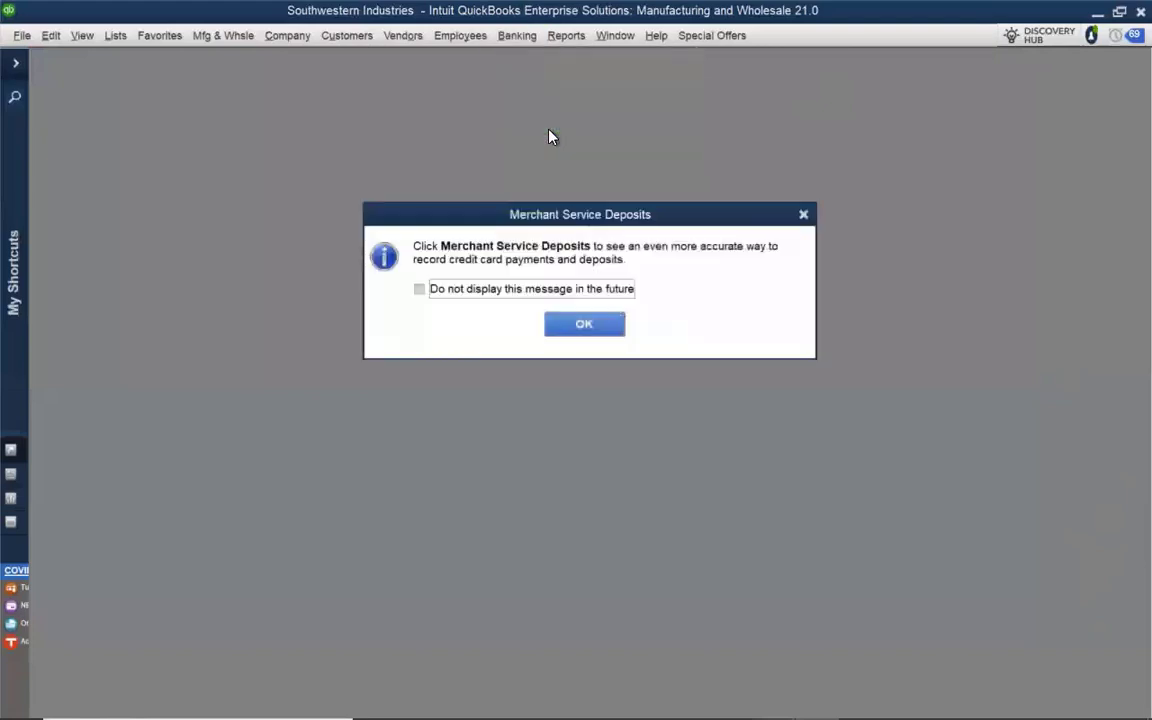
{"action": "left_click", "coordinate": [607, 326]}
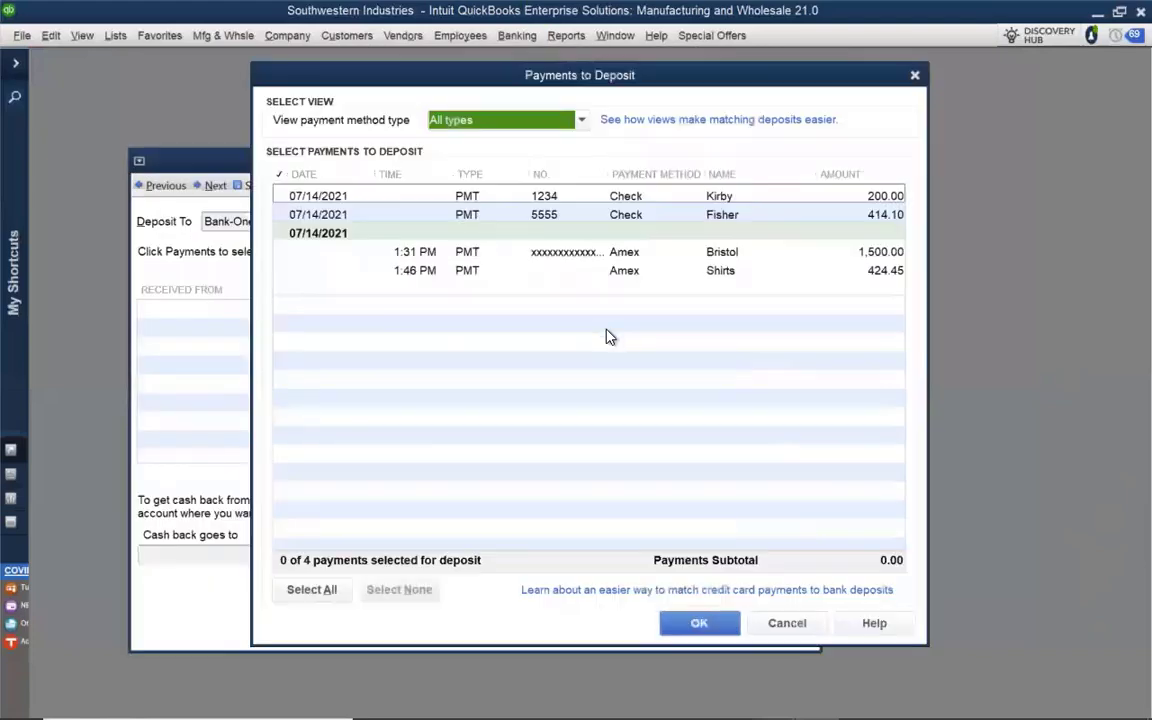
{"action": "left_click_drag", "start_coordinate": [535, 80], "coordinate": [613, 89]}
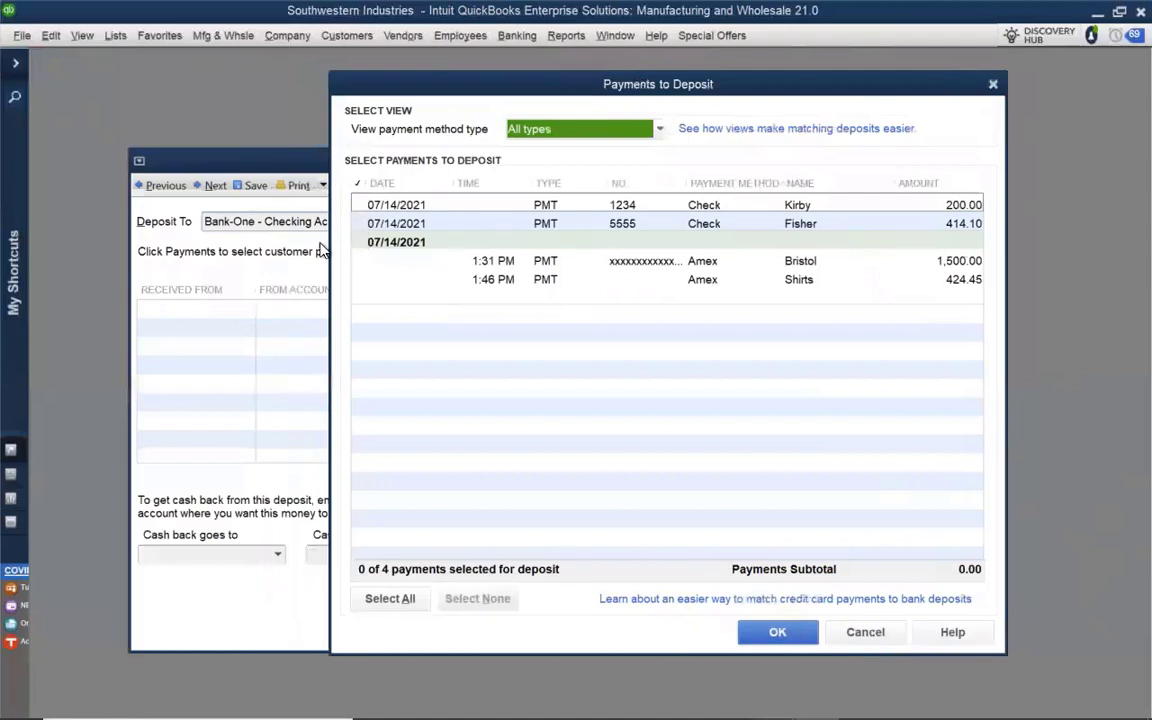
{"action": "left_click", "coordinate": [358, 208]}
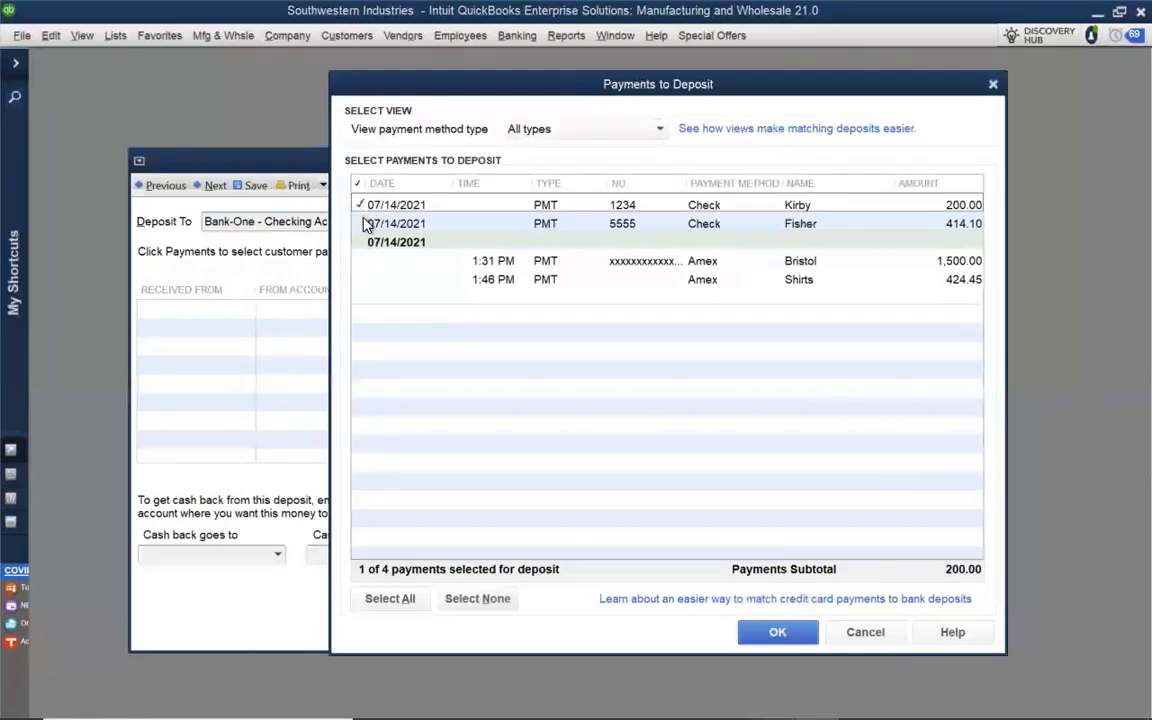
{"action": "left_click", "coordinate": [364, 225]}
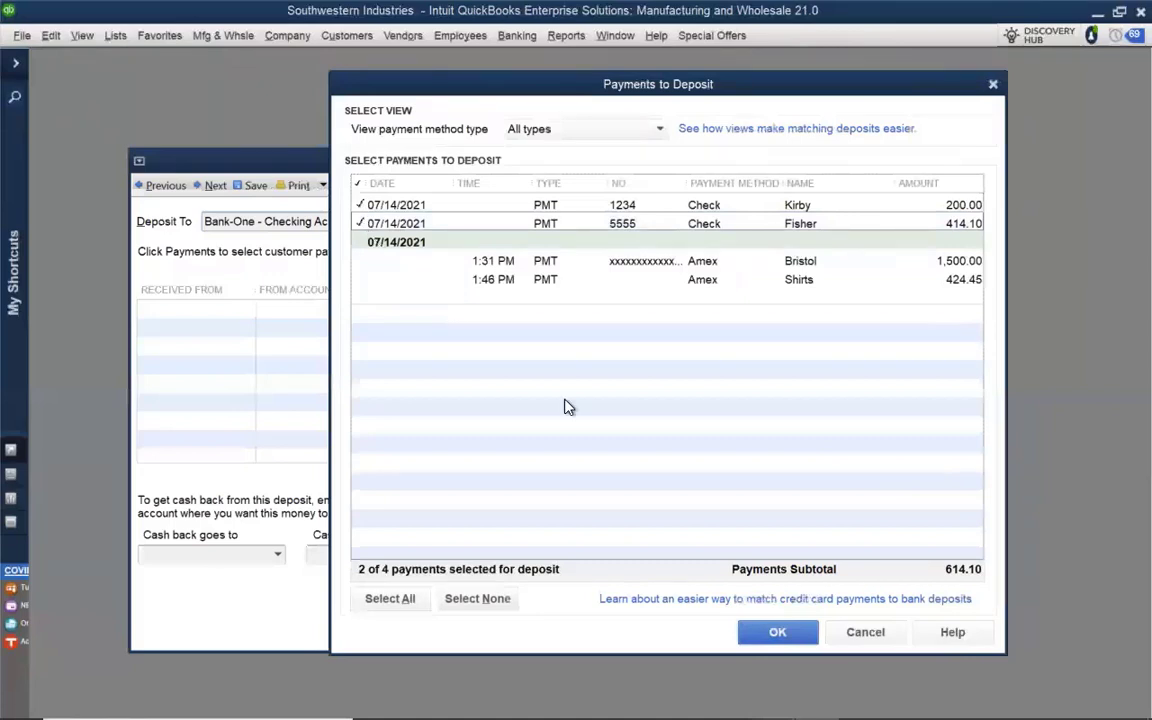
{"action": "left_click", "coordinate": [753, 636]}
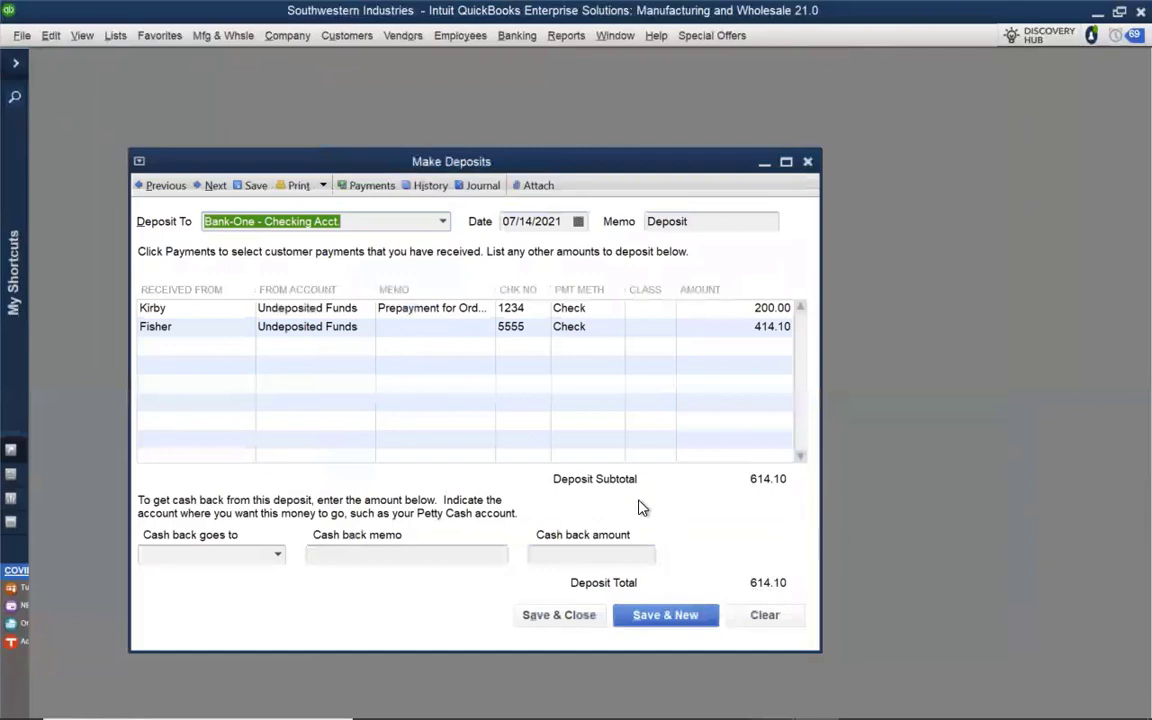
Choose Bank-One - Checking Acct. as the deposit account, then save and close the deposit
{"action": "left_click", "coordinate": [442, 221]}
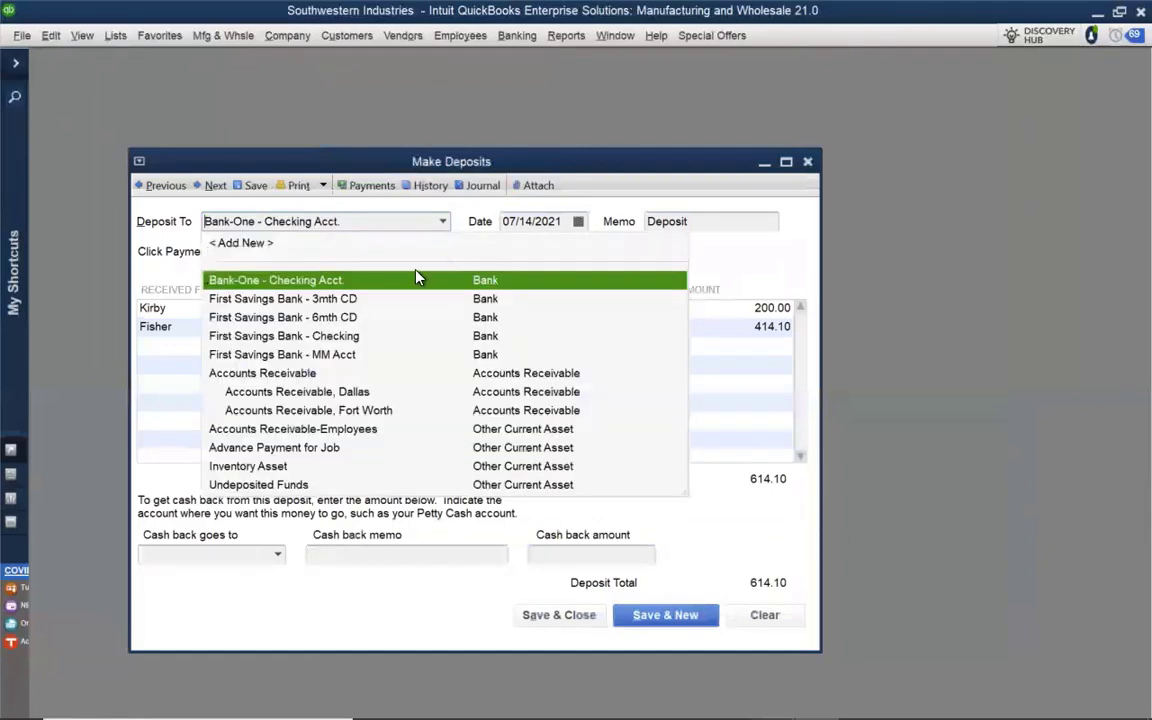
{"action": "left_click", "coordinate": [330, 279]}
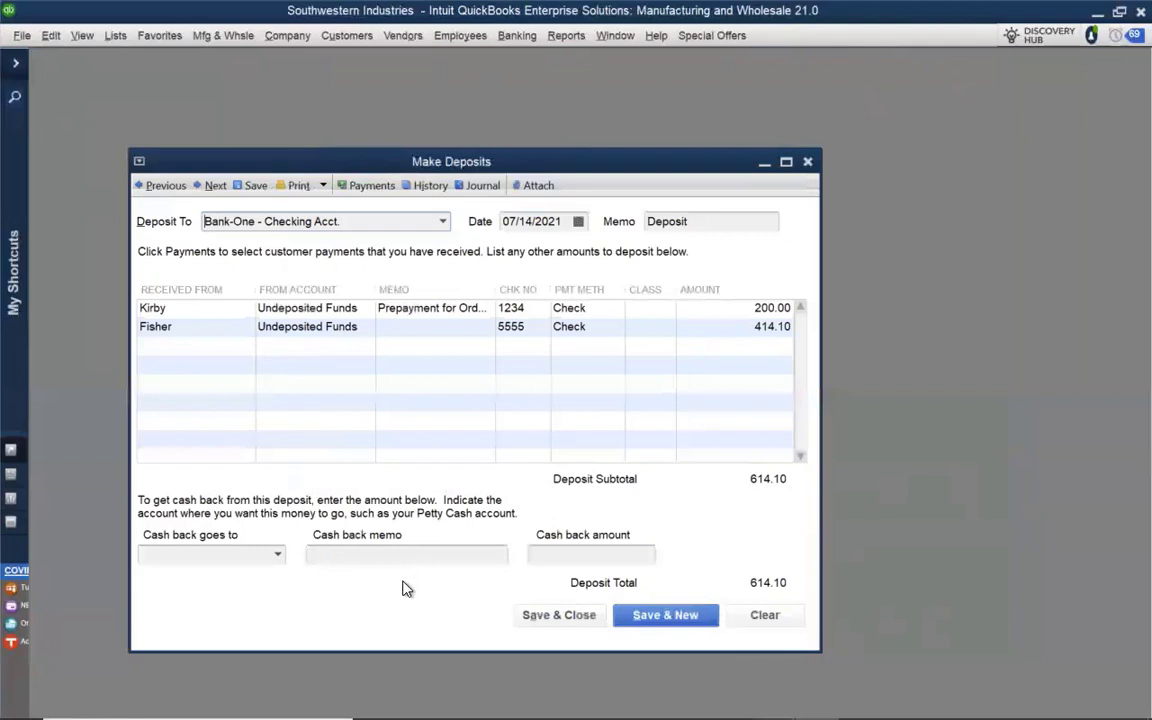
{"action": "left_click", "coordinate": [555, 615]}
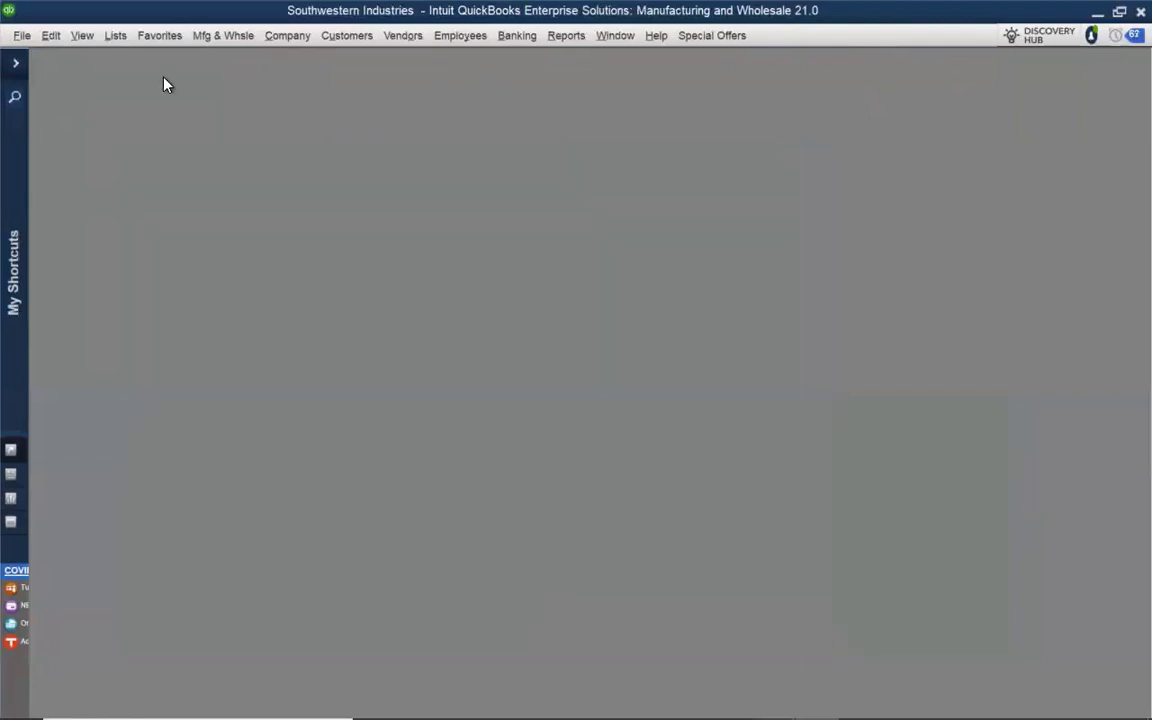
Examine the 07/14/2021 deposit in an enlarged Bank-One - Checking Acct. register, then close the register and the Chart of Accounts
{"action": "left_click", "coordinate": [114, 36]}
{"action": "left_click", "coordinate": [126, 58]}
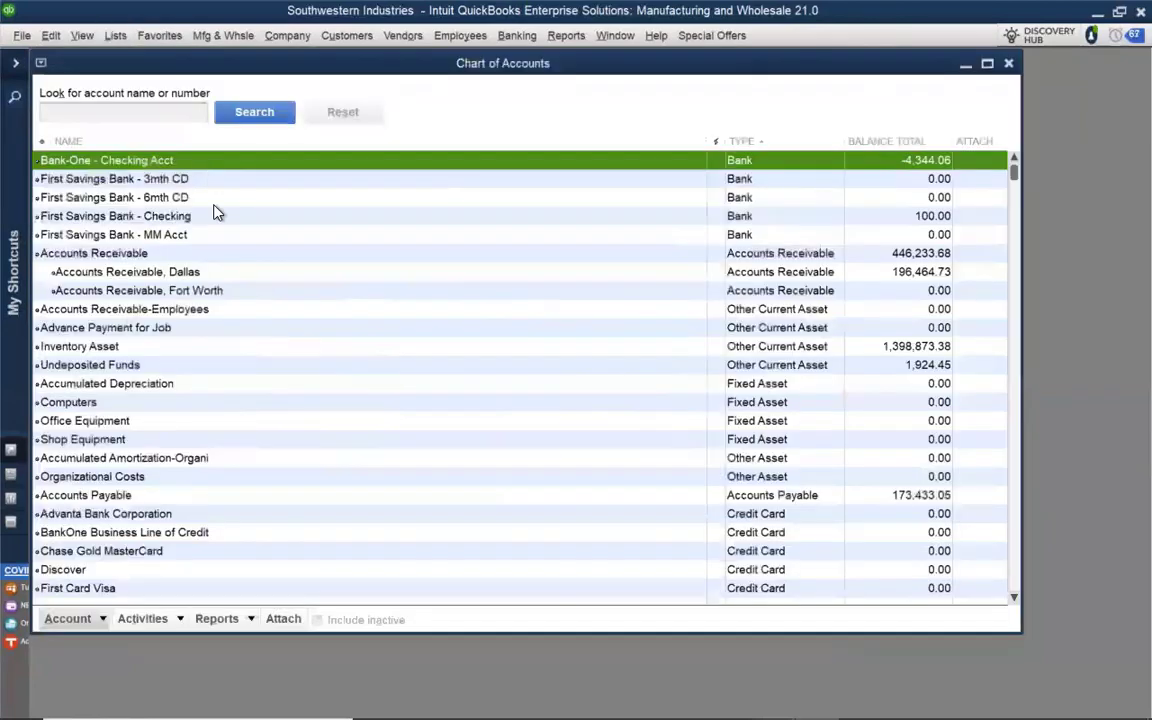
{"action": "double_click", "coordinate": [165, 160]}
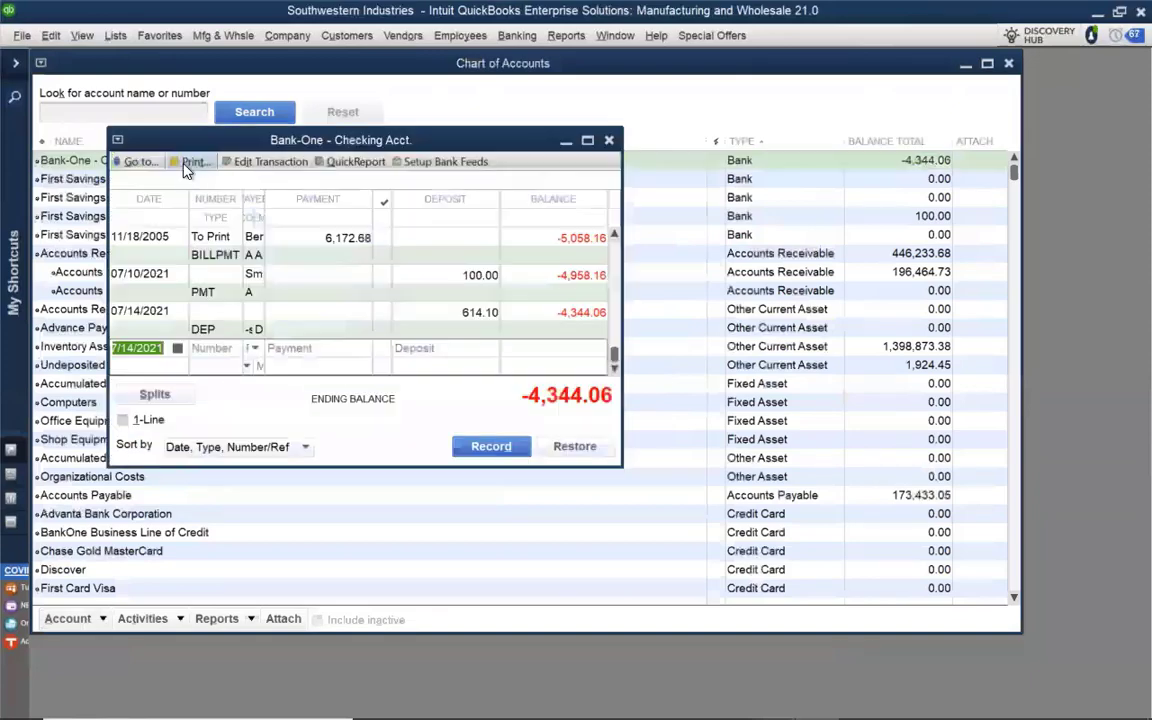
{"action": "left_click", "coordinate": [215, 310]}
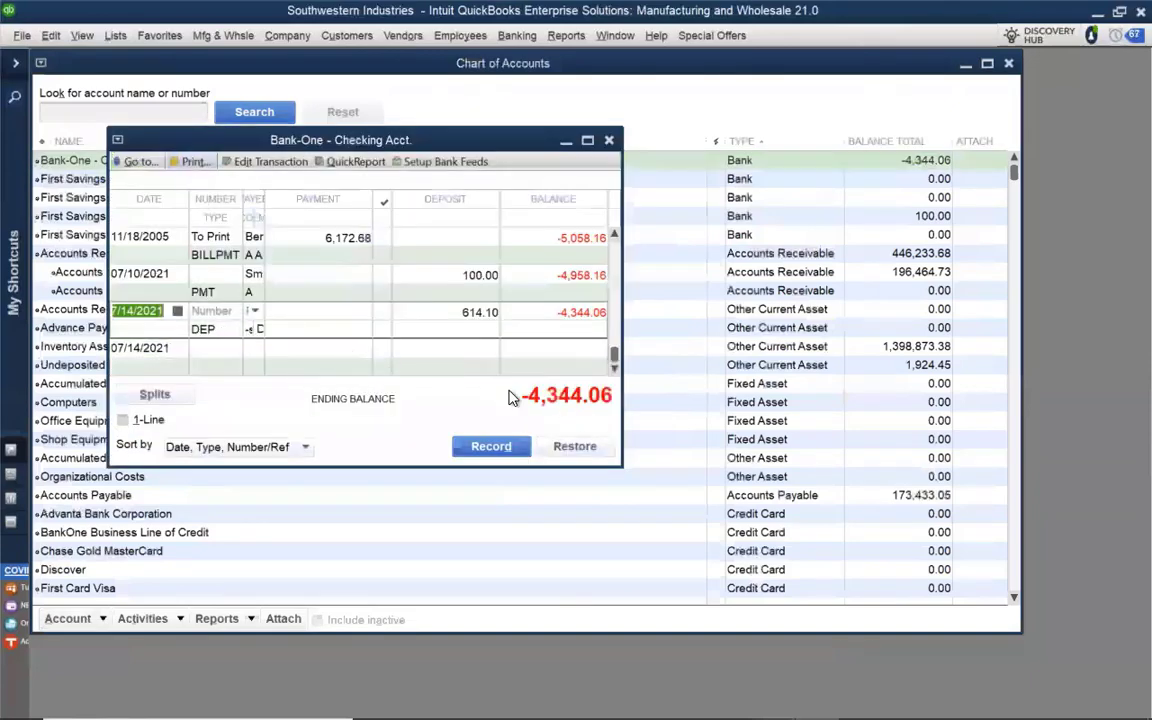
{"action": "left_click_drag", "start_coordinate": [620, 466], "coordinate": [1022, 580]}
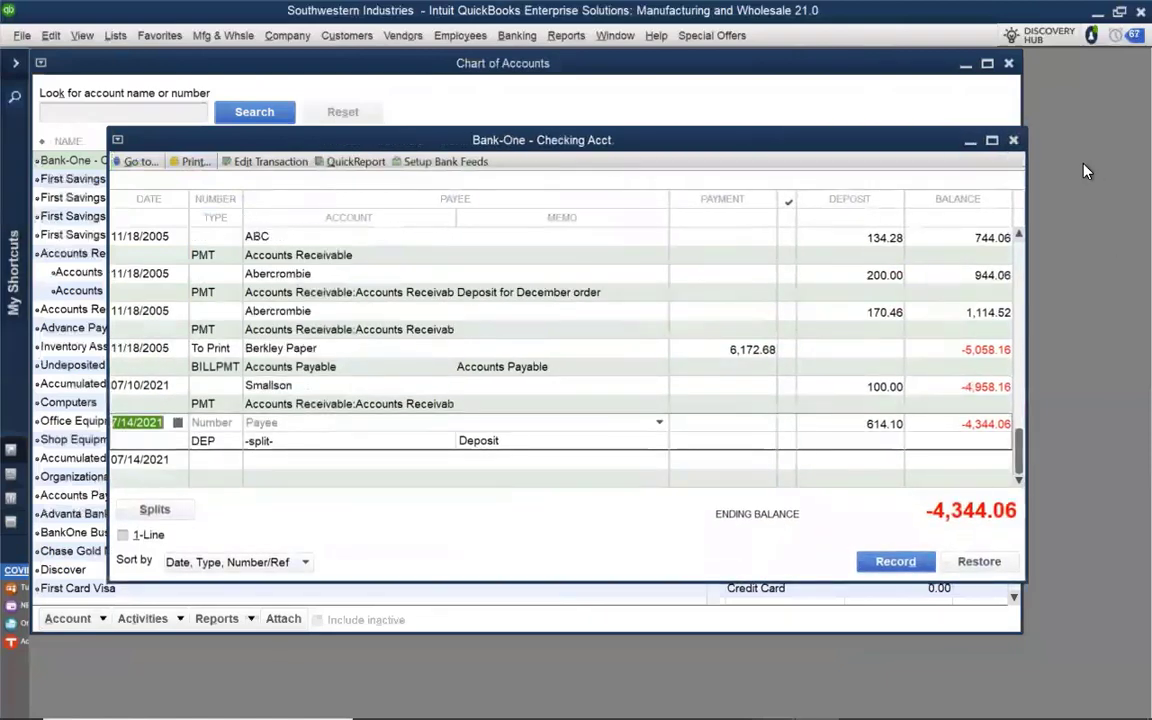
{"action": "left_click", "coordinate": [1013, 141]}
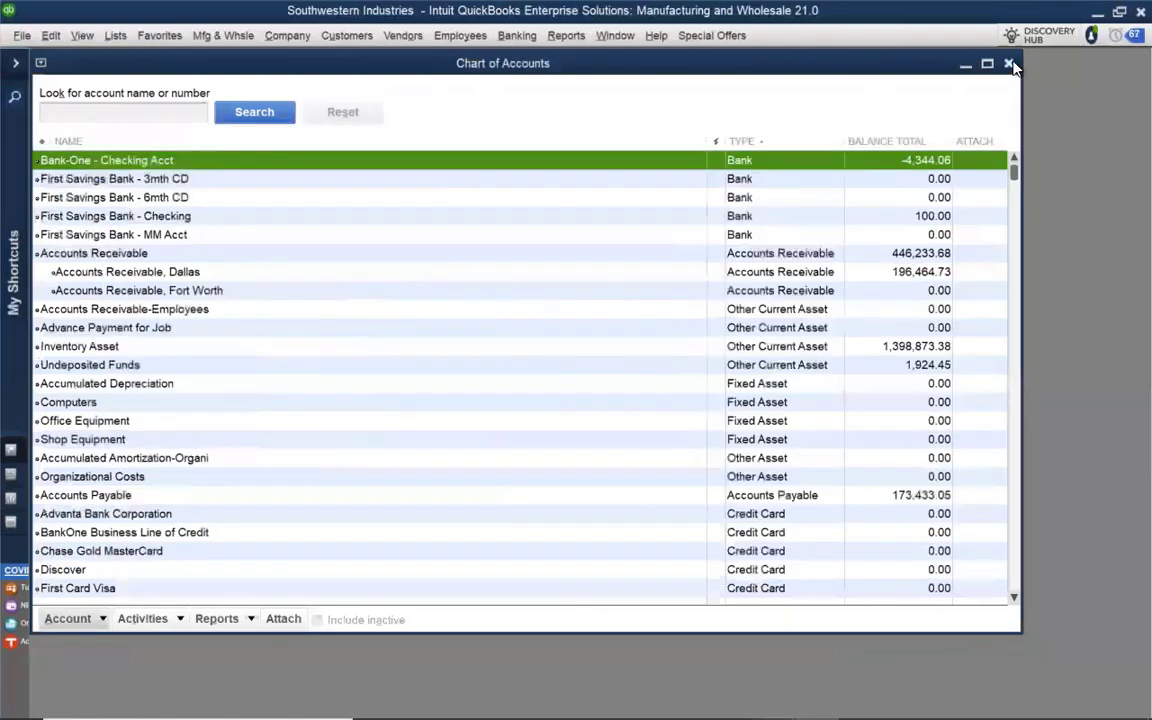
{"action": "left_click", "coordinate": [1010, 64]}
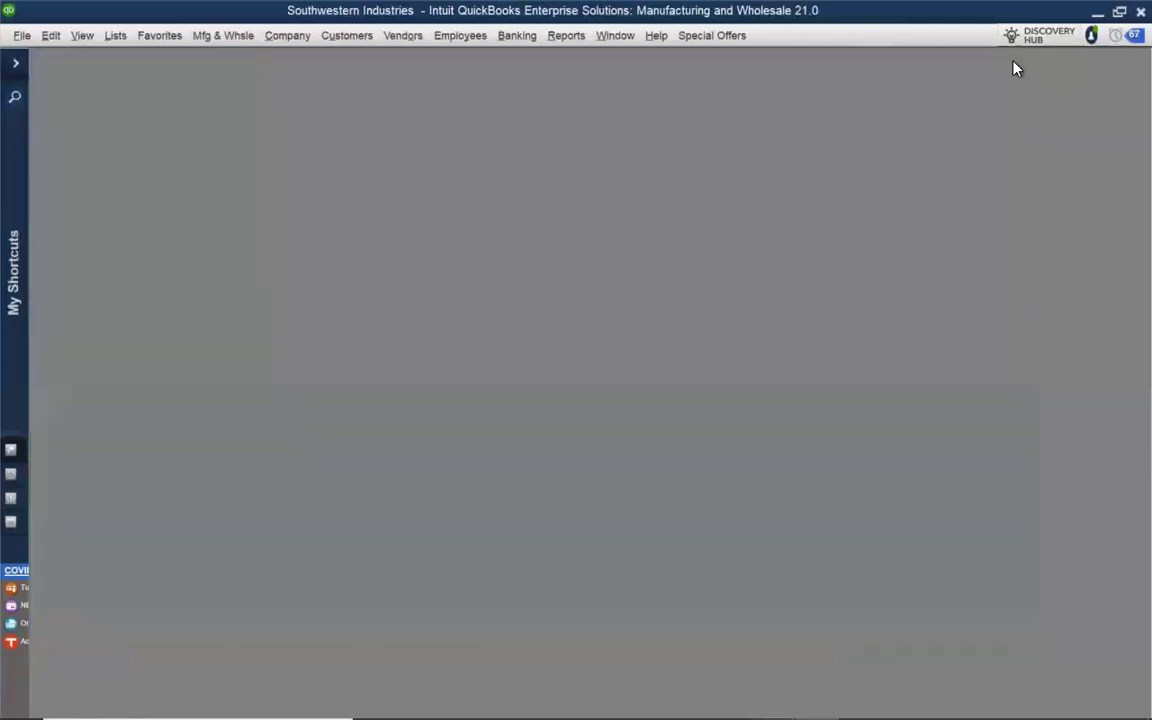